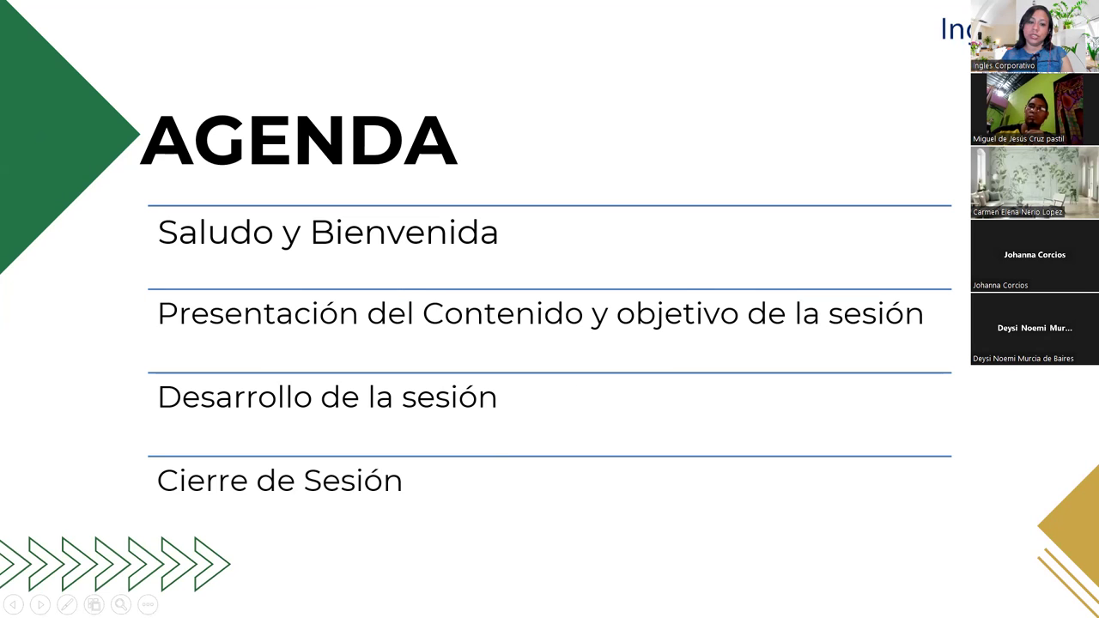
Advance the slideshow past CONTENIDO SESIÓN 9 to the OBJETIVO SESIÓN 9 slide
key(Right)
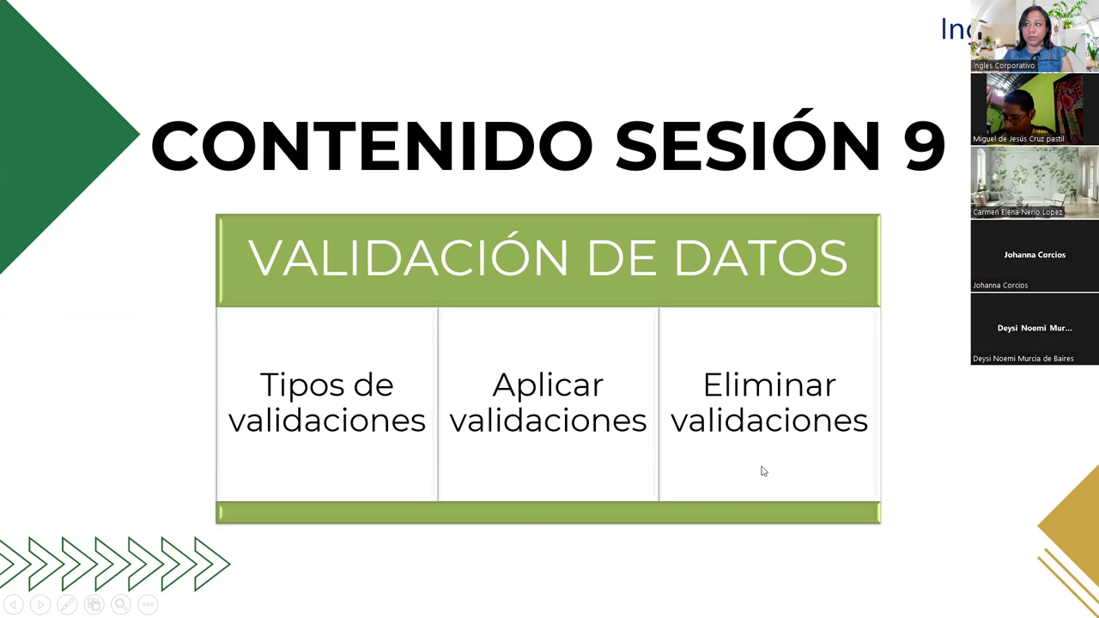
key(Right)
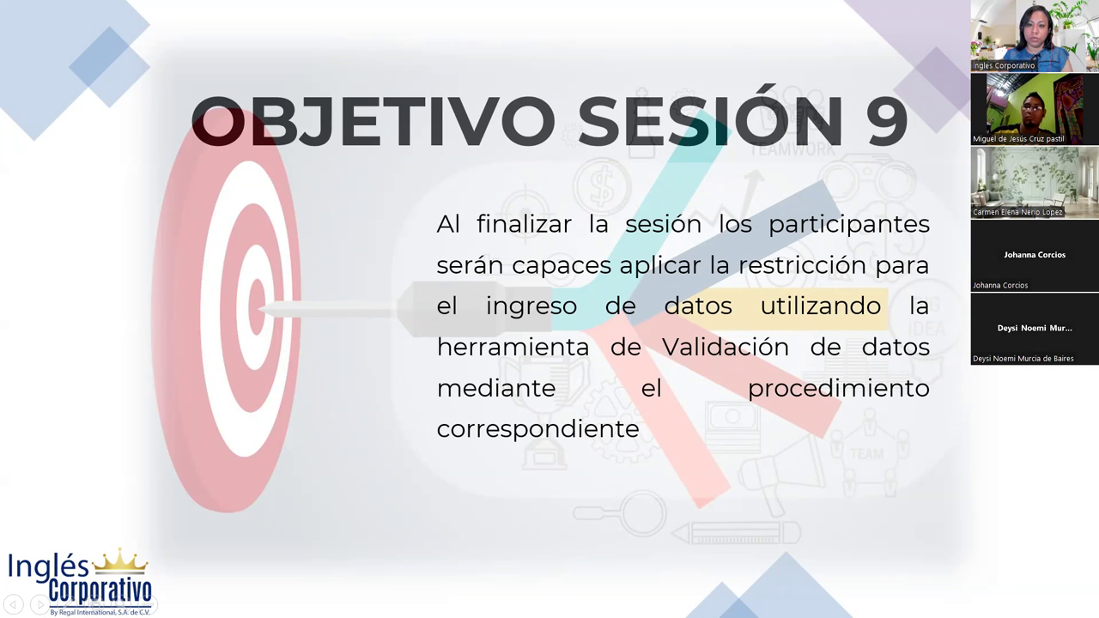
Advance through the VALIDACIÓN DE DATOS slide to TIPOS DE VALIDACIONES
key(Right)
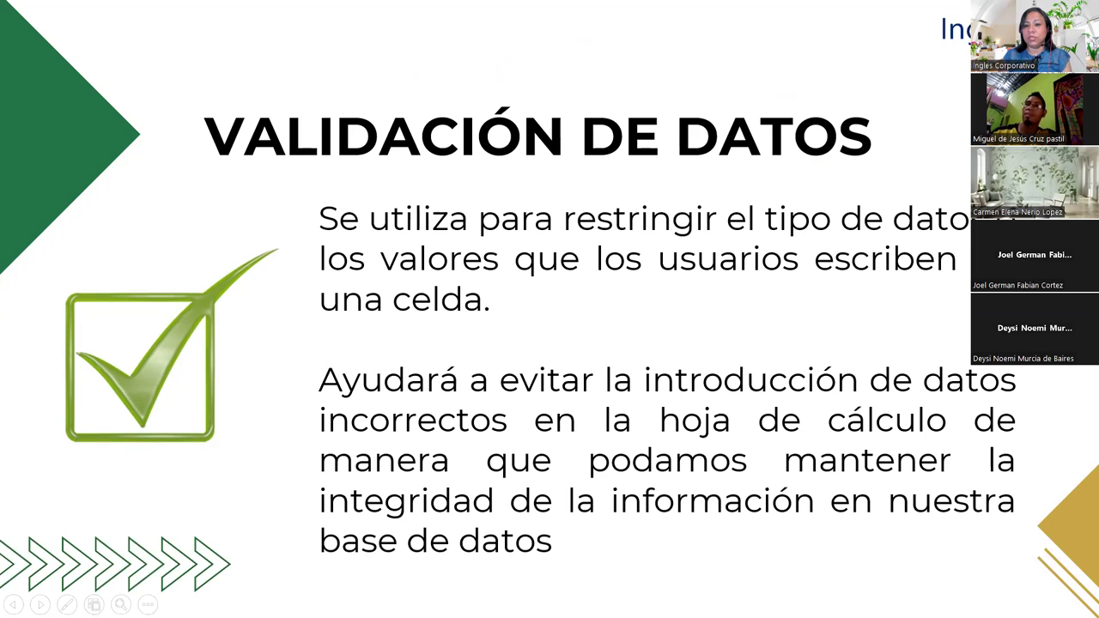
key(Right)
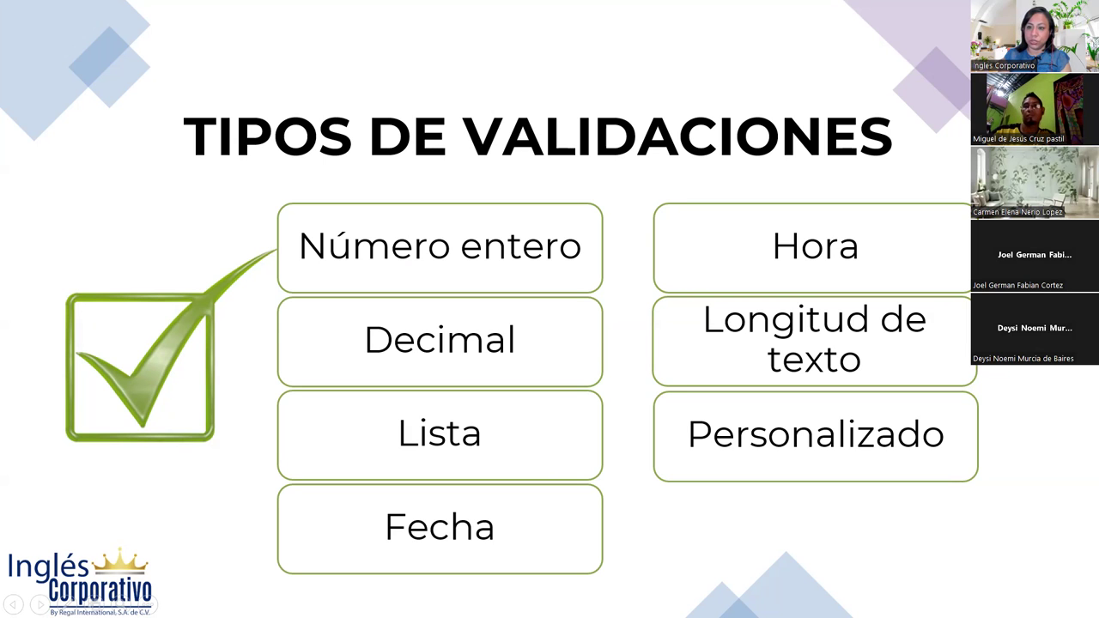
Play the how-to slide's Datos ribbon animations, then advance to the DESARROLLO slide
key(Right)
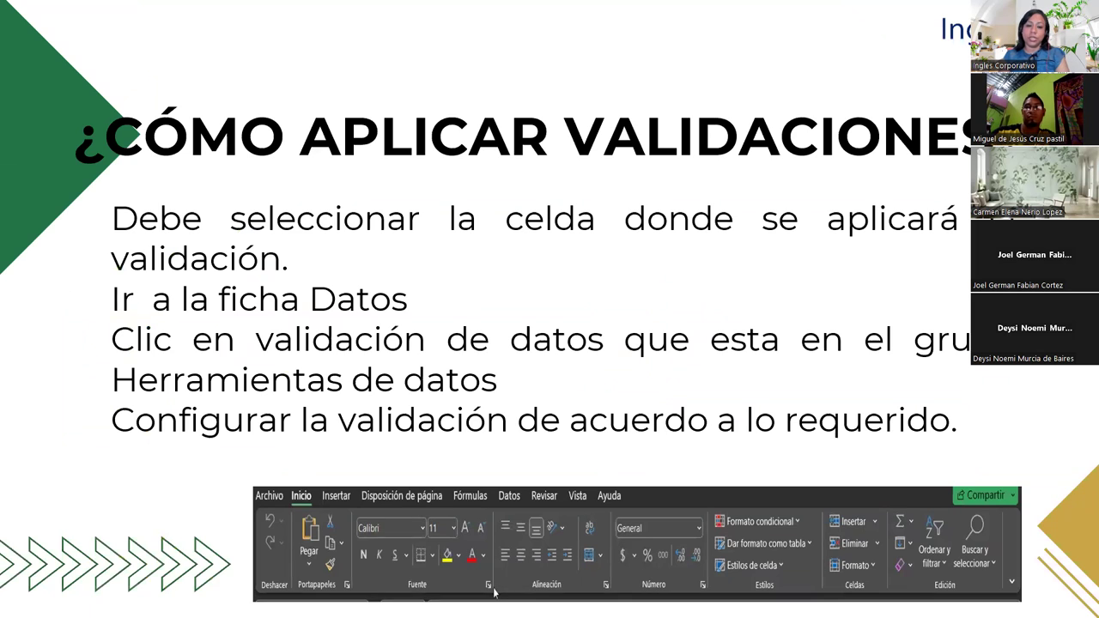
click(508, 498)
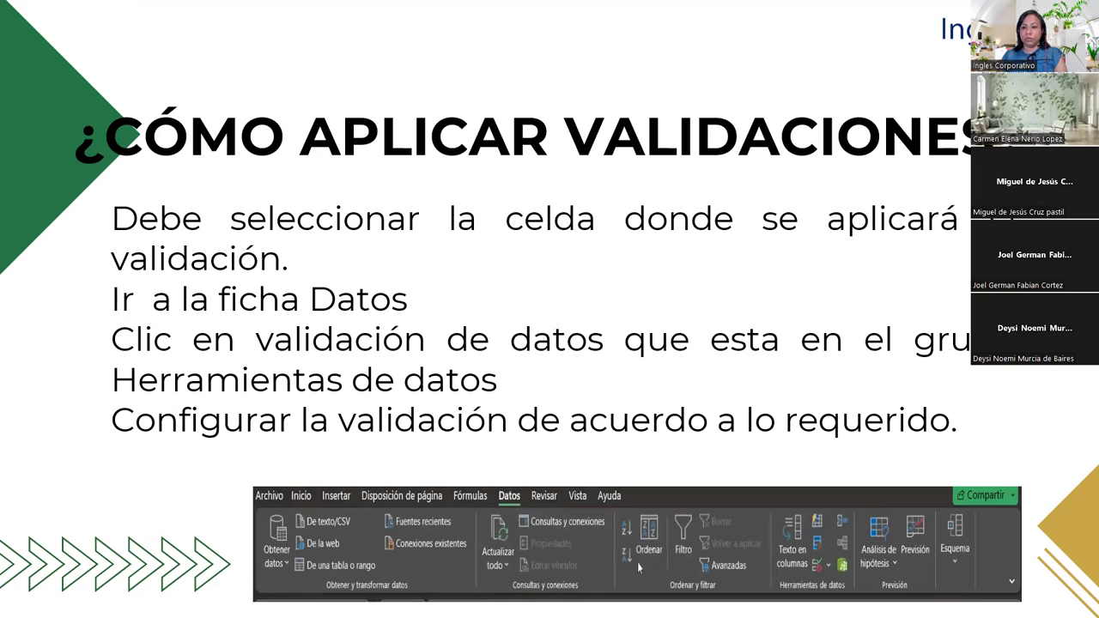
click(826, 566)
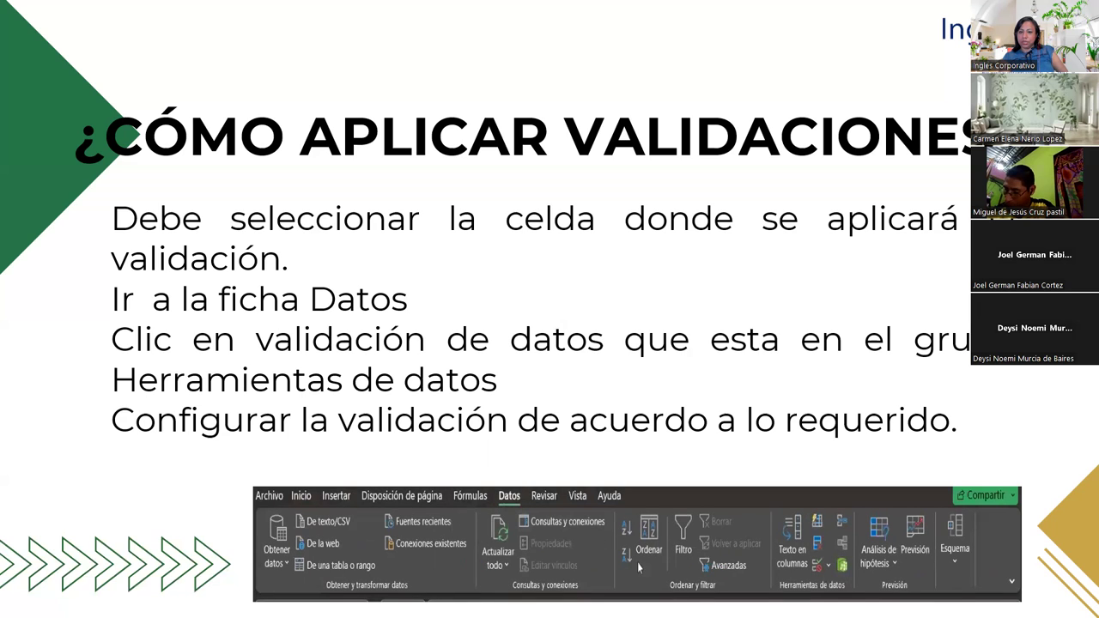
key(Right)
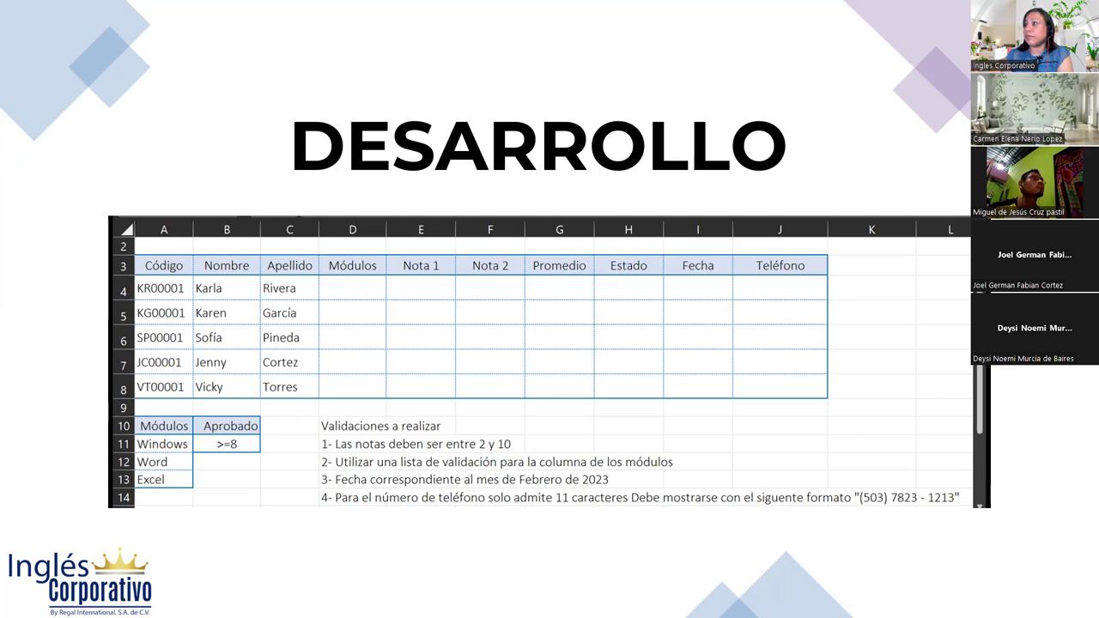
Maximize the Práctica Sesión 9 workbook, clear the D4:J8 selection and set zoom to 140%
key(alt+Tab)
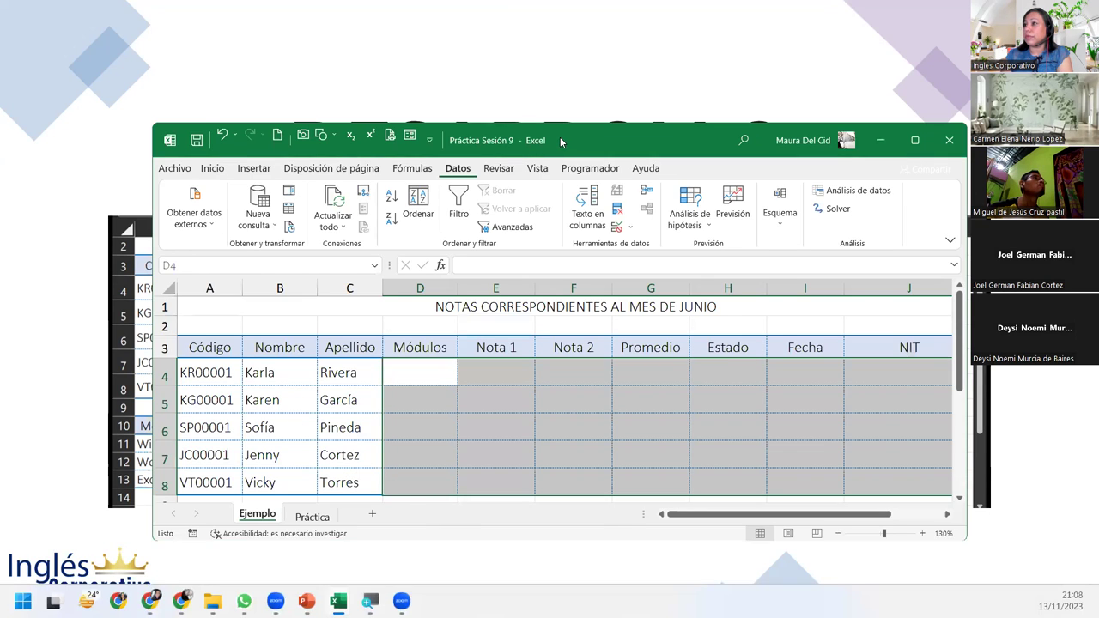
double_click(559, 141)
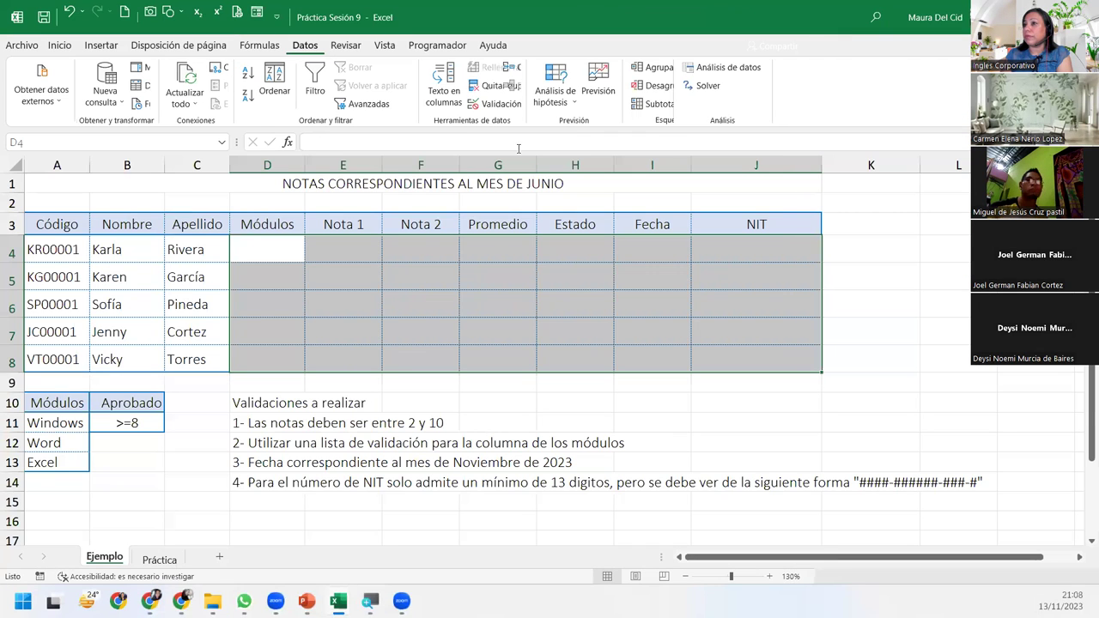
click(280, 256)
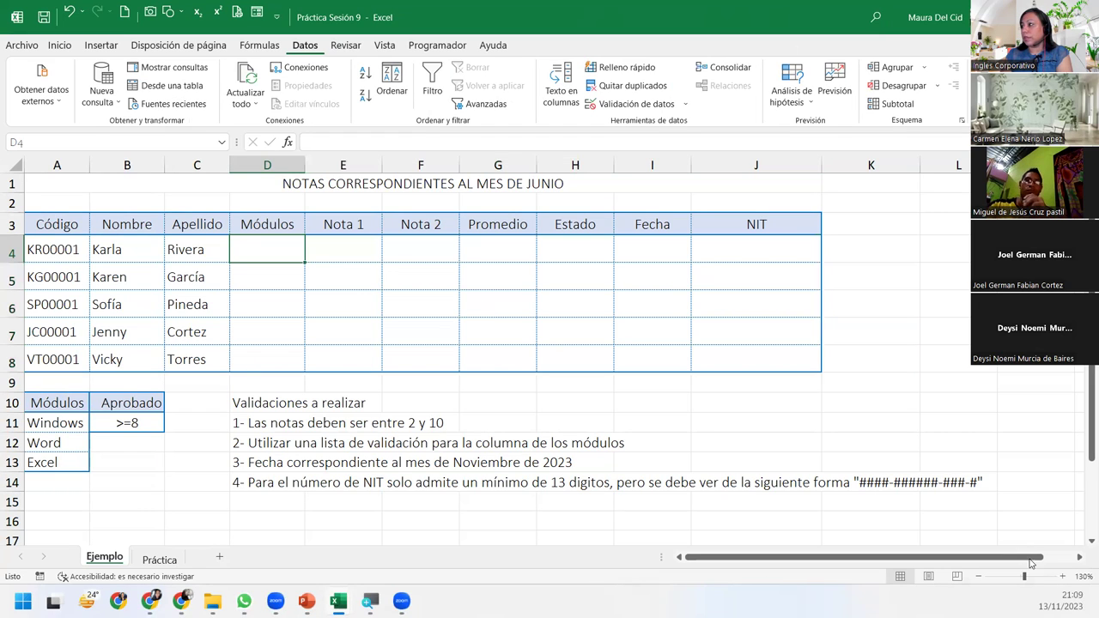
click(1063, 576)
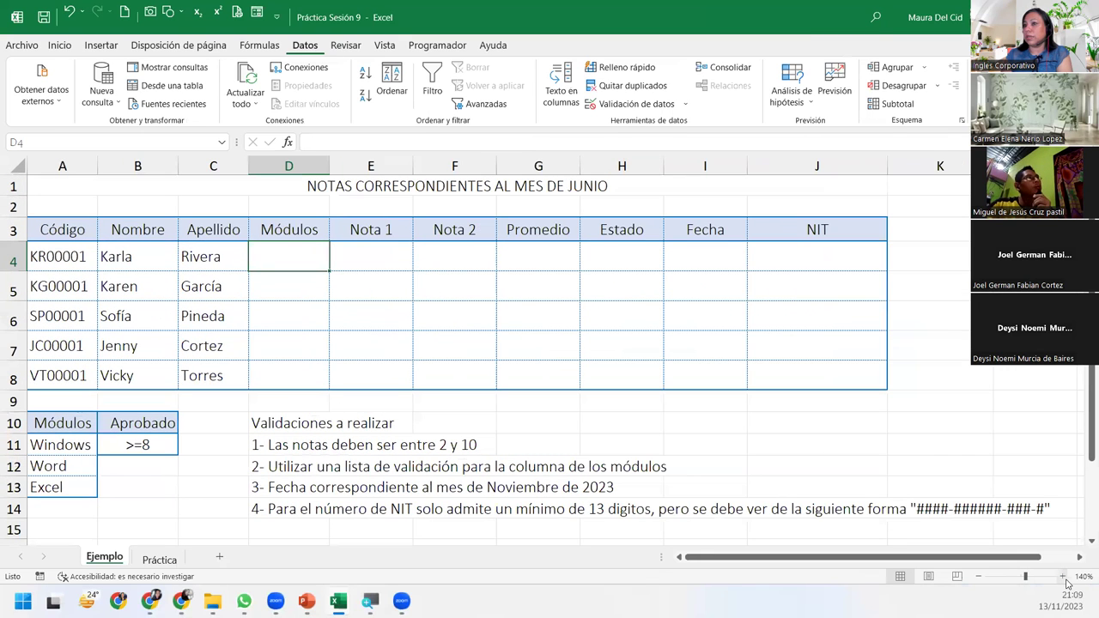
click(1063, 577)
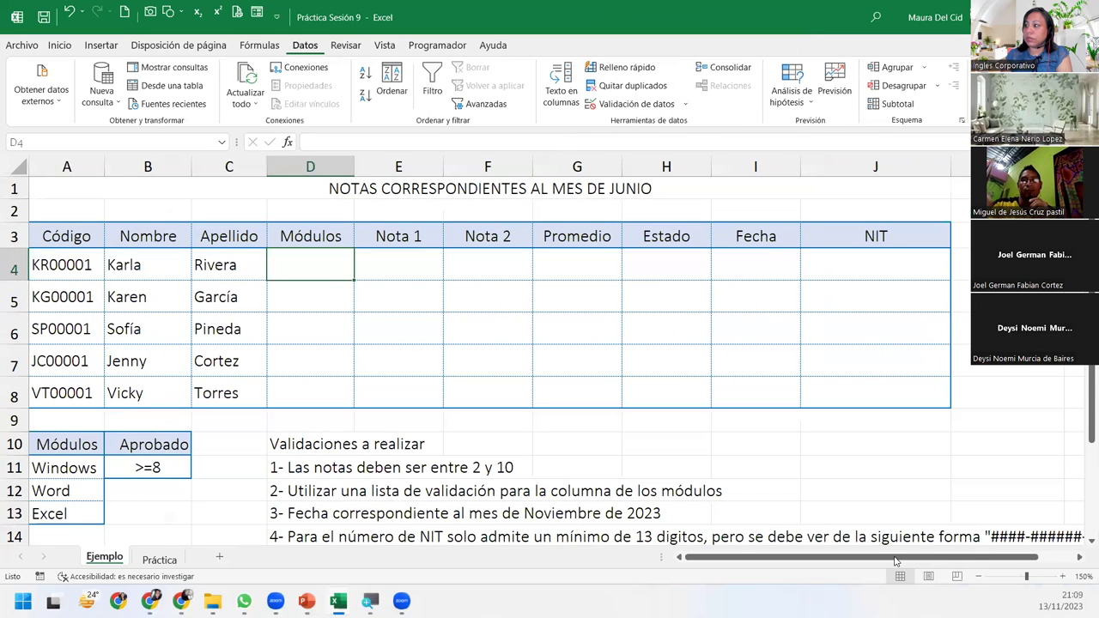
drag(896, 560, 857, 562)
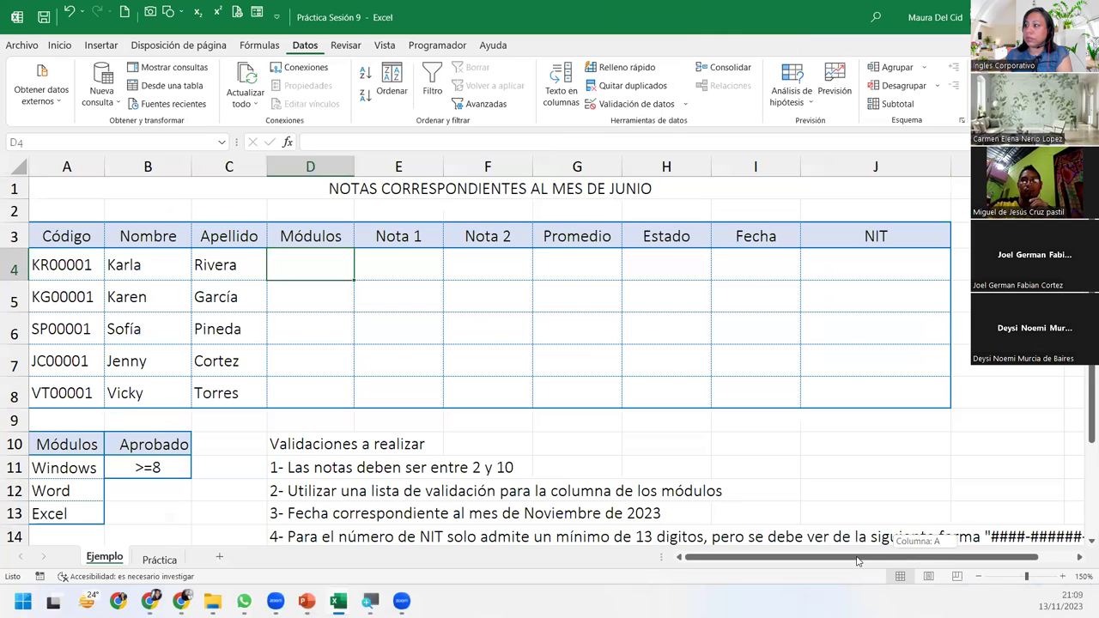
click(976, 578)
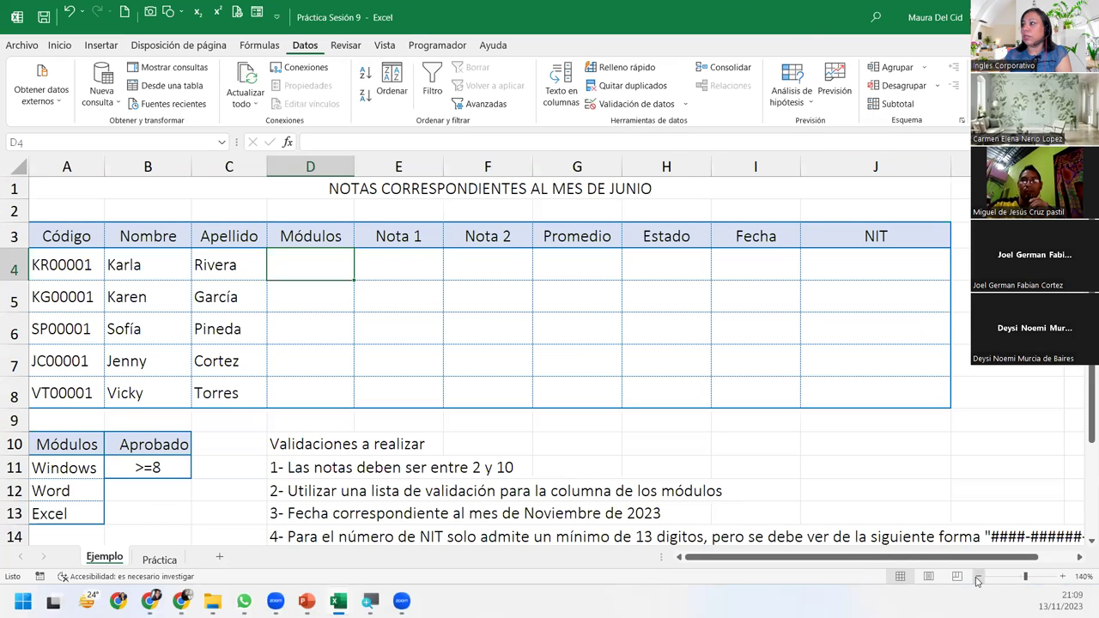
click(976, 579)
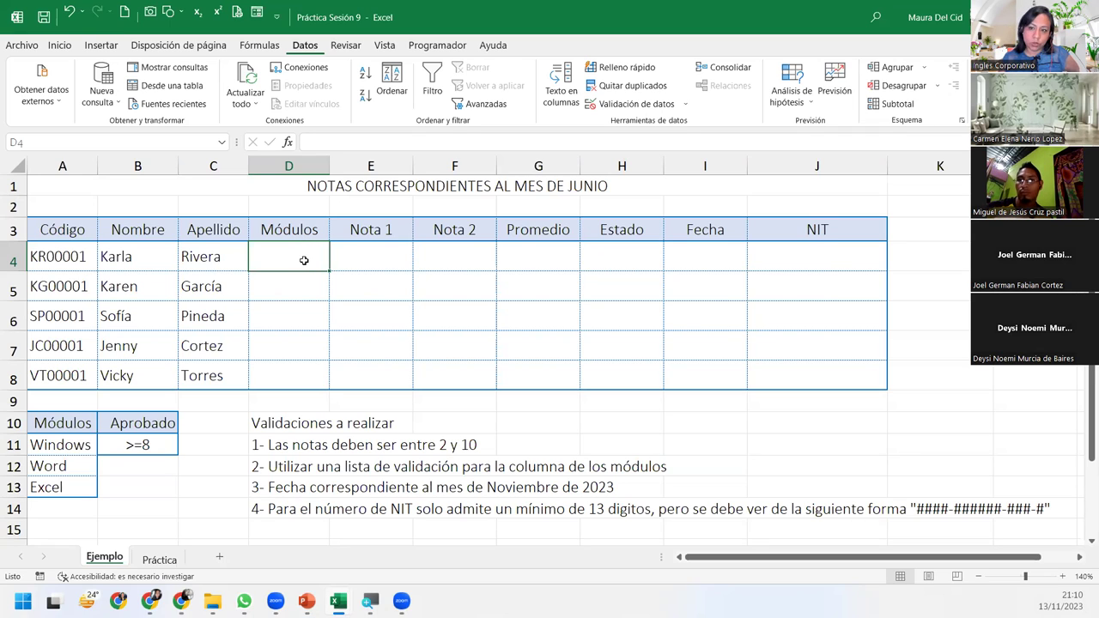
Select the empty Módulos cells D4:D8 in the grade table
drag(304, 260, 302, 353)
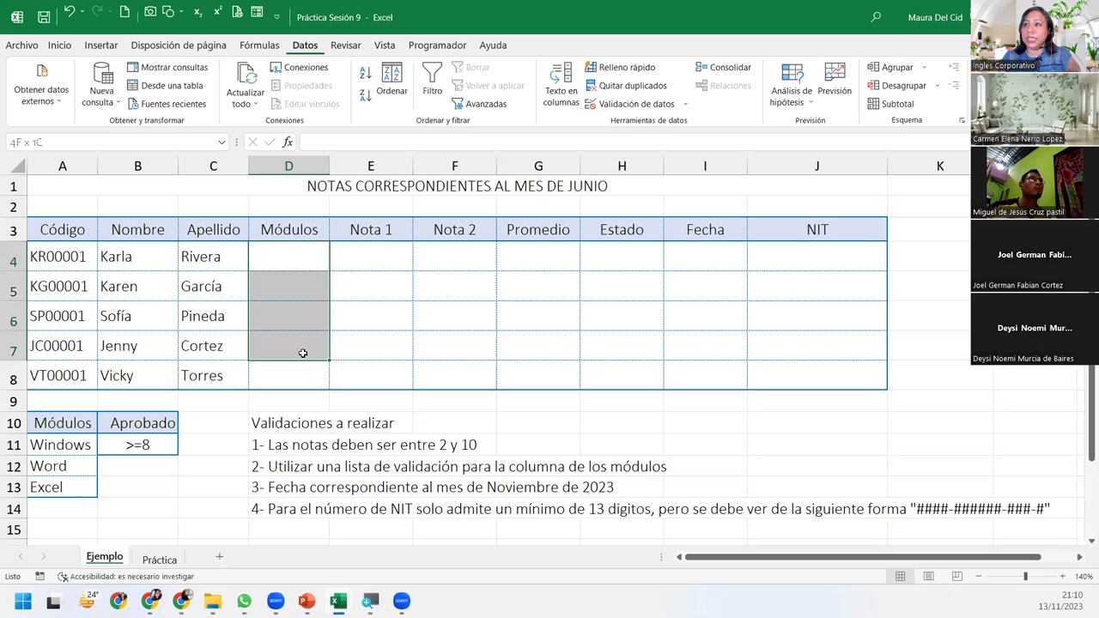
drag(302, 353, 302, 367)
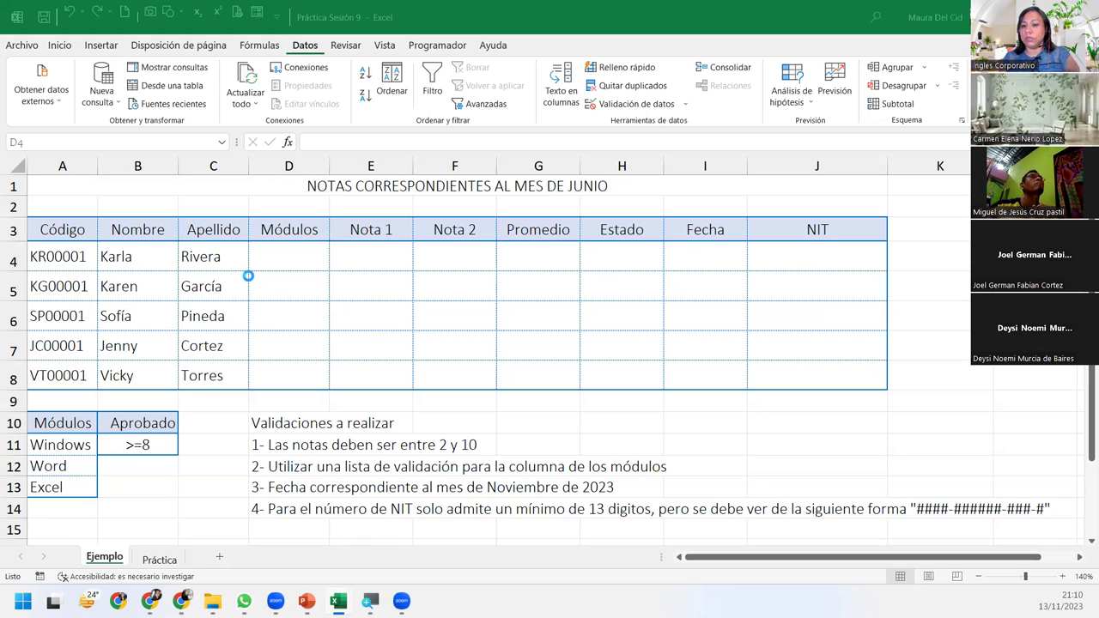
key(shift+Down)
key(shift+Down)
key(shift+Down)
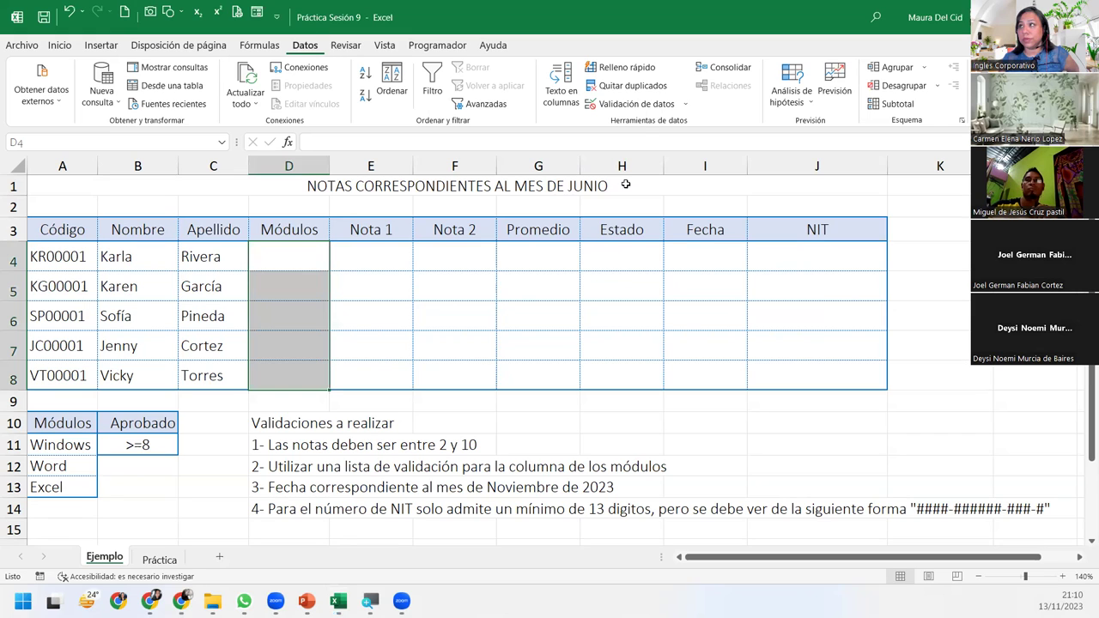
Open Validación de datos for D4:D8 and move the dialog off the Módulos column
click(637, 104)
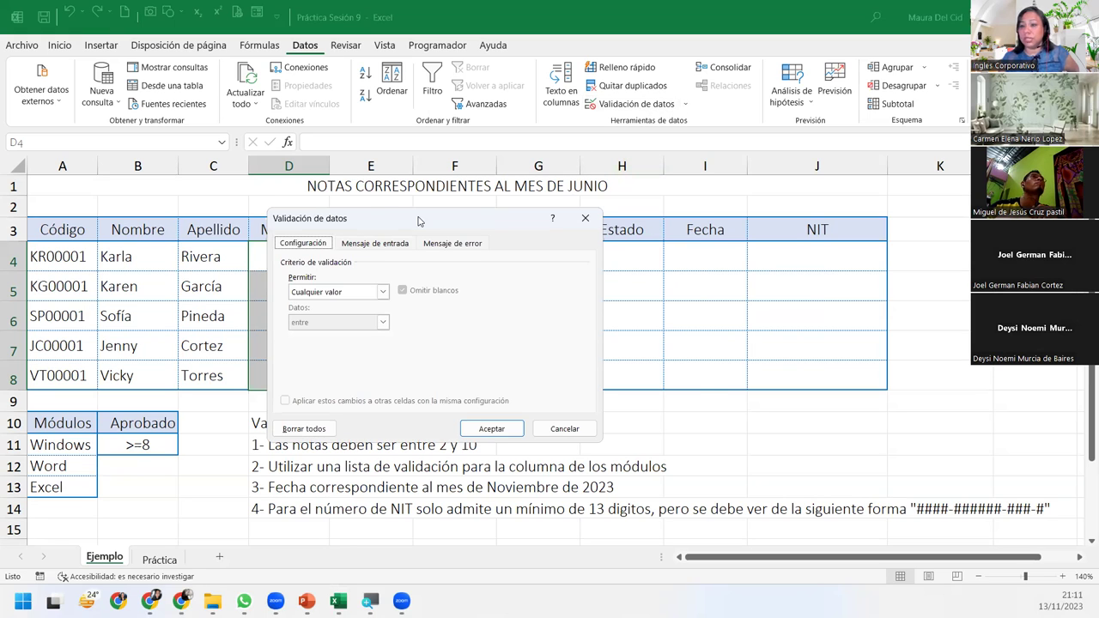
drag(359, 223, 459, 220)
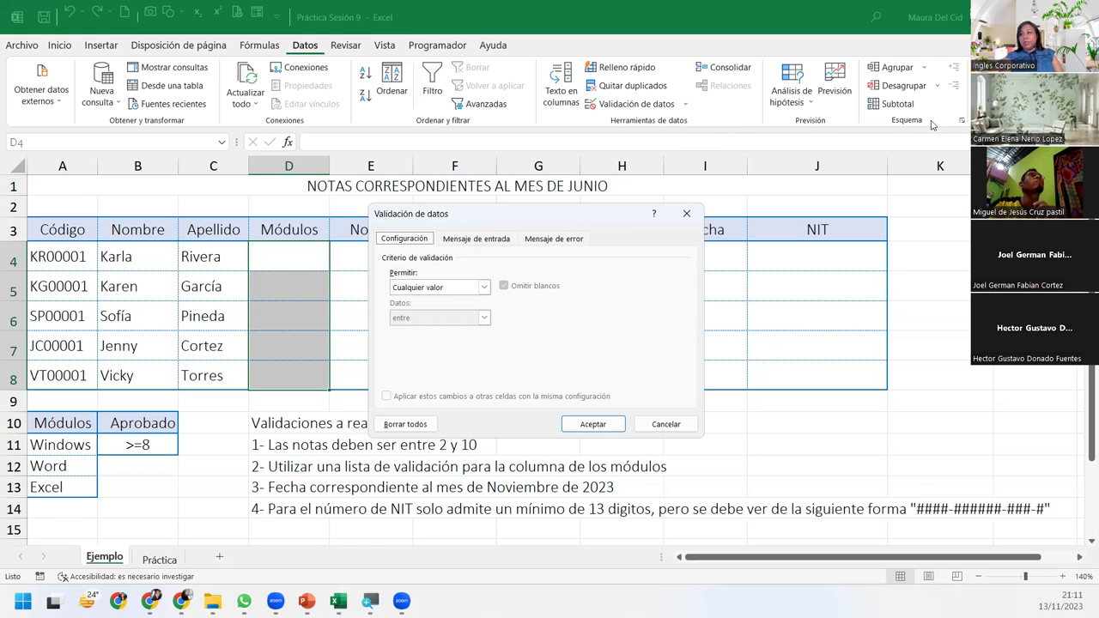
Close the Validación de datos dialog unchanged and re-maximize the Excel window
click(683, 218)
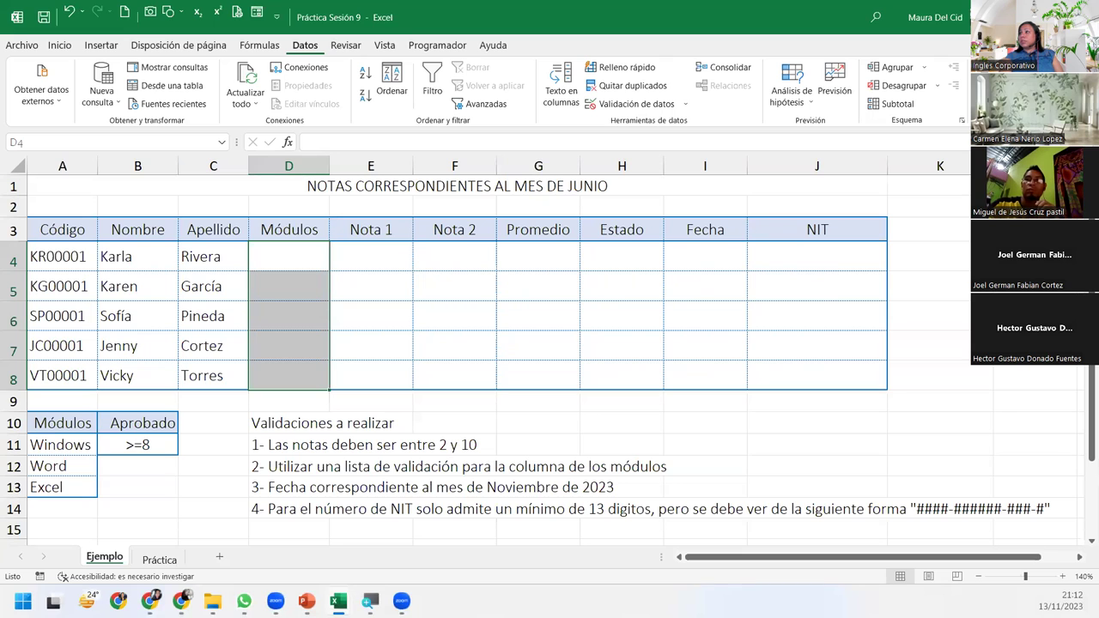
drag(856, 17, 856, 129)
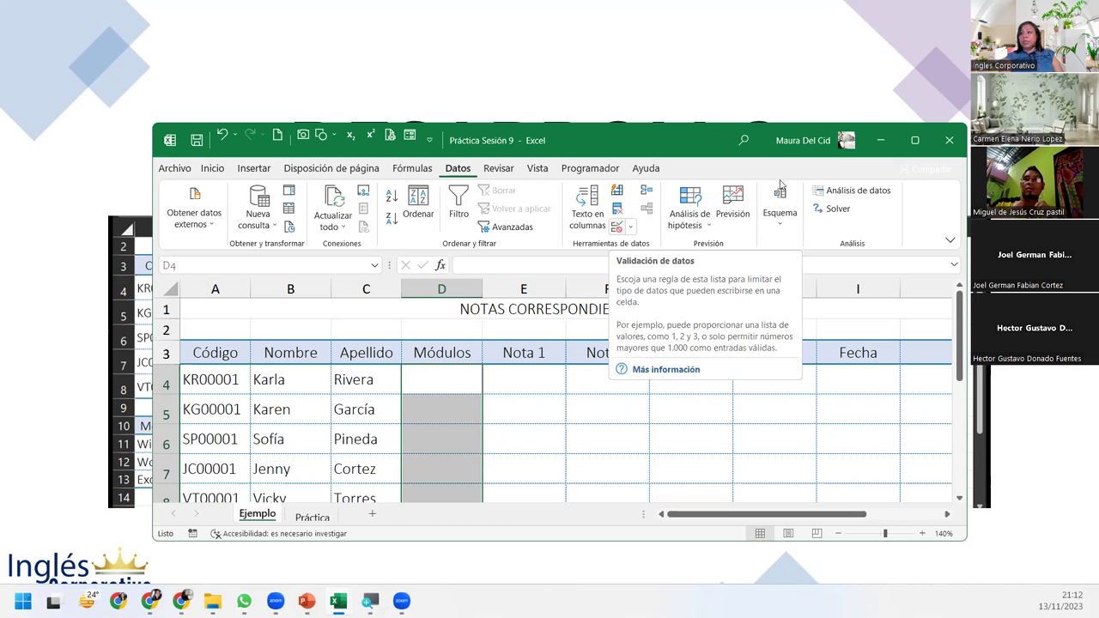
click(913, 144)
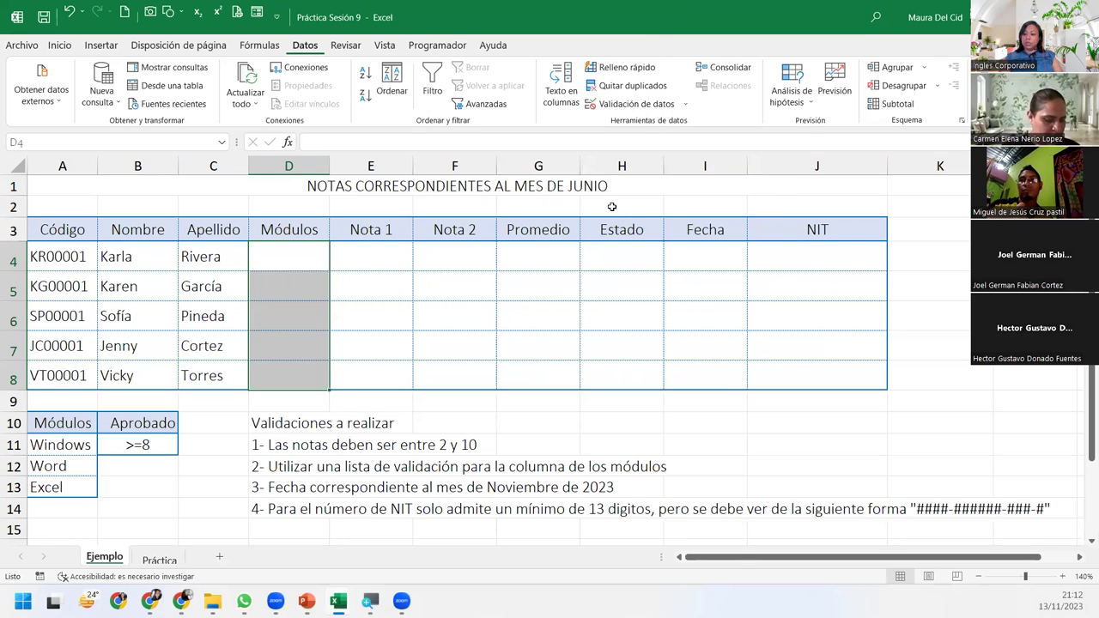
Reopen the Validación de datos dialog for the Módulos cells D4:D8
click(672, 110)
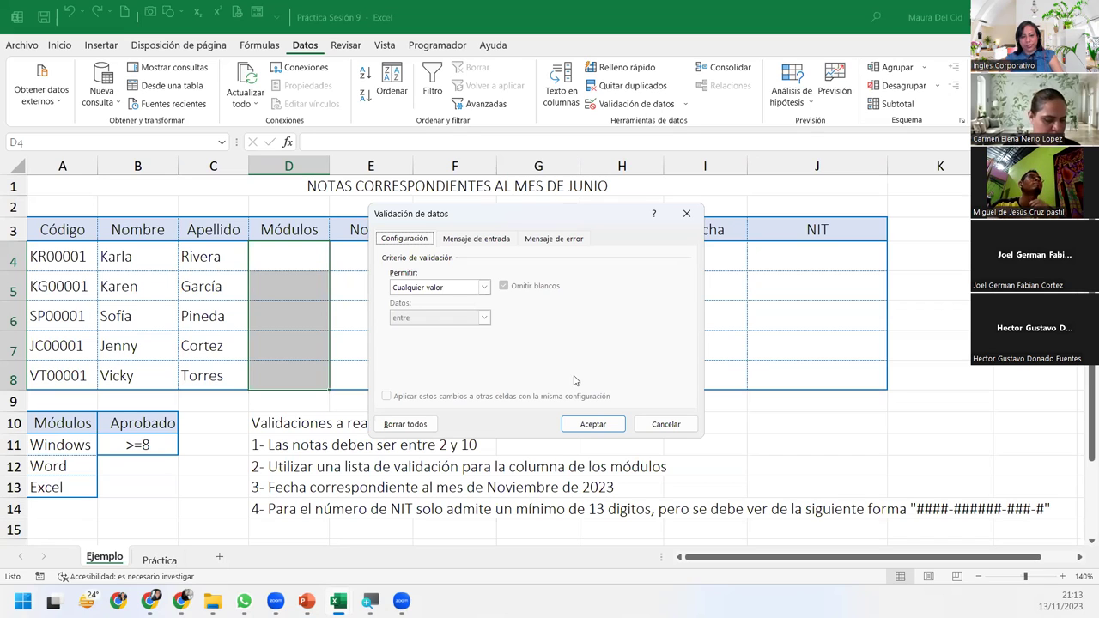
Set the Módulos validation's Permitir criterion to Lista
click(38, 499)
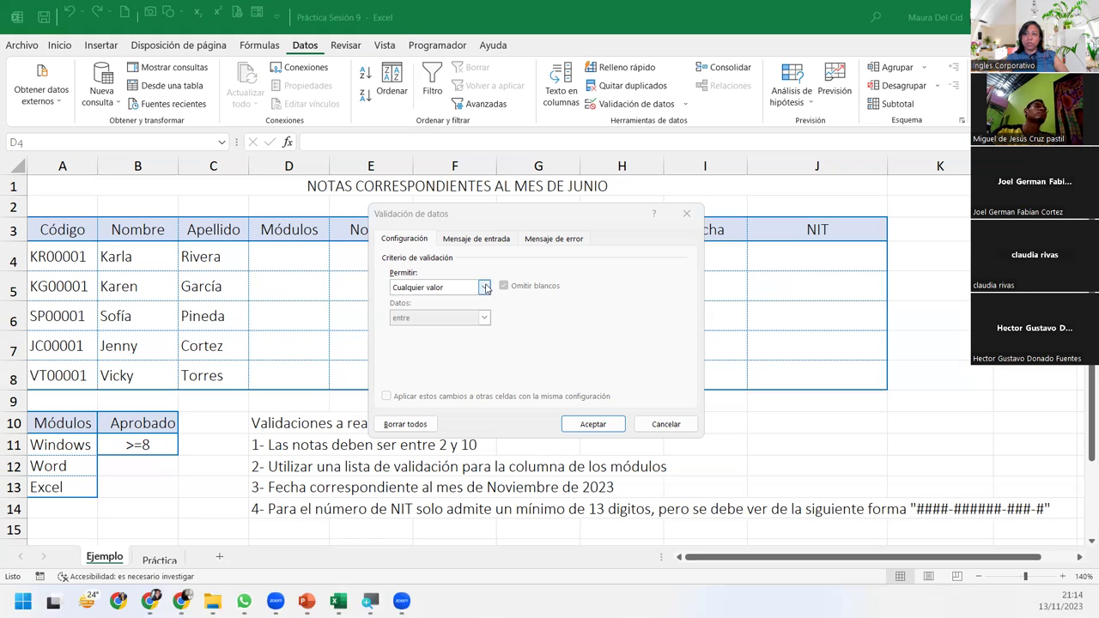
click(485, 287)
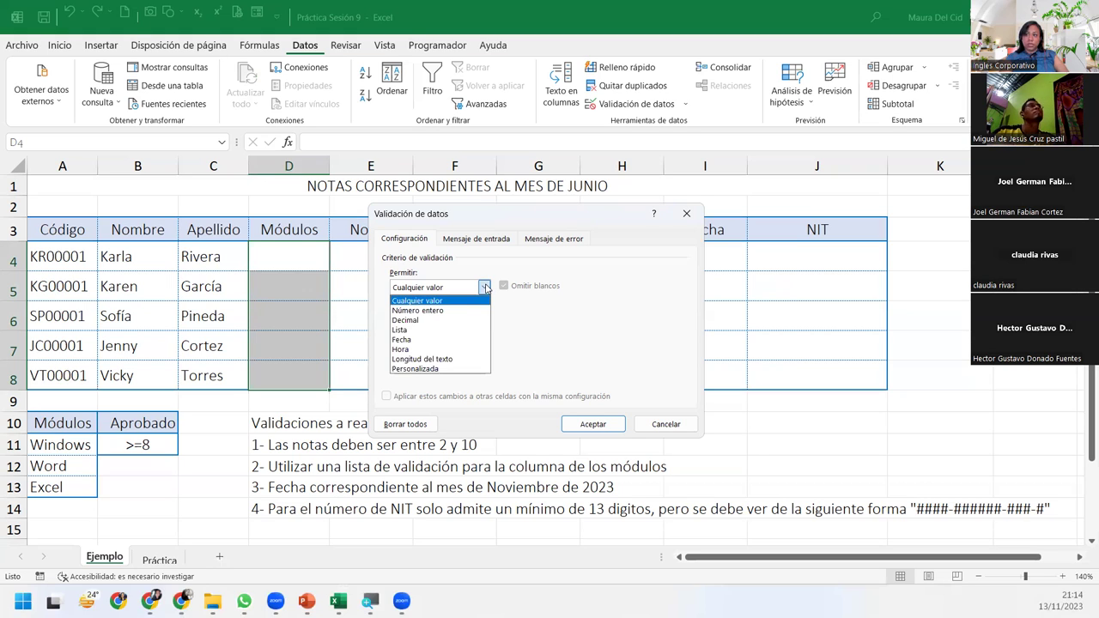
click(452, 331)
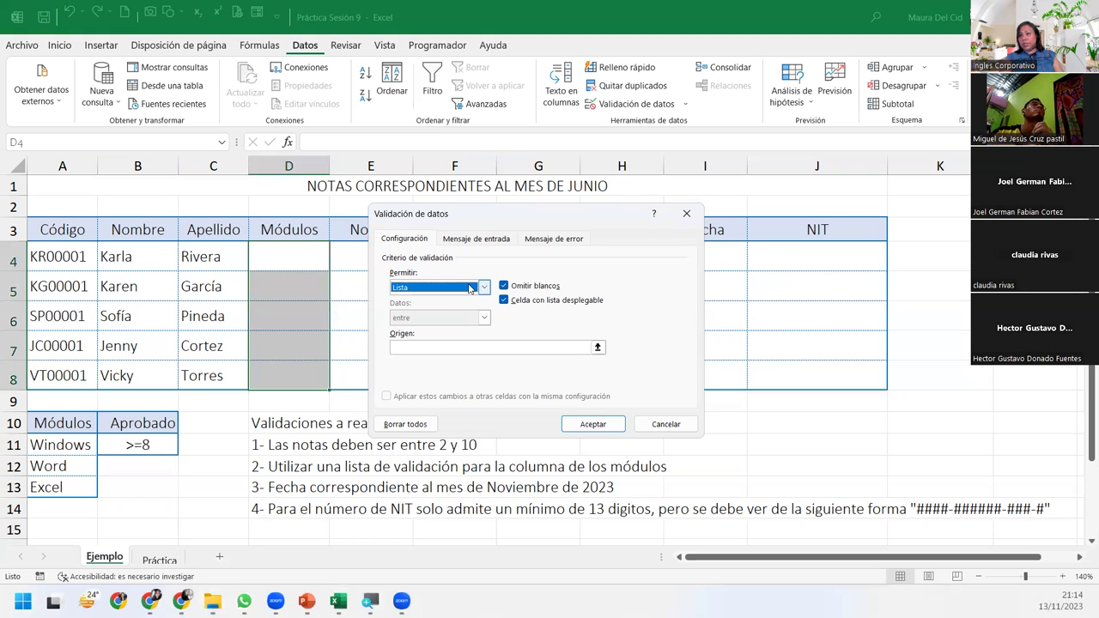
Use =$A$11:$A$13 (Windows, Word, Excel) as the list source and apply it
click(461, 346)
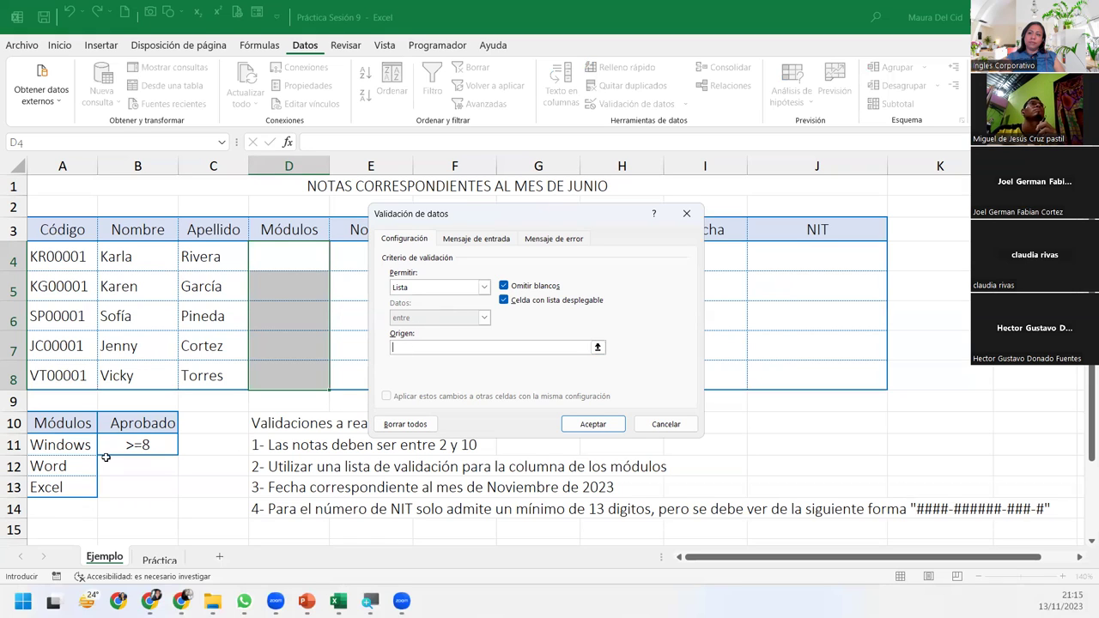
drag(76, 449, 74, 489)
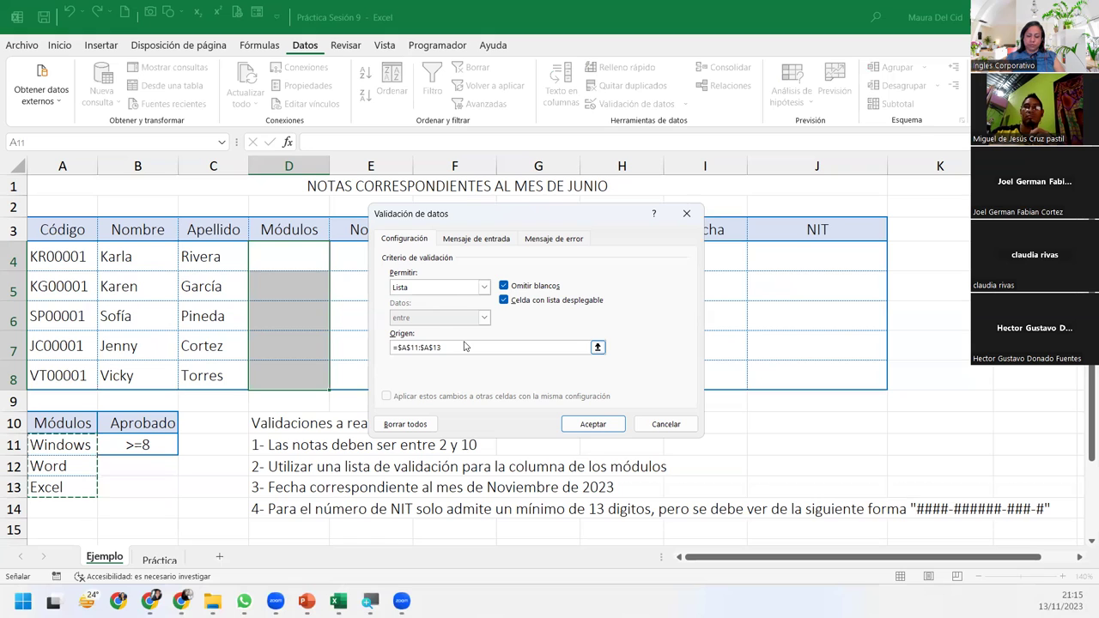
click(464, 347)
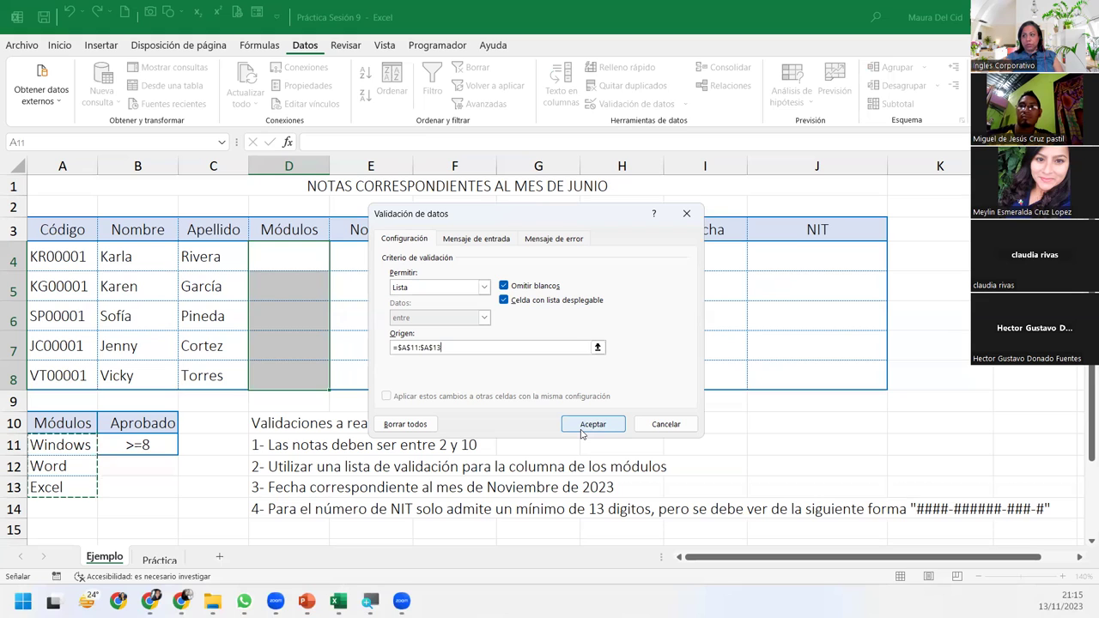
click(581, 434)
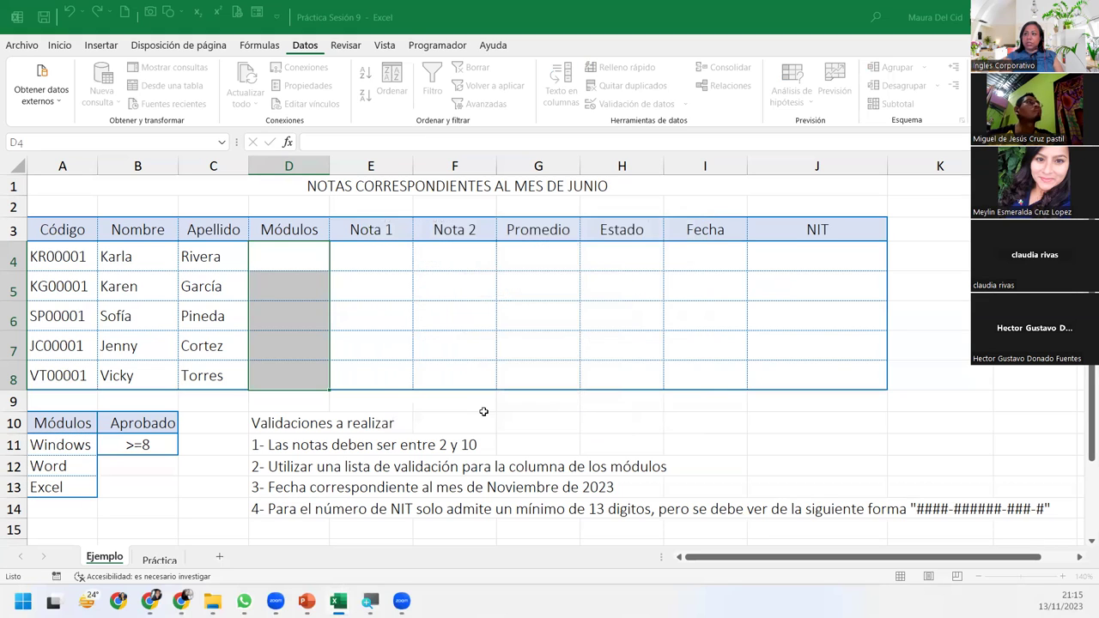
Enter Word in D4 and Excel in D5, then reselect the Módulos cells D4:D8
click(315, 263)
click(334, 266)
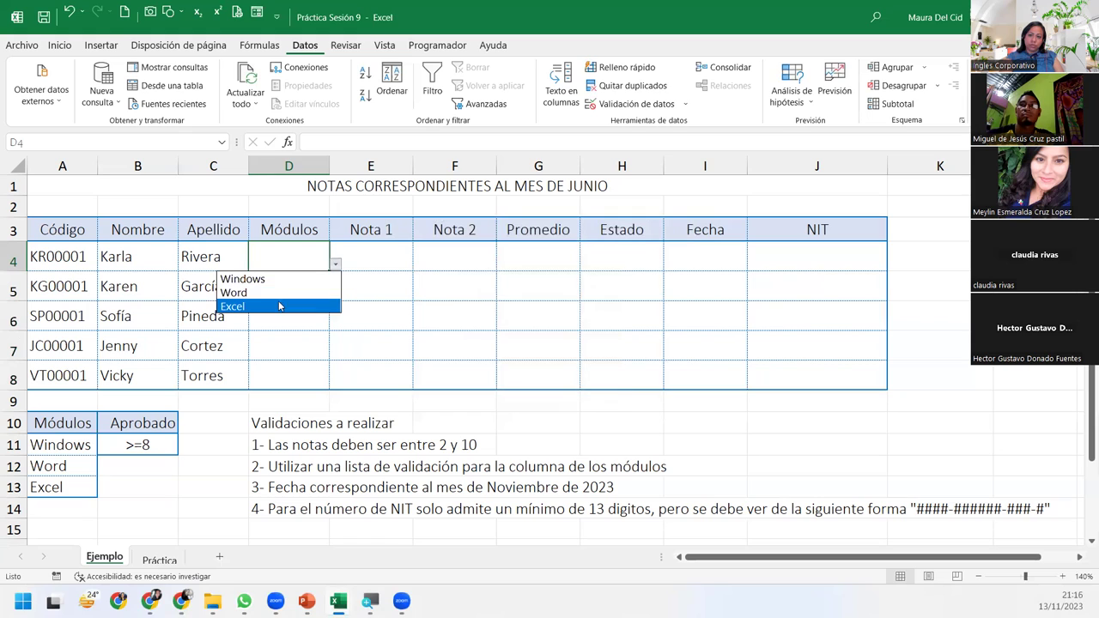
key(Escape)
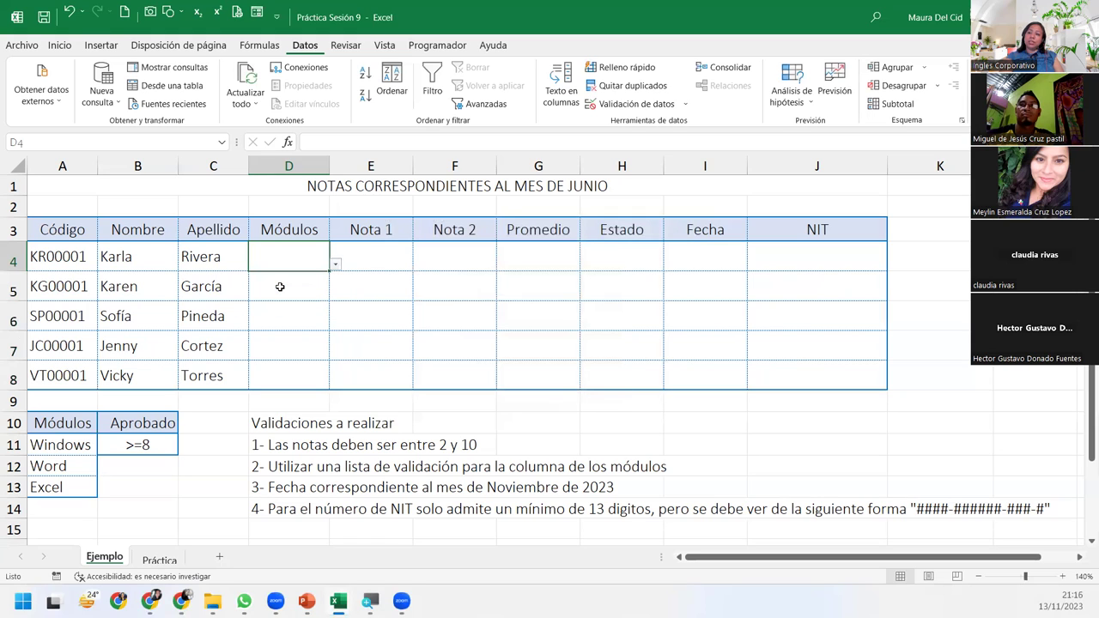
text(Word)
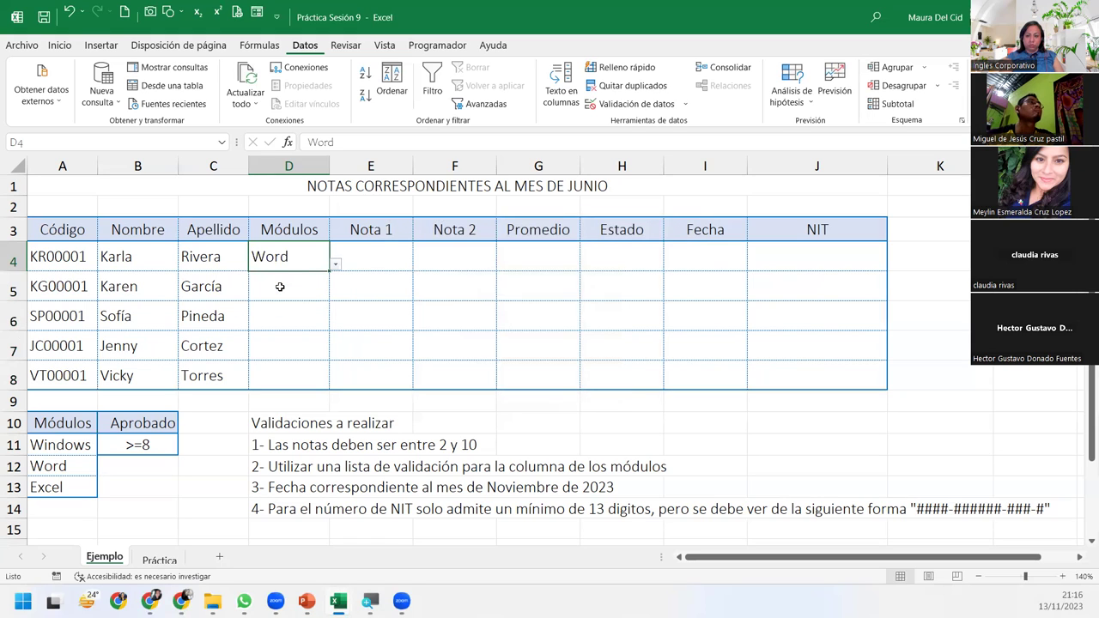
click(280, 286)
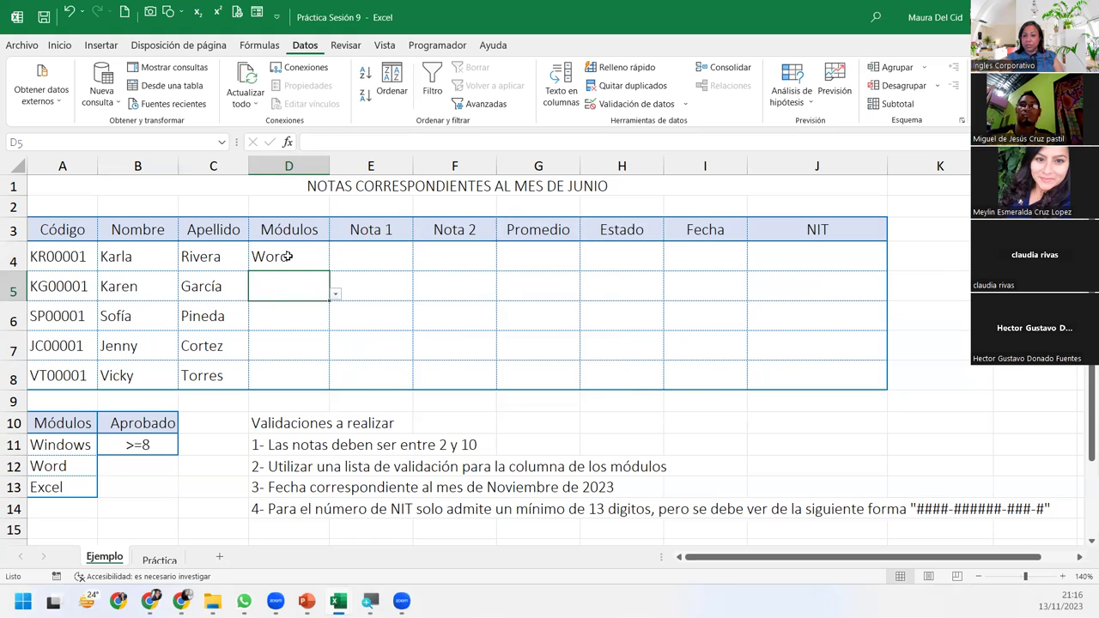
click(336, 295)
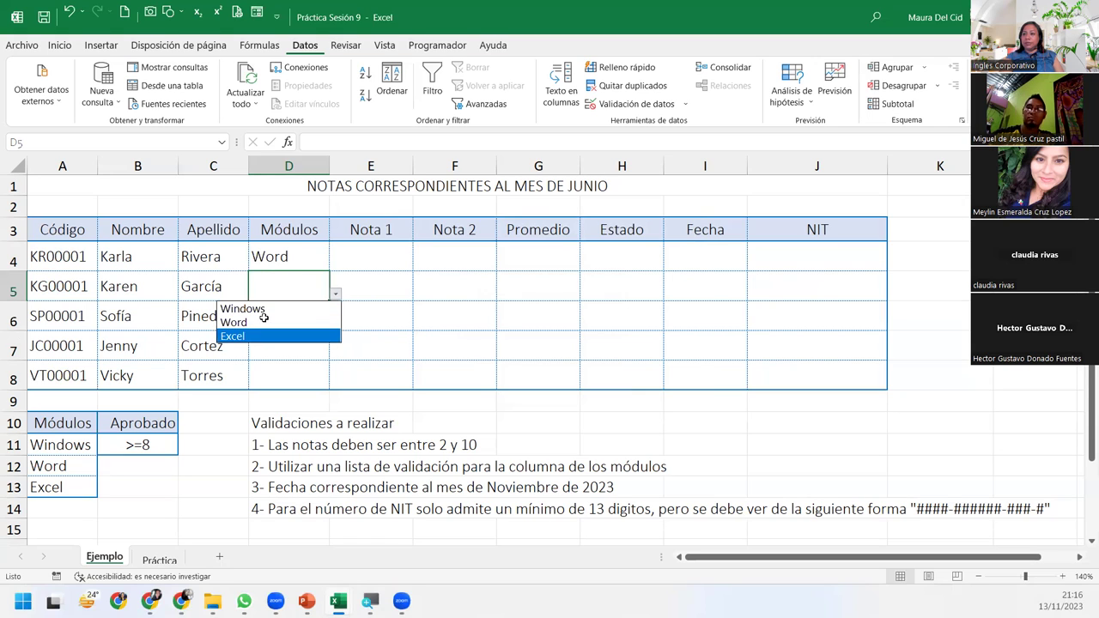
click(274, 296)
text(Excel)
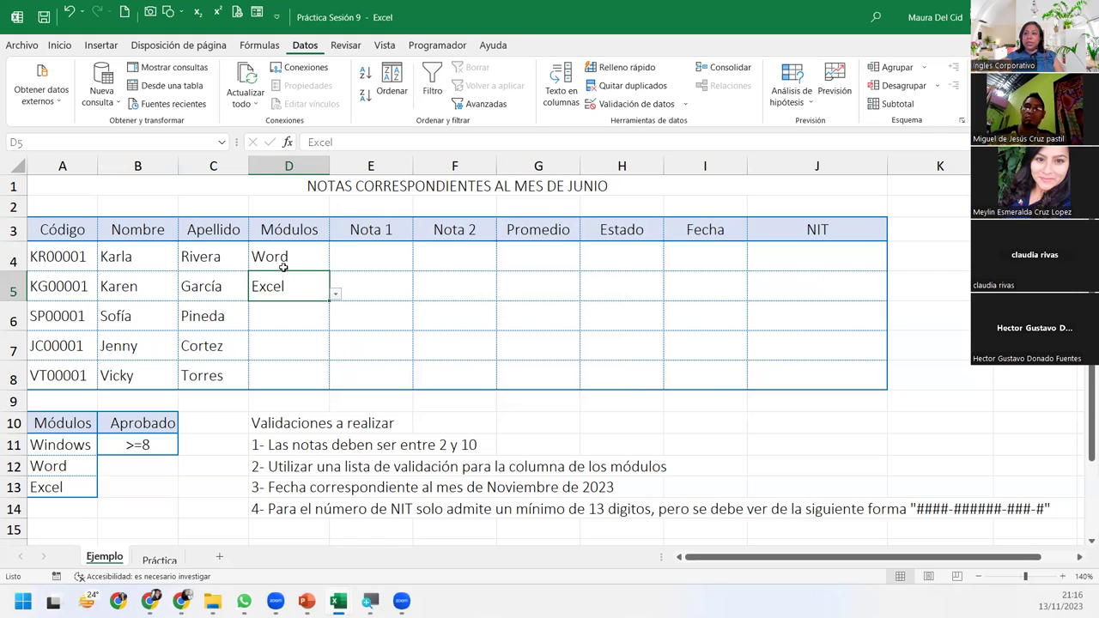
drag(284, 258, 300, 379)
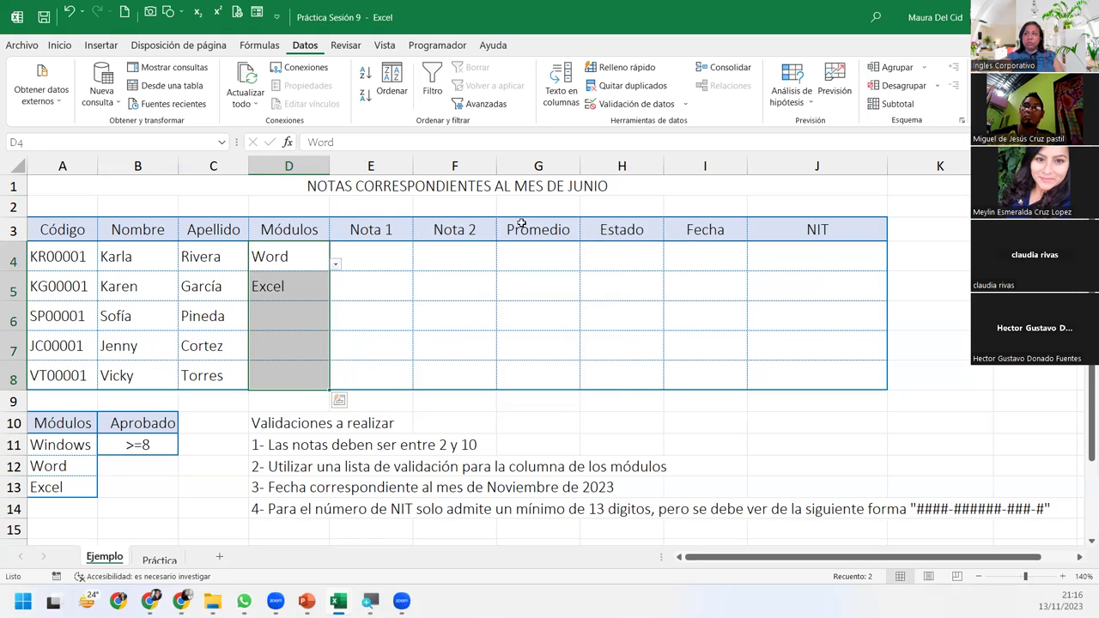
Reopen data validation for D4:D8, check the A11:A13 list source, and show input-message settings
click(628, 103)
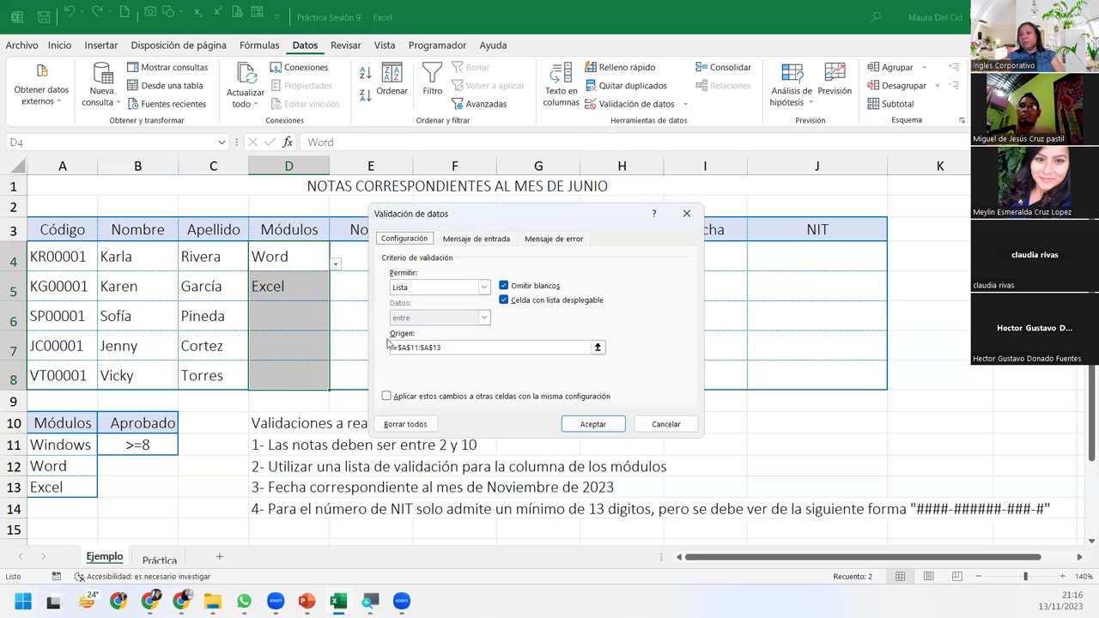
click(465, 348)
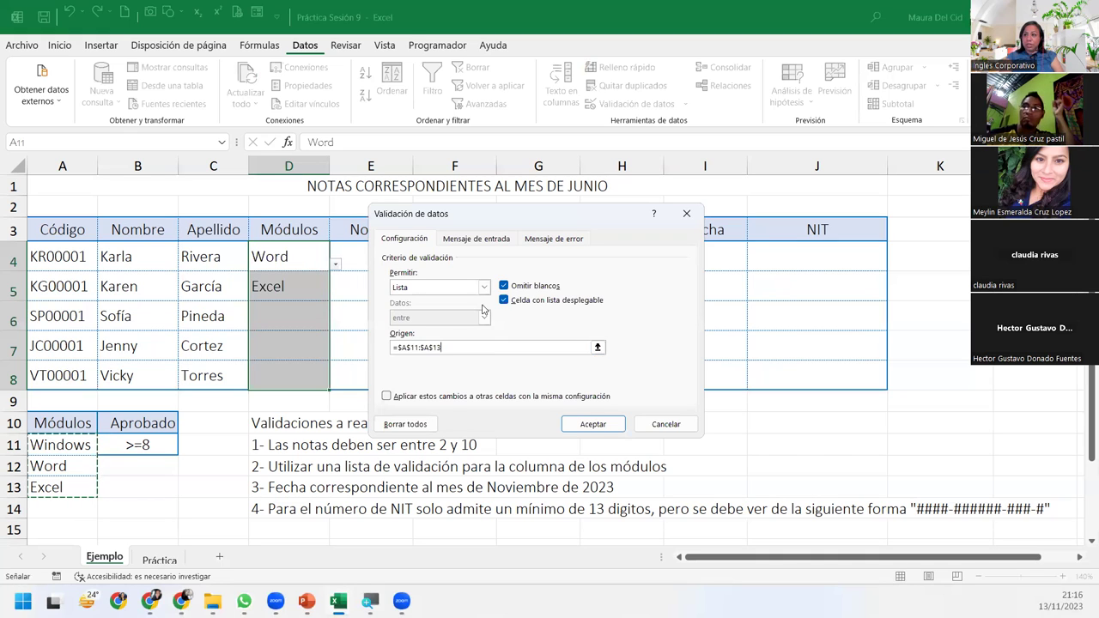
click(489, 244)
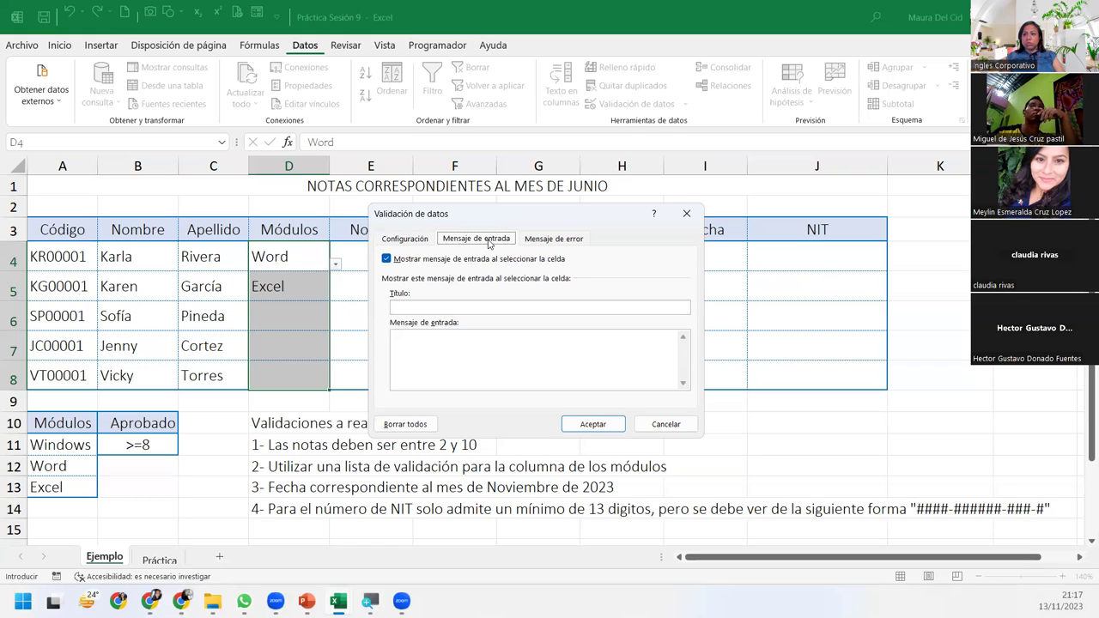
Recheck the list source, then enter the input message 'Seleccione un módulo de la lista'
click(410, 242)
click(453, 346)
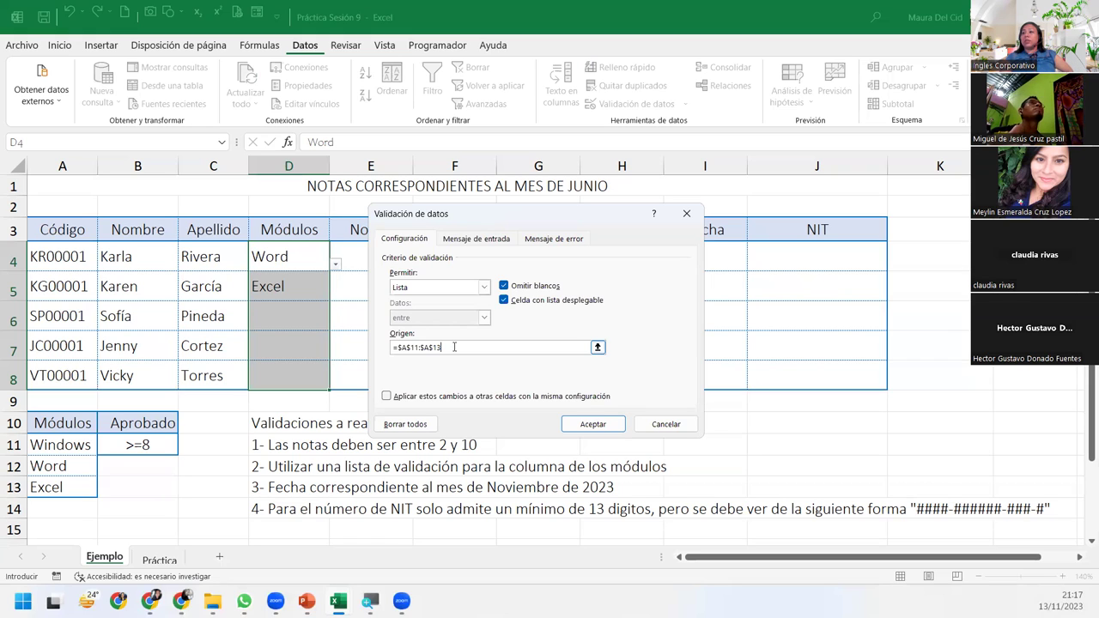
click(488, 244)
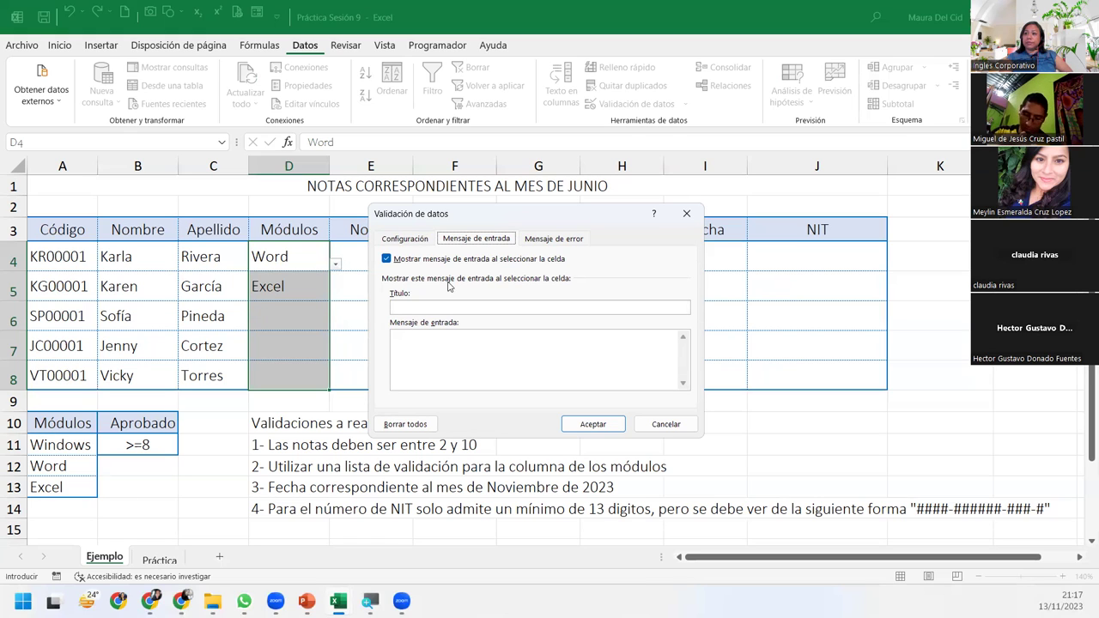
click(429, 350)
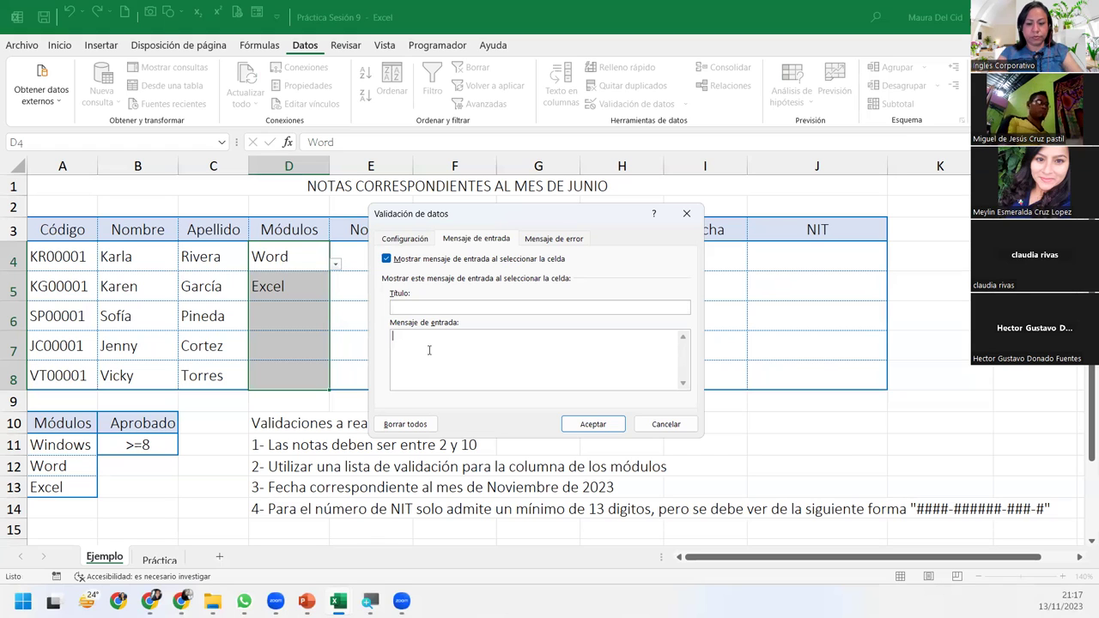
text(Seleccio)
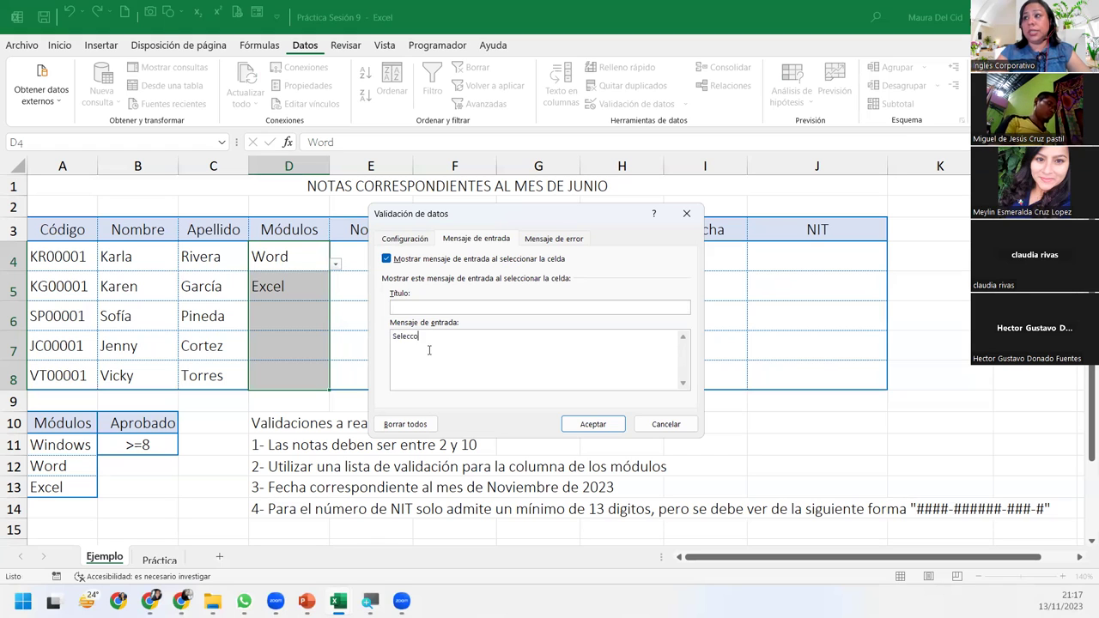
text(ione)
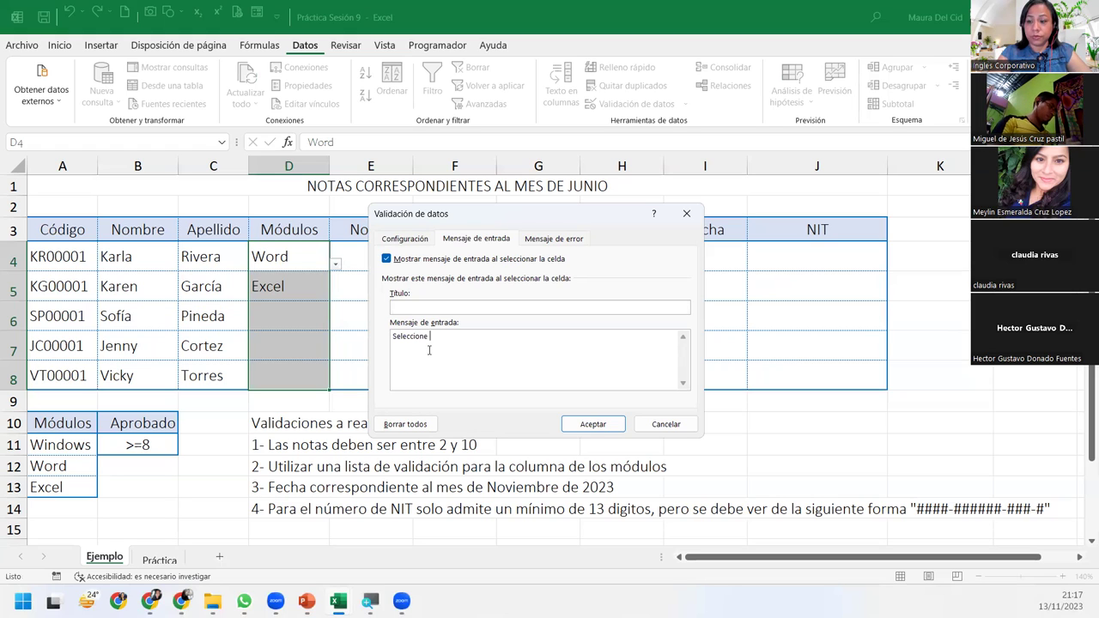
text(sun modulo de la lista)
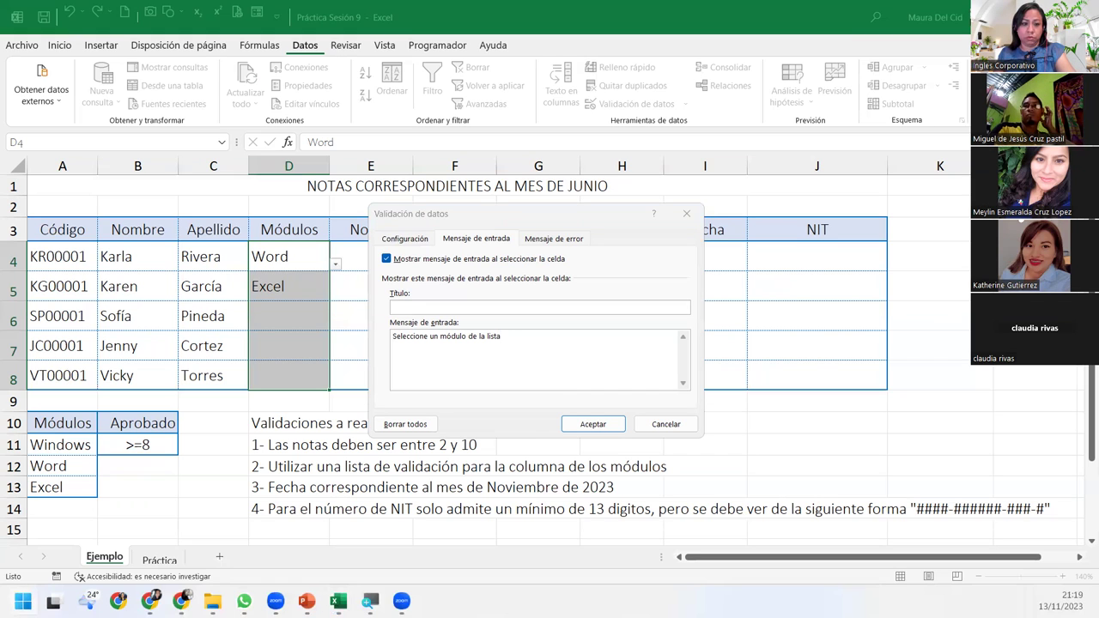
key(Return)
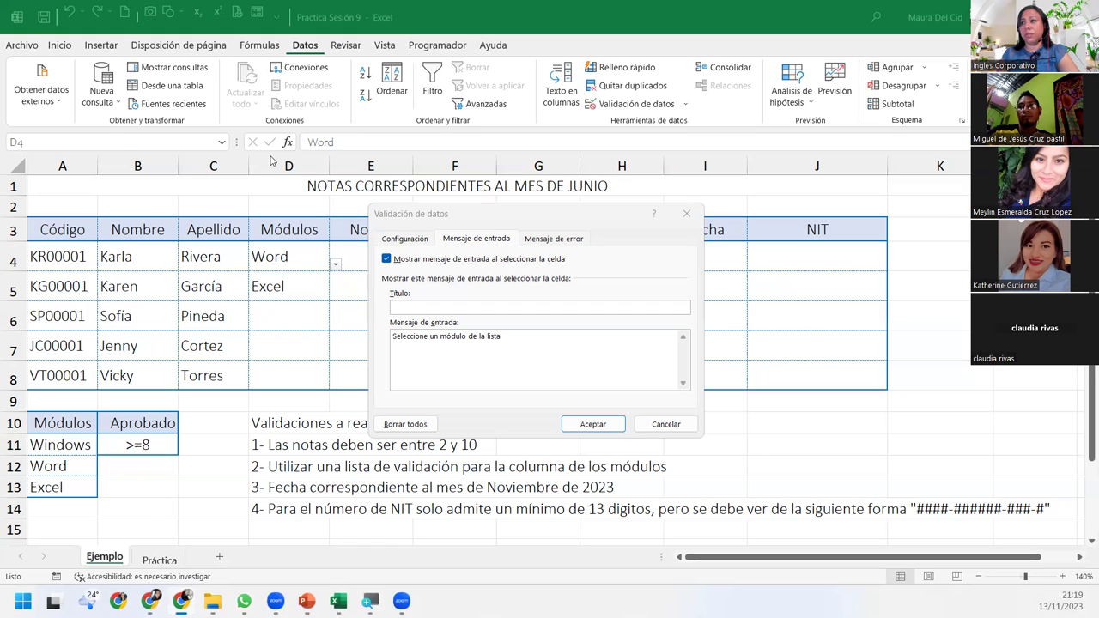
Title the input message 'Lista de módulos', correcting a mistyped letter
click(451, 306)
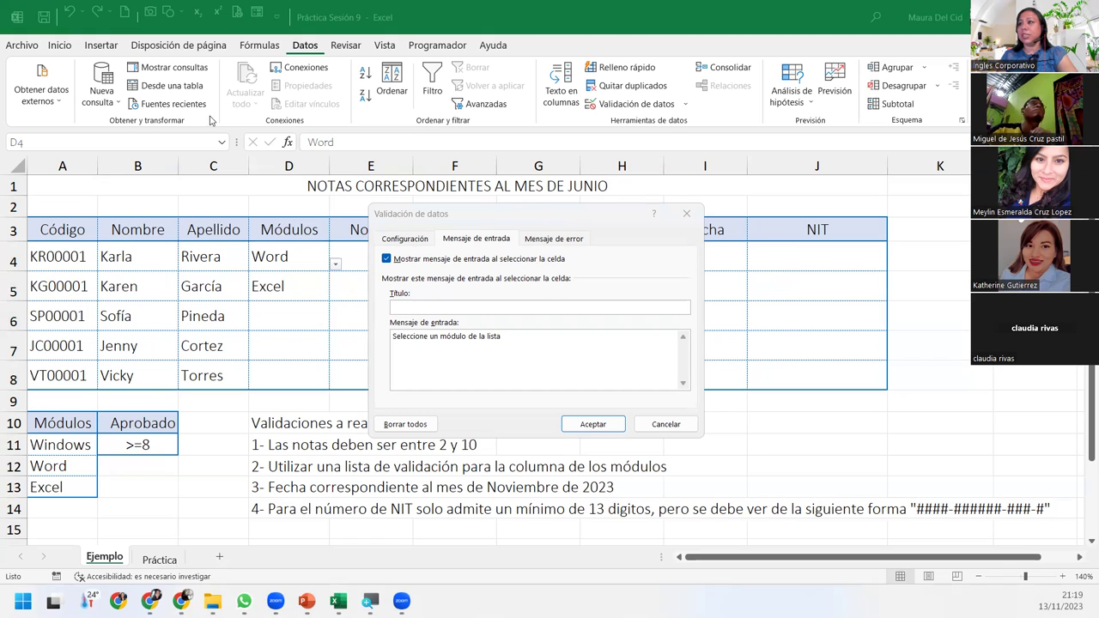
click(546, 308)
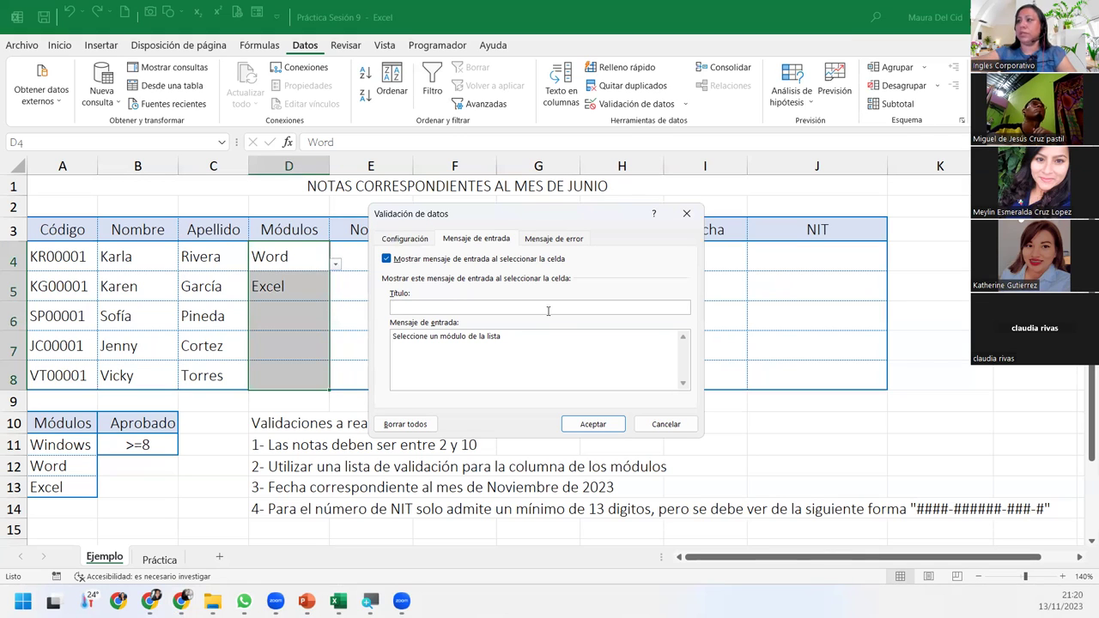
text(Lista de mo)
key(BackSpace)
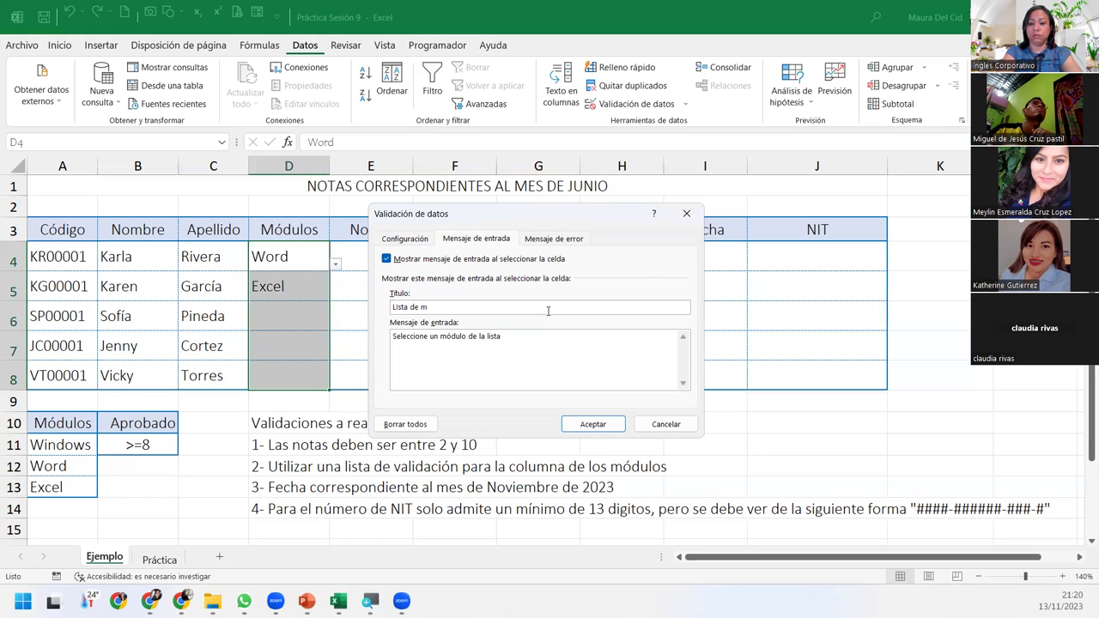
text(ódulos)
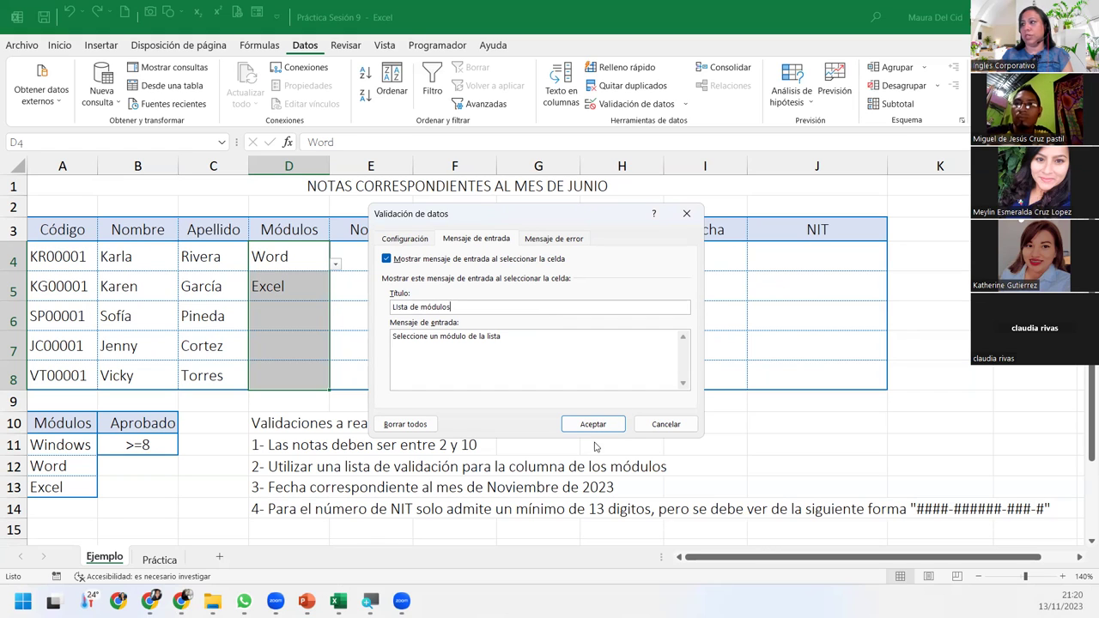
Save the validation, confirm each cell D4–D8 shows the 'Lista de módulos' message, then reselect D4:D8
click(605, 424)
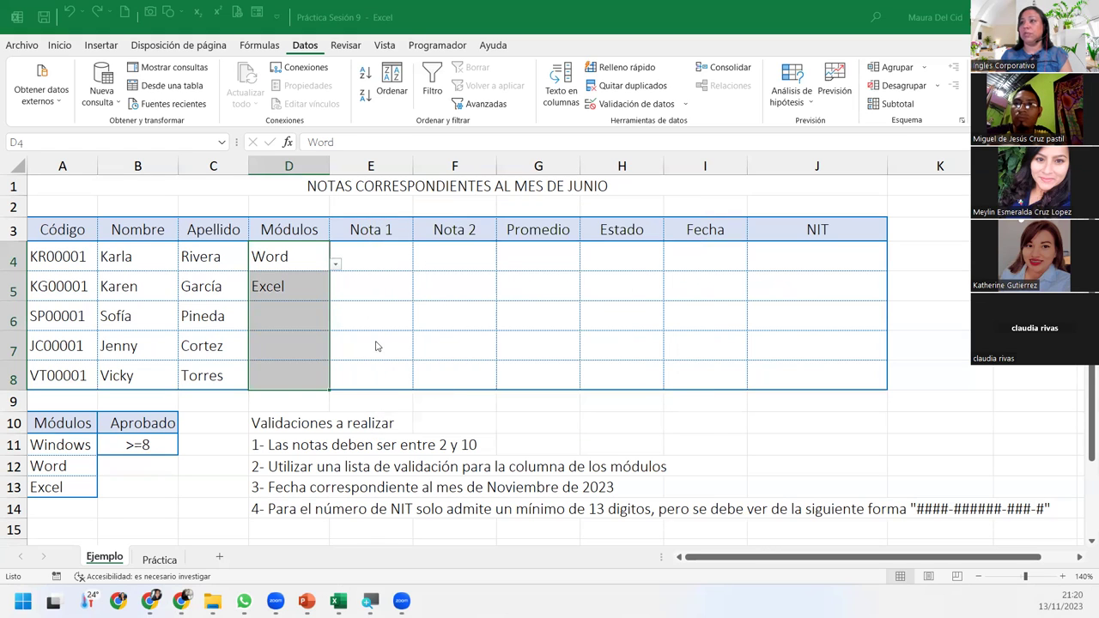
click(269, 288)
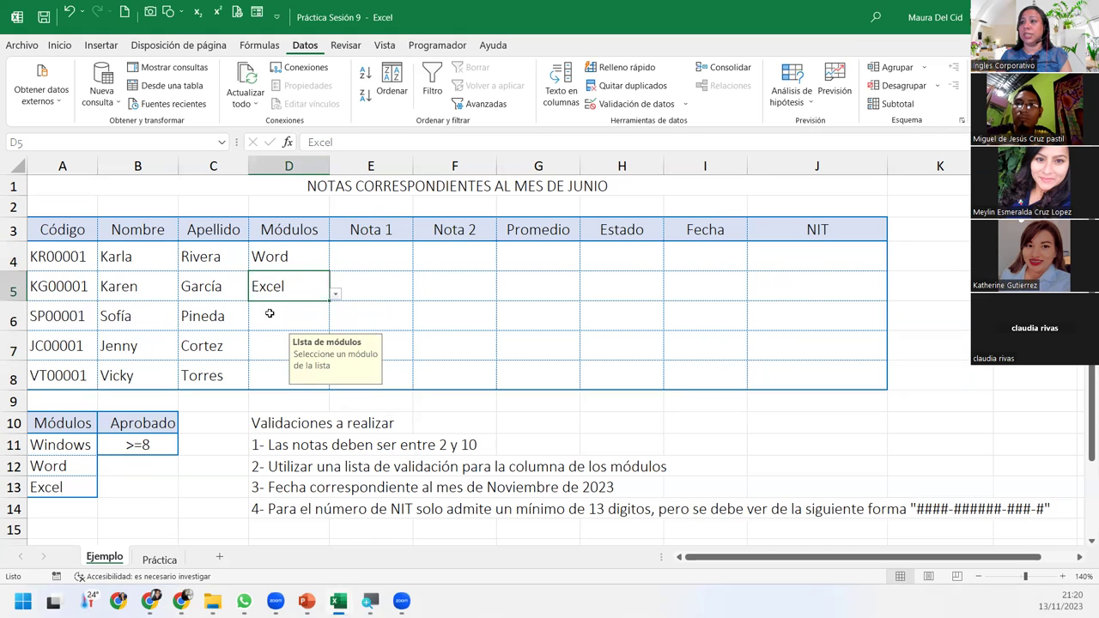
key(Down)
key(Down)
click(269, 380)
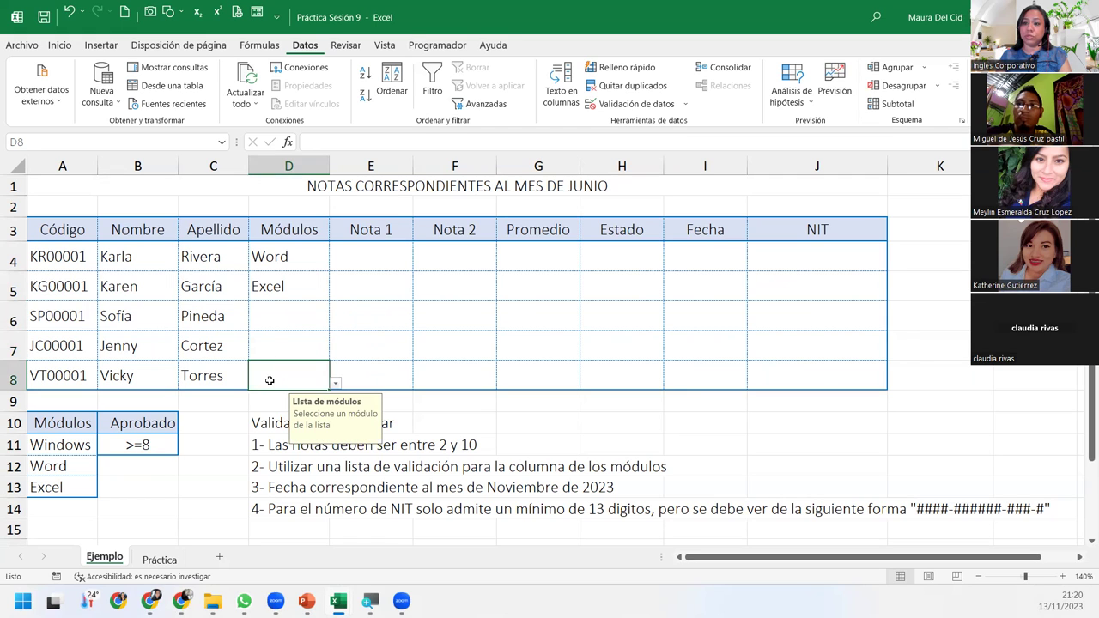
click(273, 335)
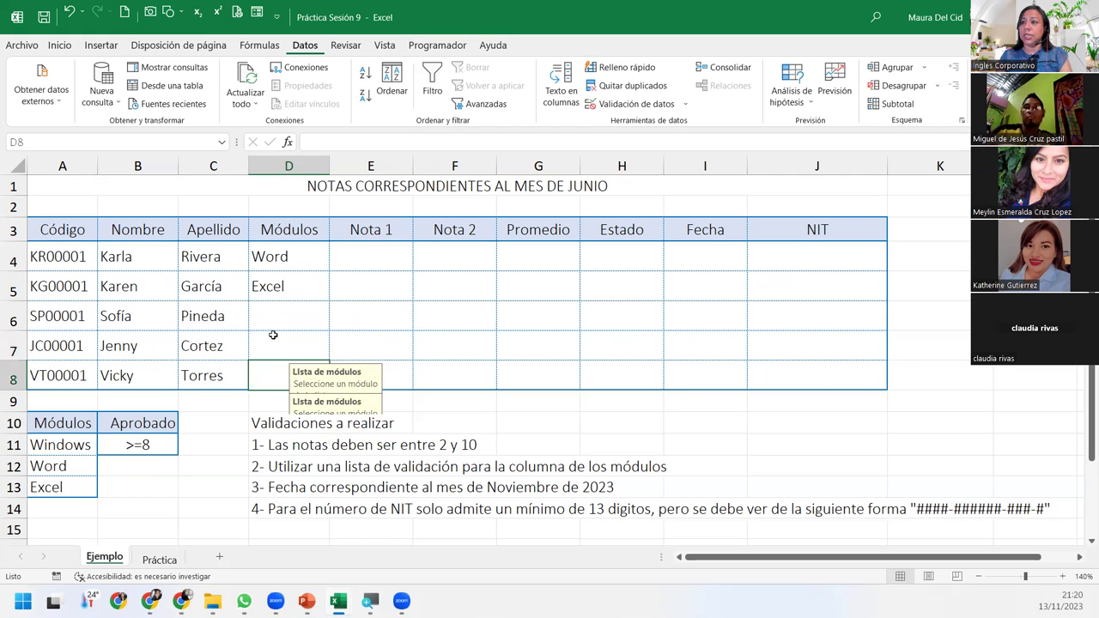
click(281, 311)
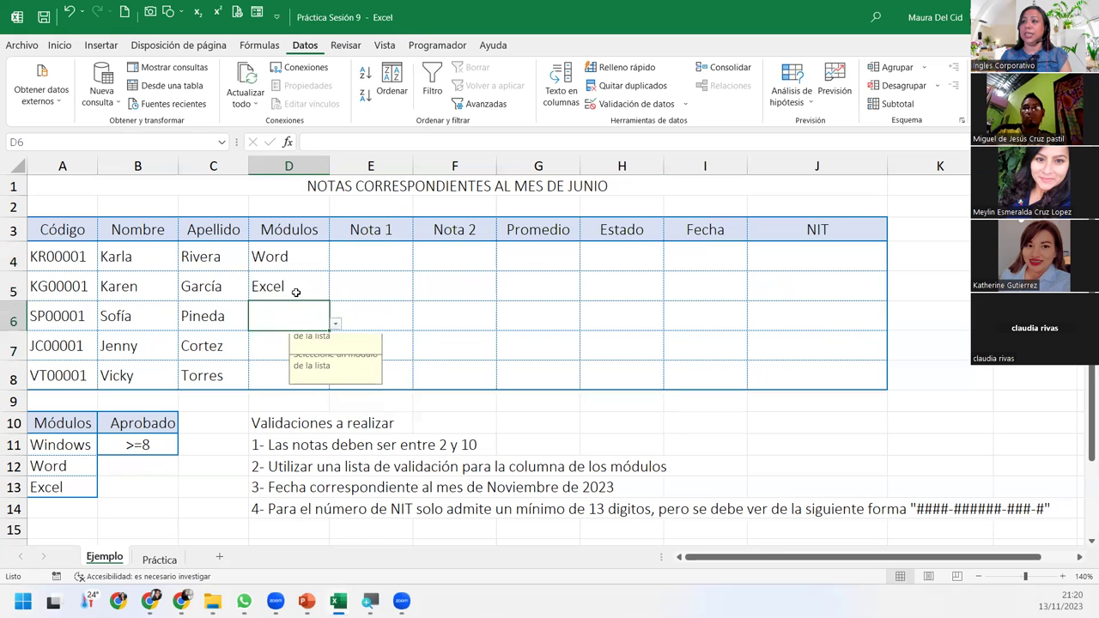
click(298, 275)
click(309, 263)
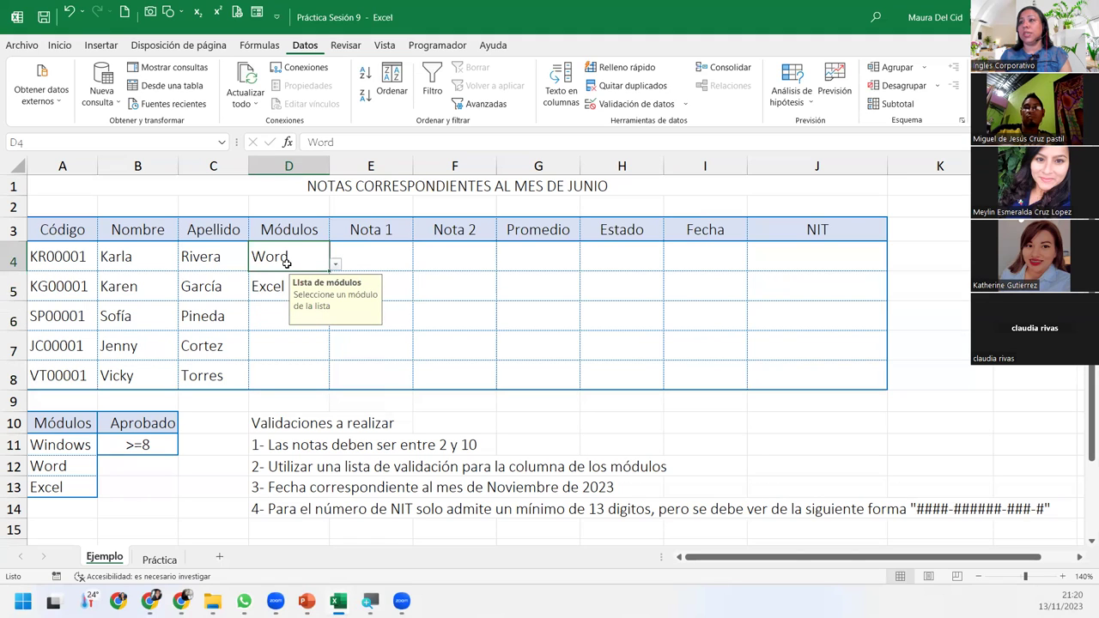
drag(287, 322, 294, 378)
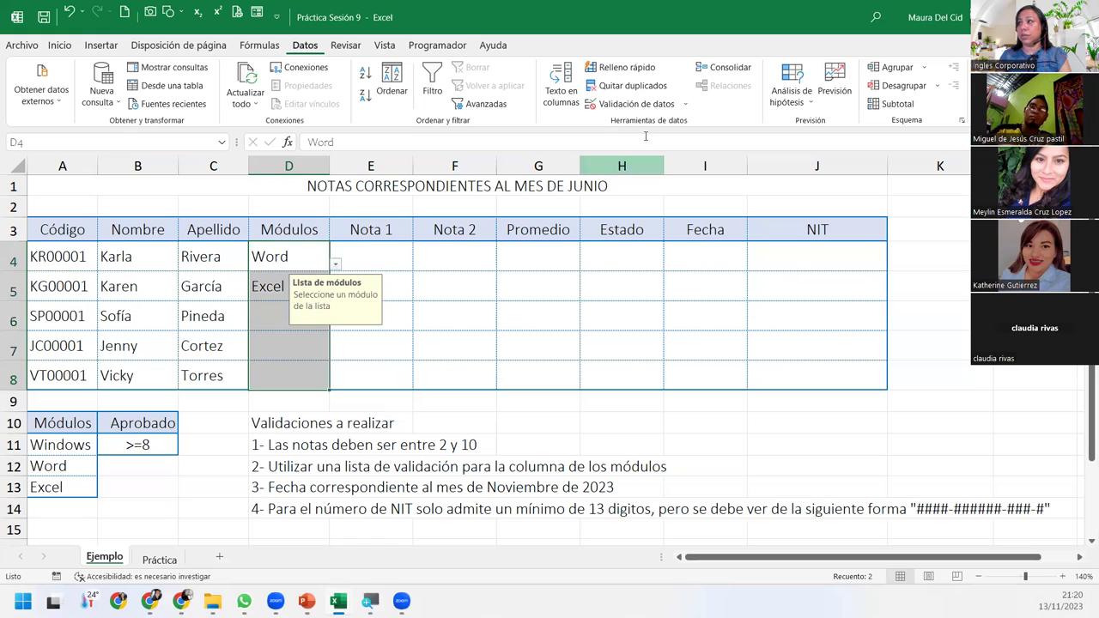
Reopen Validación de datos for D4:D8 and review the 'Lista de módulos' input message title
click(659, 99)
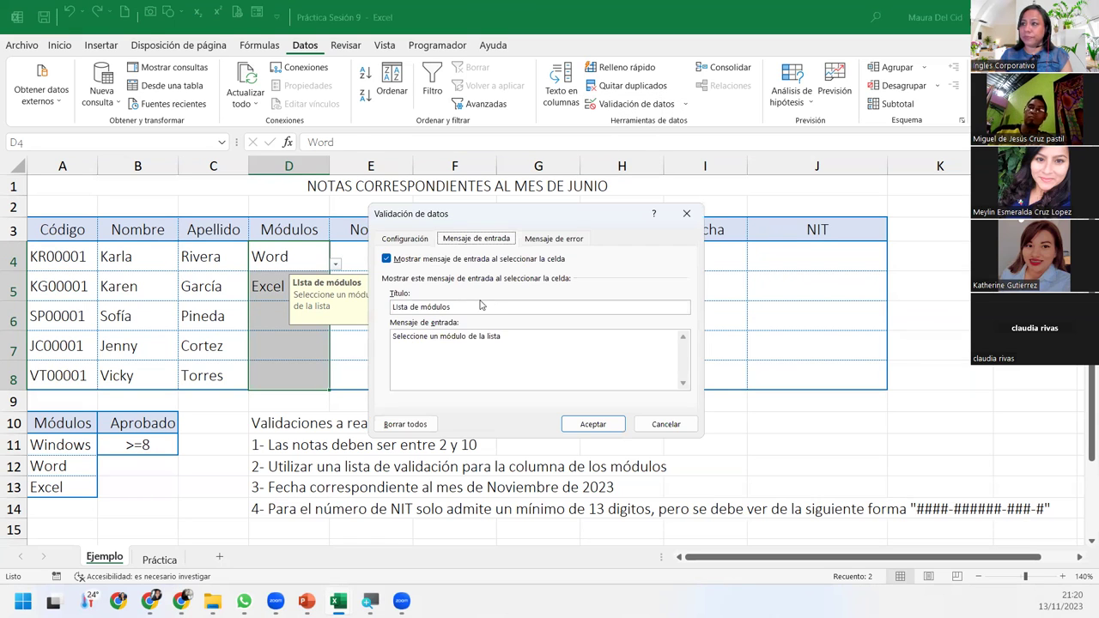
key(Tab)
key(Tab)
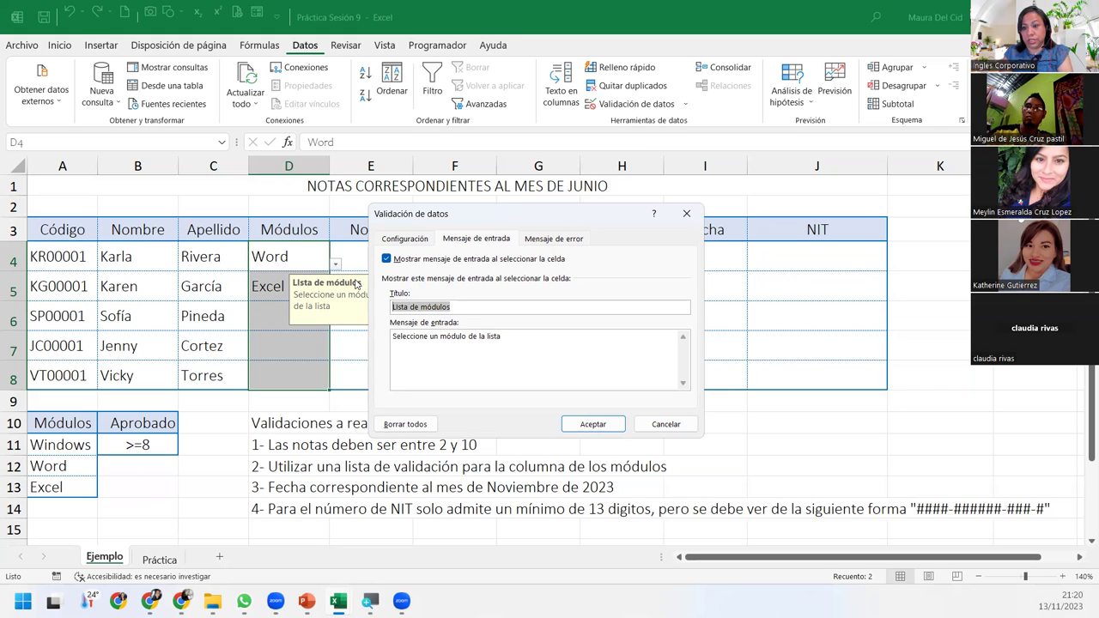
click(407, 306)
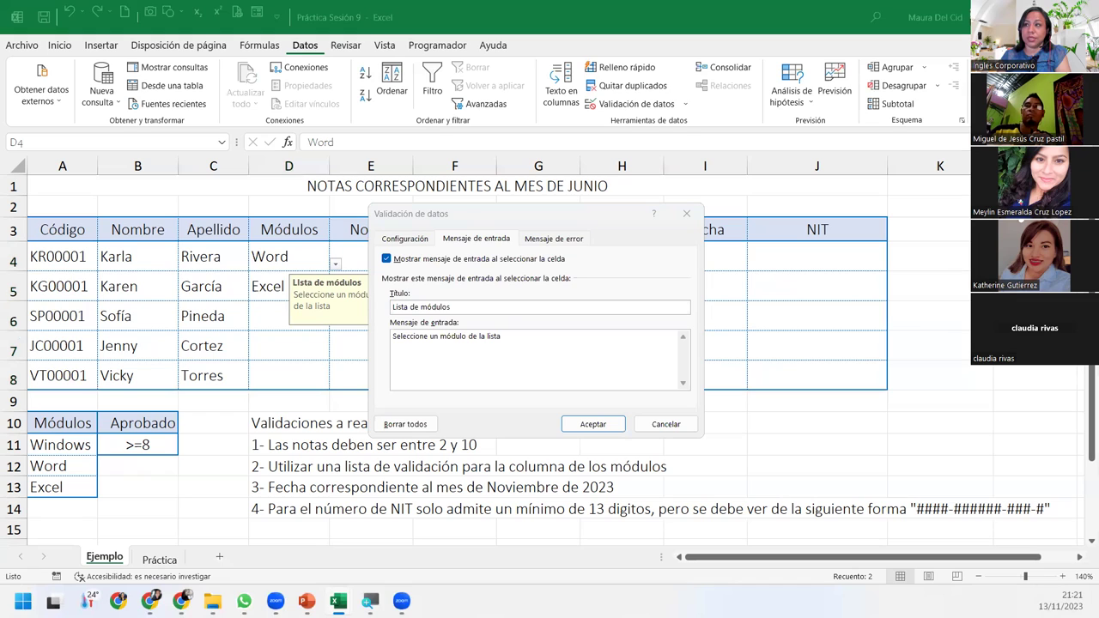
click(478, 308)
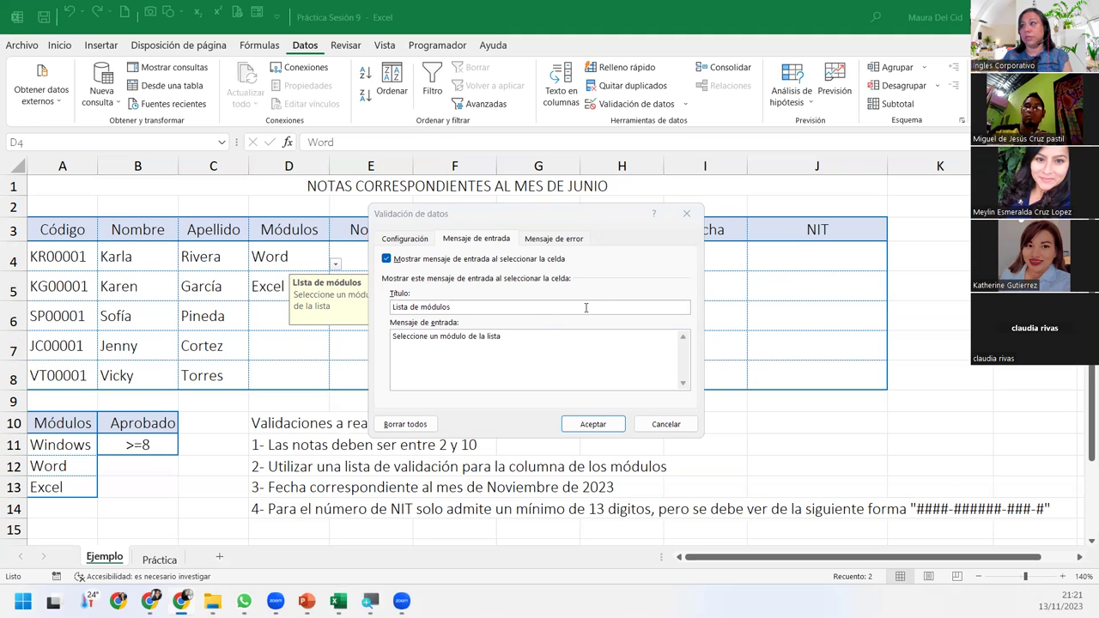
click(571, 249)
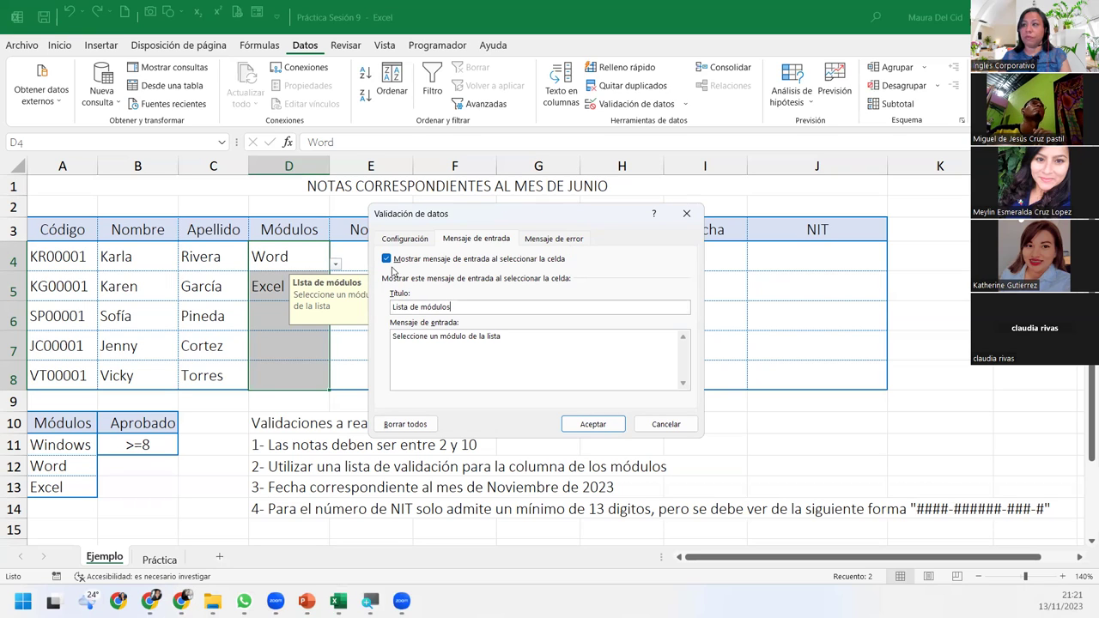
Set the Módulos error alert style to Alto (Stop), after trying Advertencia and Información
click(544, 244)
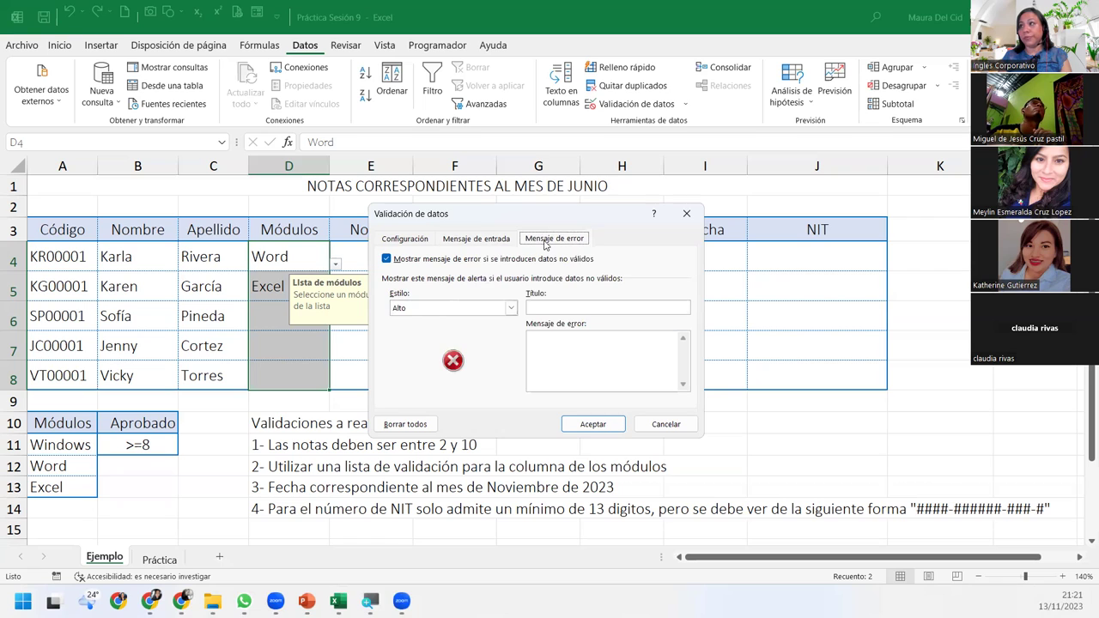
click(510, 308)
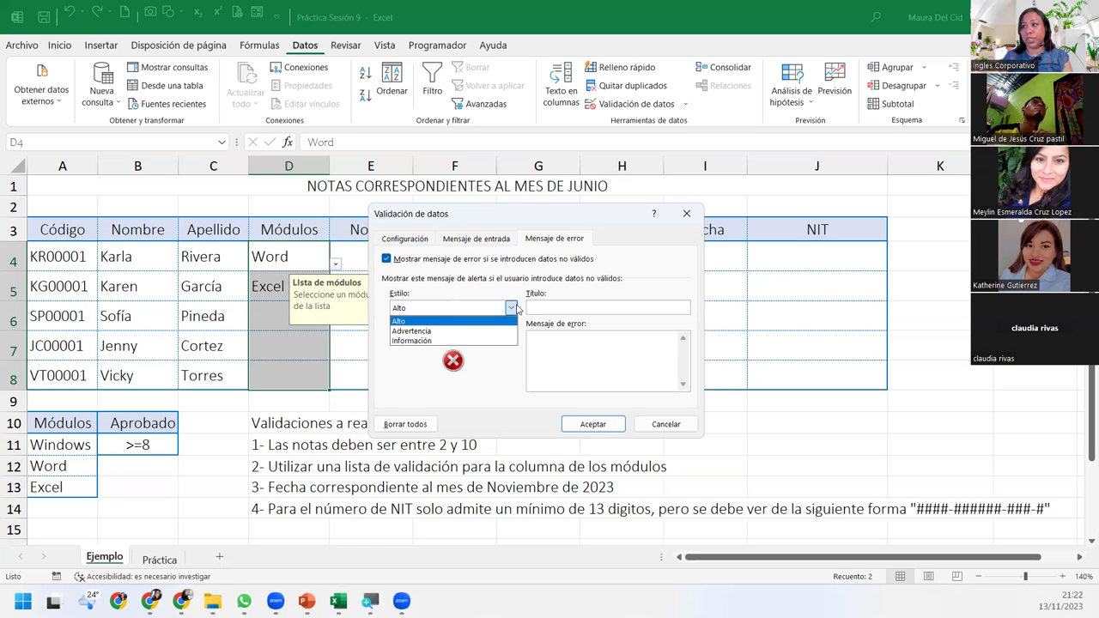
click(467, 332)
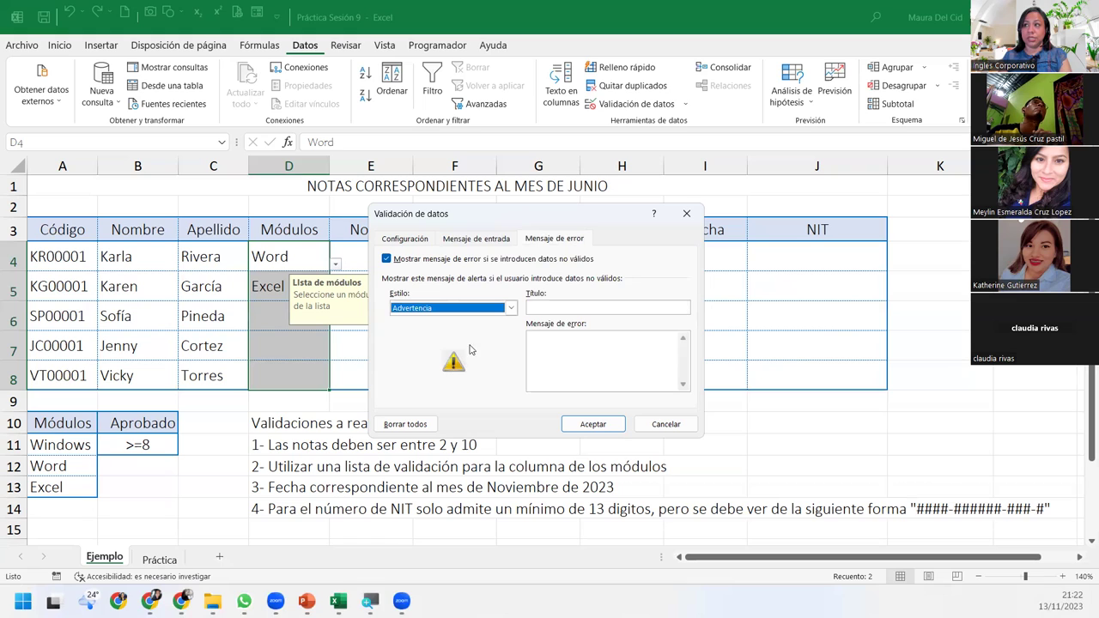
click(492, 311)
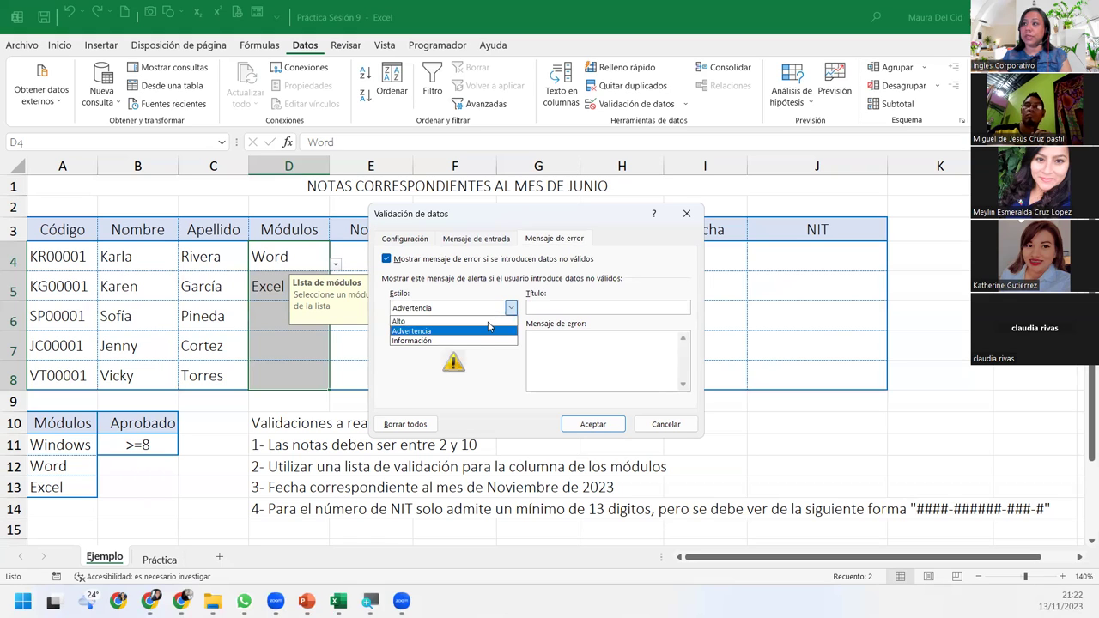
click(479, 342)
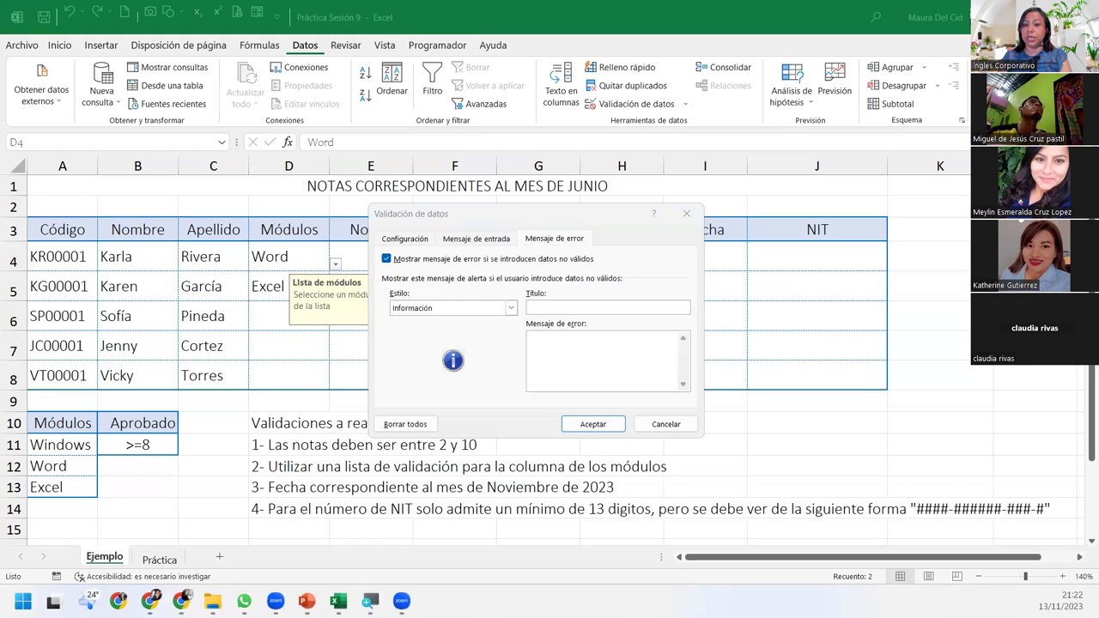
click(511, 308)
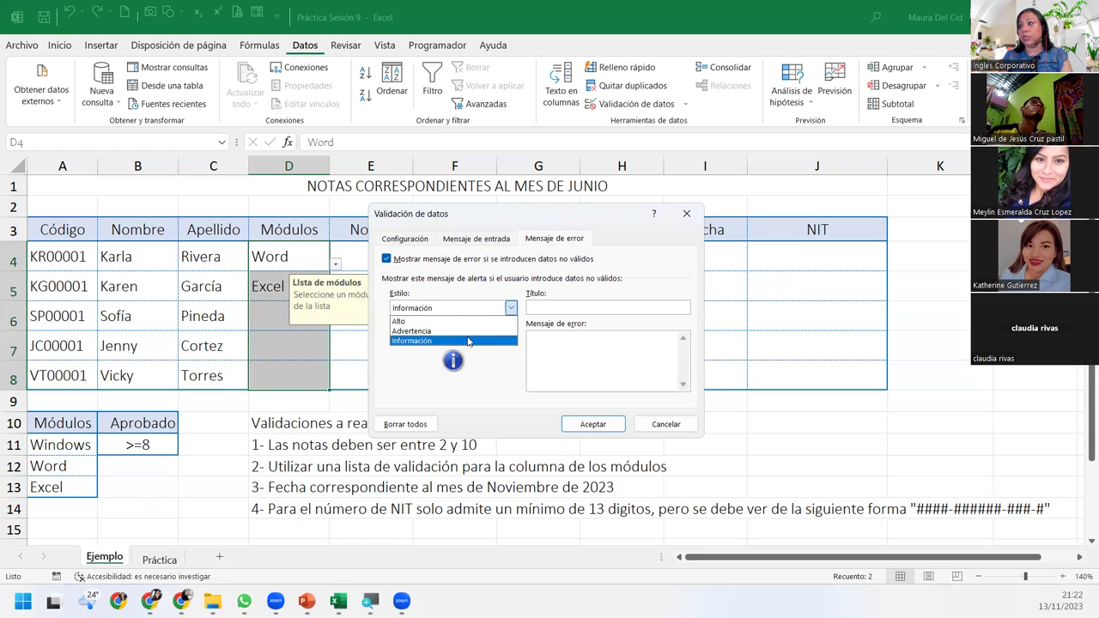
click(471, 331)
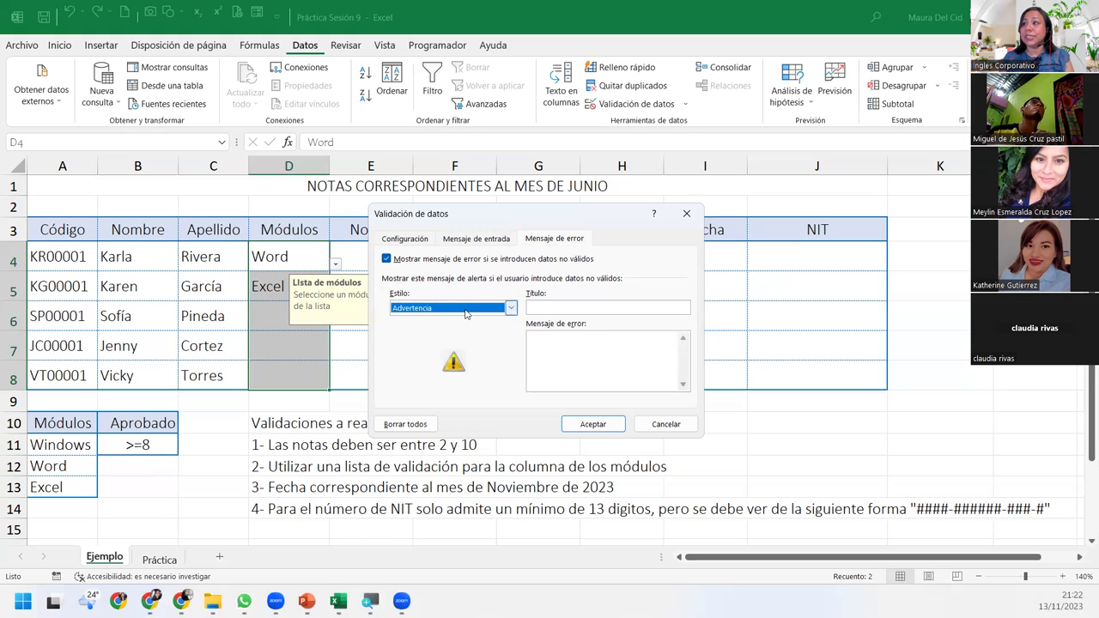
click(466, 309)
click(461, 321)
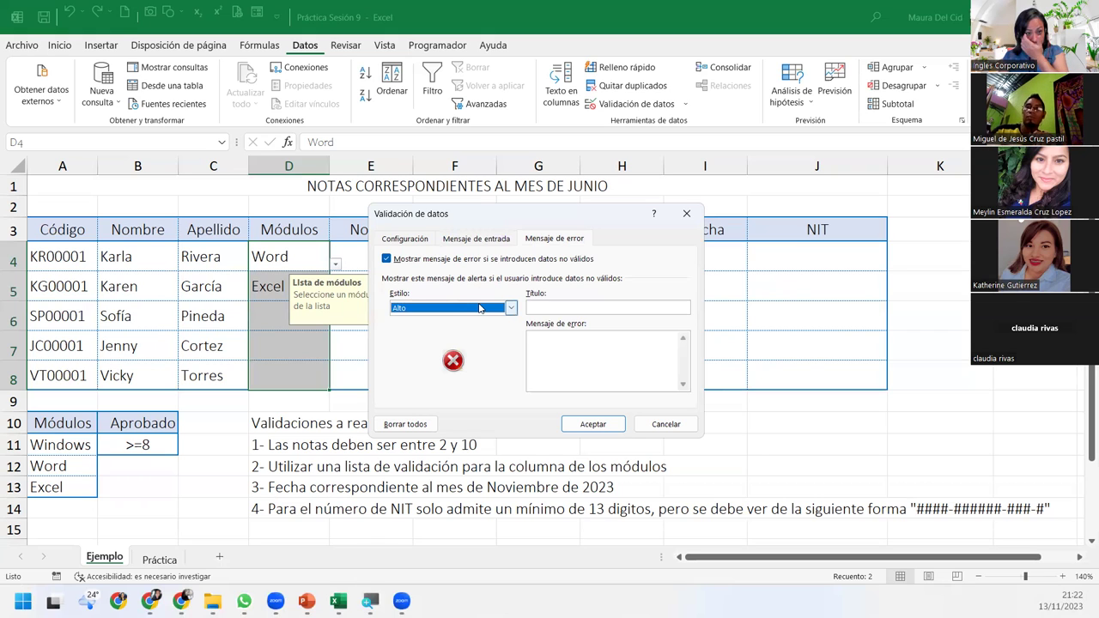
click(547, 306)
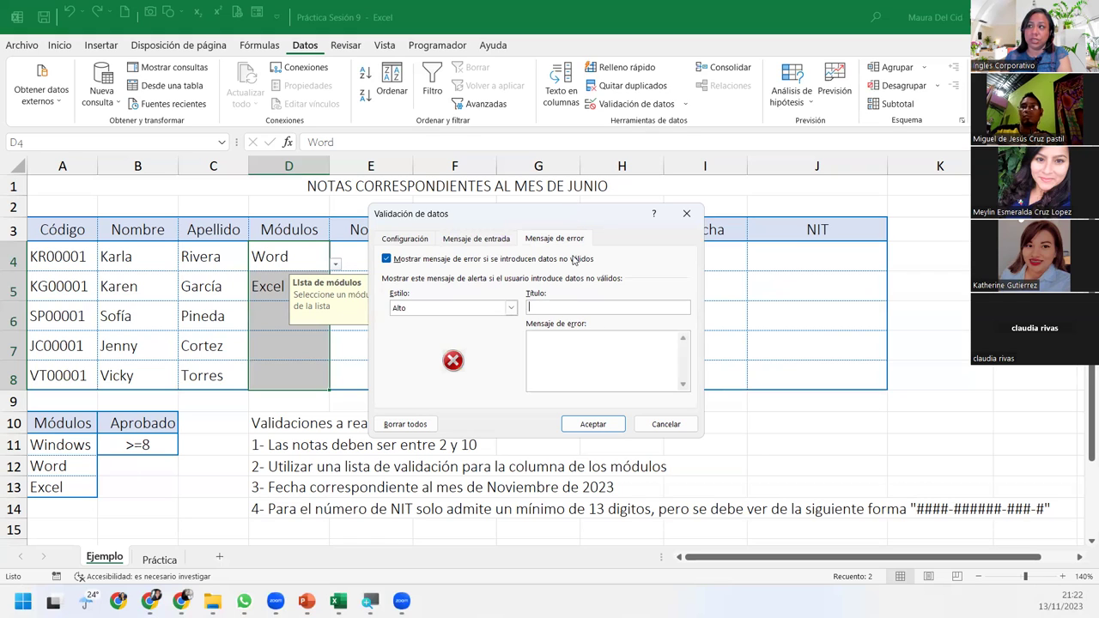
Title the Stop alert 'Módulo incorrecto' with message 'Debe seleccionar un módulo disponible en la lista desplegable', and confirm
drag(570, 214, 644, 240)
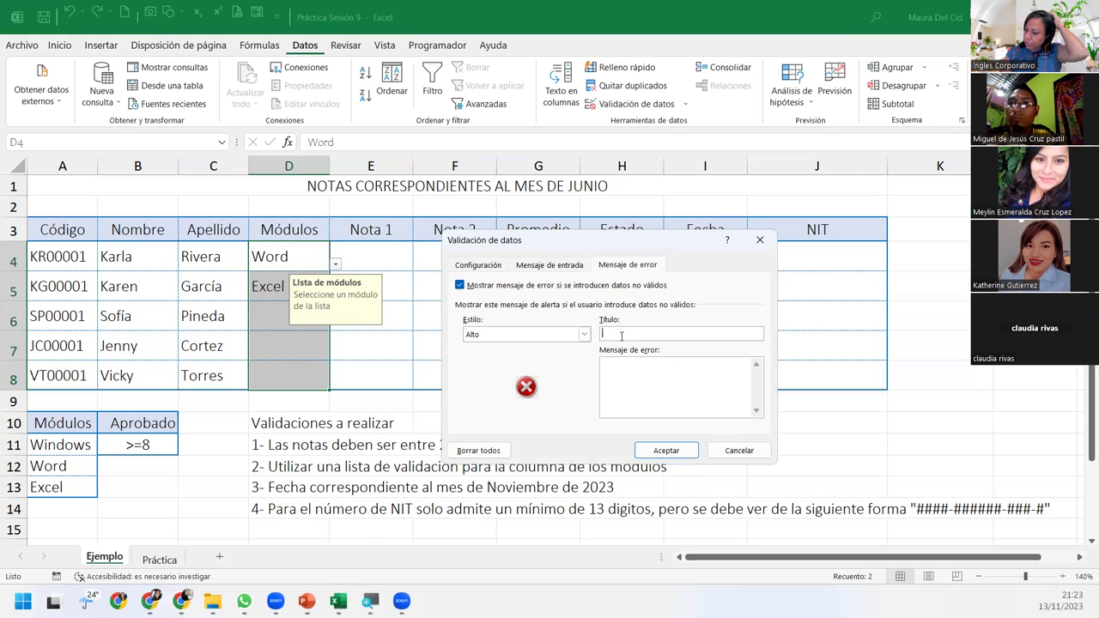
text(Módulo inc)
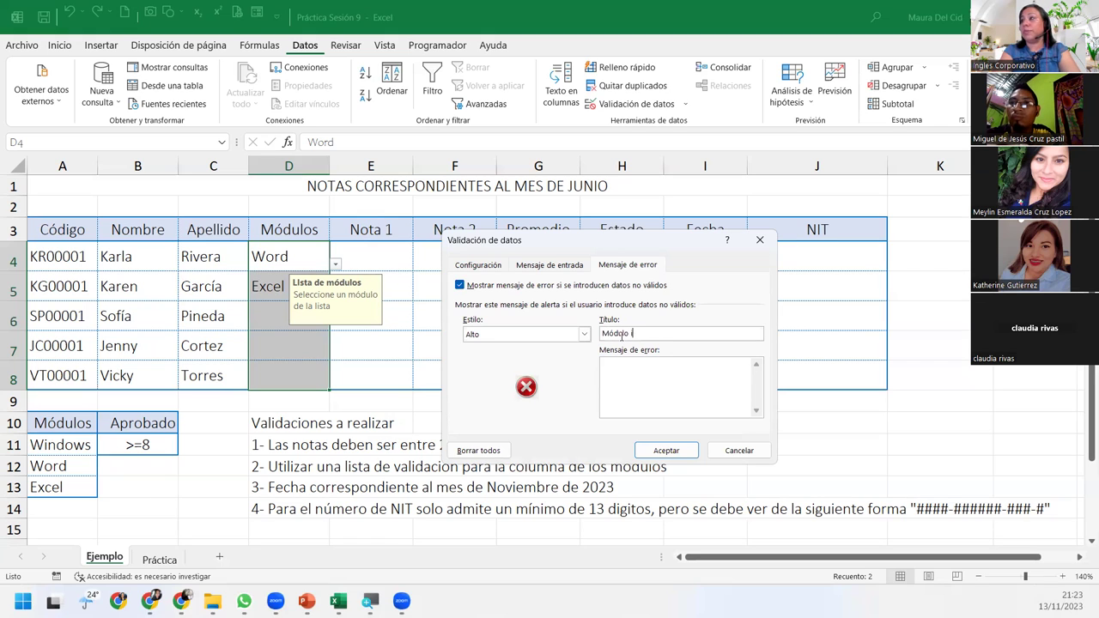
text(orrecto)
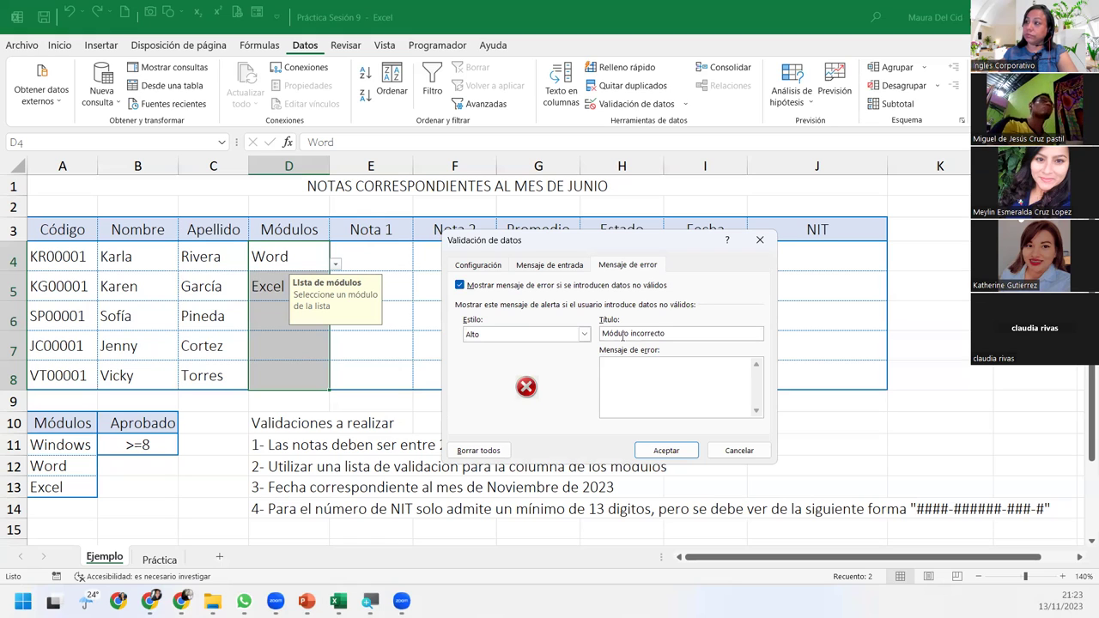
click(636, 371)
text(Debe sele)
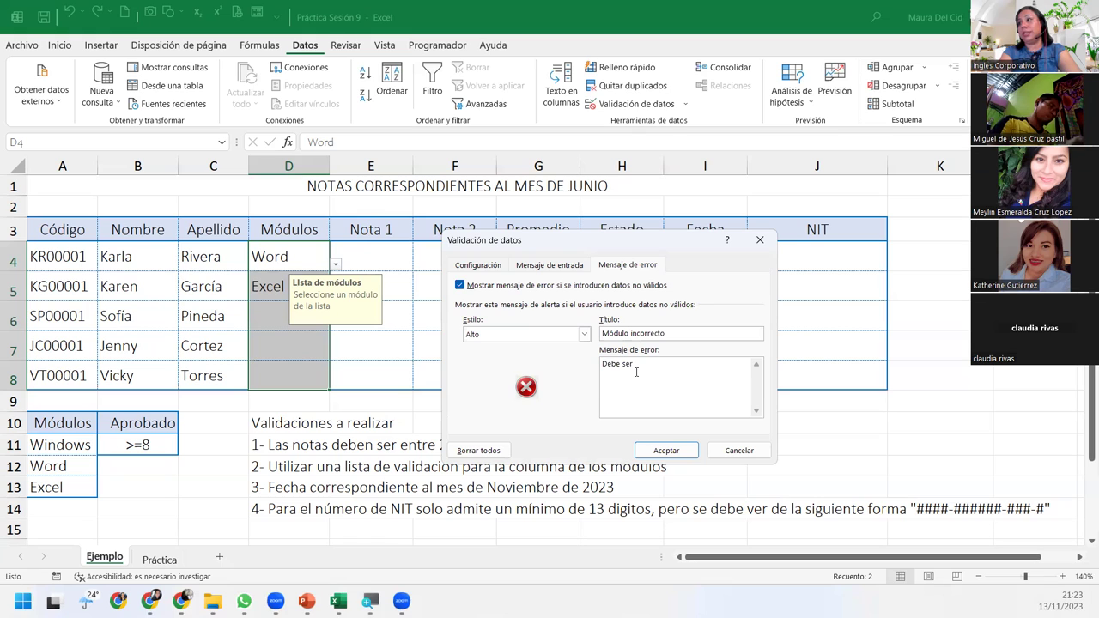
text(ccionar un mo)
key(BackSpace)
key(BackSpace)
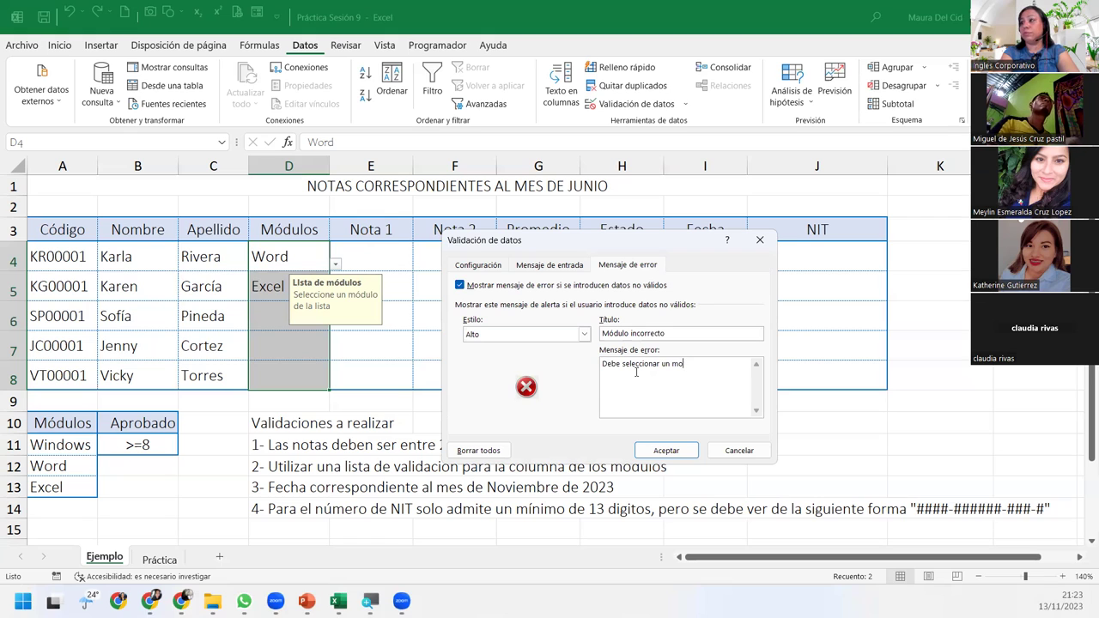
key(BackSpace)
text(ódulo disponi)
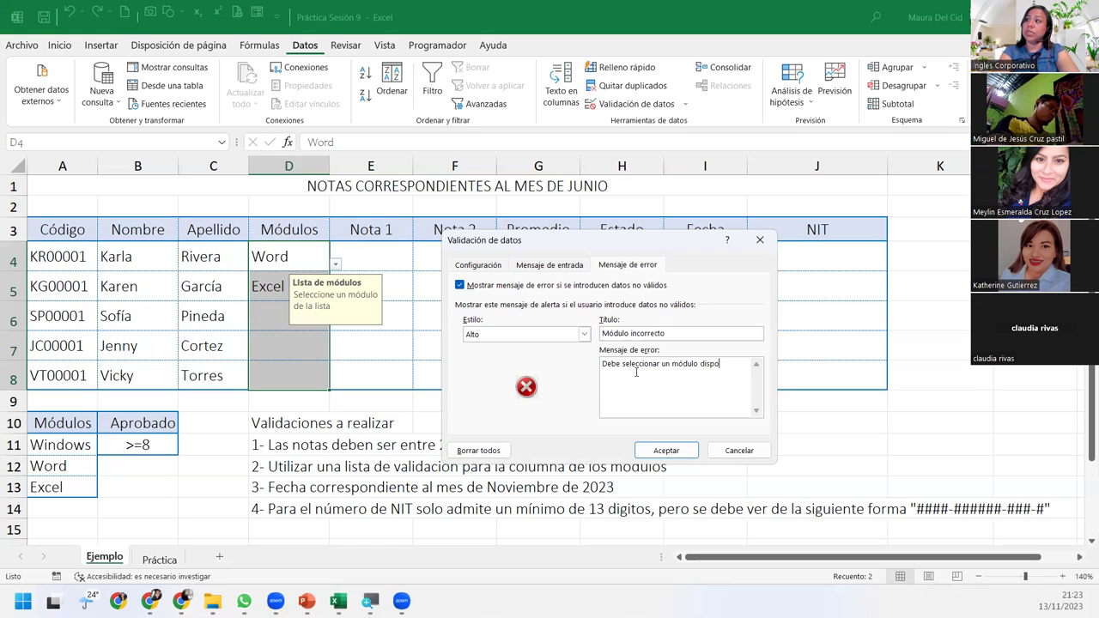
text(ble en la lista desplegable)
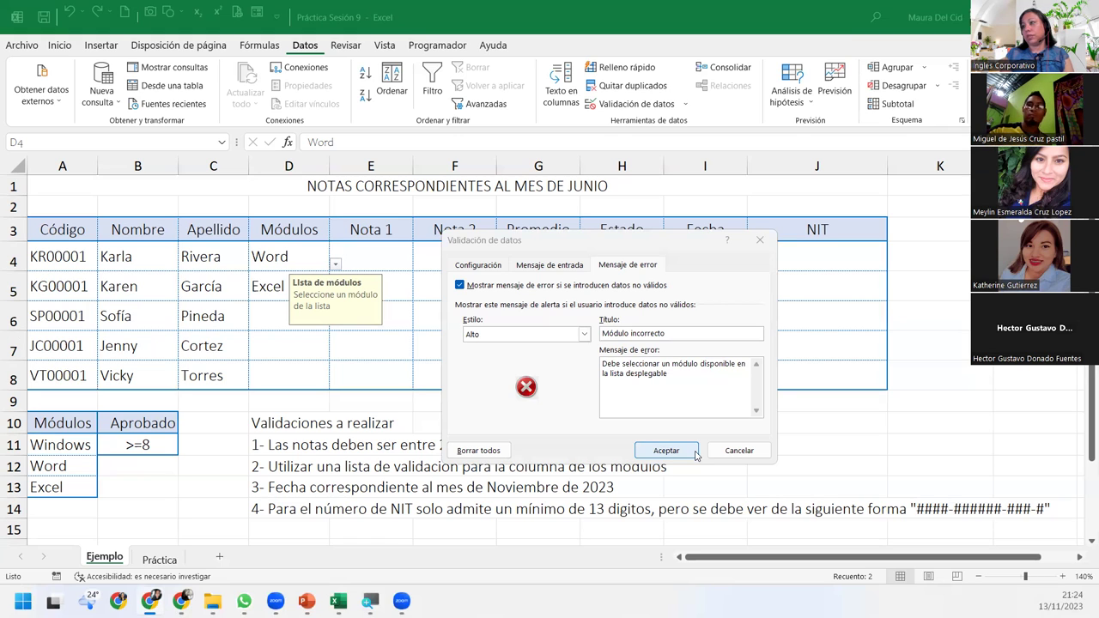
click(694, 453)
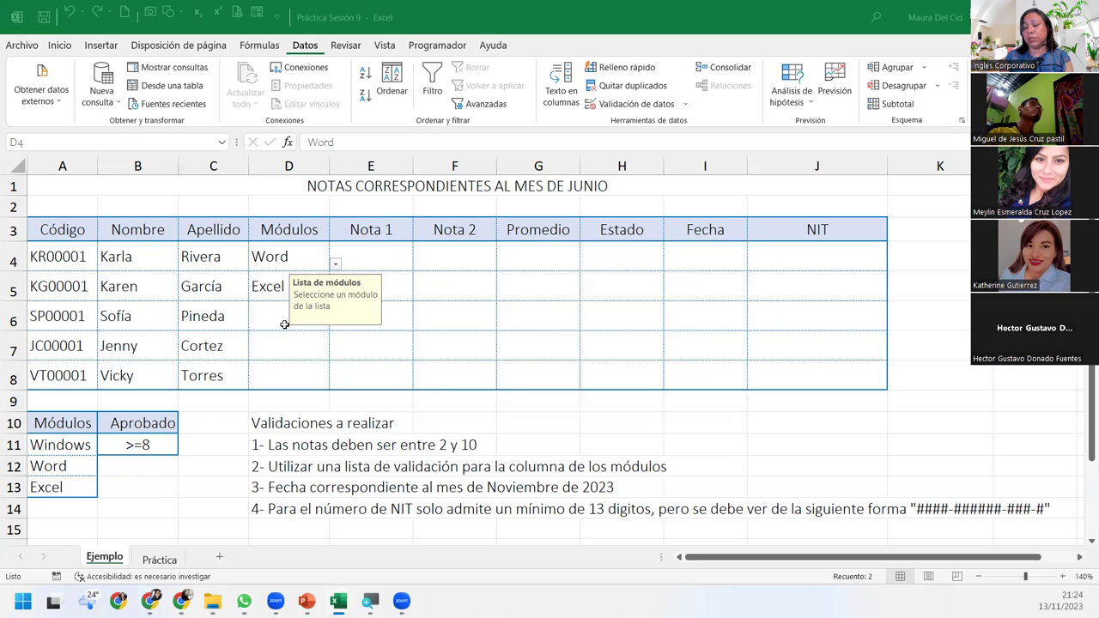
Test D6 with 'World', which the Módulo incorrecto alert rejects, leaving D6 empty
click(284, 324)
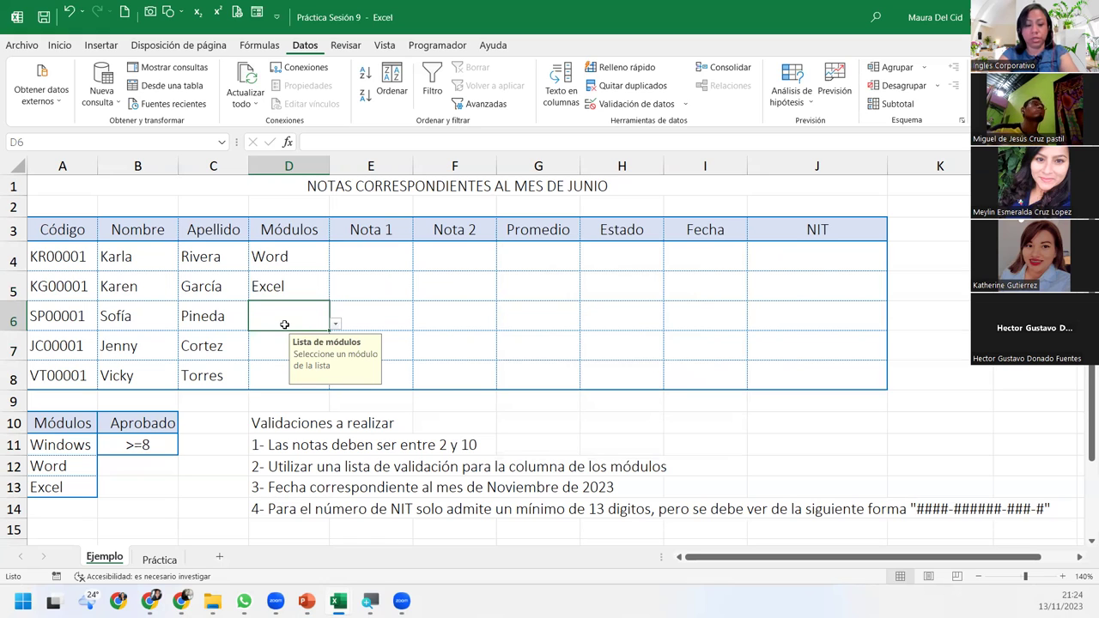
double_click(285, 325)
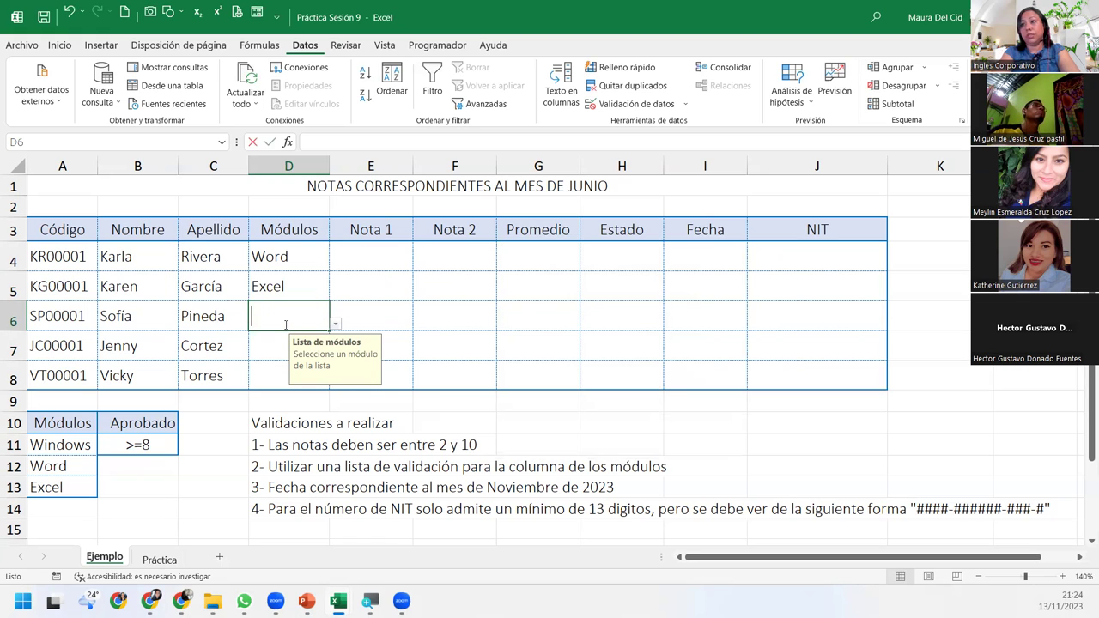
text(World)
key(Return)
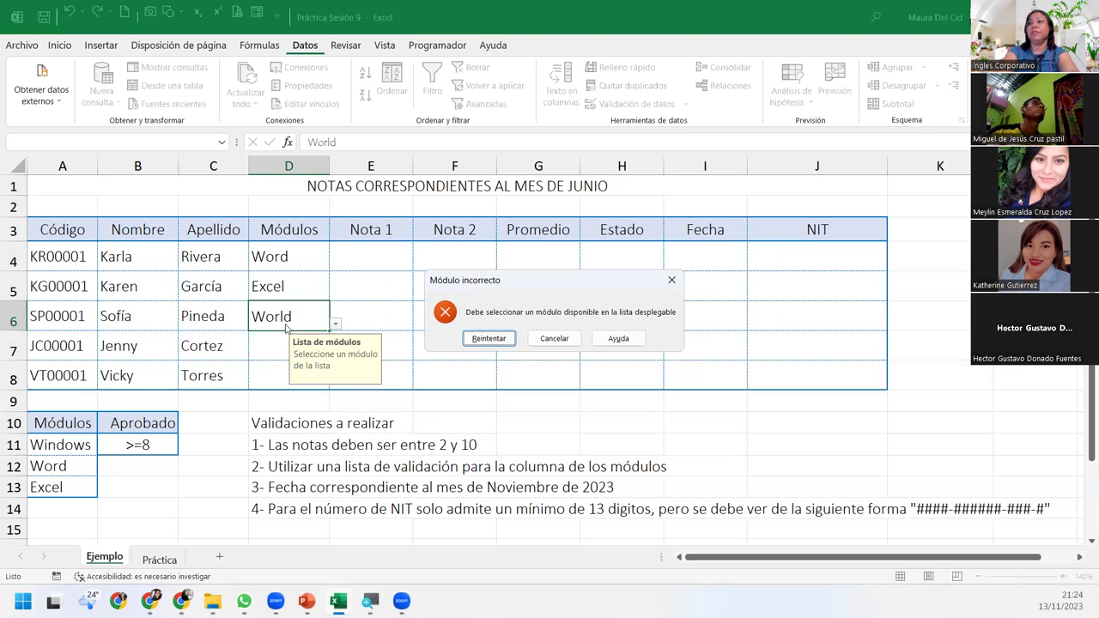
key(Return)
key(BackSpace)
key(ctrl+z)
key(BackSpace)
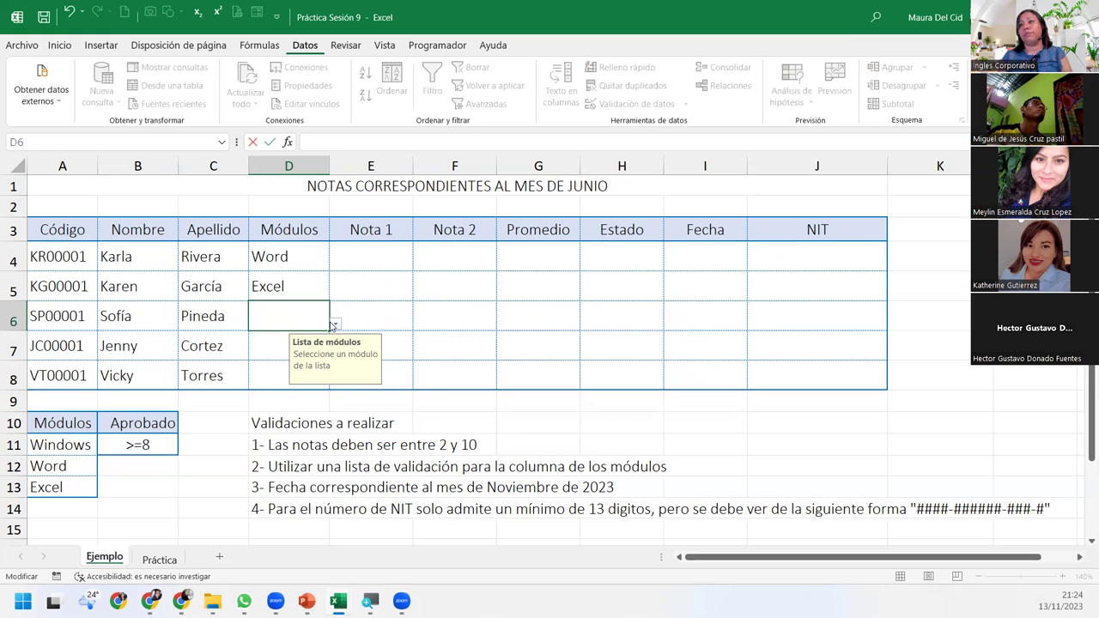
key(Escape)
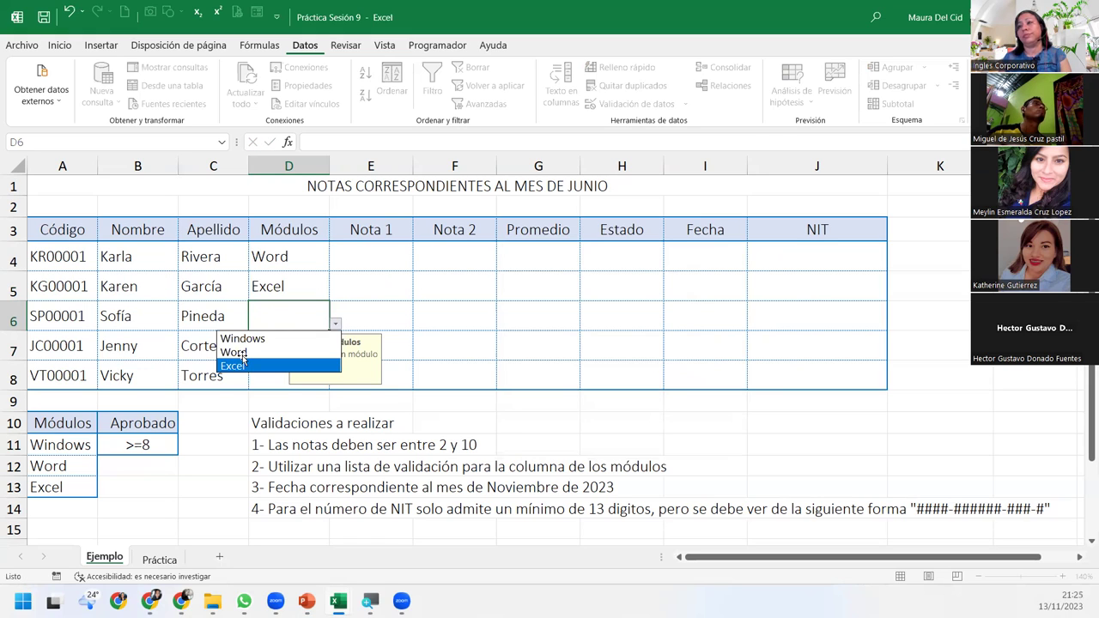
Pick Word for D6, Windows for D7 and Excel for D8 from the module dropdowns
click(244, 352)
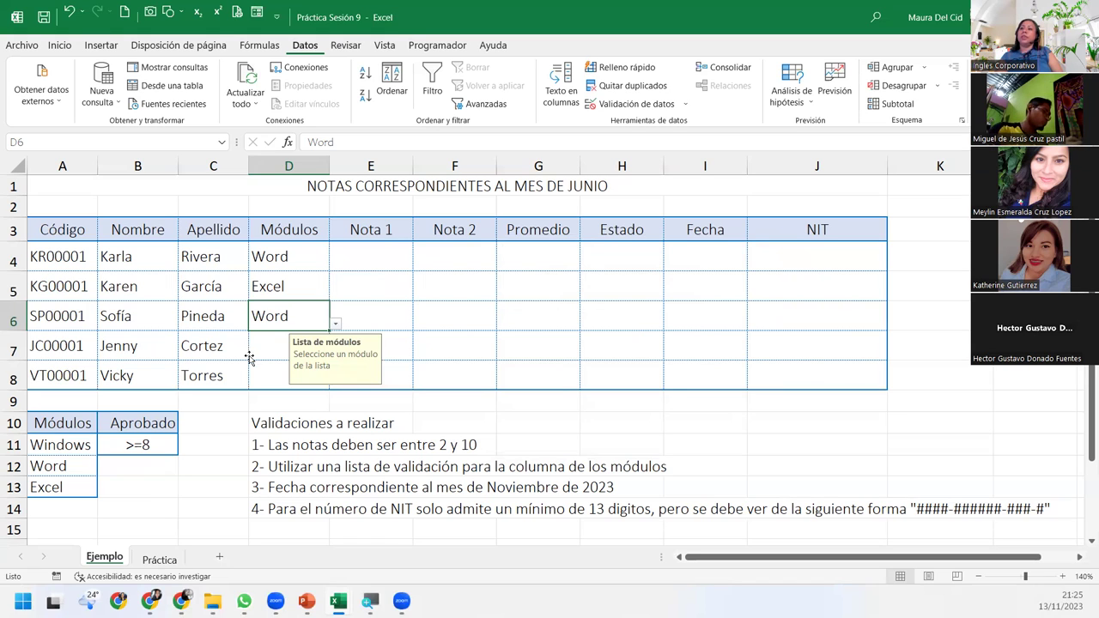
click(283, 349)
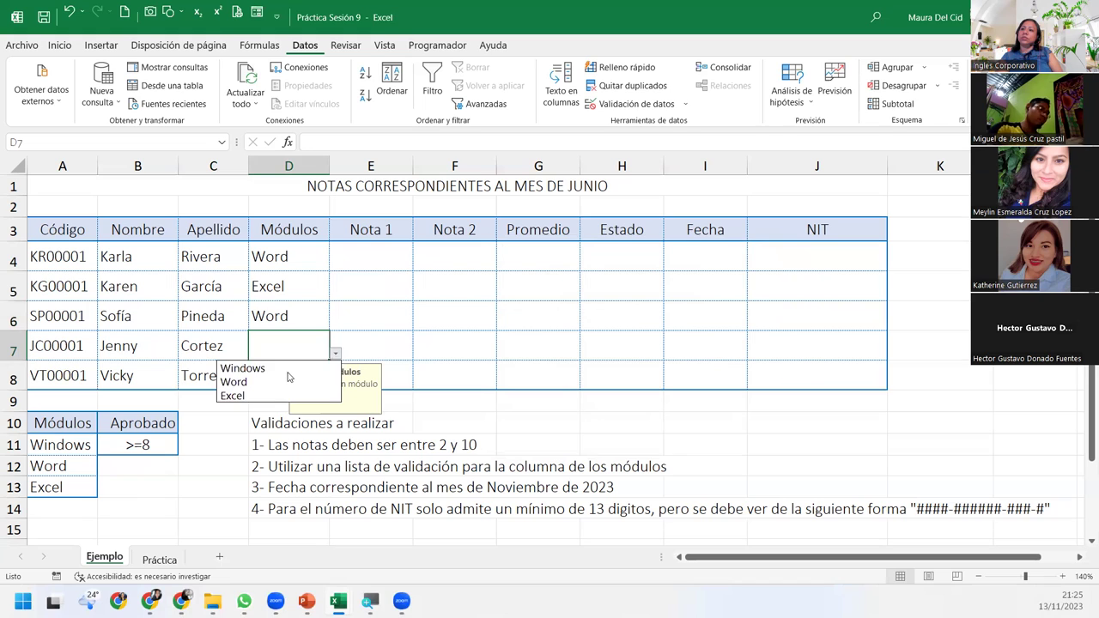
key(Escape)
key(alt+Down)
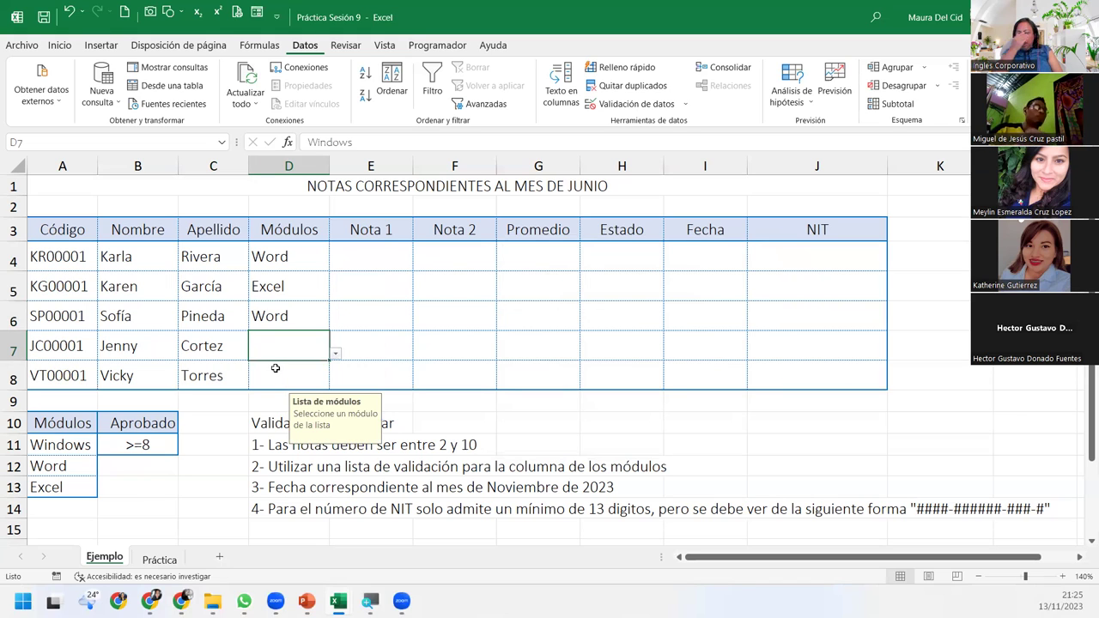
click(275, 368)
click(275, 369)
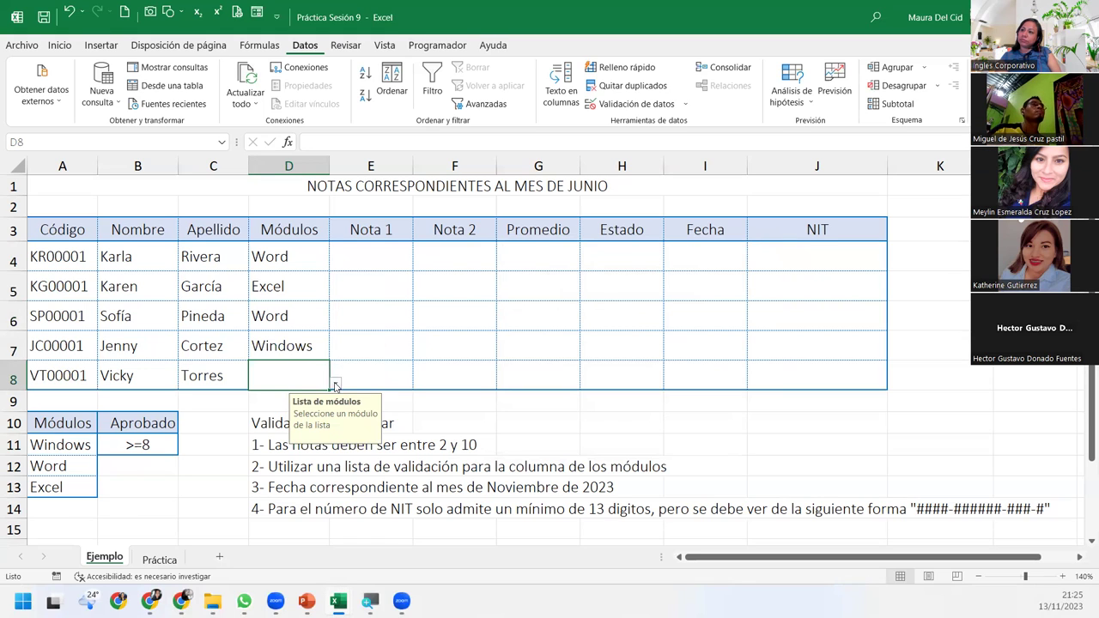
click(335, 385)
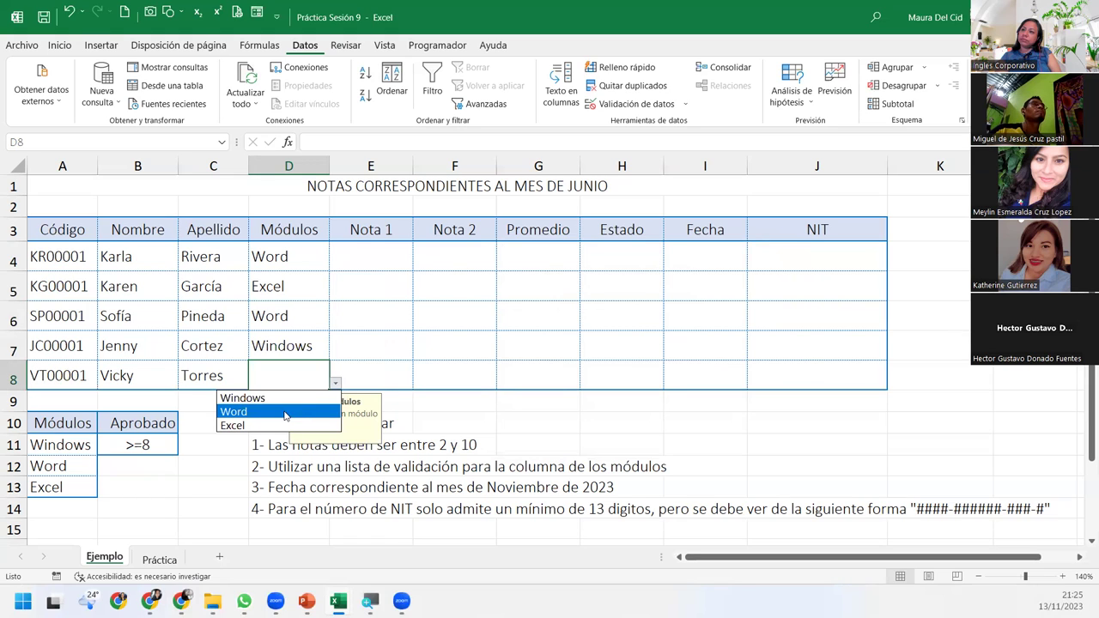
key(Escape)
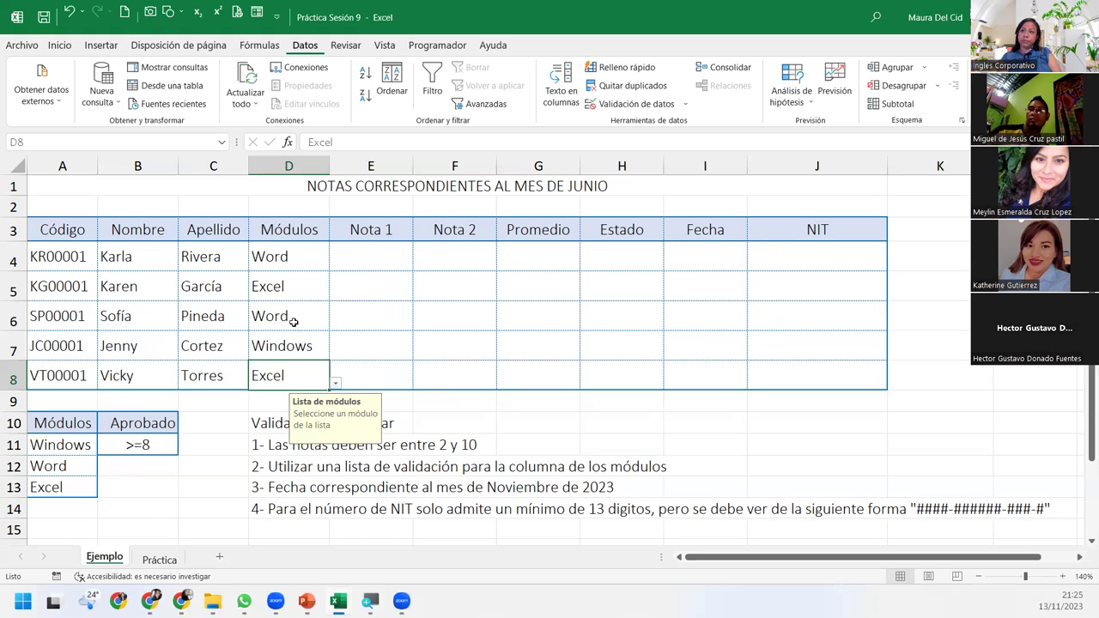
Select the Nota 1 and Nota 2 cells E4:F8 and show the Permitir data-type choices in Validación de datos
click(370, 266)
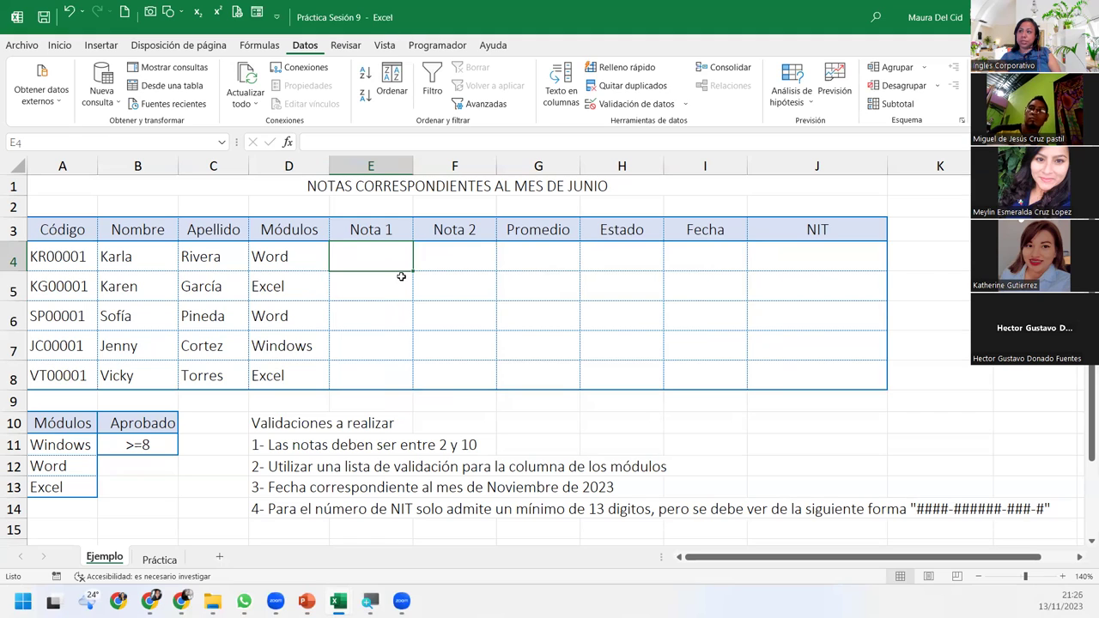
shift+click(470, 380)
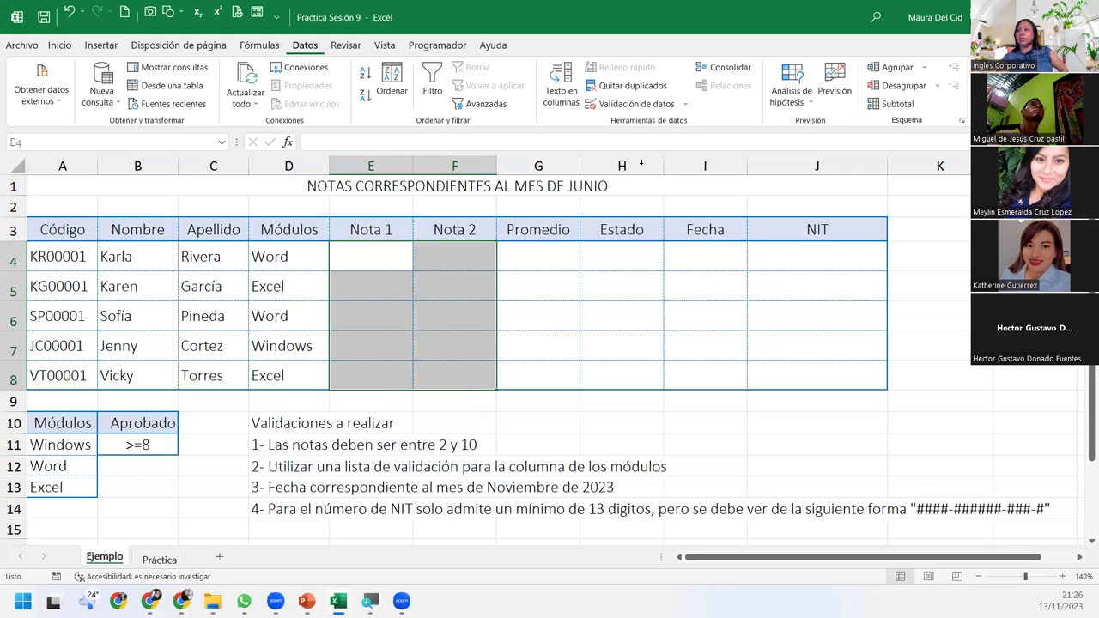
click(641, 104)
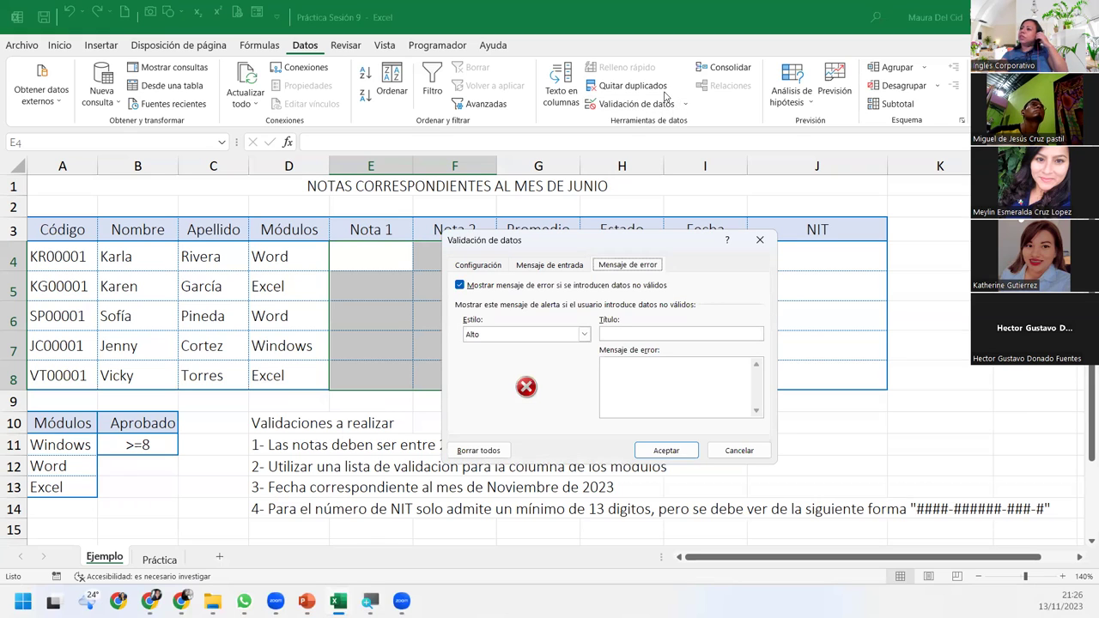
click(505, 264)
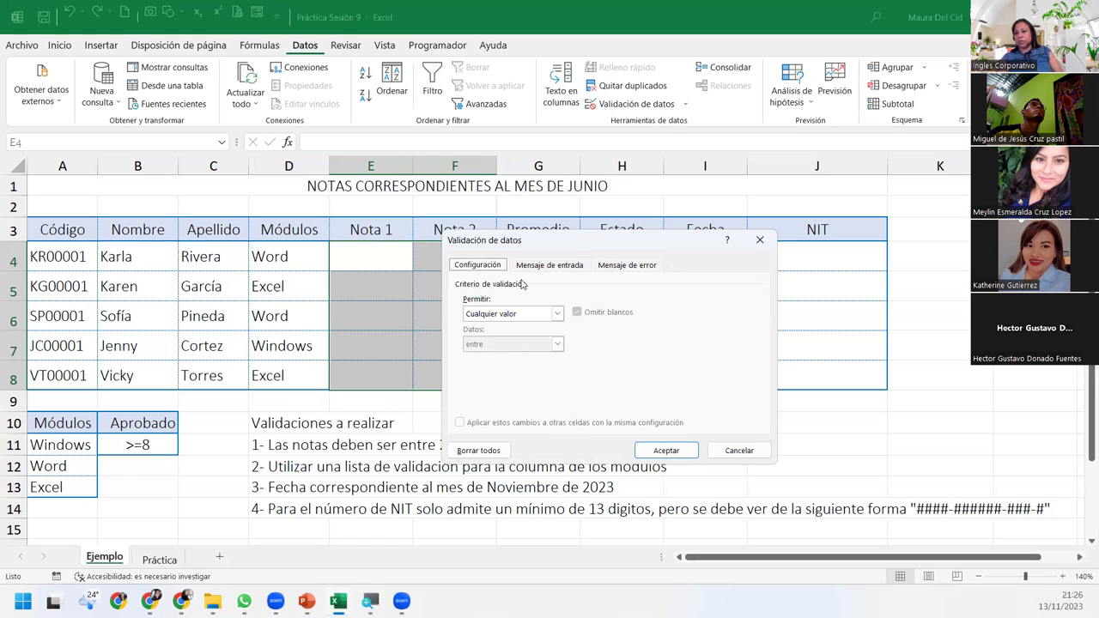
click(533, 317)
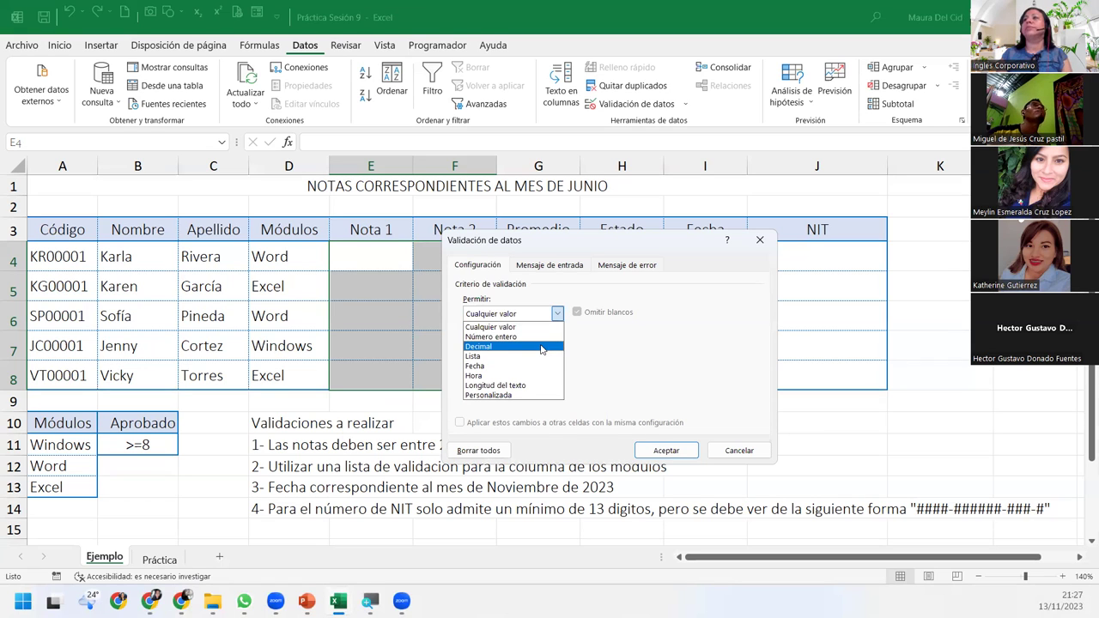
Restrict the Nota cells to decimal values between a minimum of 2 and a maximum of 10
click(542, 348)
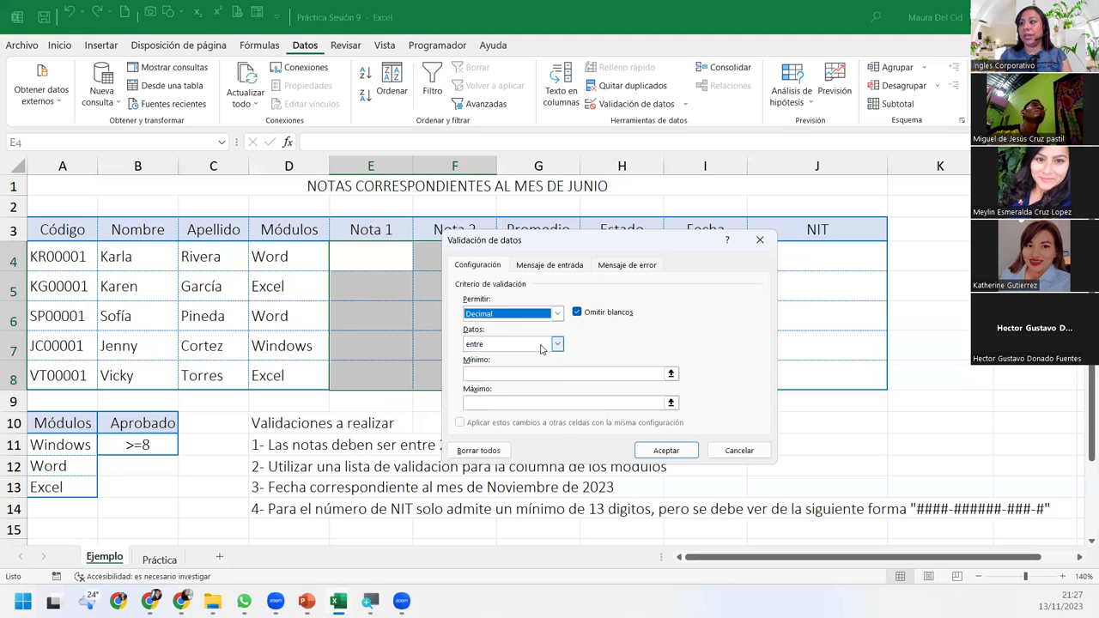
click(541, 347)
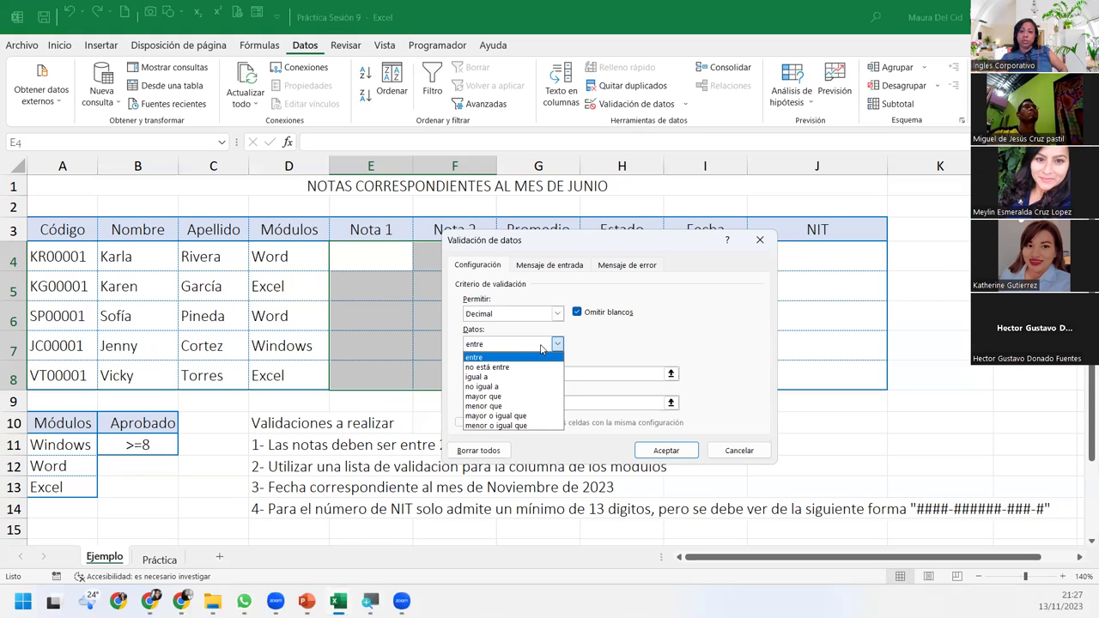
click(496, 357)
click(501, 374)
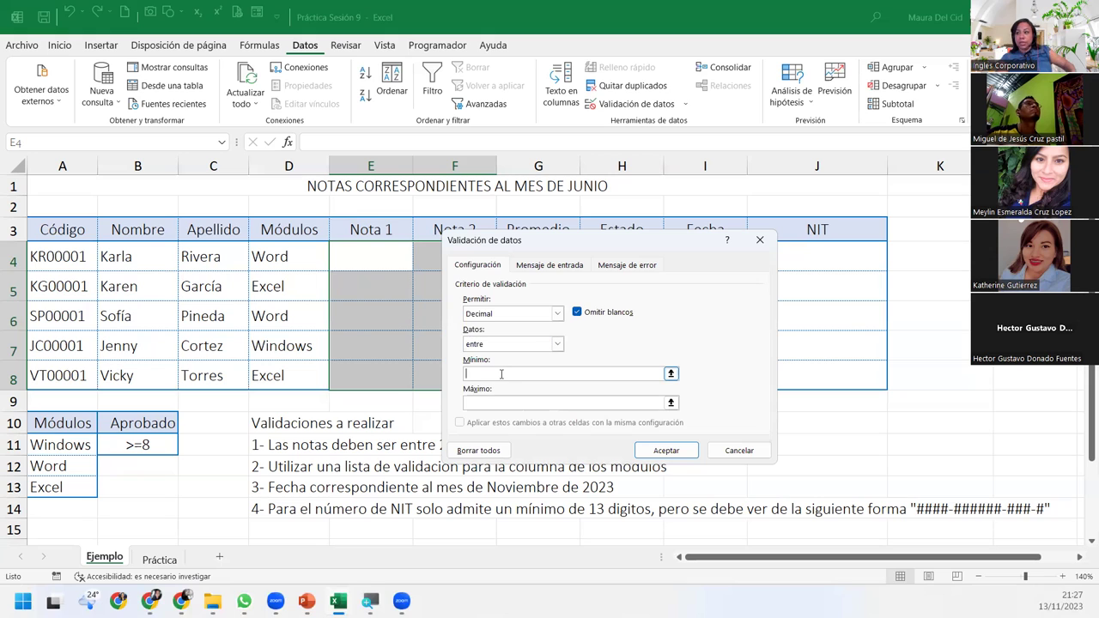
text(2)
click(514, 404)
text(10)
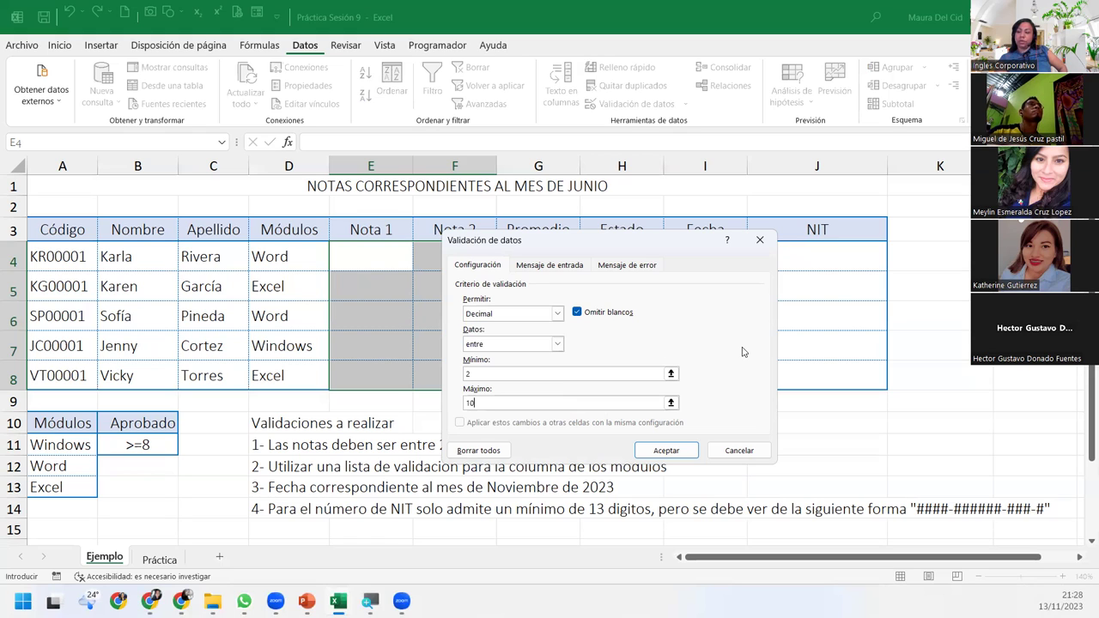
click(572, 265)
Enter the input message 'Las notas deben ser mayores de 2 y menores de 10'
click(572, 370)
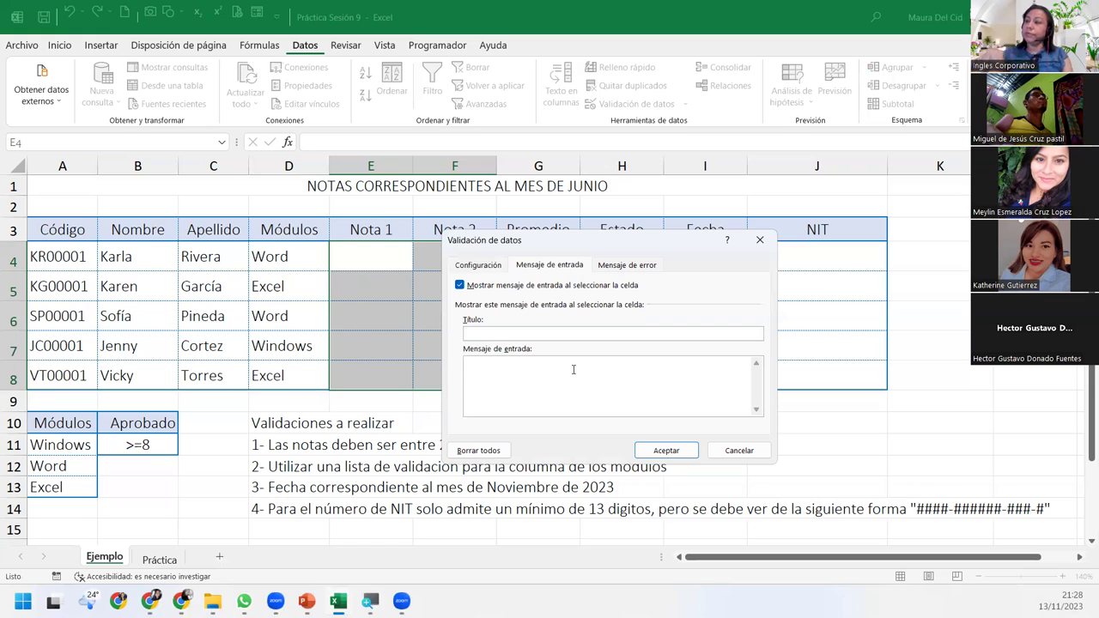
text(Las no)
key(BackSpace)
key(BackSpace)
text(notas deben ser mayores de 2 y menores de 10)
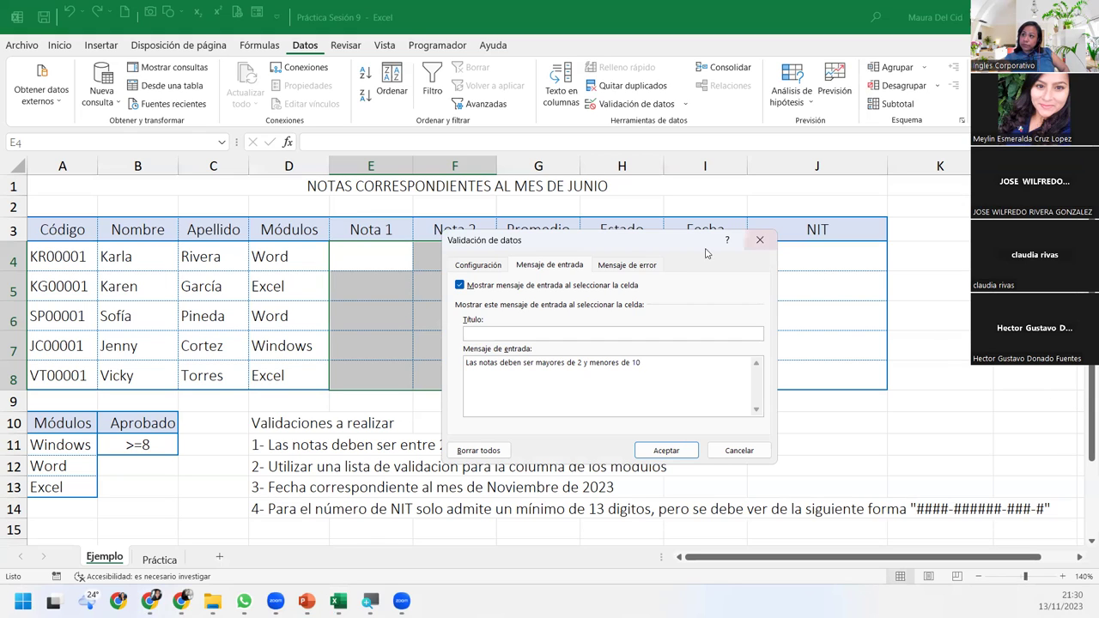
click(639, 267)
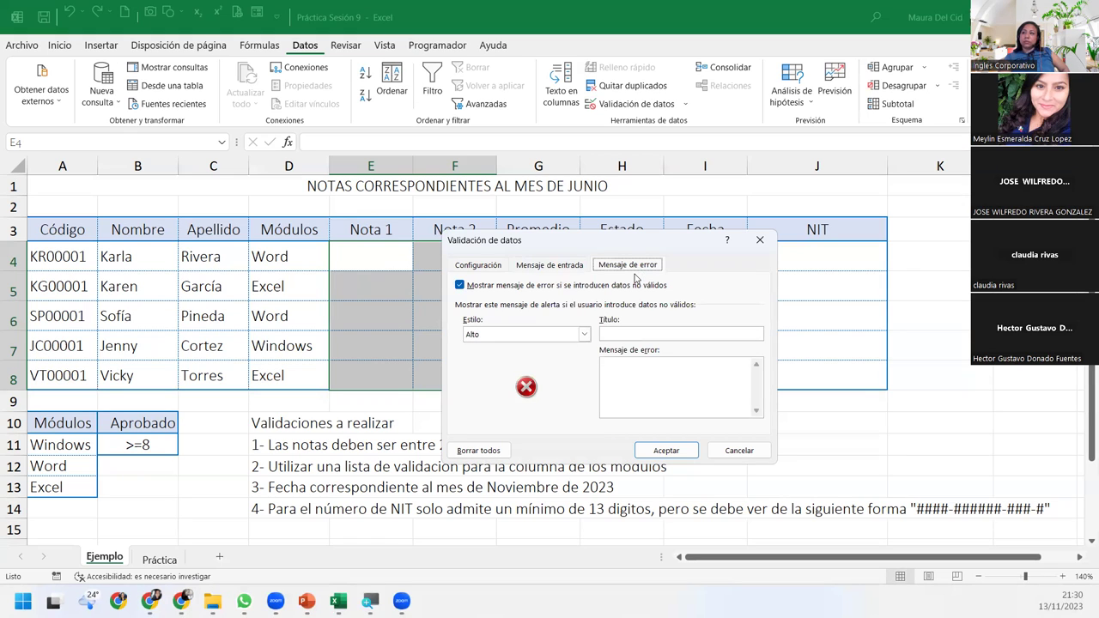
Title the Stop alert 'Nota no Valida' with a message forbidding grades below 2 or above 10
click(633, 333)
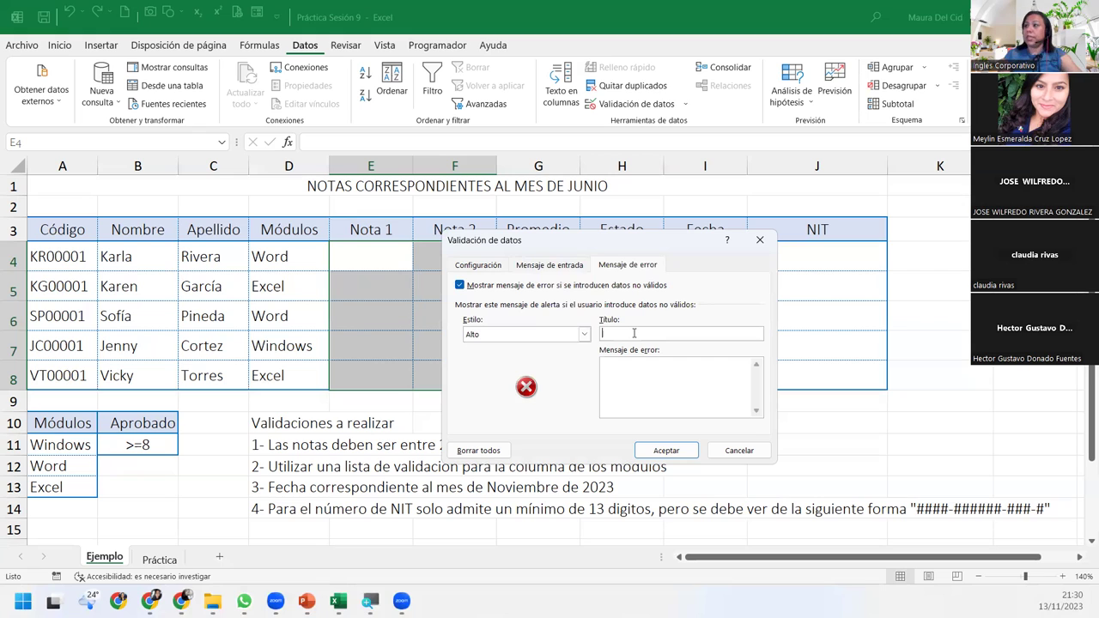
text(Nota )
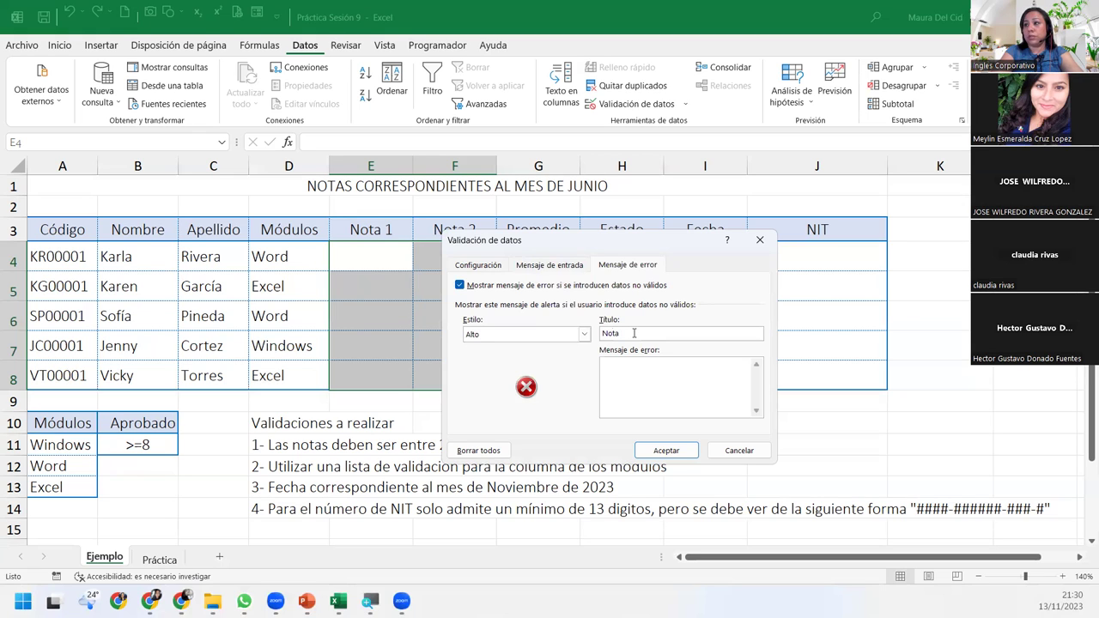
text(no Valida)
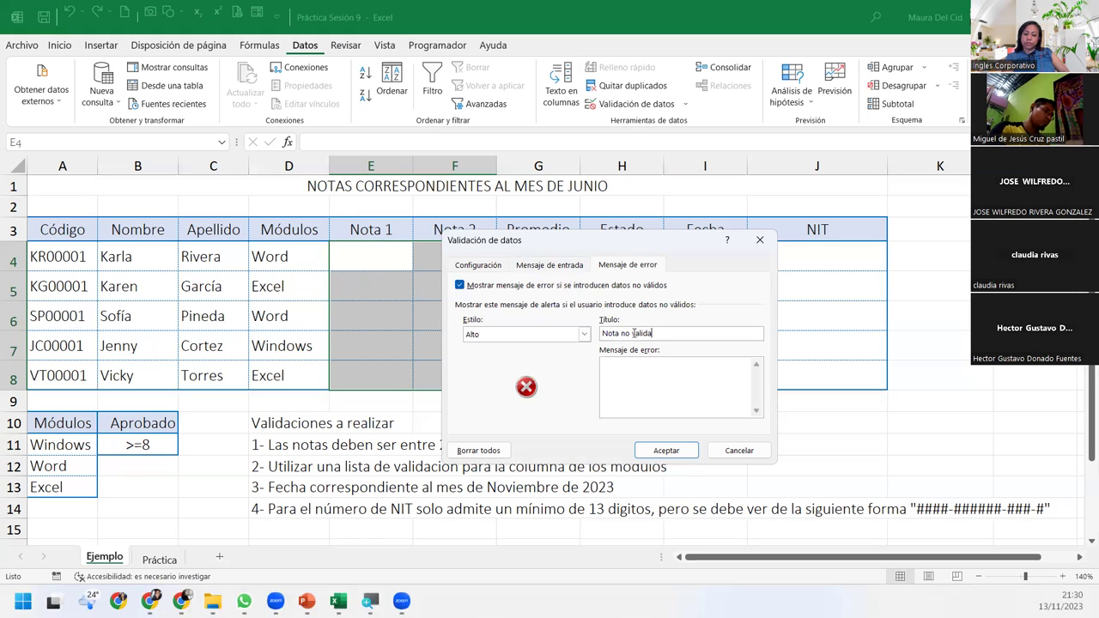
click(649, 386)
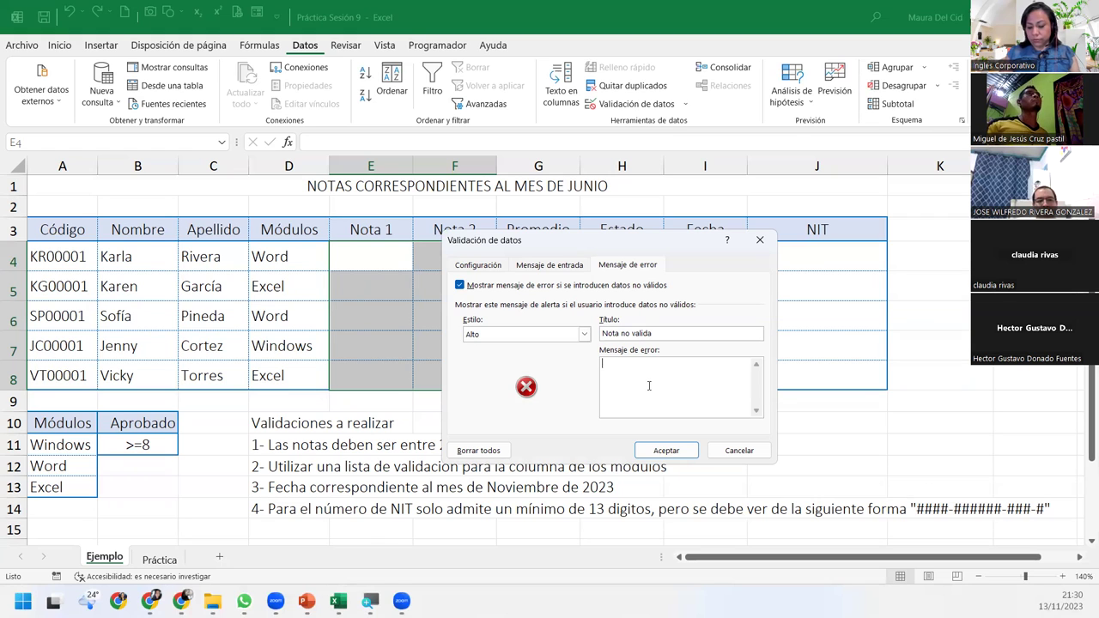
text(Las calif)
key(BackSpace)
key(BackSpace)
key(BackSpace)
key(BackSpace)
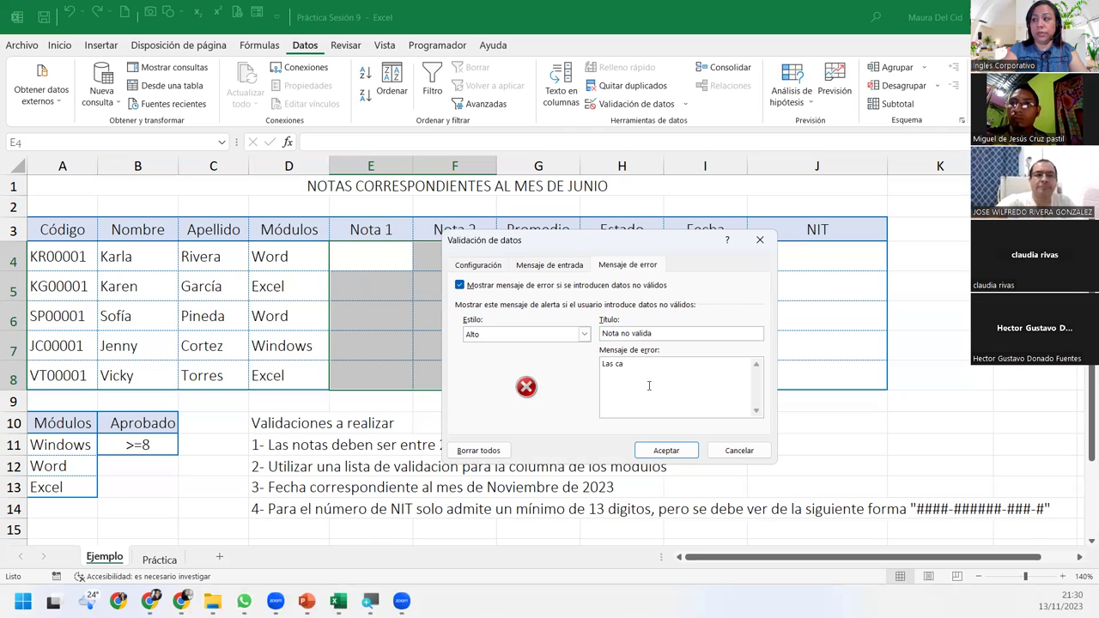
key(BackSpace)
text(notas no pu)
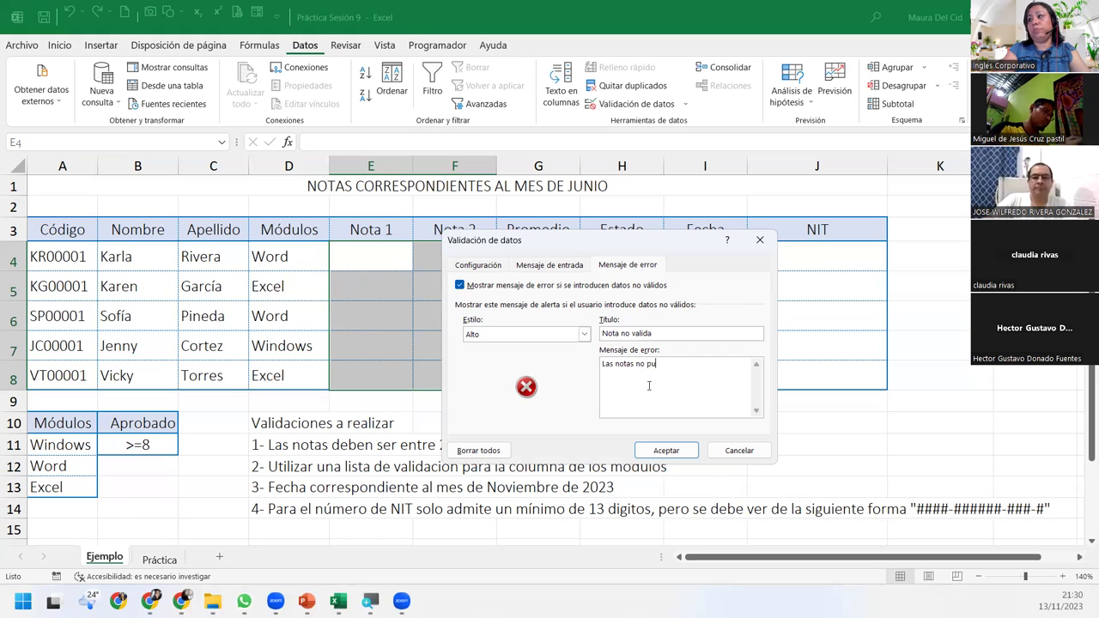
text(eden ser menores de 2)
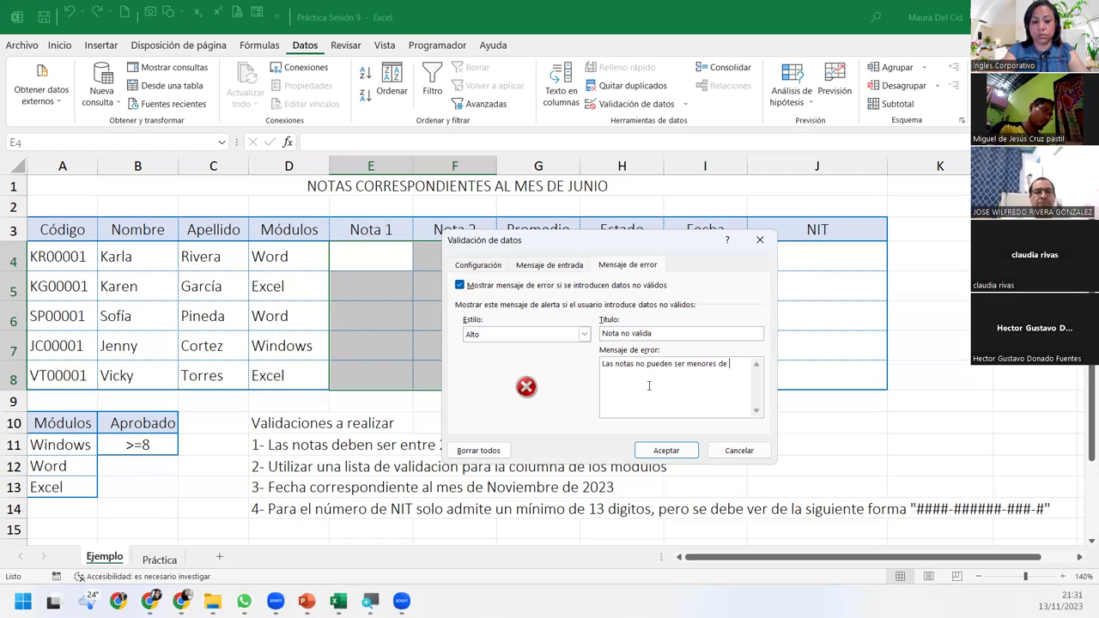
text( y)
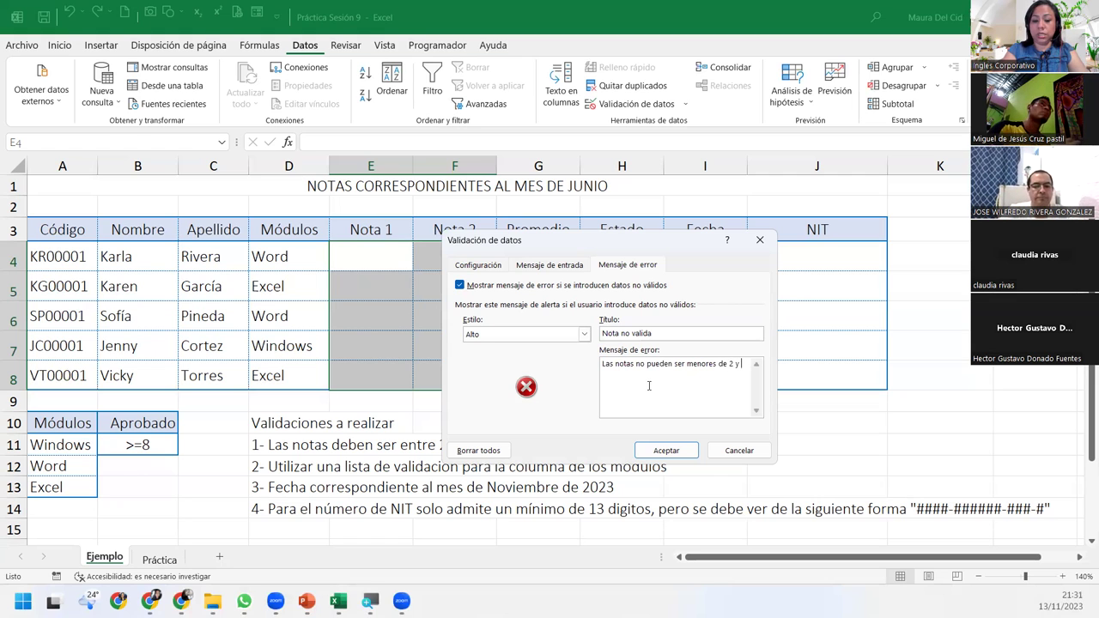
text( may)
key(BackSpace)
key(BackSpace)
key(BackSpace)
key(BackSpace)
text(ni maypres de 10)
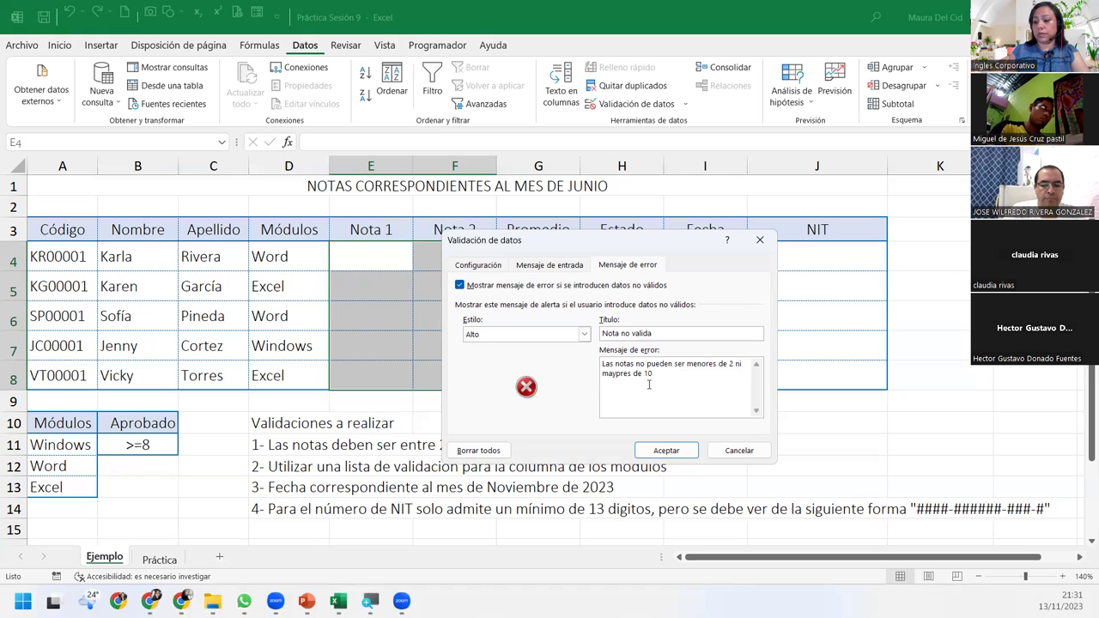
key(BackSpace)
text(ores de 10)
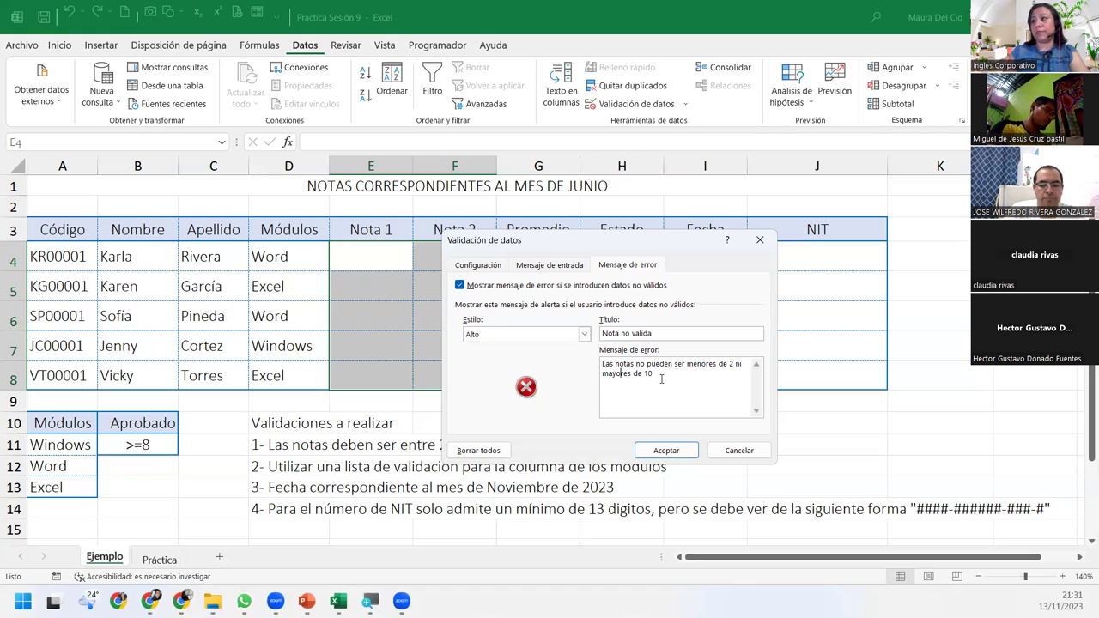
text(, haga las correcciones core)
key(BackSpace)
text(respondientes)
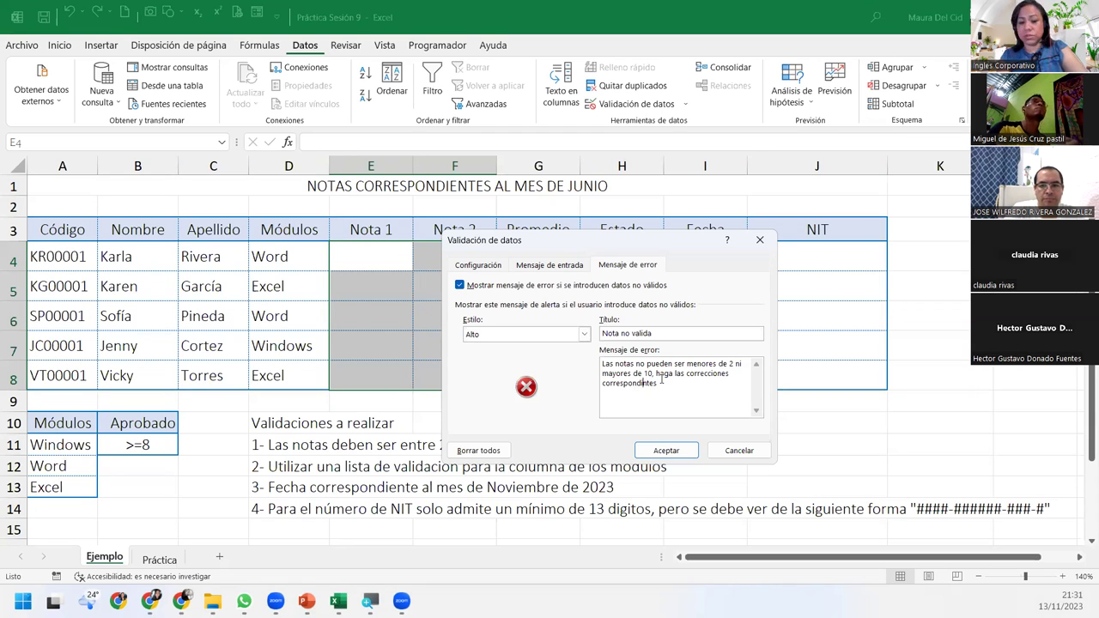
text(e)
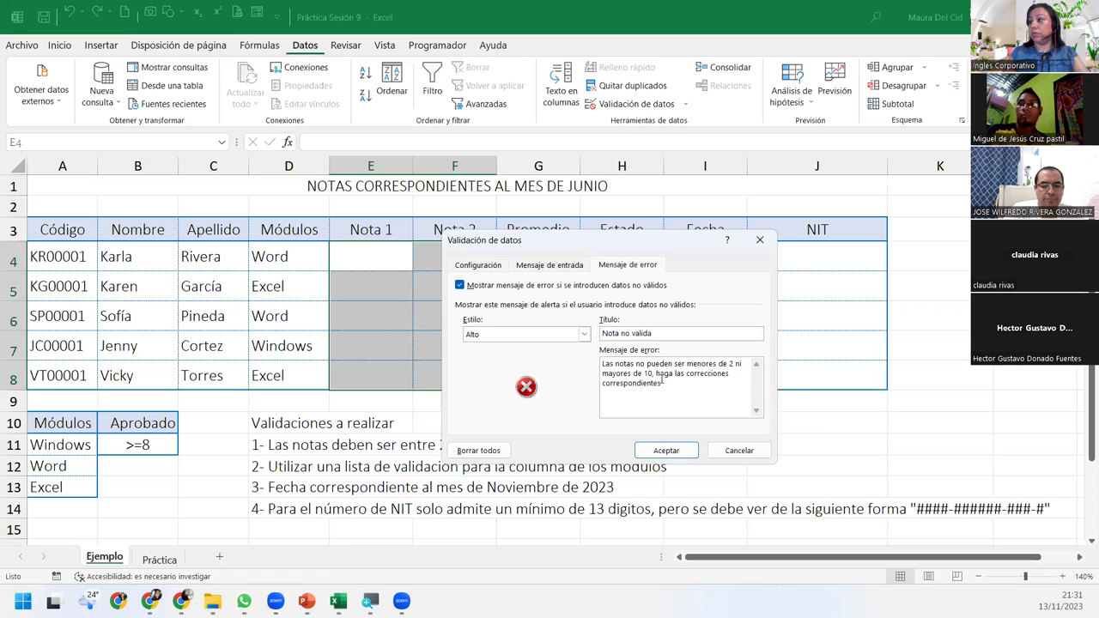
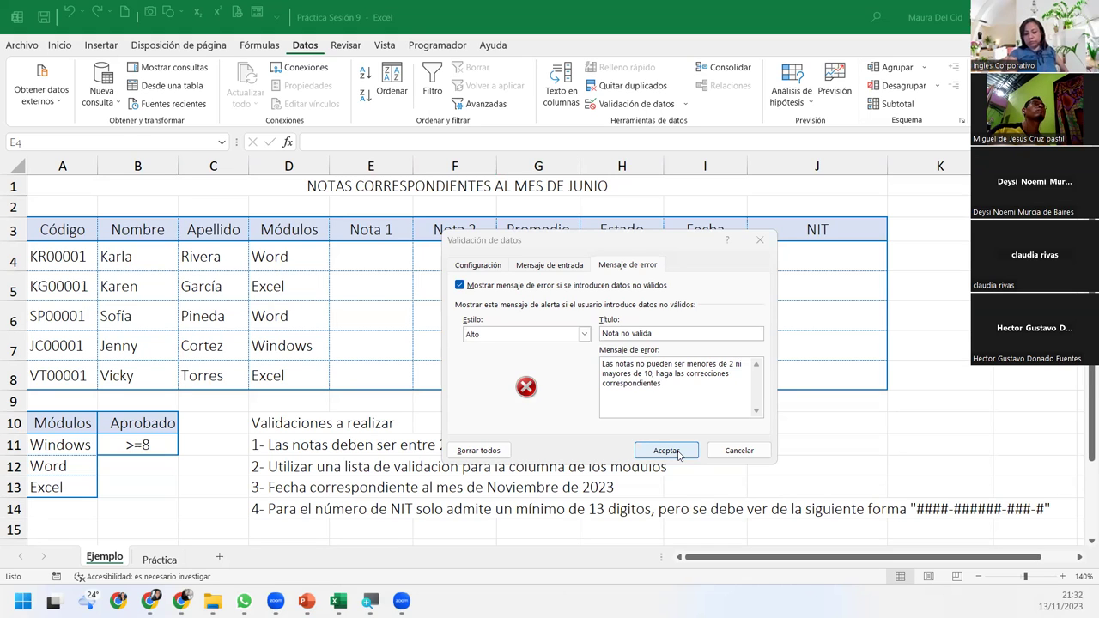
Confirm the 2–10 grade validation for E4:F8 and check its input prompt on several grade cells
click(677, 453)
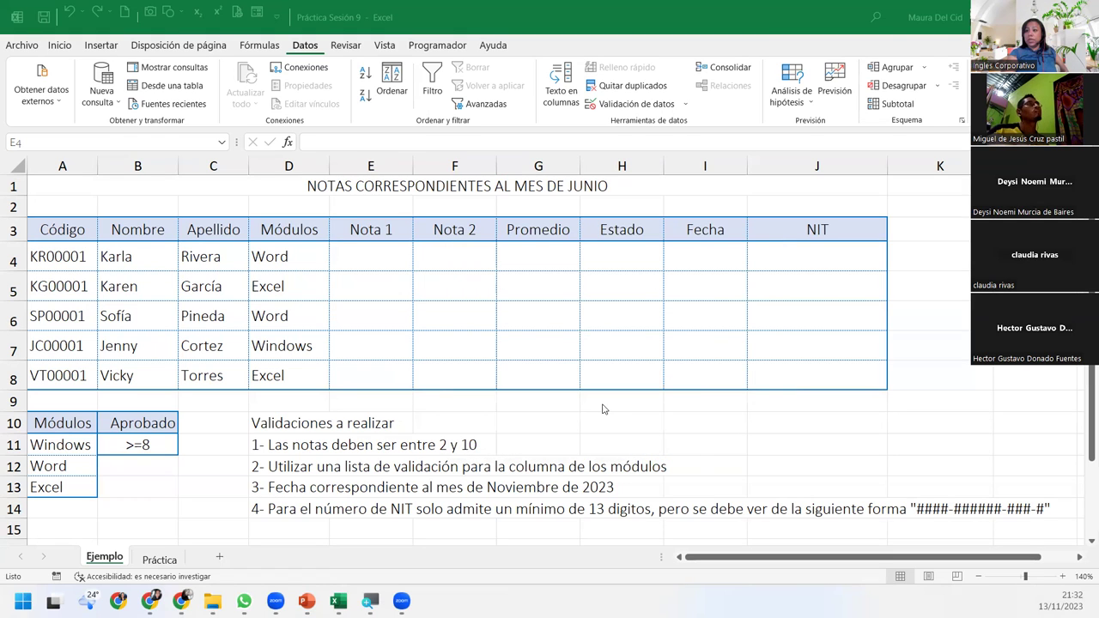
click(386, 257)
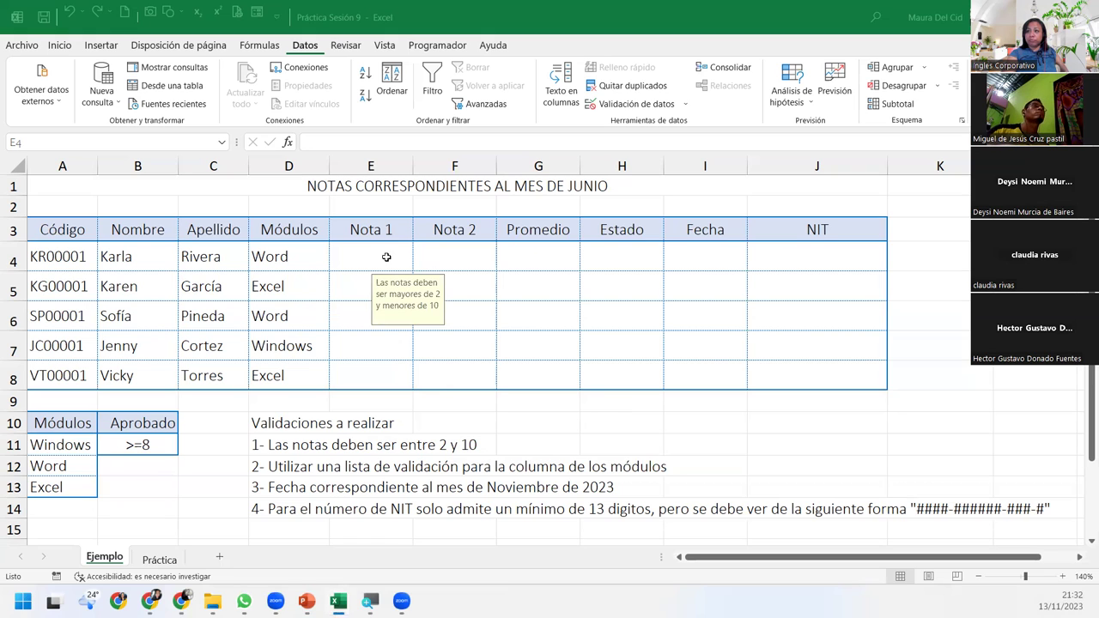
drag(386, 257, 455, 377)
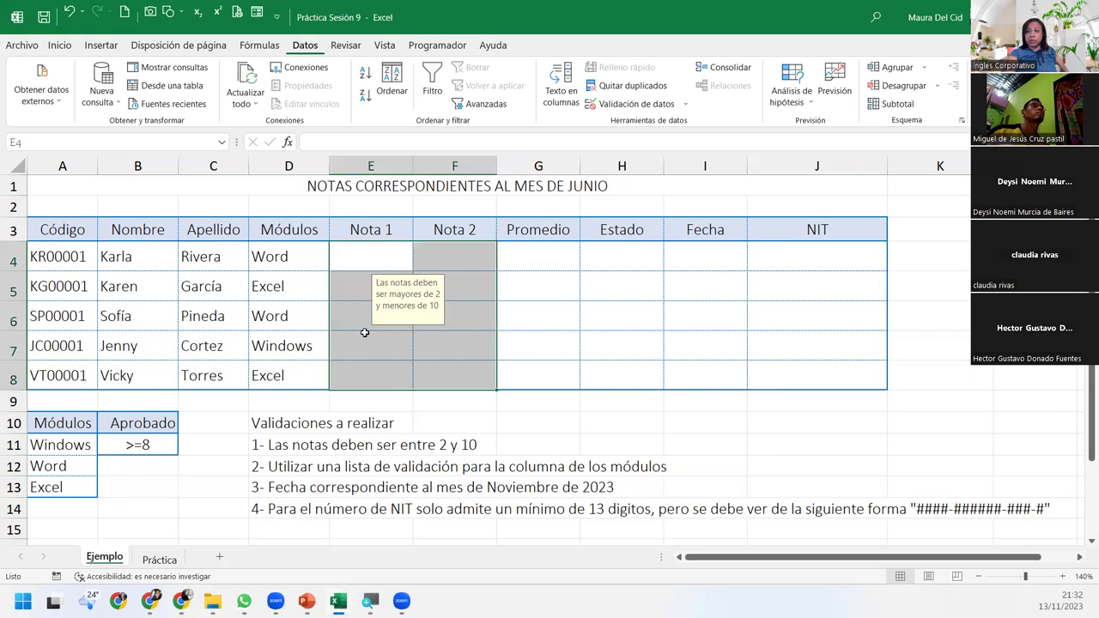
click(364, 332)
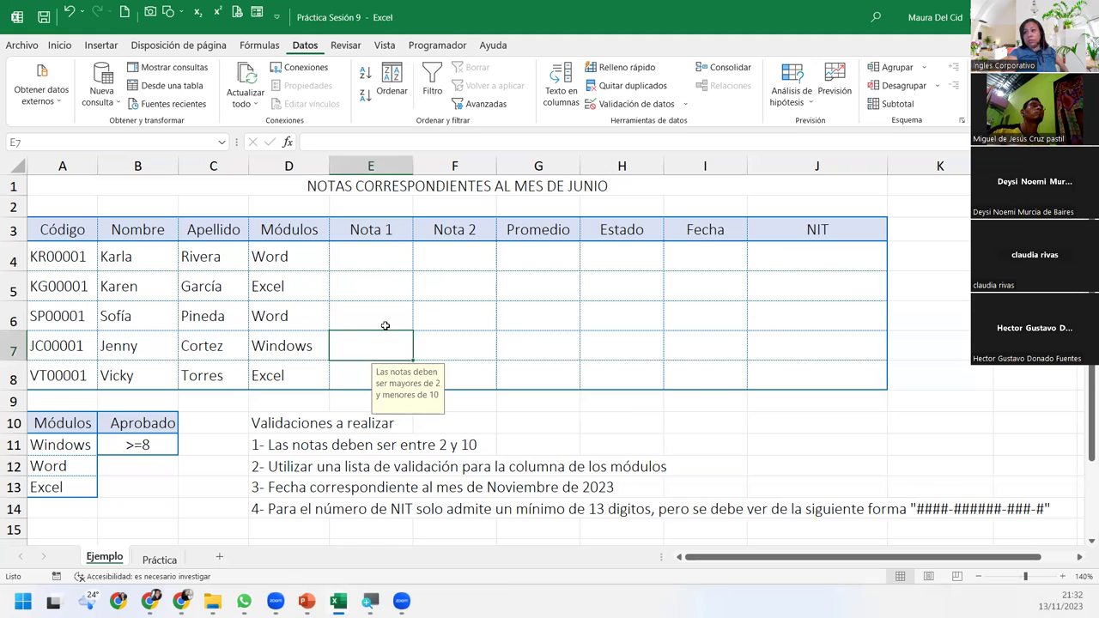
click(452, 308)
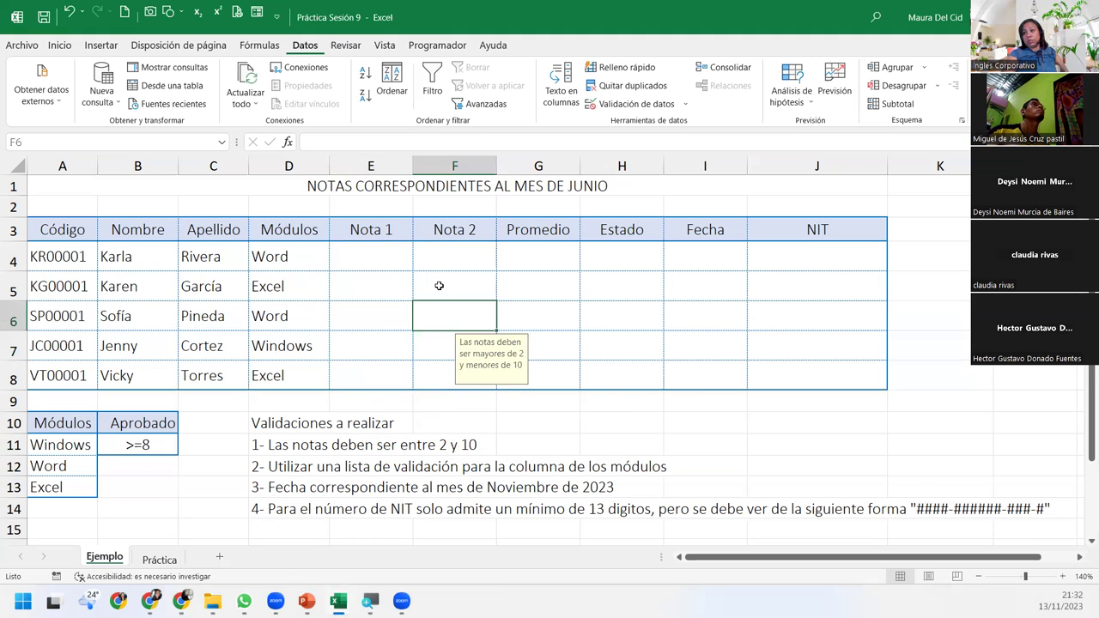
Test the lower limit with 1.9 in E4, then enter 2 after the rejection
click(390, 263)
double_click(390, 263)
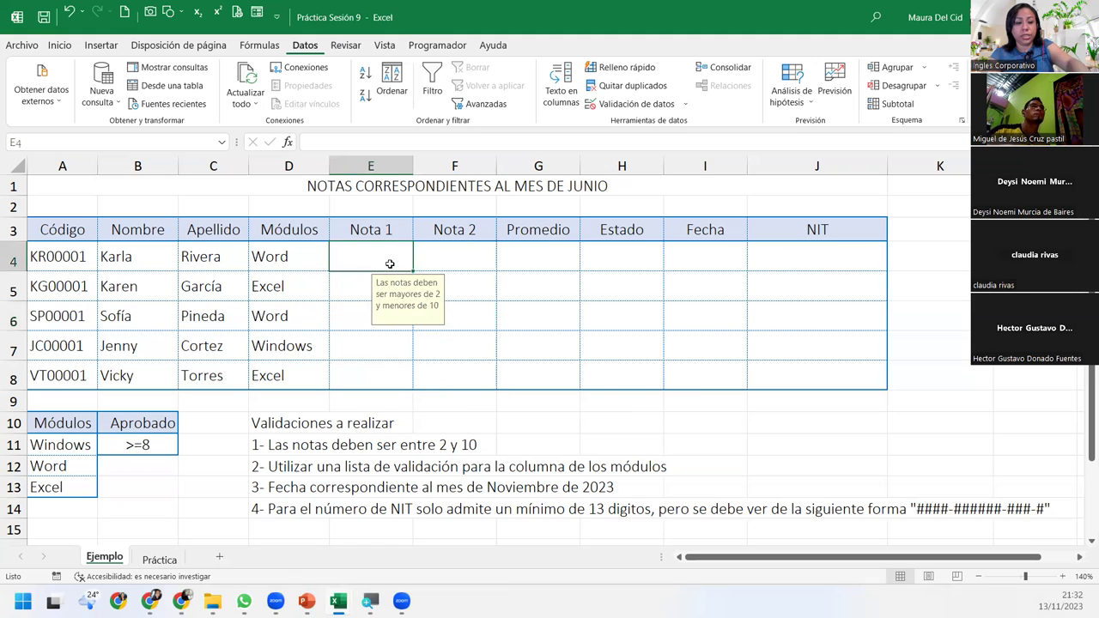
text(1.9)
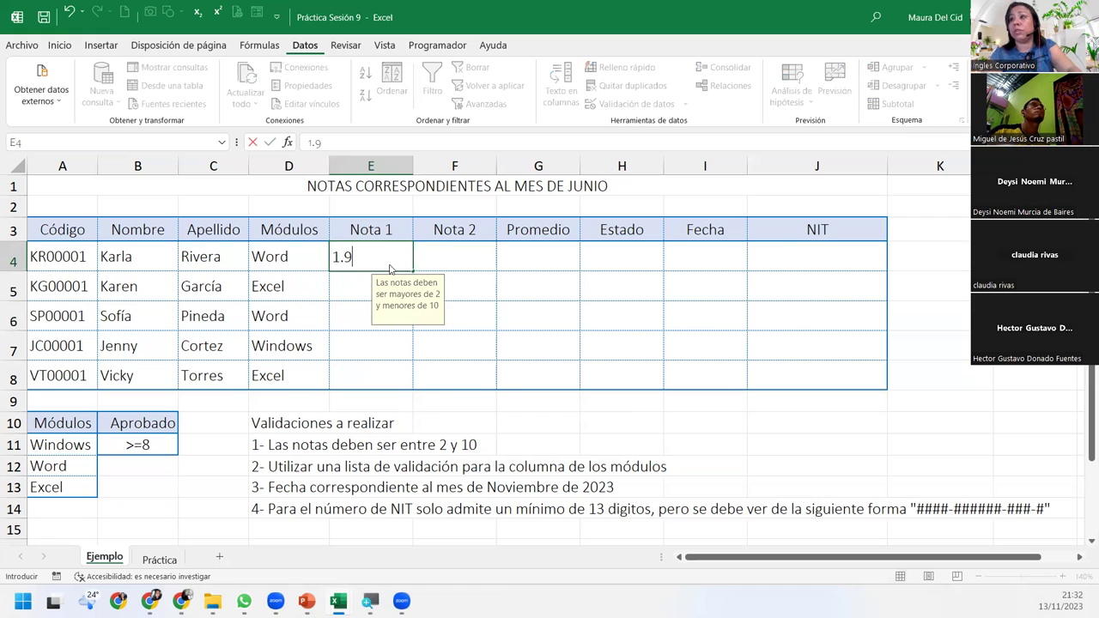
key(Return)
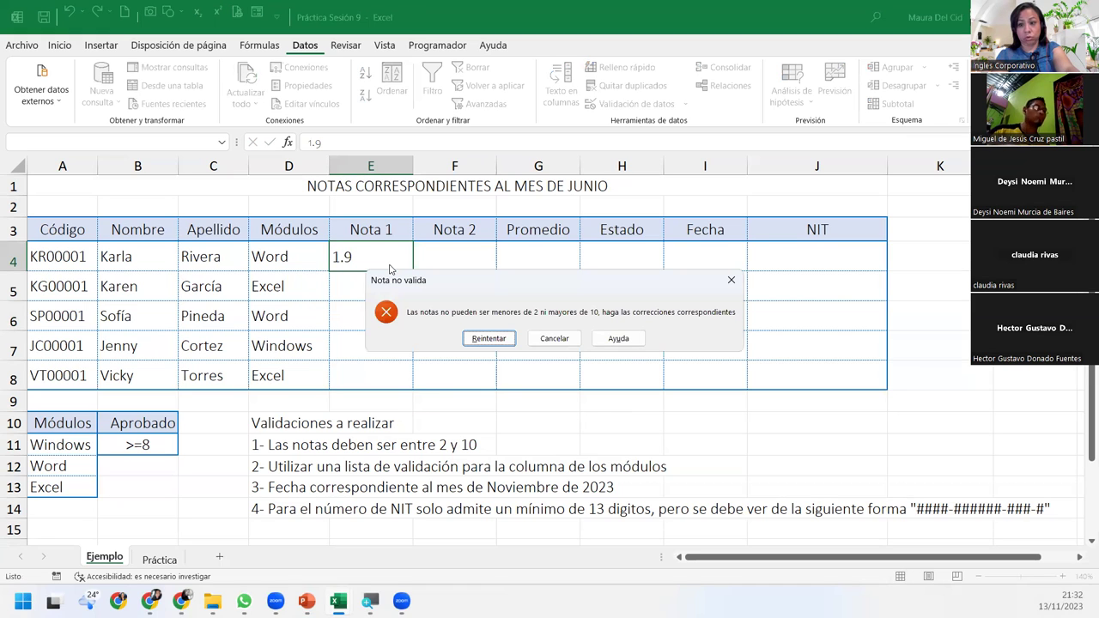
key(Return)
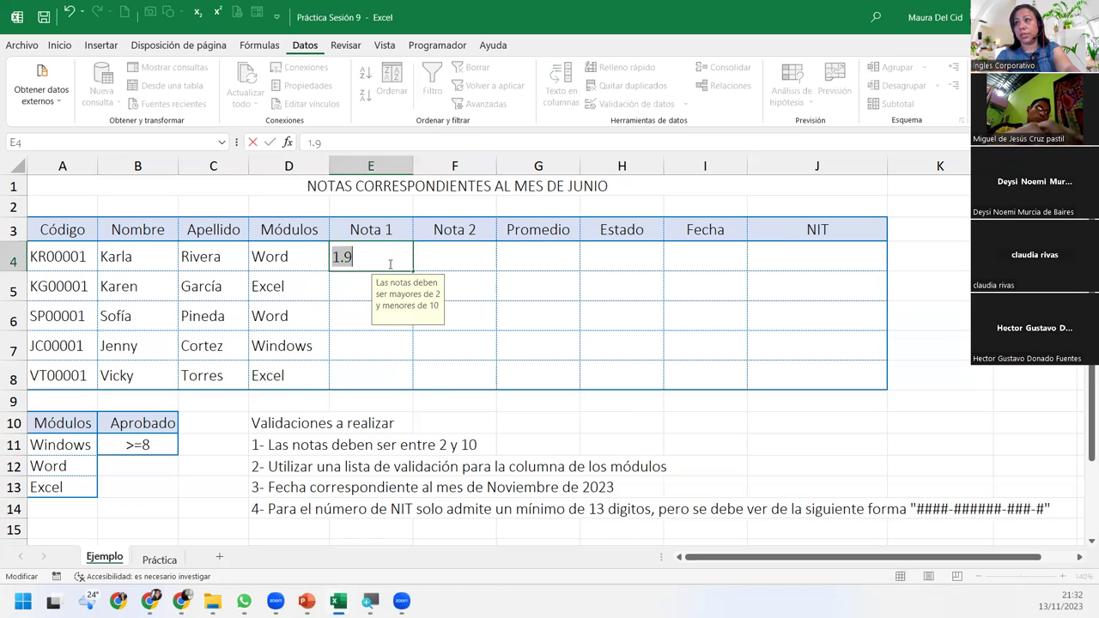
text(2)
key(Return)
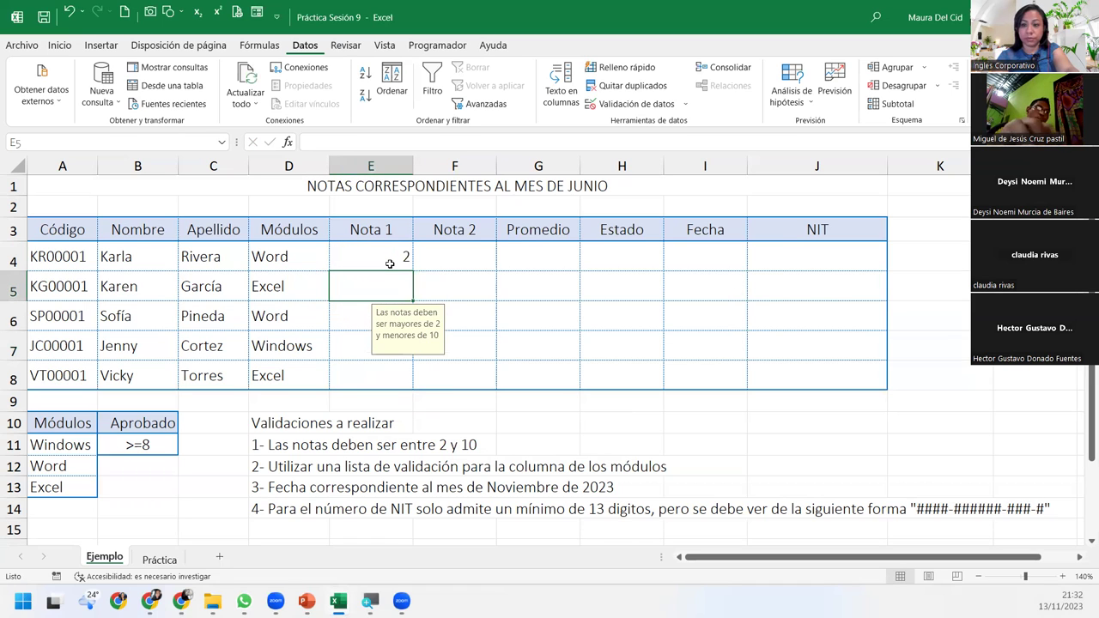
Test the upper limit with 100 in F4, then correct it to 10
key(Right)
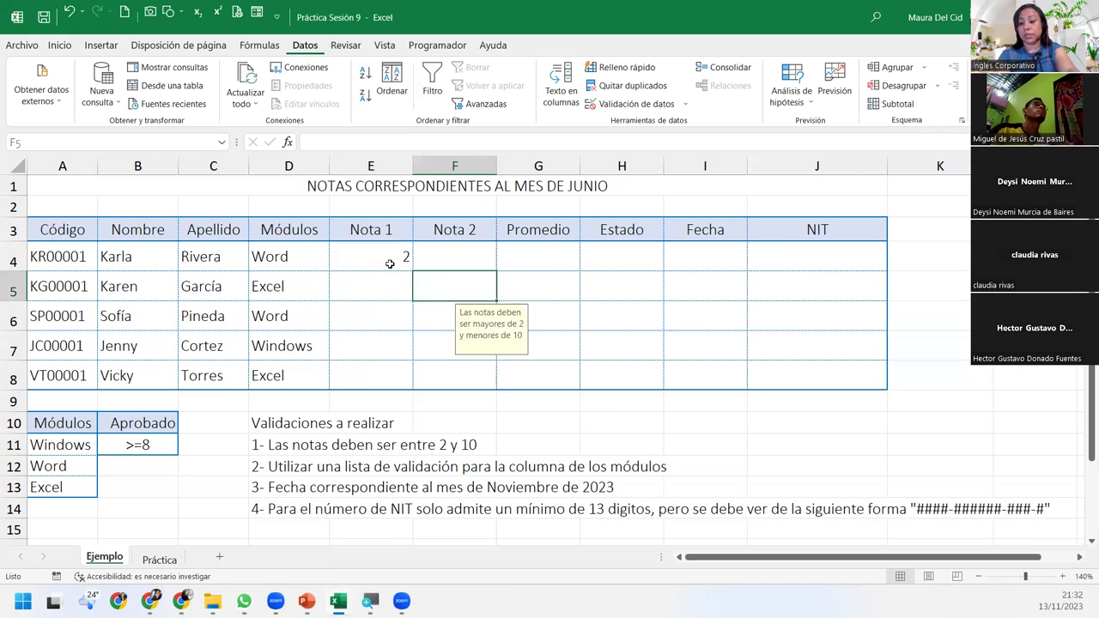
key(Up)
key(F2)
text(1000)
key(BackSpace)
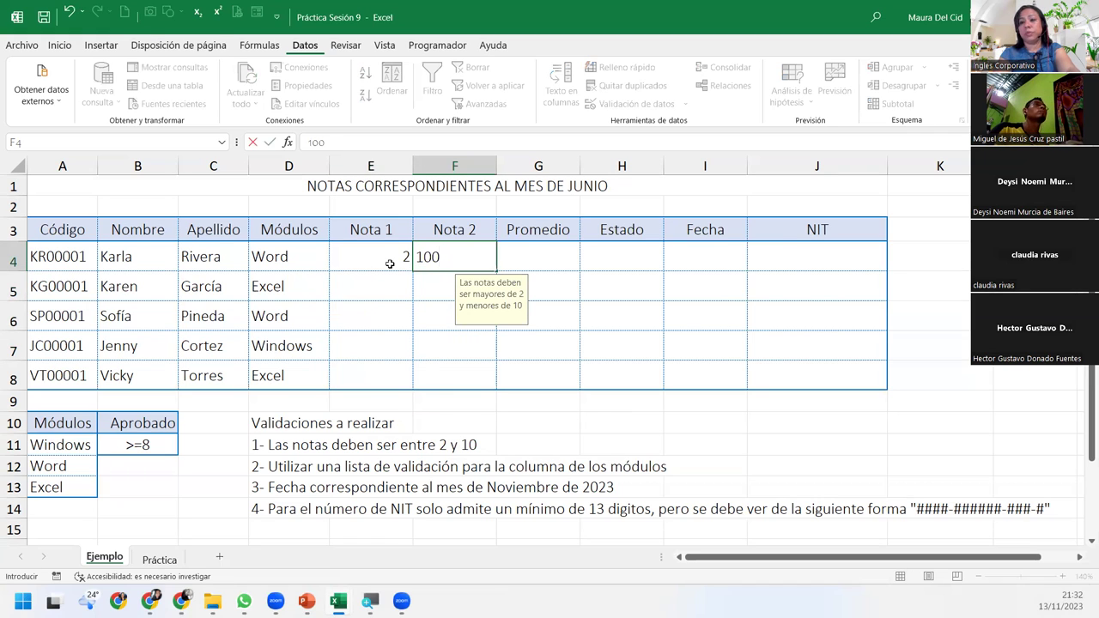
key(Return)
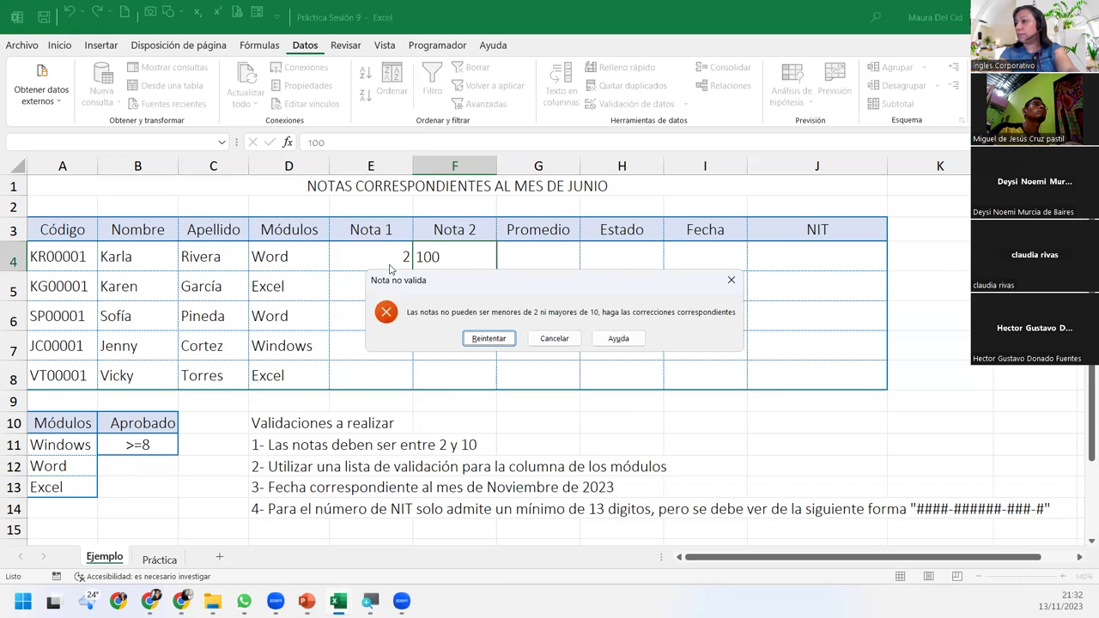
key(Return)
key(BackSpace)
text(10)
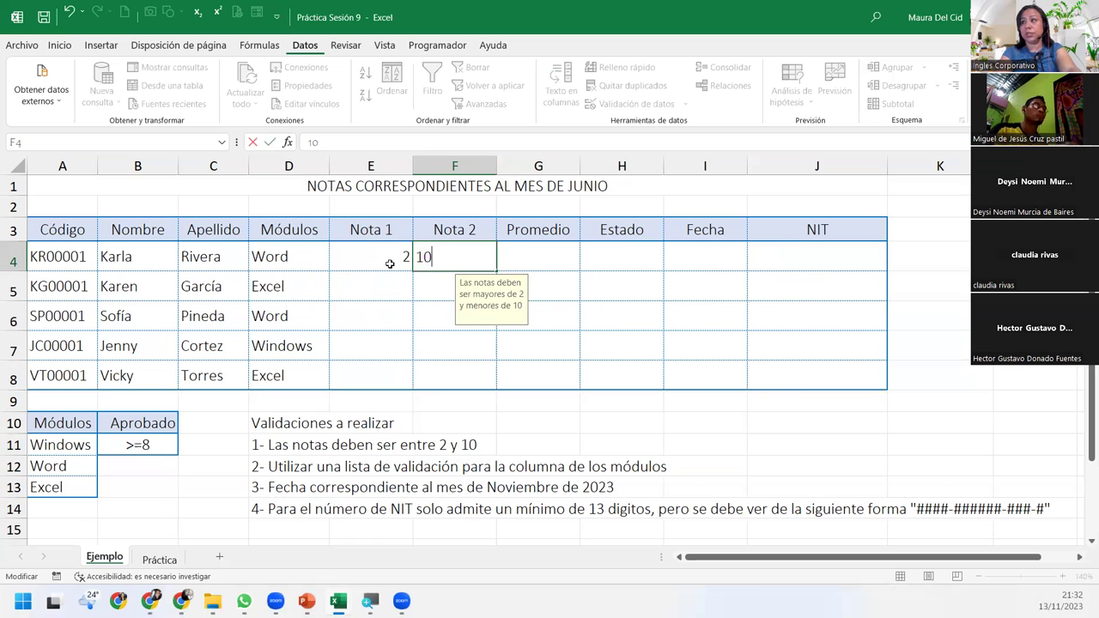
key(Return)
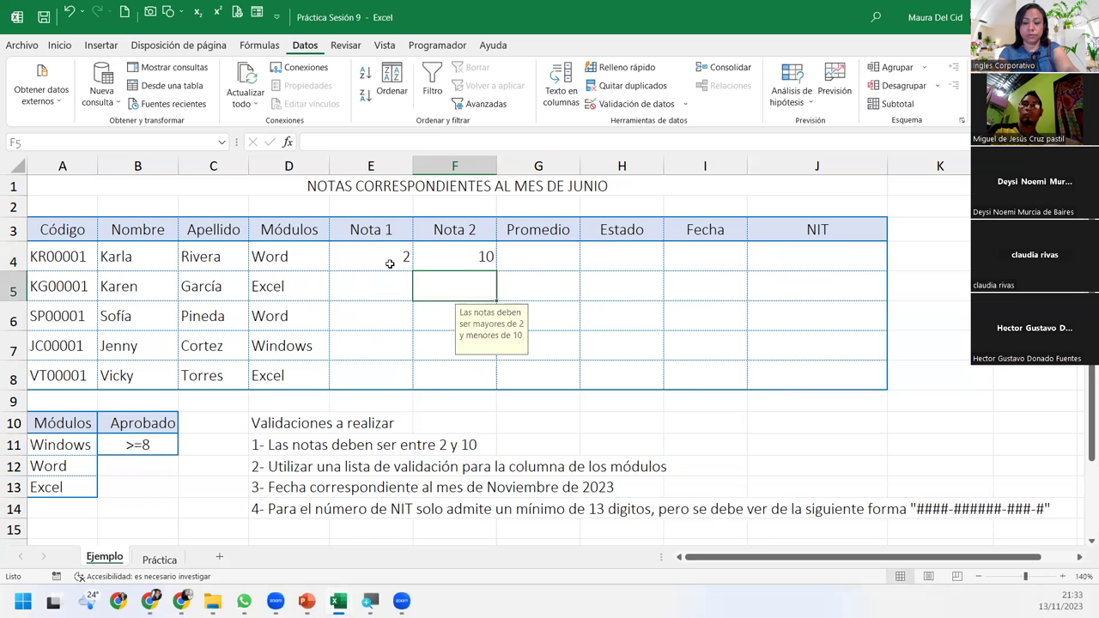
Enter 9.75 in E5 and 8 in F5, fixing a rejected mistyped entry
key(Left)
text(9)
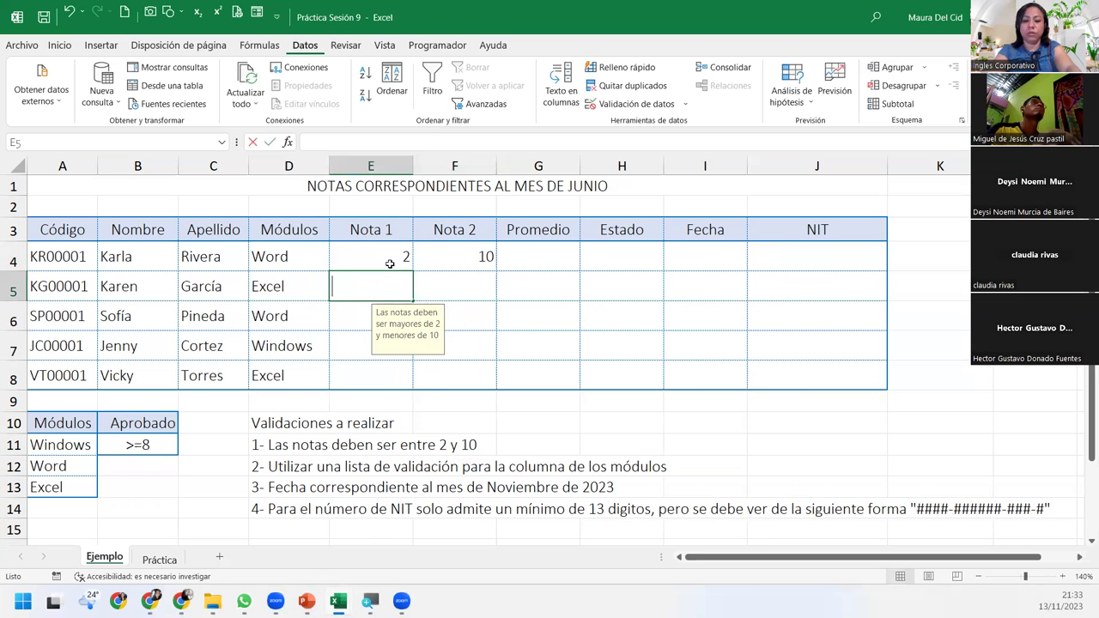
text(.75)
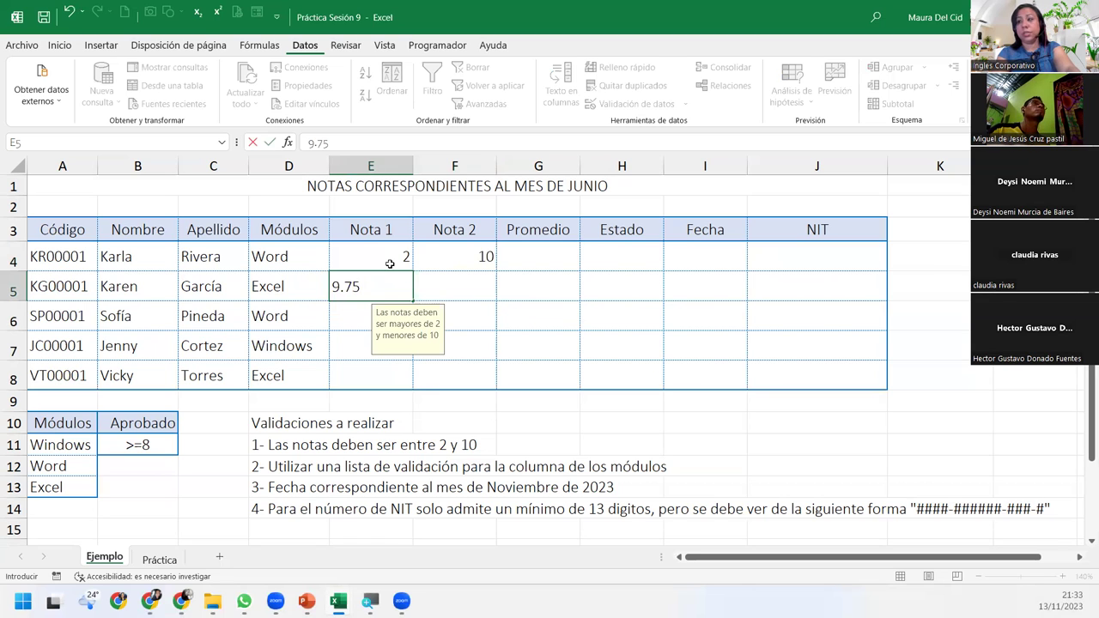
key(Tab)
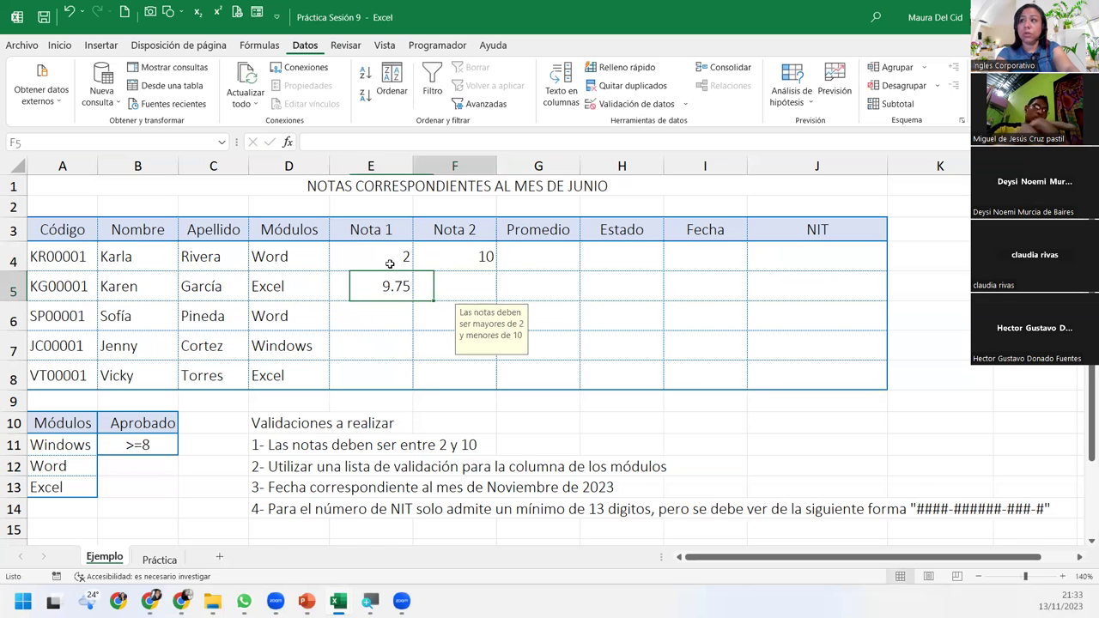
text(8})
key(Return)
key(BackSpace)
text(8)
key(Return)
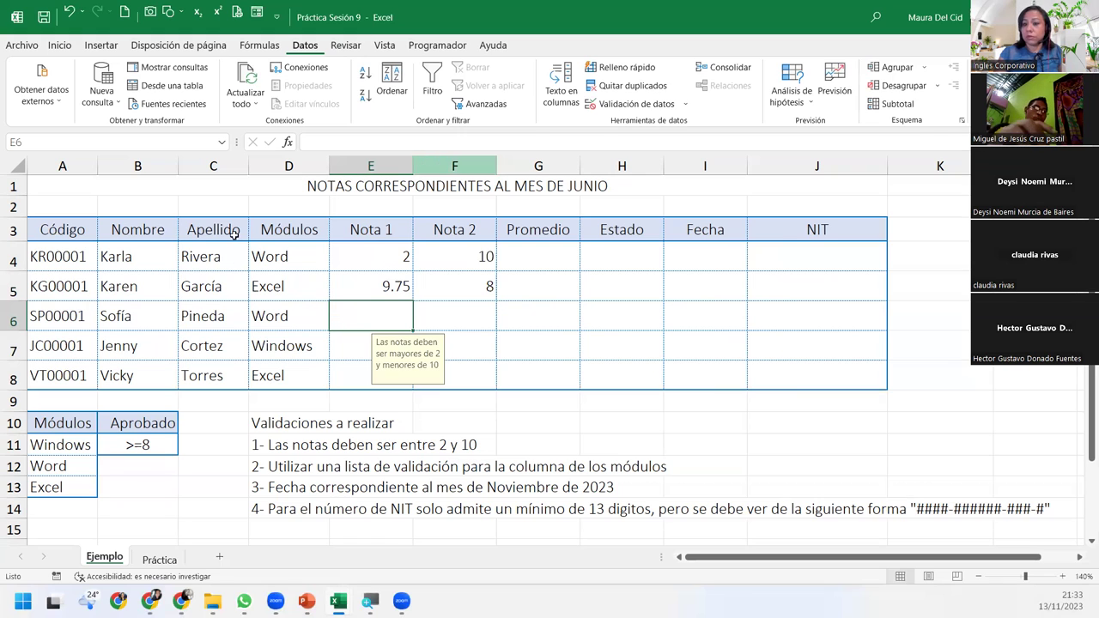
Enter 10 as Nota 1 in E6 and review the grade range E4:F8
double_click(346, 315)
text(10)
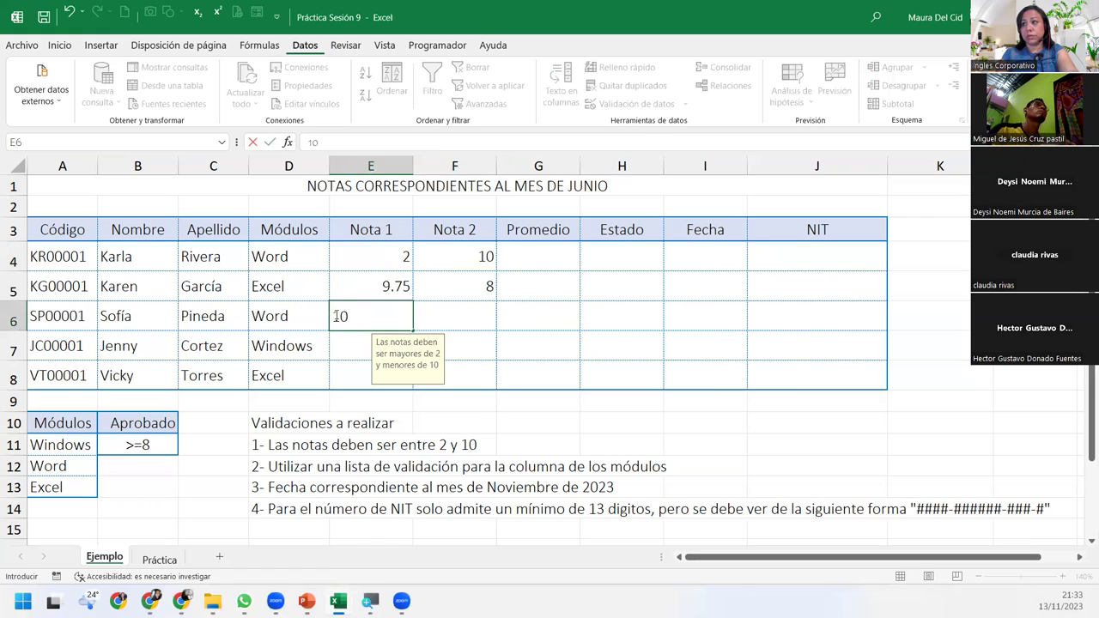
click(405, 265)
click(467, 314)
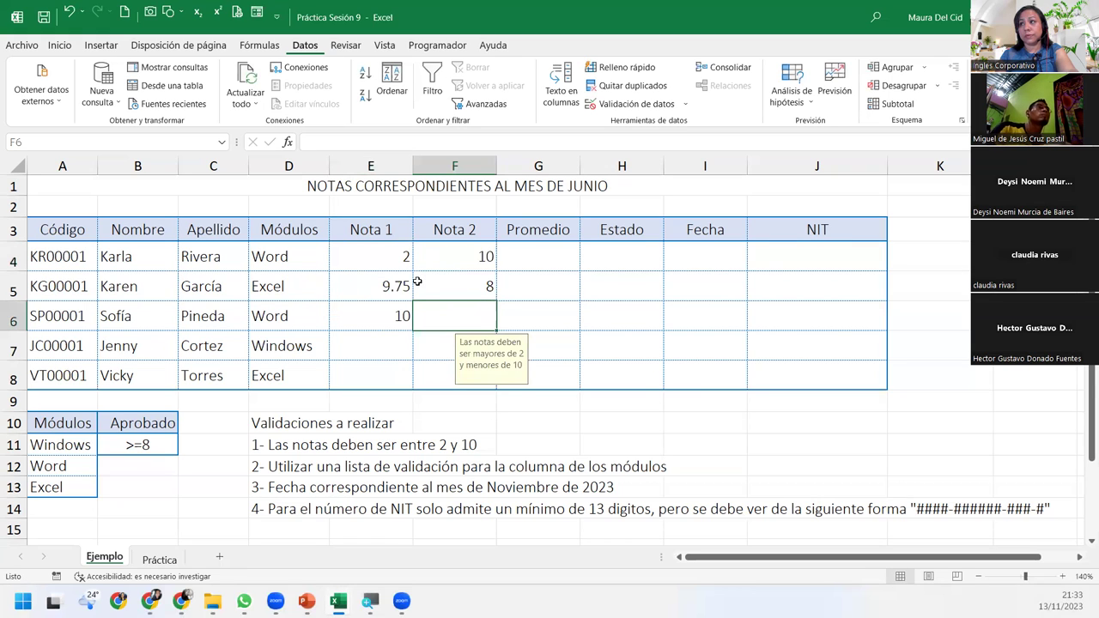
drag(390, 265, 484, 374)
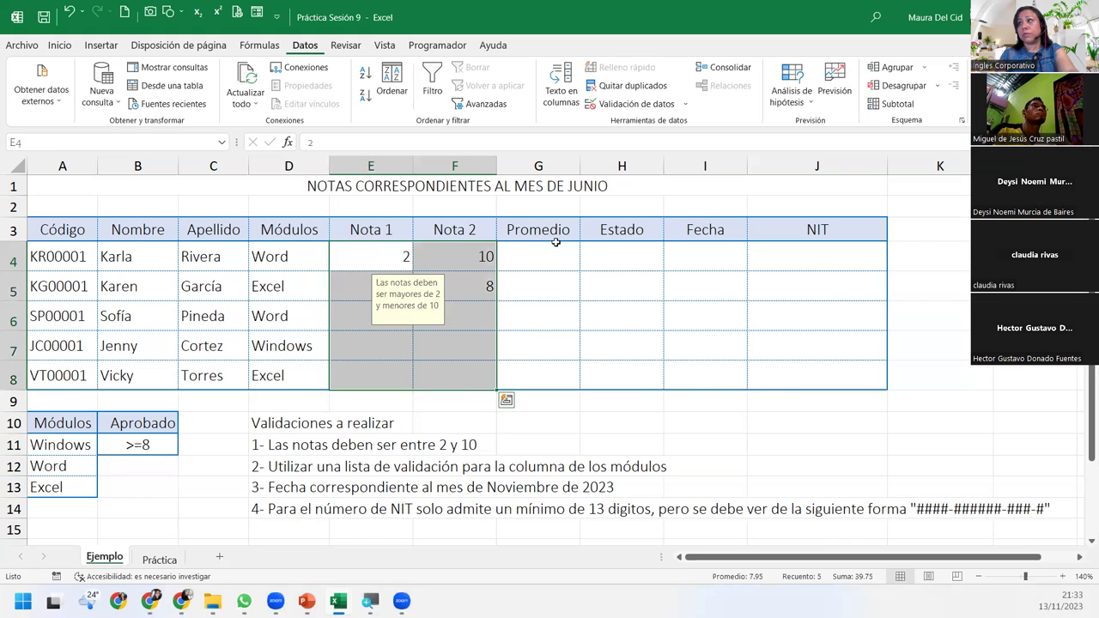
click(636, 103)
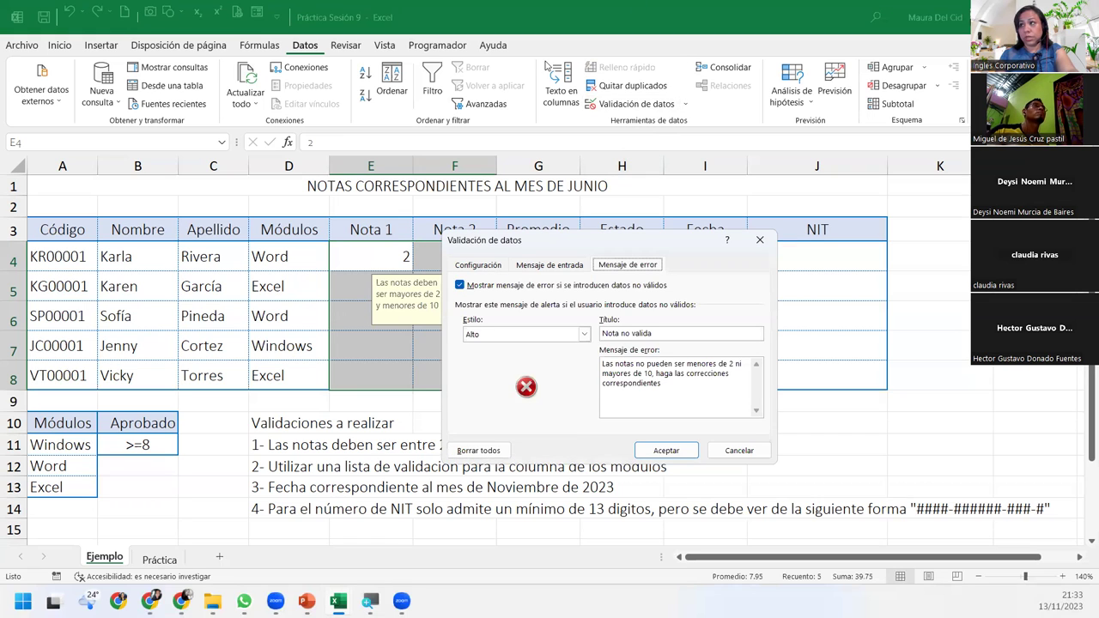
click(468, 268)
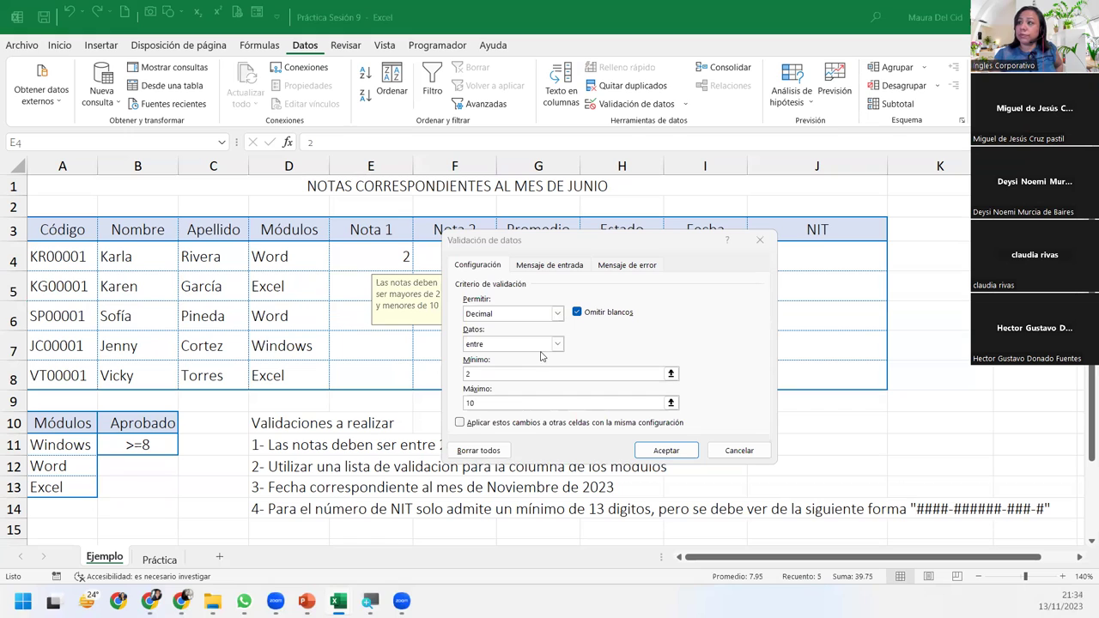
click(545, 347)
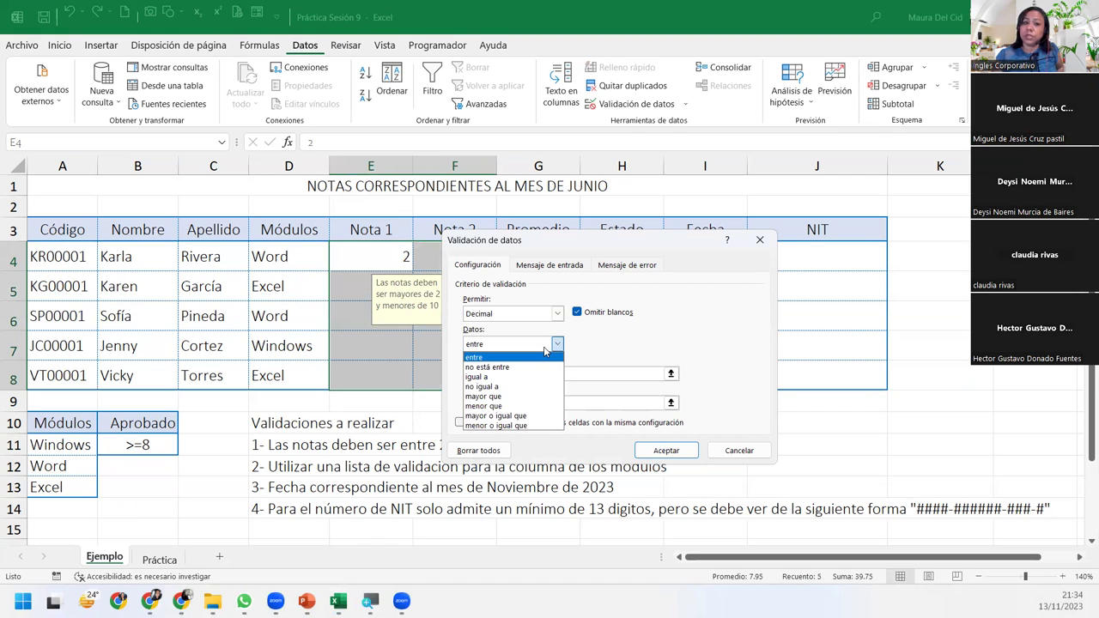
click(544, 349)
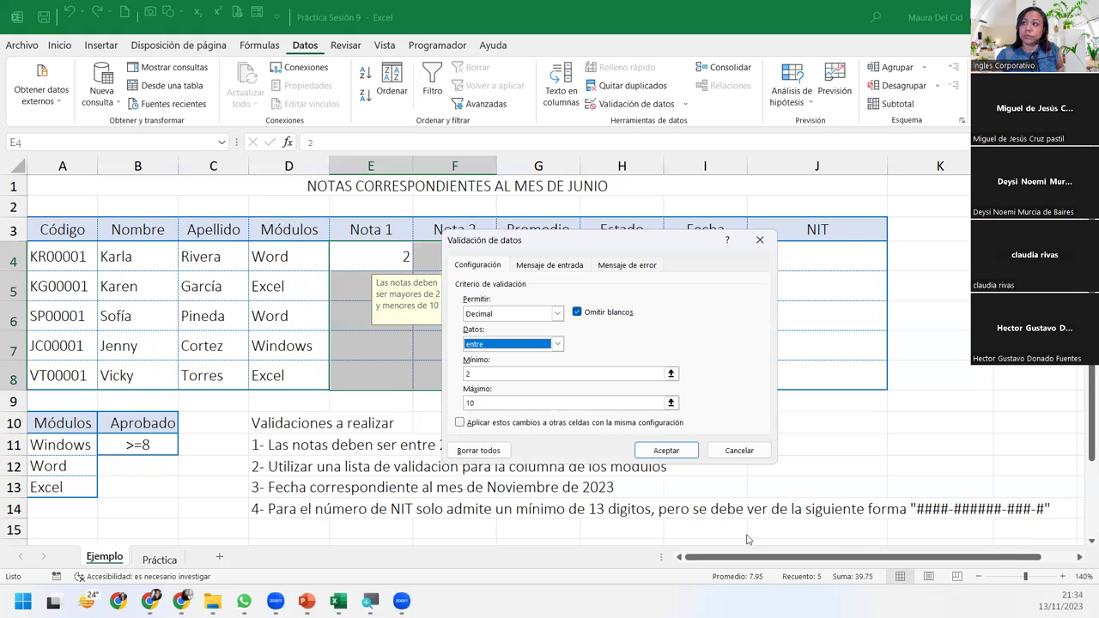
click(714, 452)
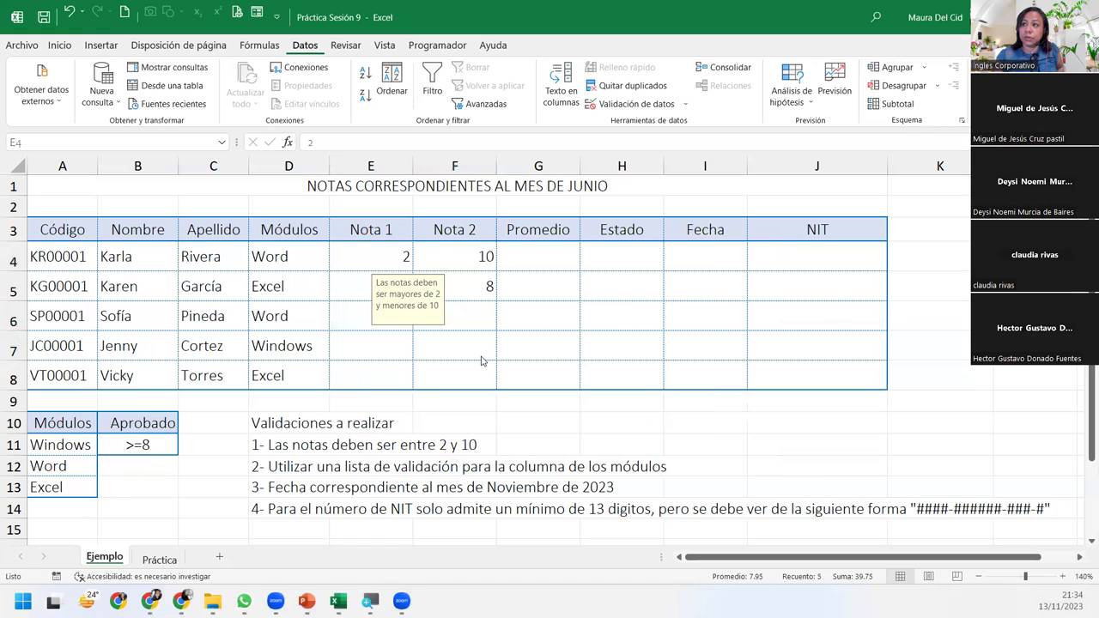
Enter 7 in F6, and 9 and 9 in E7 and F7
click(362, 323)
click(424, 325)
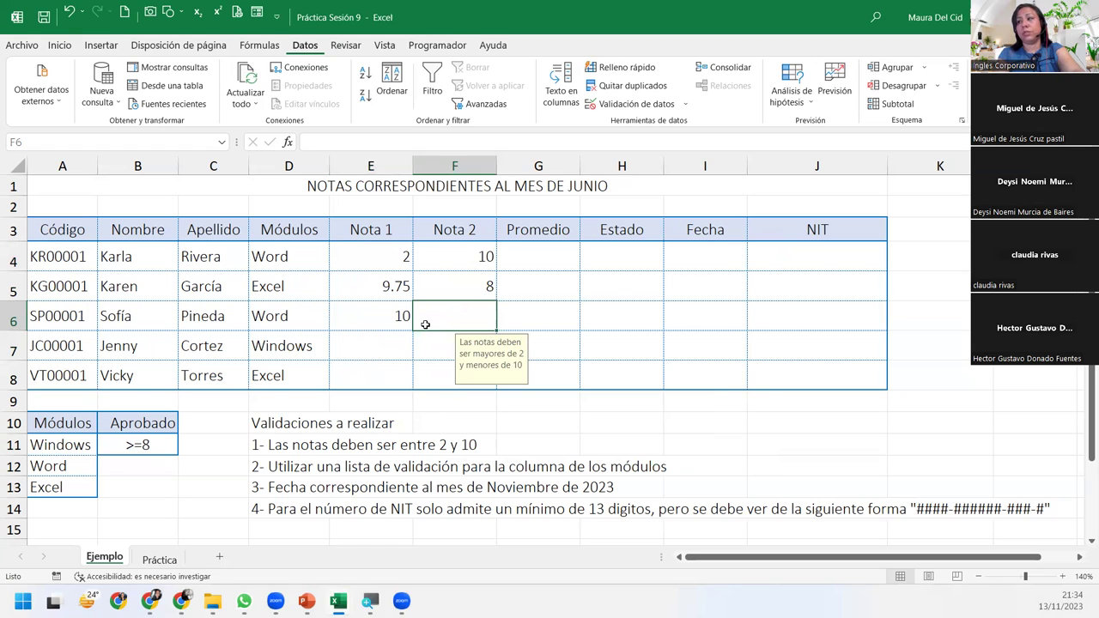
text(7)
key(Return)
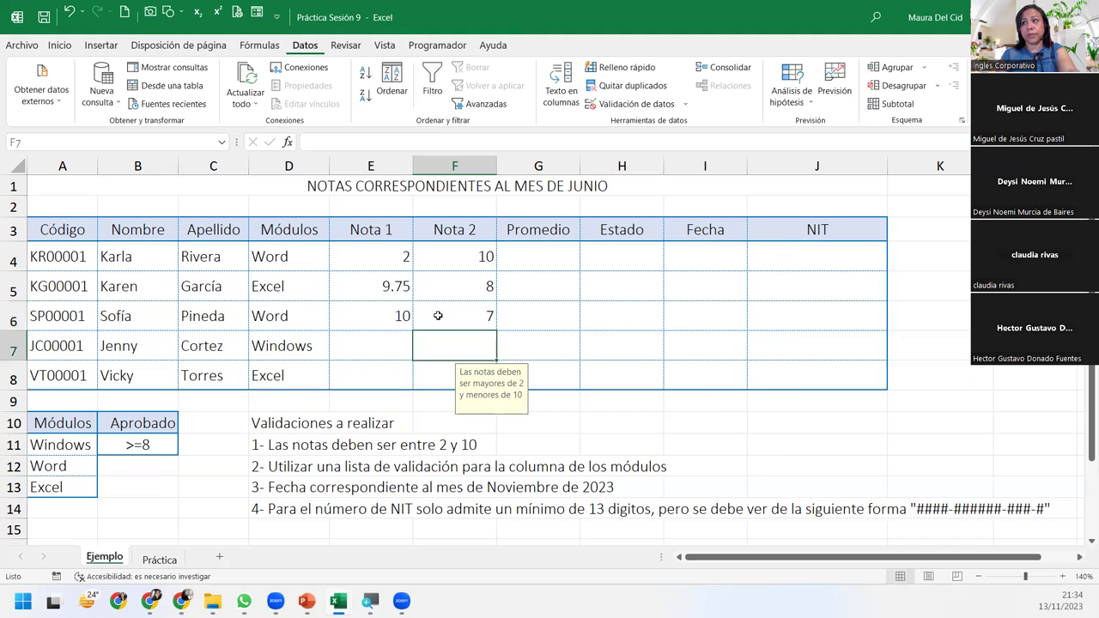
click(399, 260)
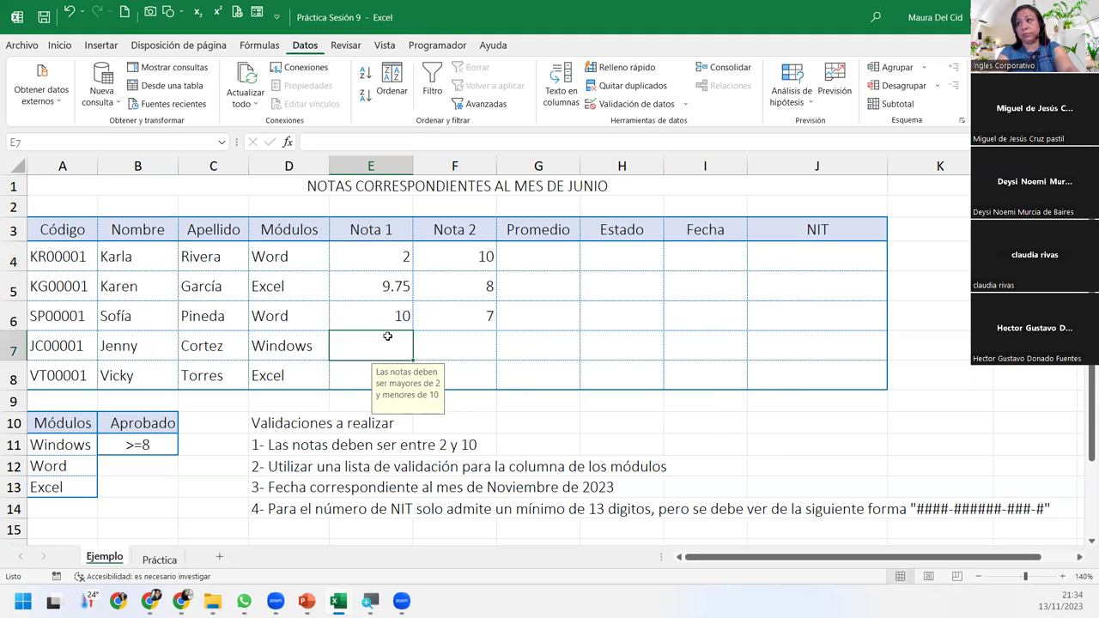
text(9)
key(Tab)
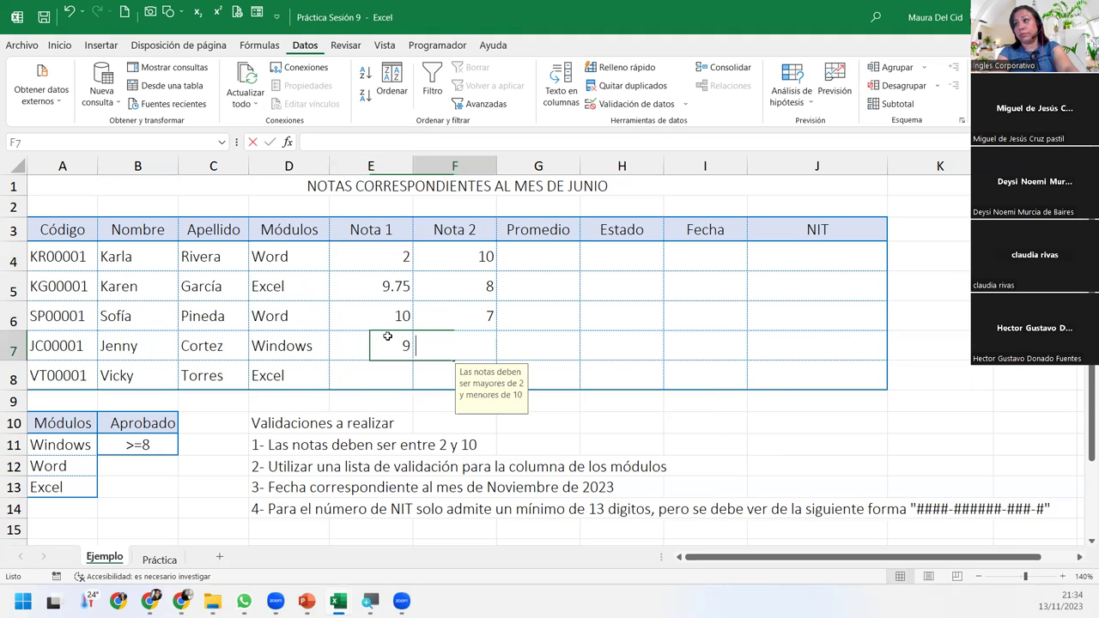
text(9)
key(Return)
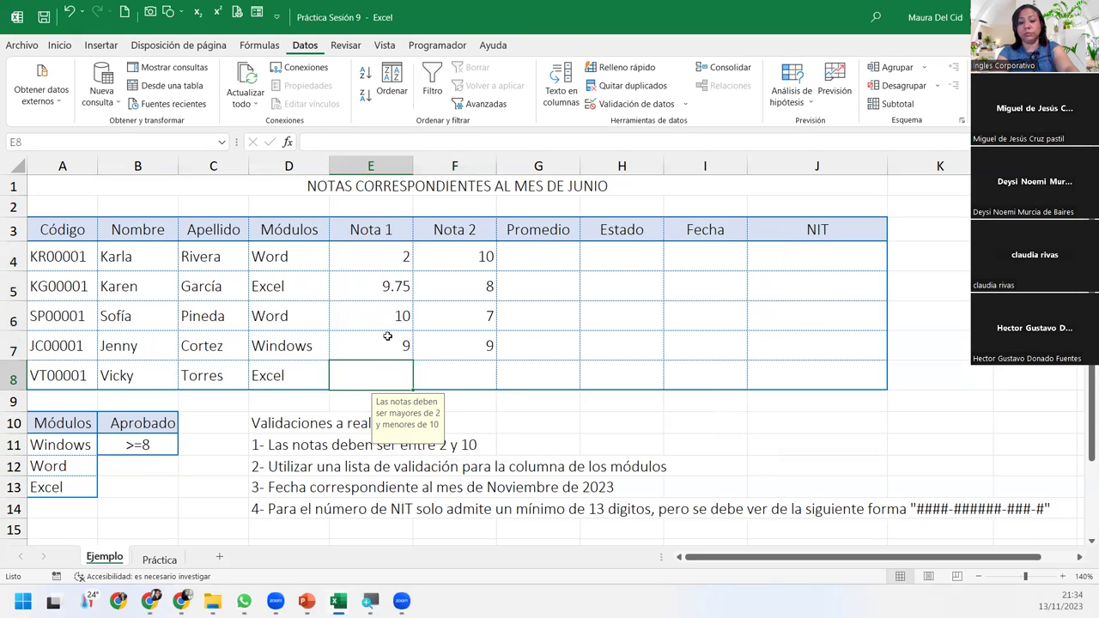
Enter 8.25 in E8 and 10 in F8 to finish row 8
key(F2)
text(8.25)
key(Return)
key(Tab)
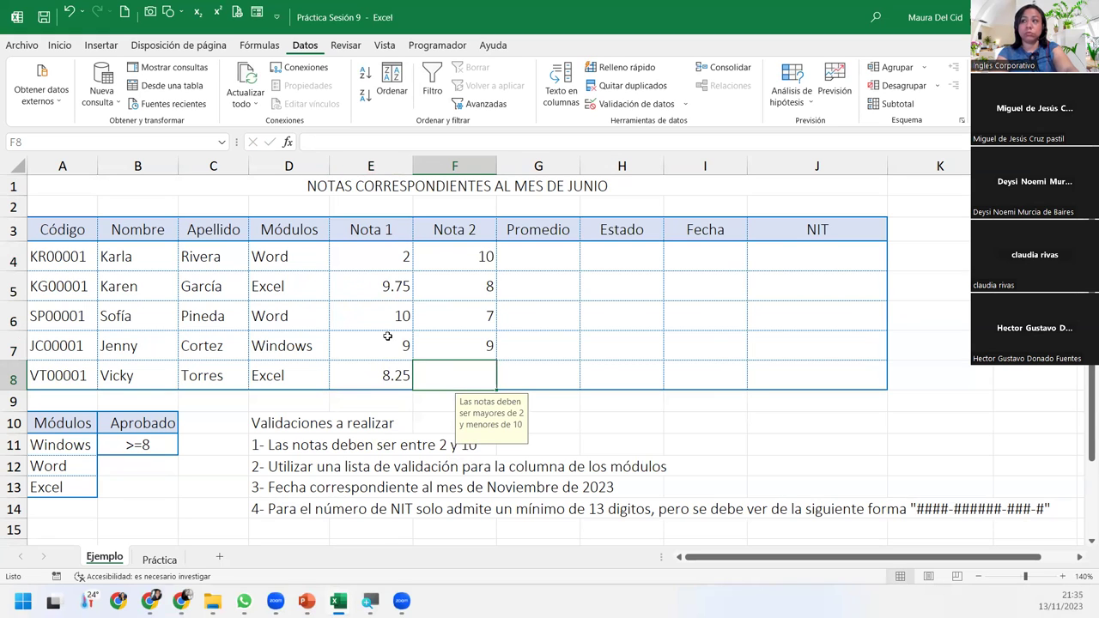
text(10)
key(Return)
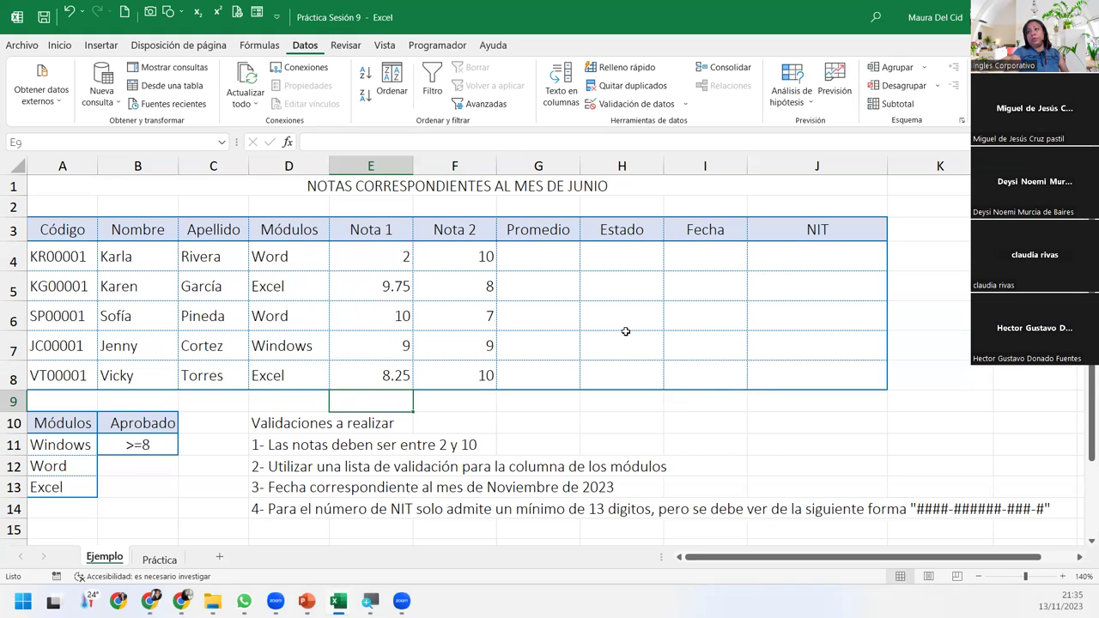
click(557, 259)
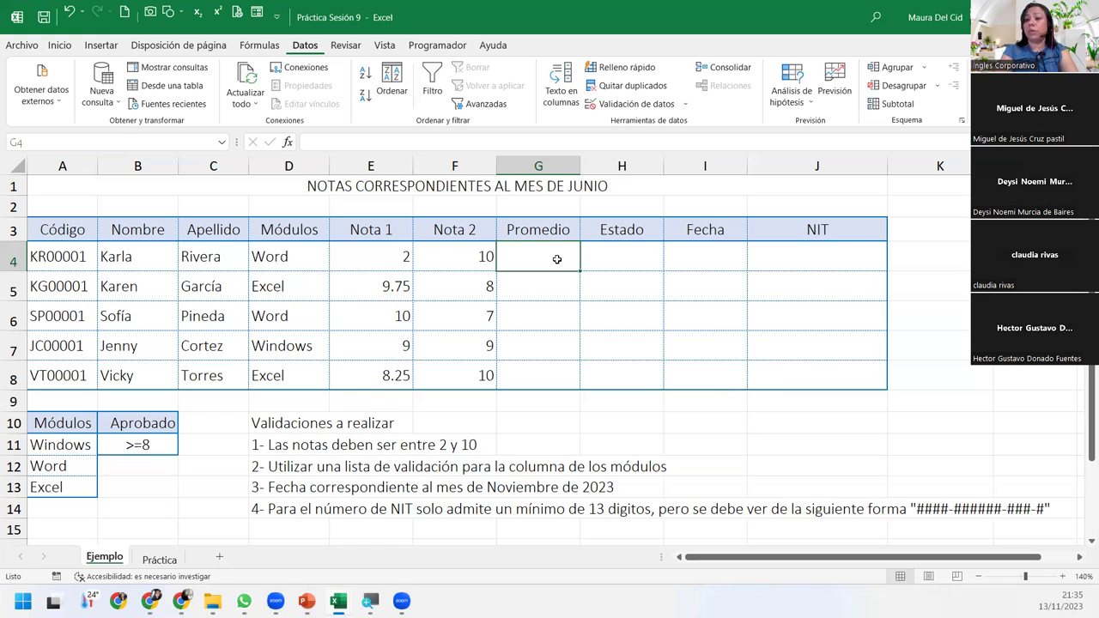
Enter =PROMEDIO(E4:F4) in G4 to average the two grades
double_click(557, 259)
text(=promedi)
key(Tab)
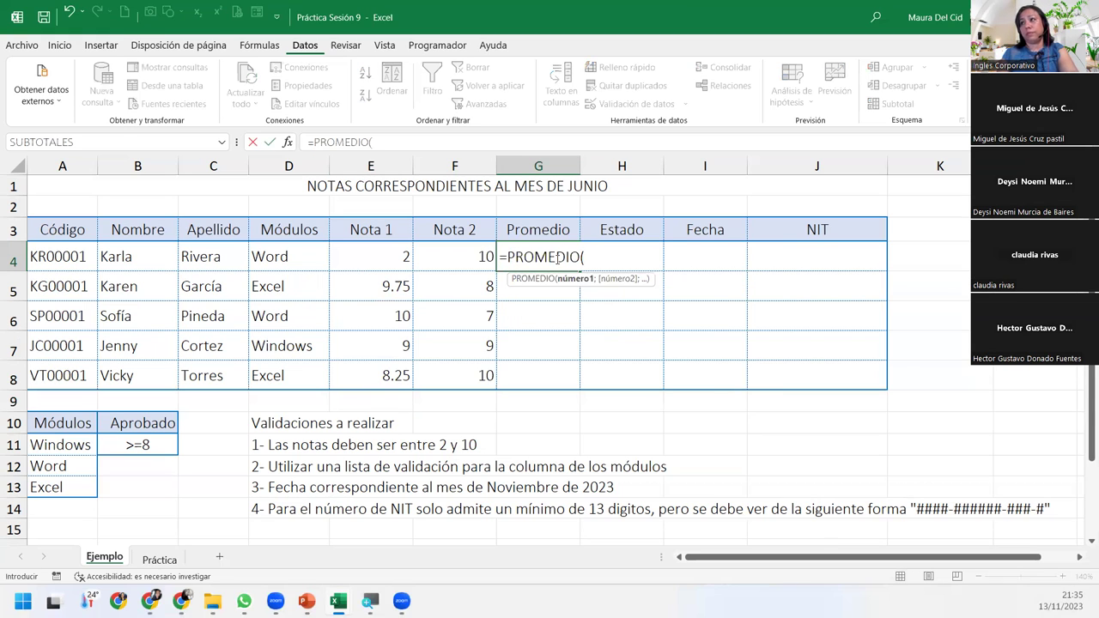
click(405, 258)
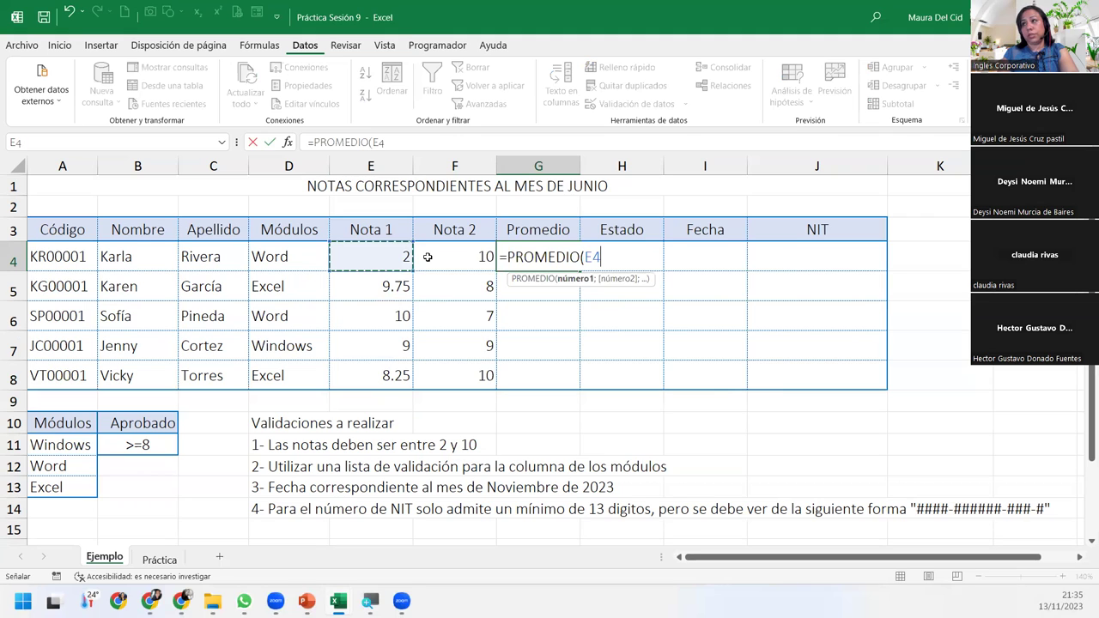
drag(428, 257, 437, 257)
text())
key(ctrl+Return)
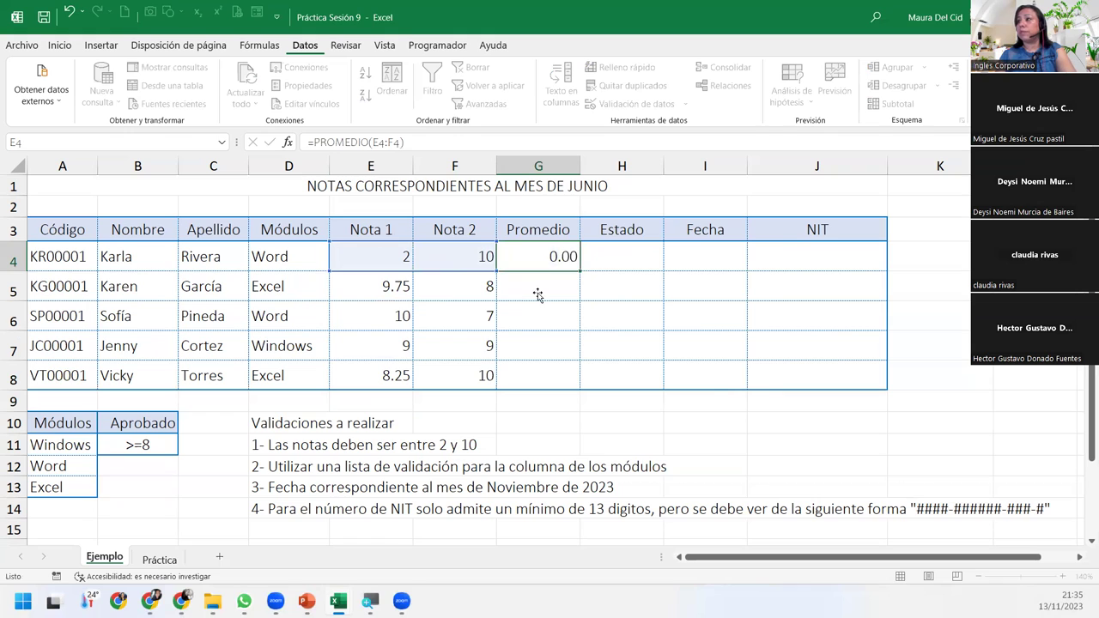
Fill the average formula down from G4 to G8, keeping copied formulas
click(534, 289)
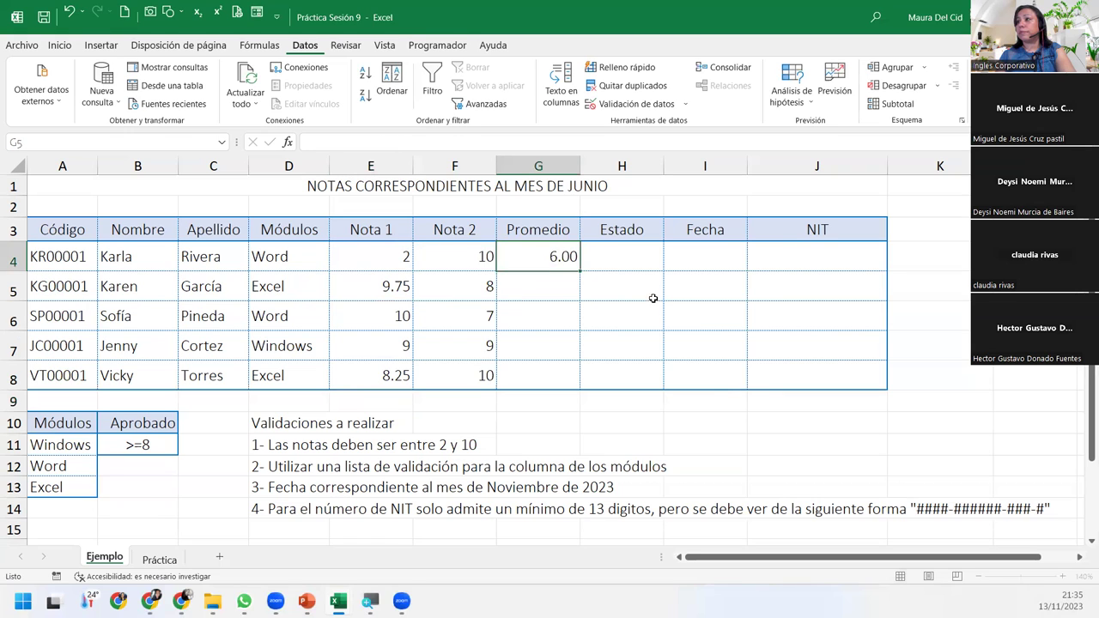
click(563, 256)
drag(581, 268, 581, 367)
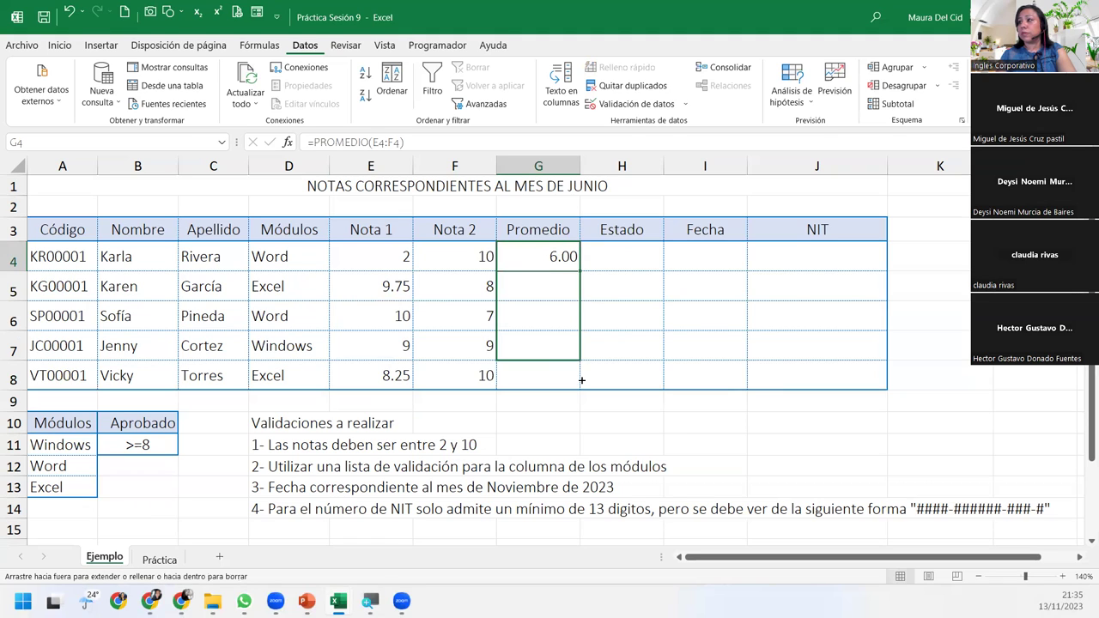
drag(580, 366, 583, 386)
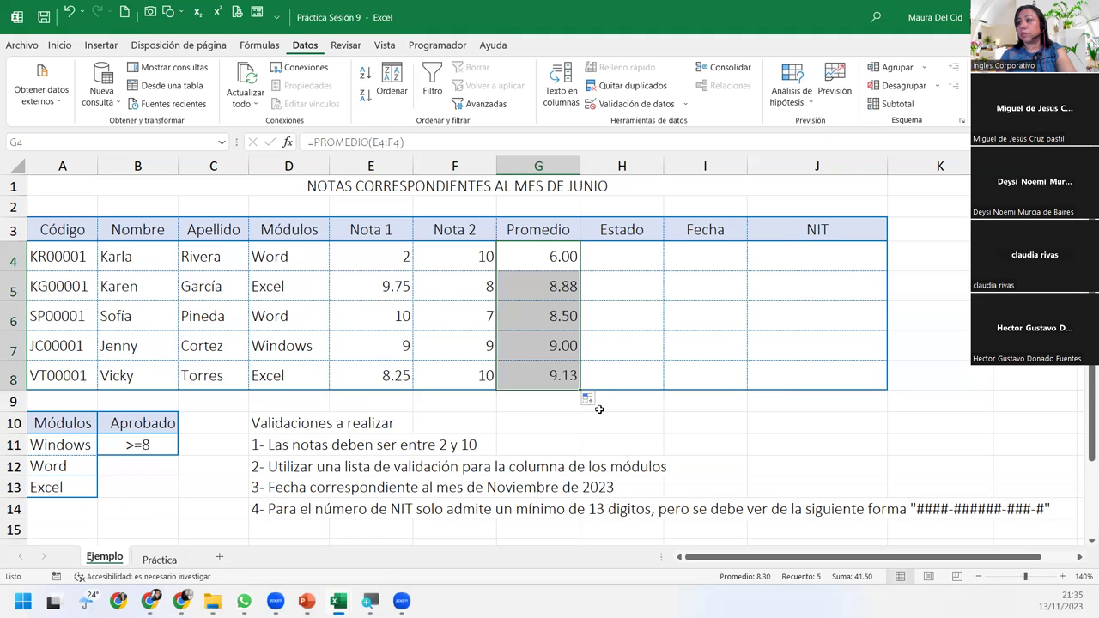
click(593, 400)
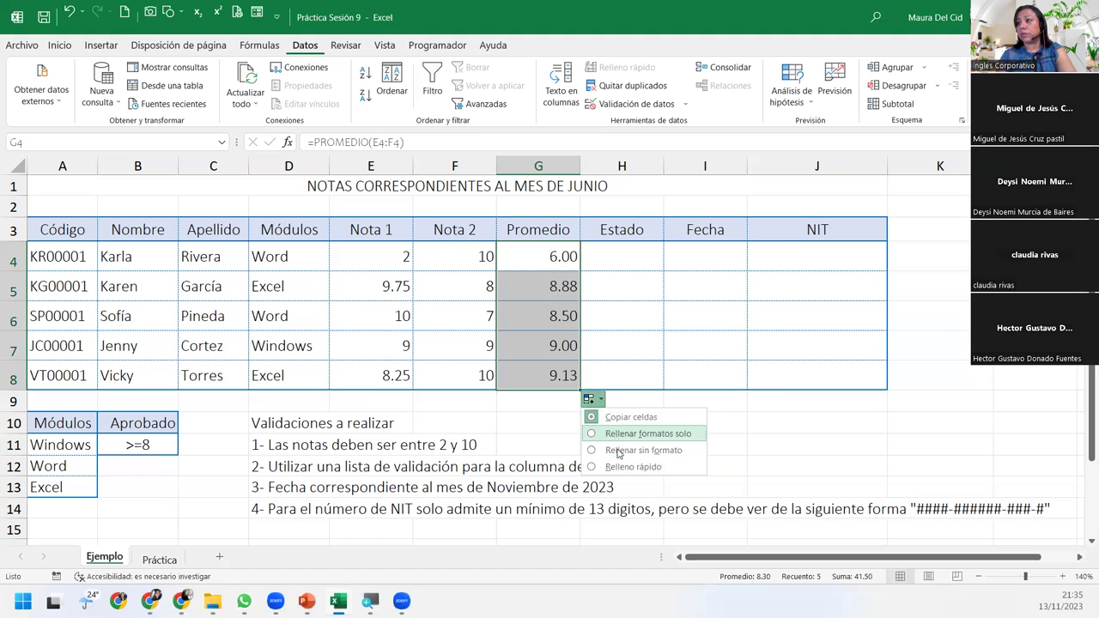
click(622, 415)
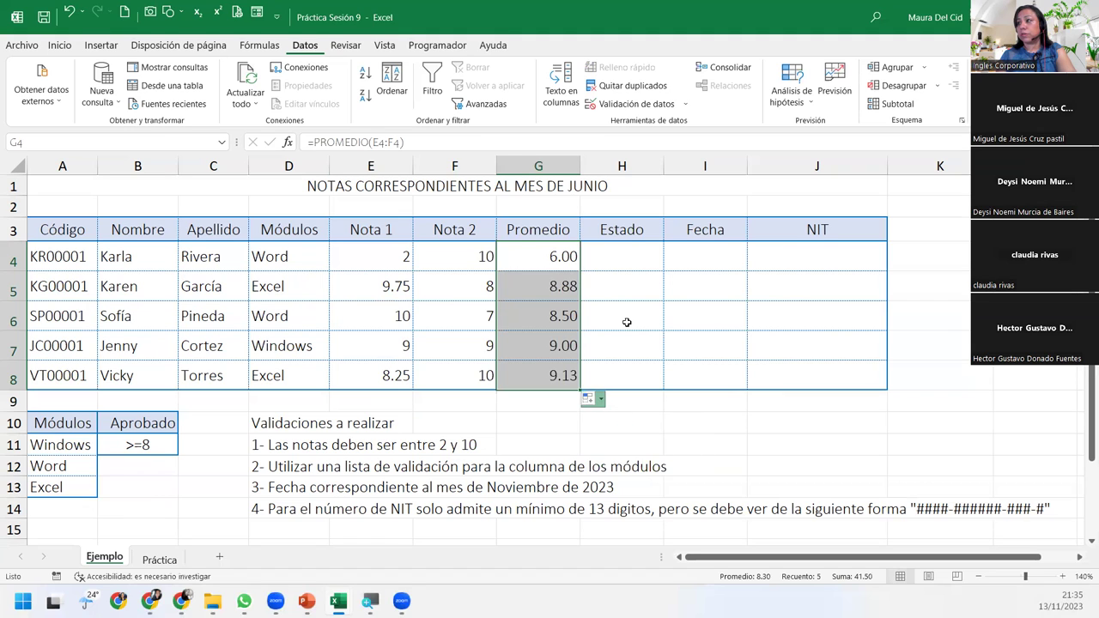
click(650, 256)
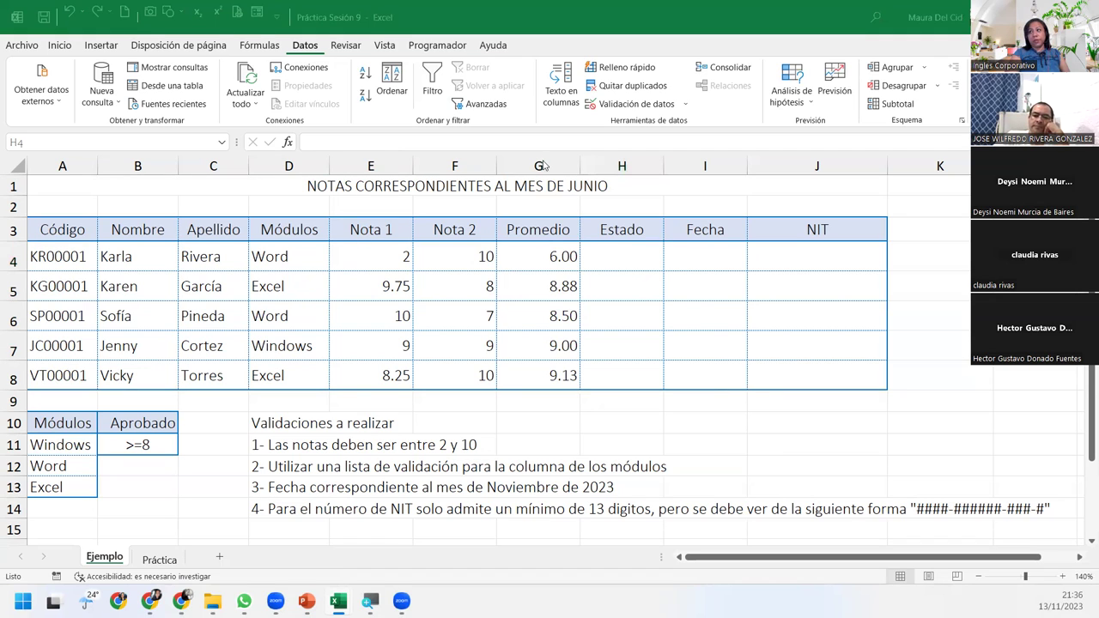
Type =SI(G4>=8;"Aprobado";"Reprobado") into H4, fixing the misspelled Reprobado, without committing
click(650, 256)
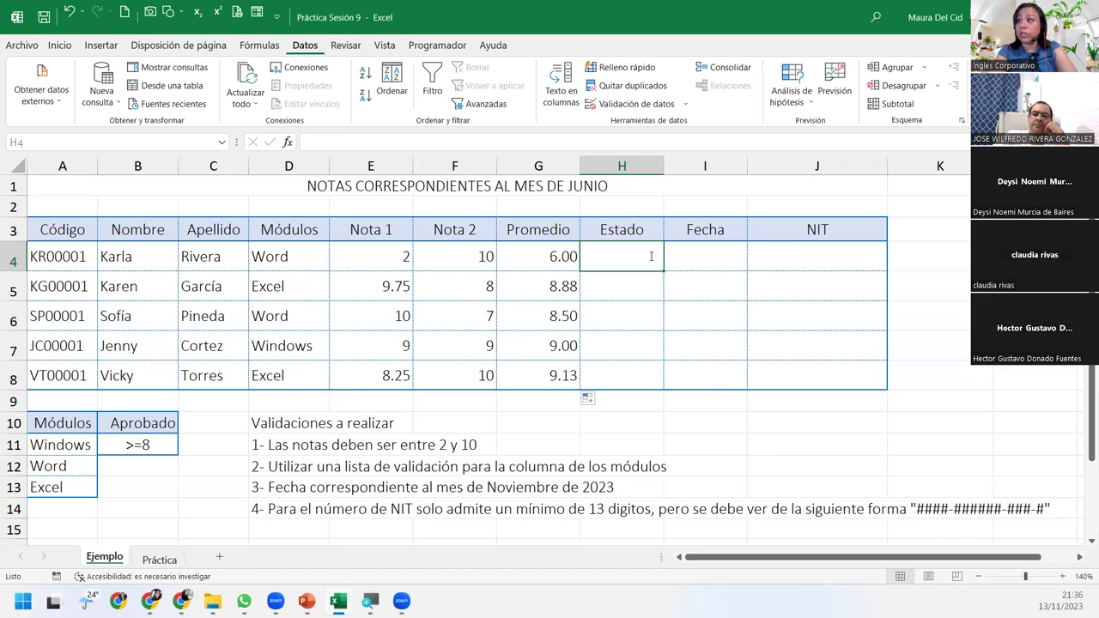
text(=si)
key(Tab)
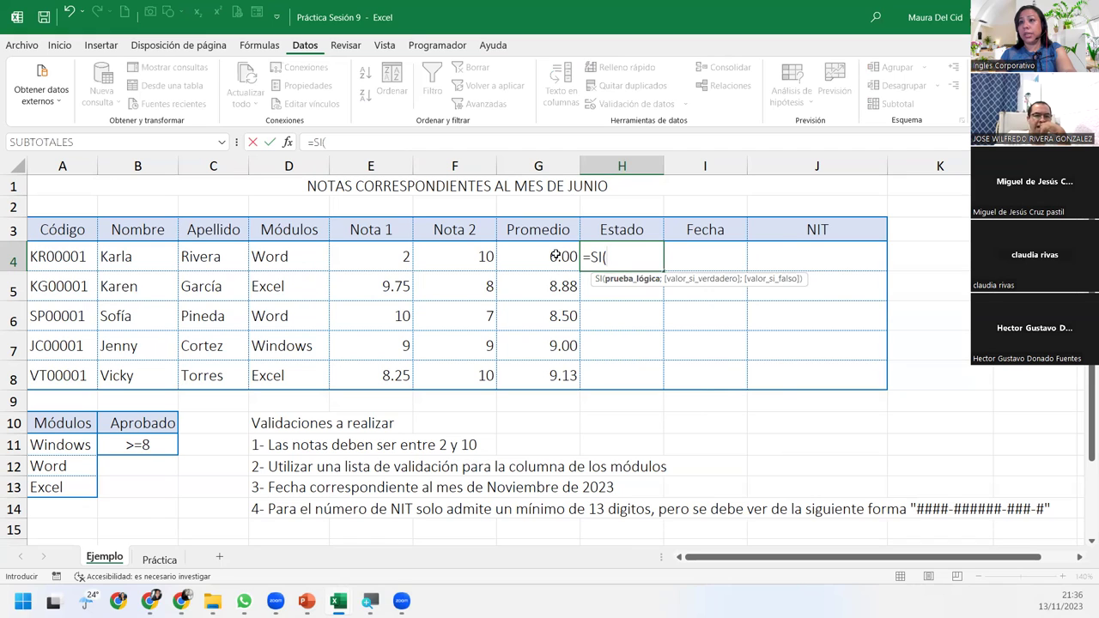
click(555, 255)
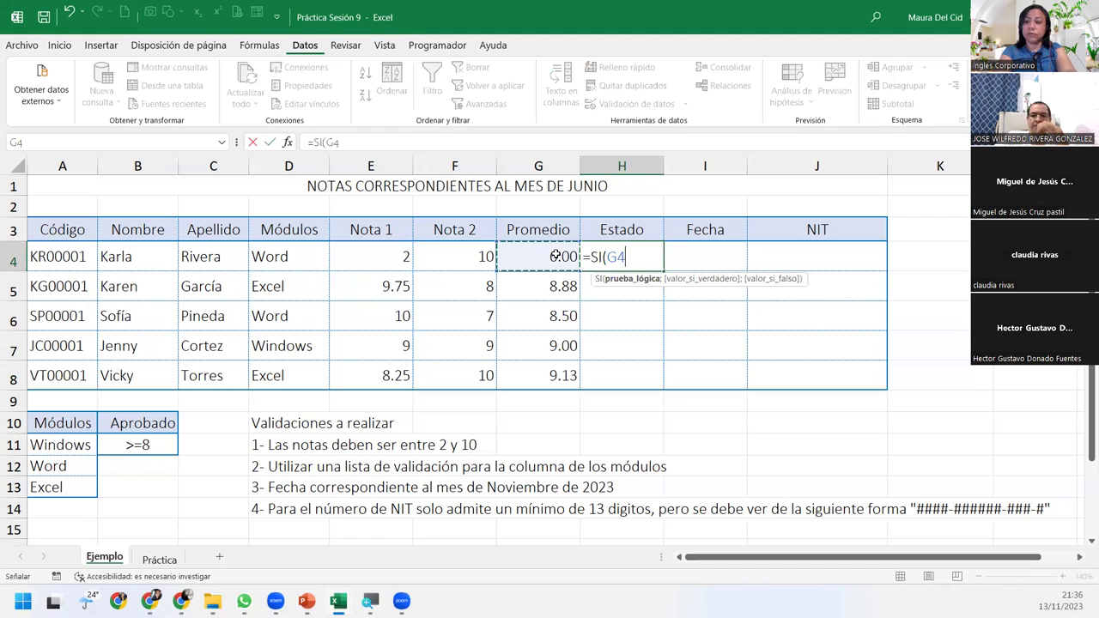
text(>=)
key(BackSpace)
key(BackSpace)
text(>=)
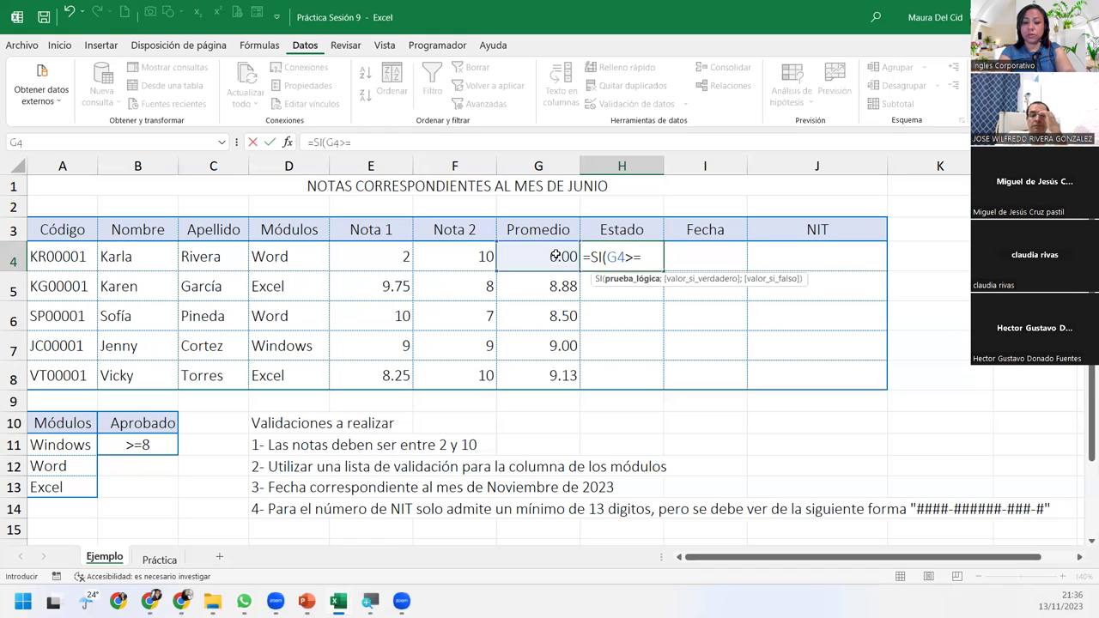
text(8)
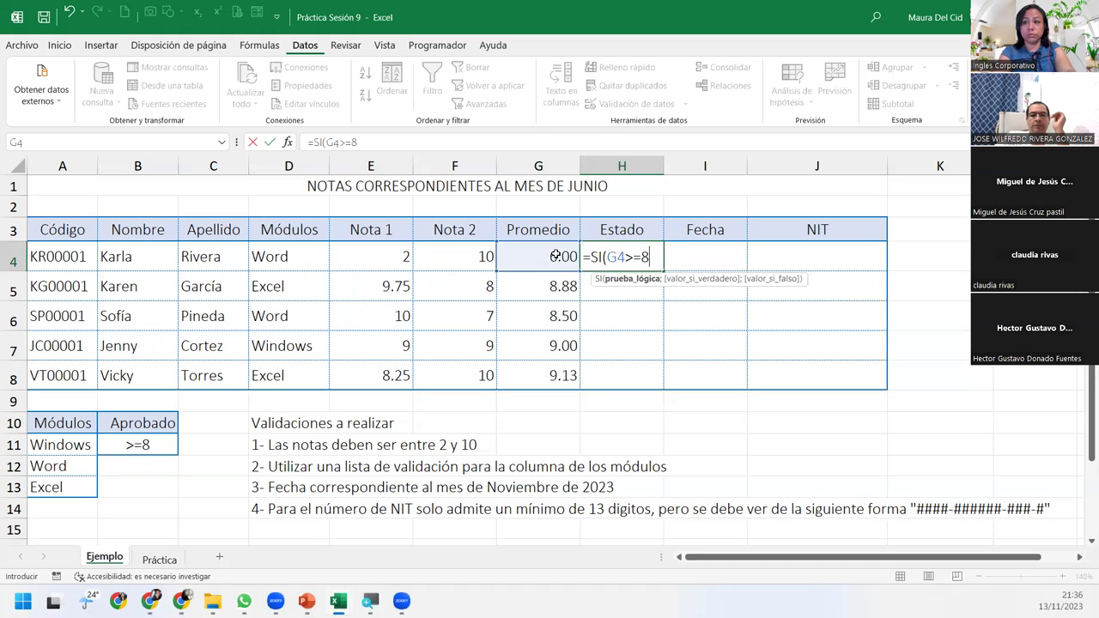
text(;)
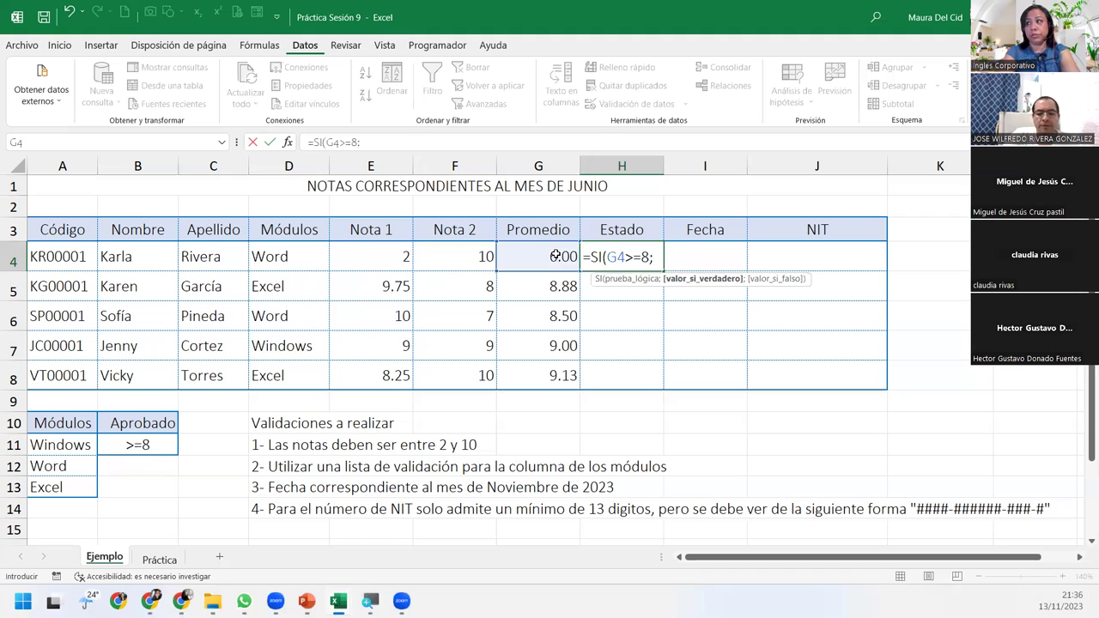
text("Apr)
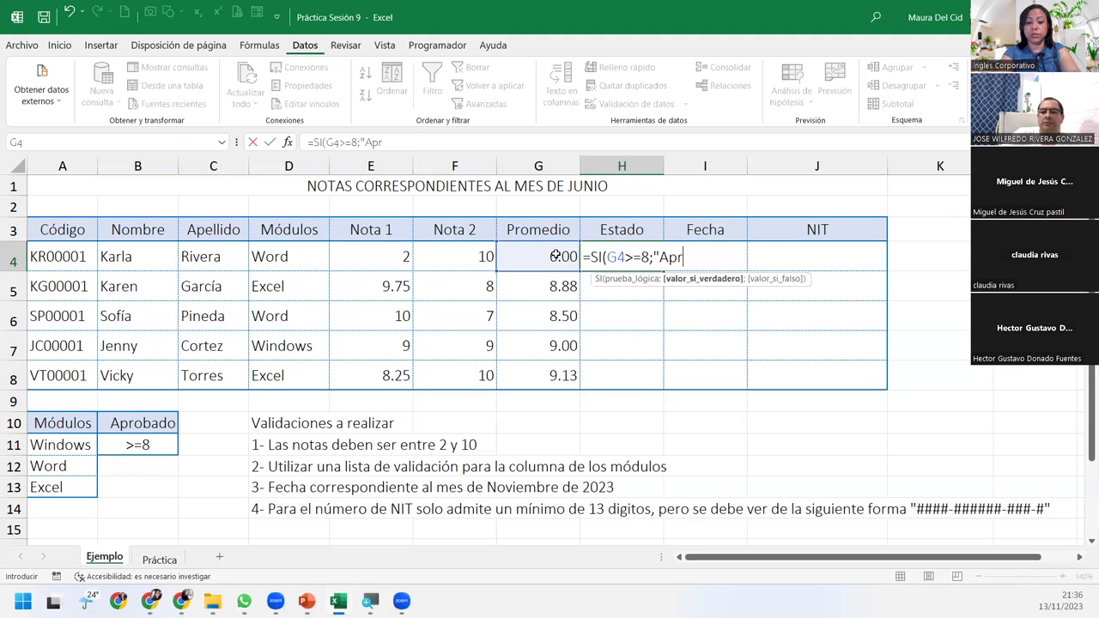
text(obado";)
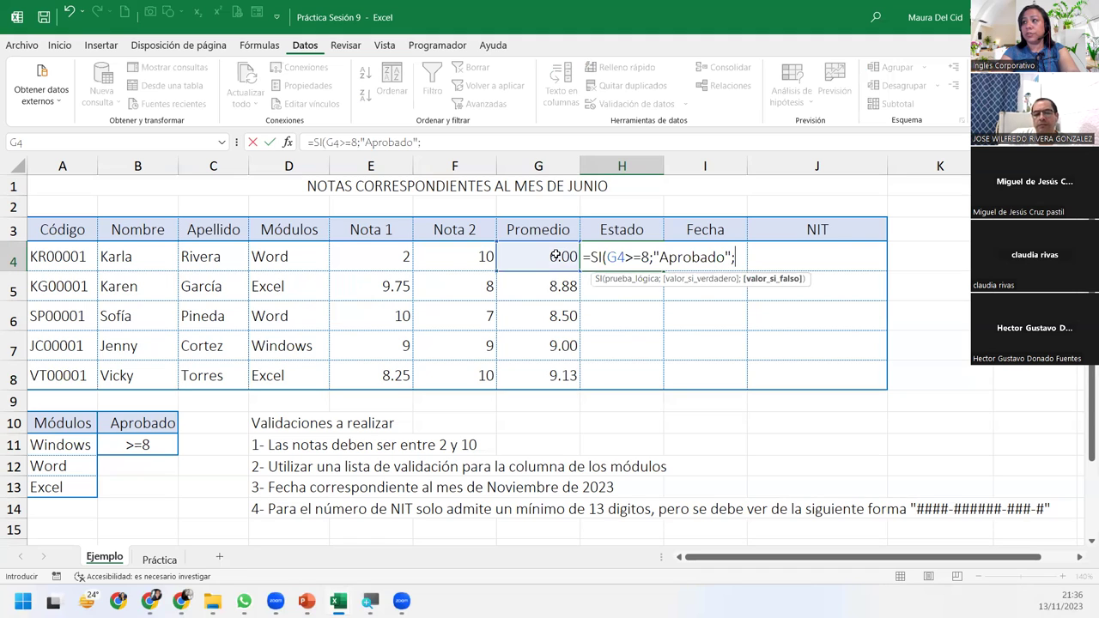
text(")
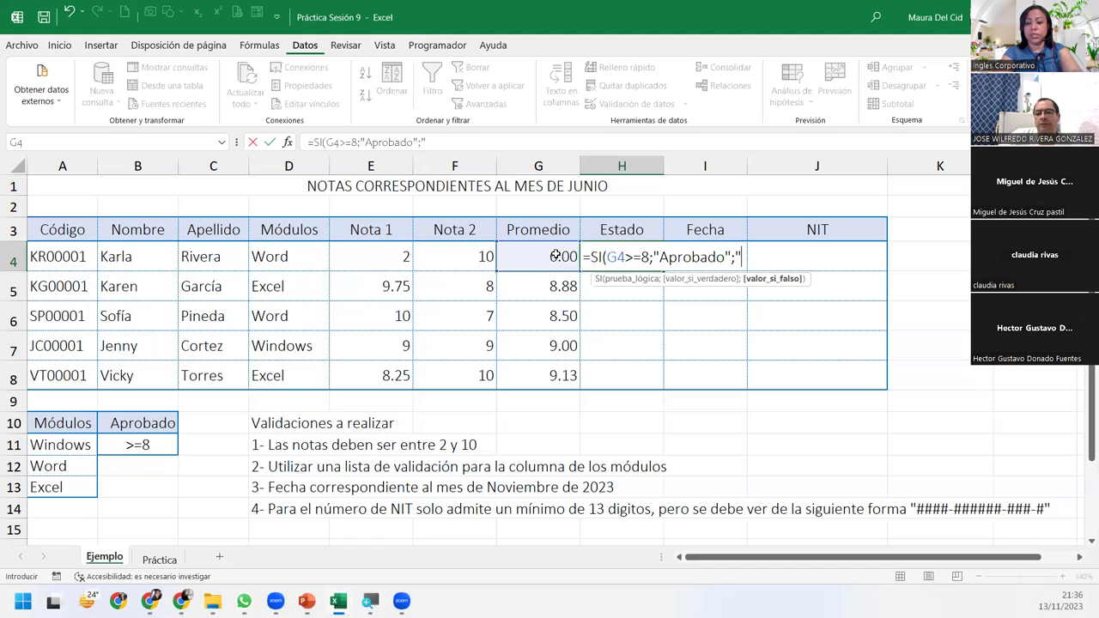
text(Reporb)
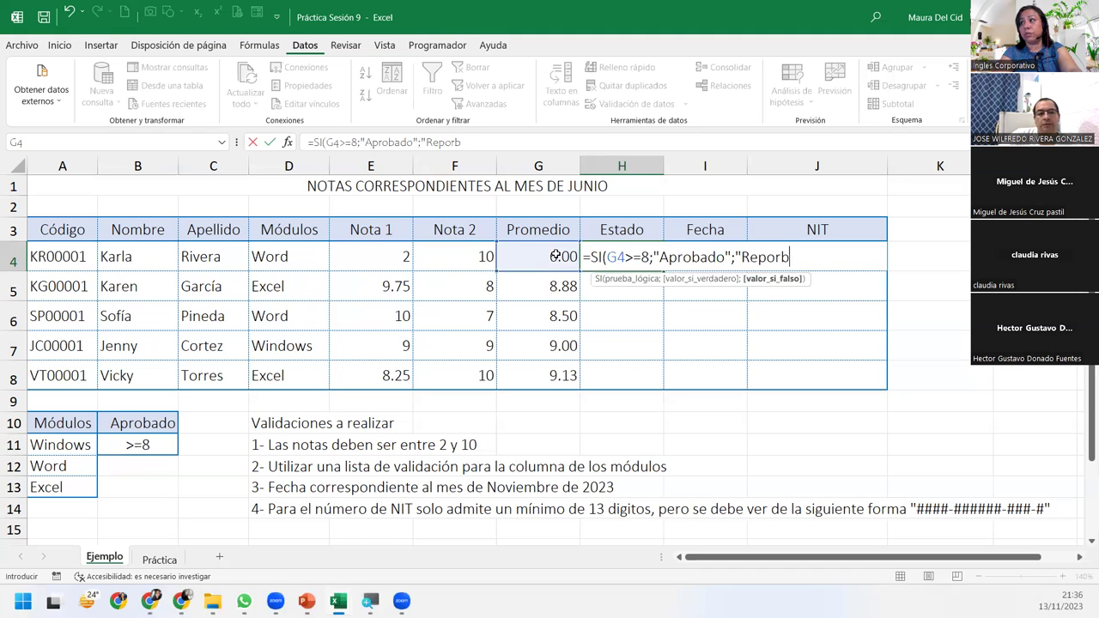
key(BackSpace)
key(BackSpace)
key(BackSpace)
text(robado)
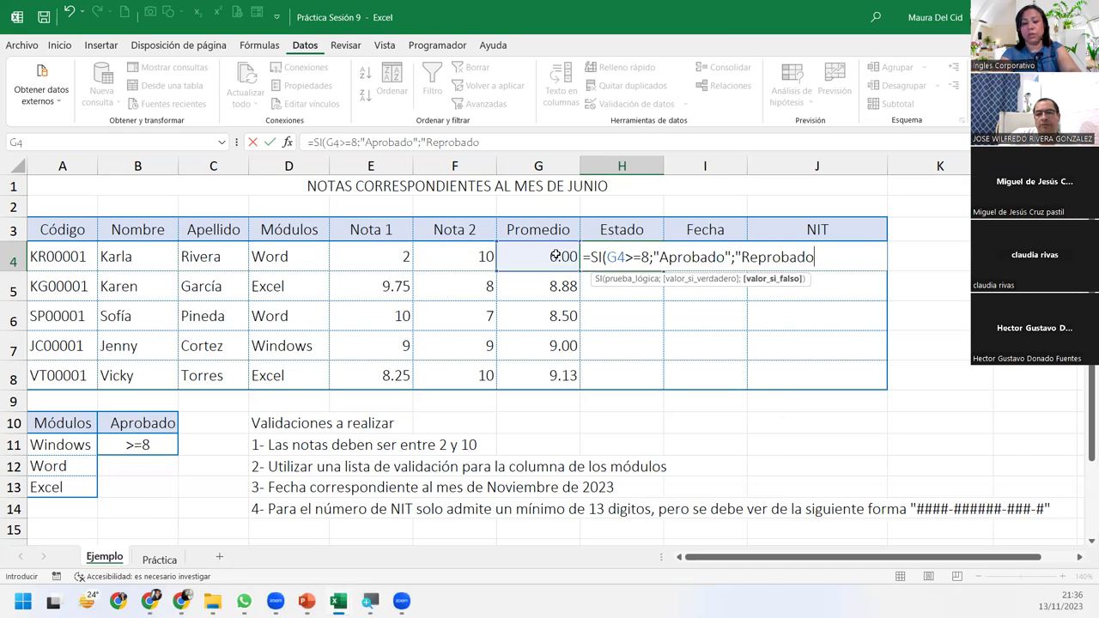
text("))
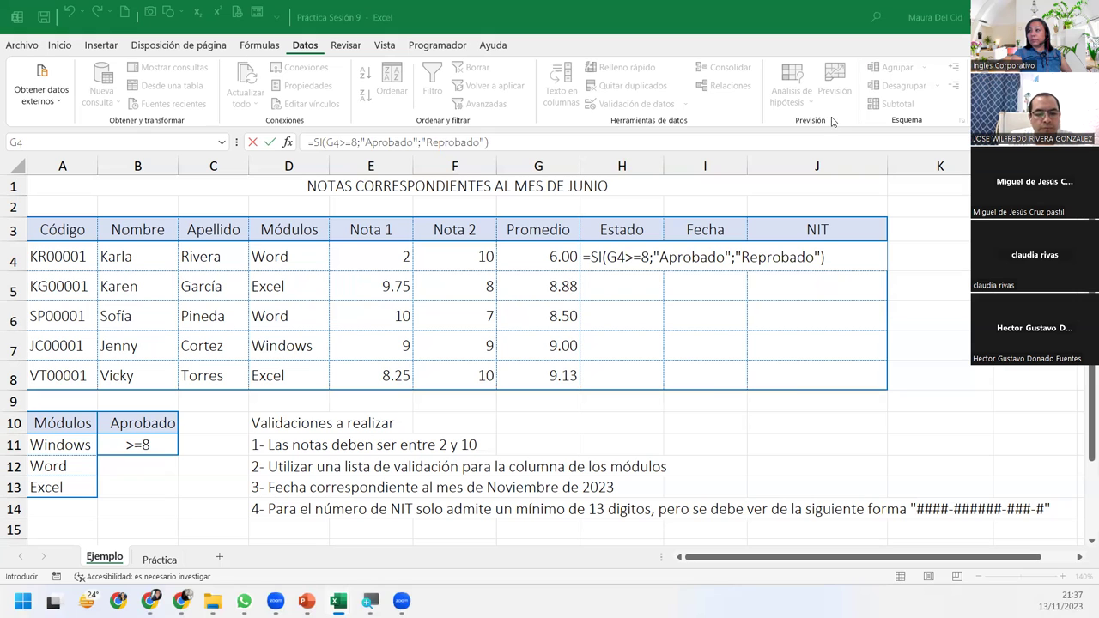
Commit the SI formula in H4 and fill it down to H8
click(885, 247)
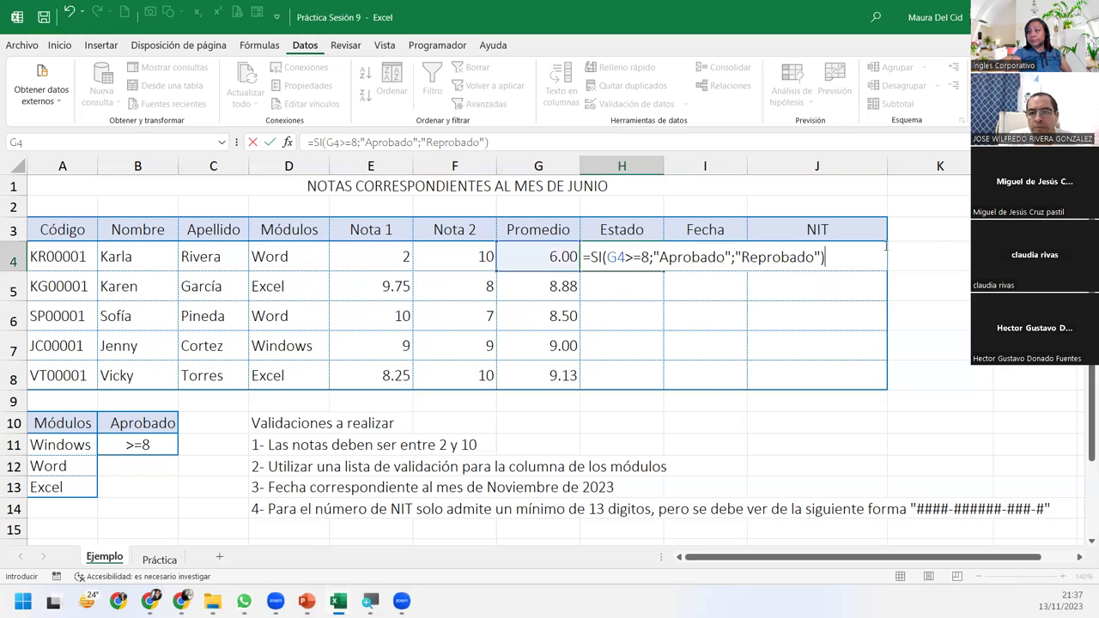
key(Return)
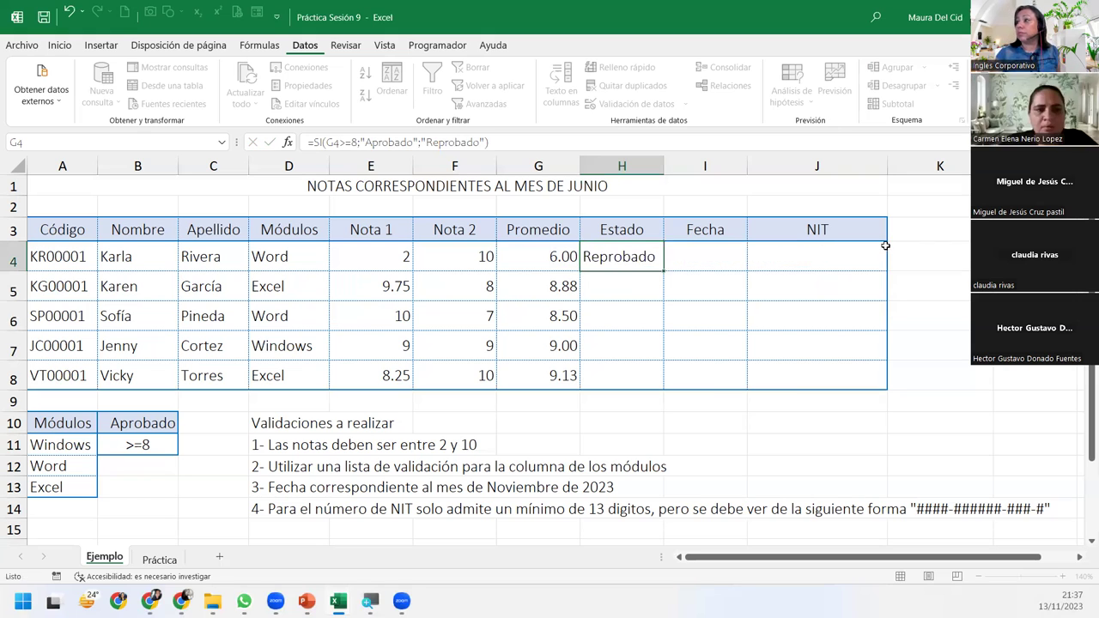
click(648, 264)
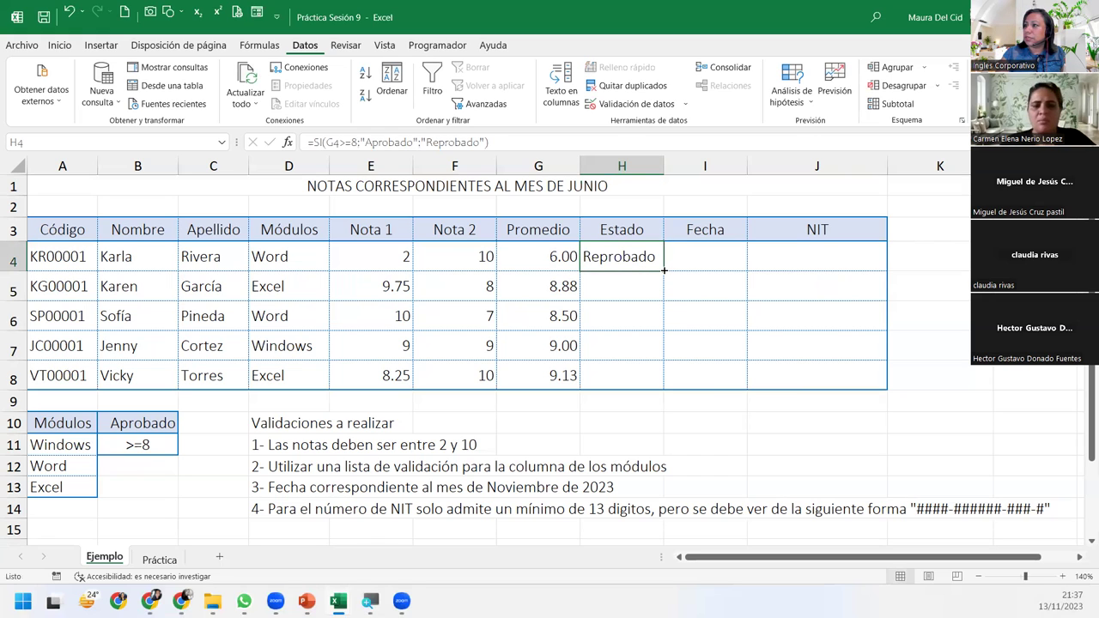
drag(665, 371, 666, 379)
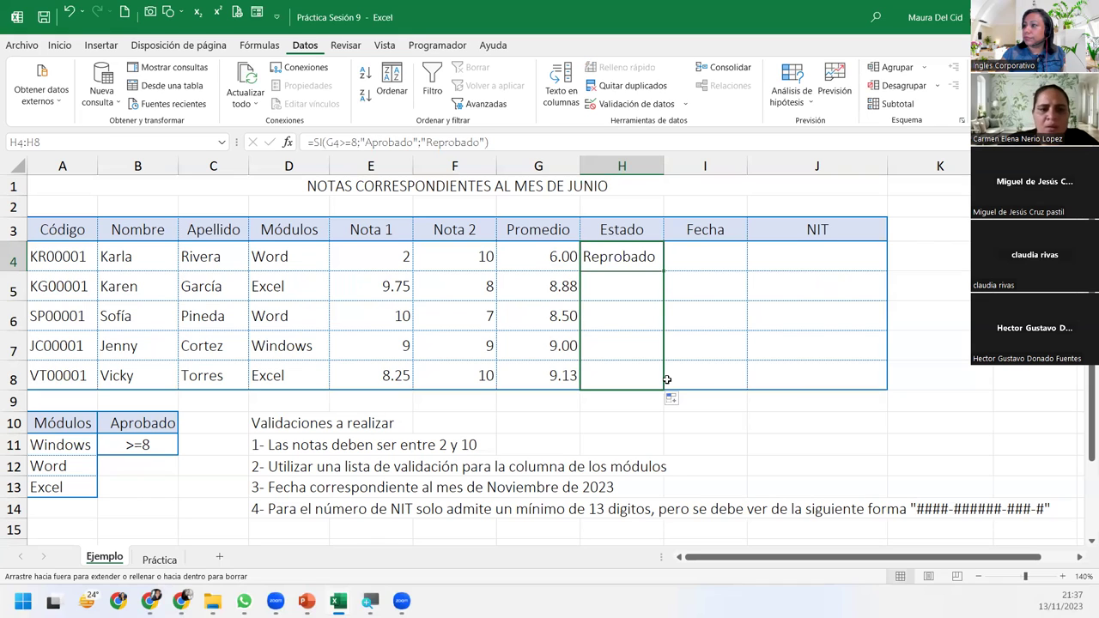
click(674, 399)
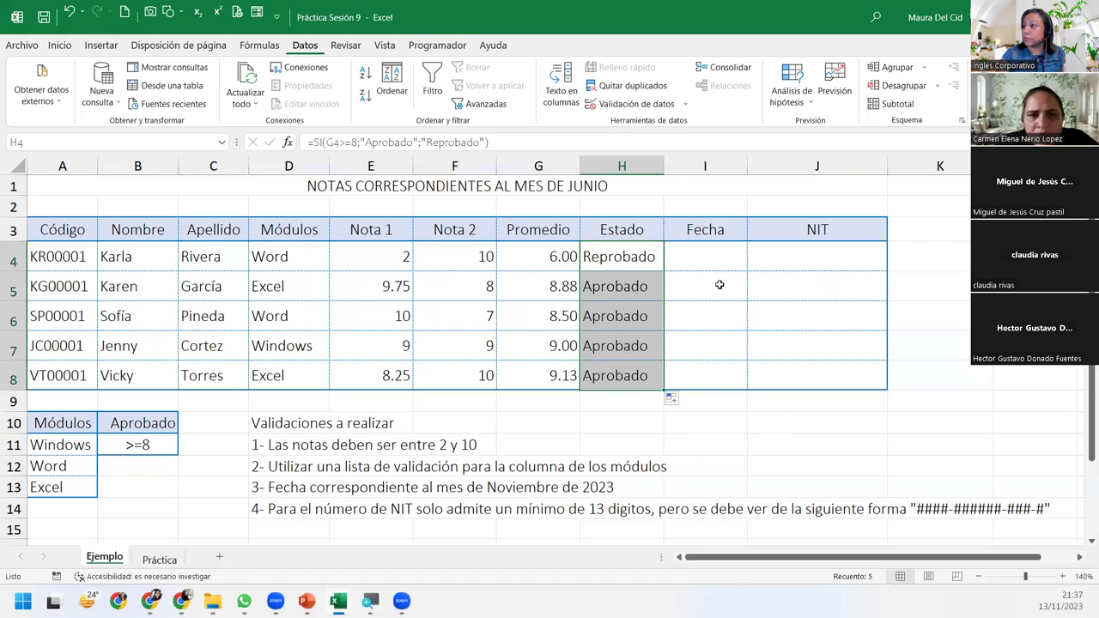
click(738, 260)
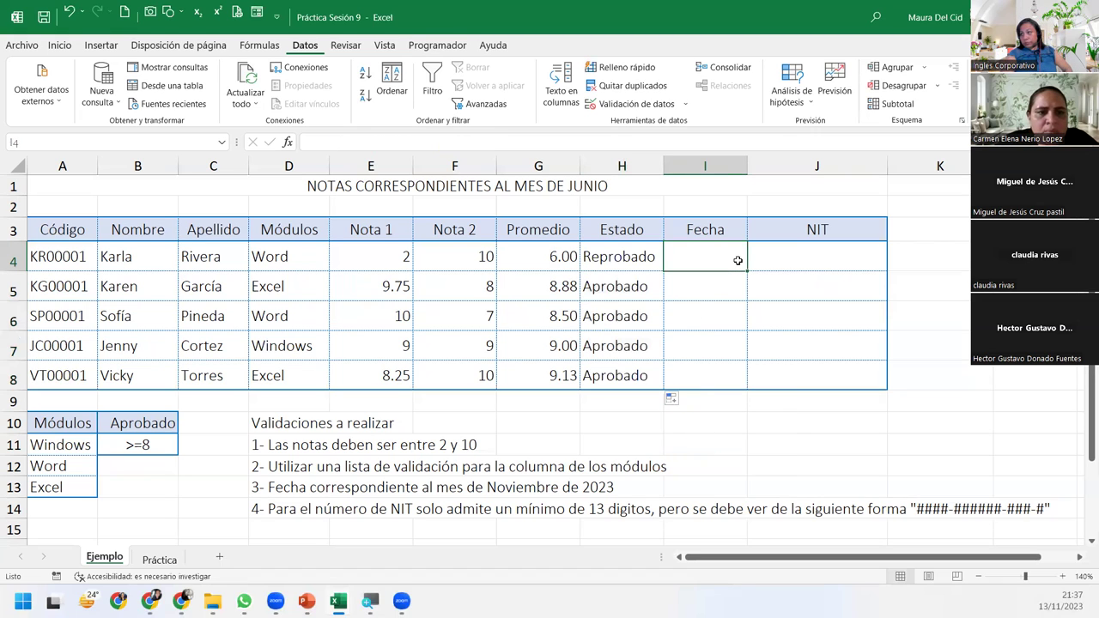
key(Left)
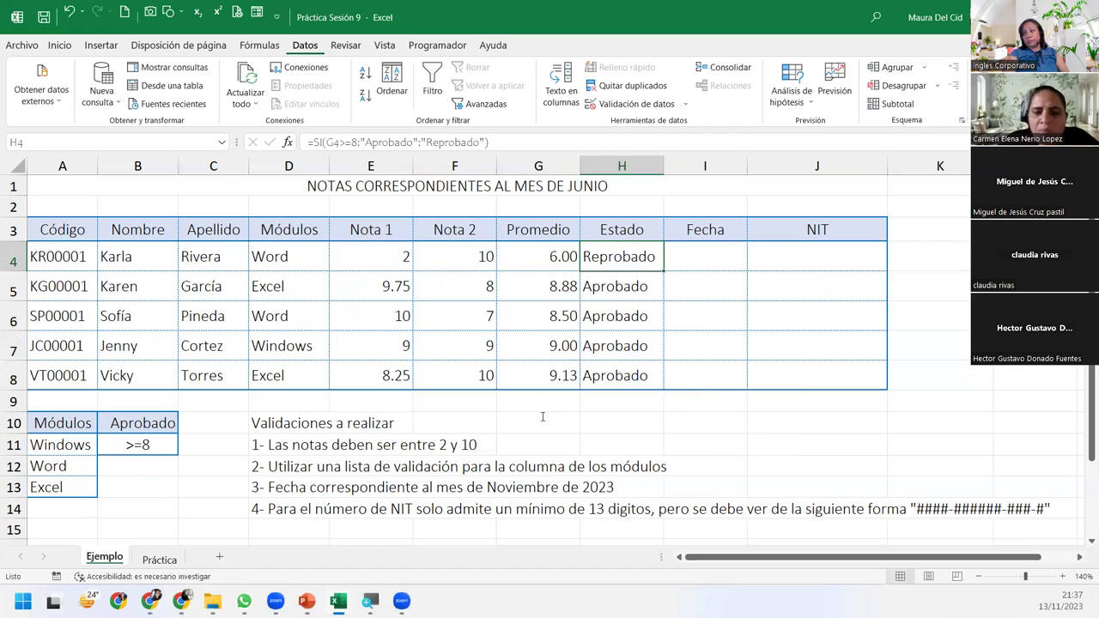
key(F2)
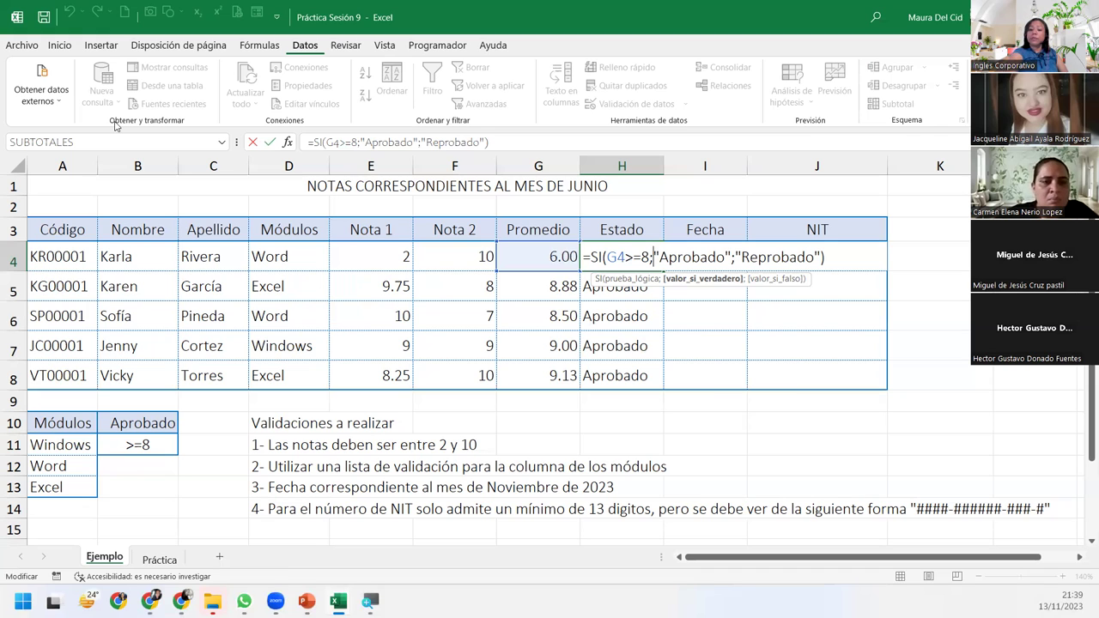
Commit the pass/fail formula in H4 and select the empty Fecha cells I4:I8
key(Return)
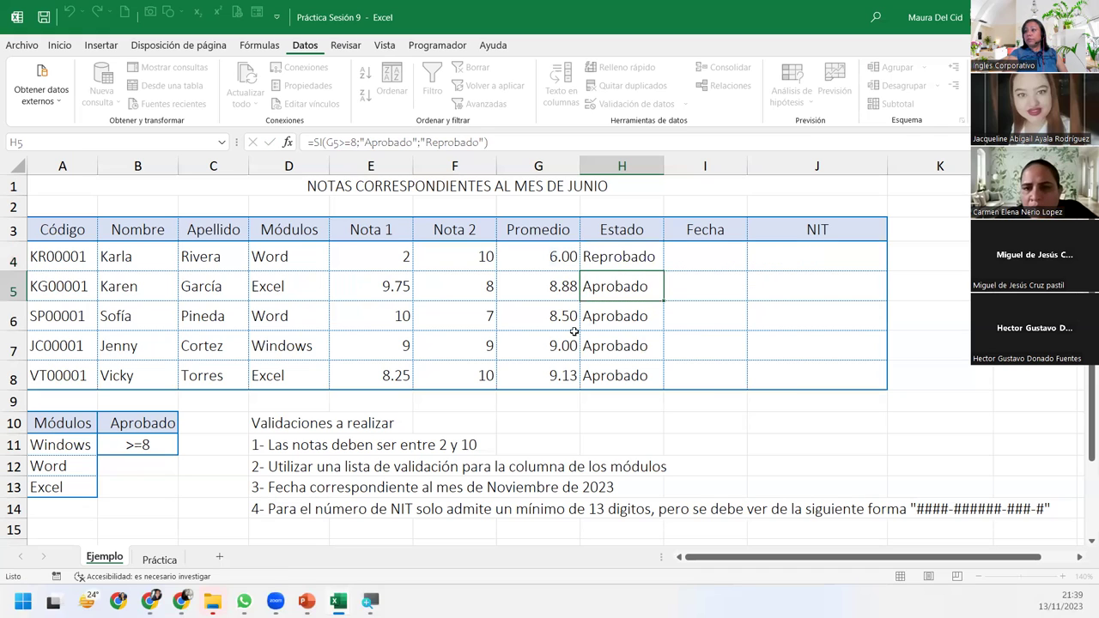
drag(729, 287, 739, 366)
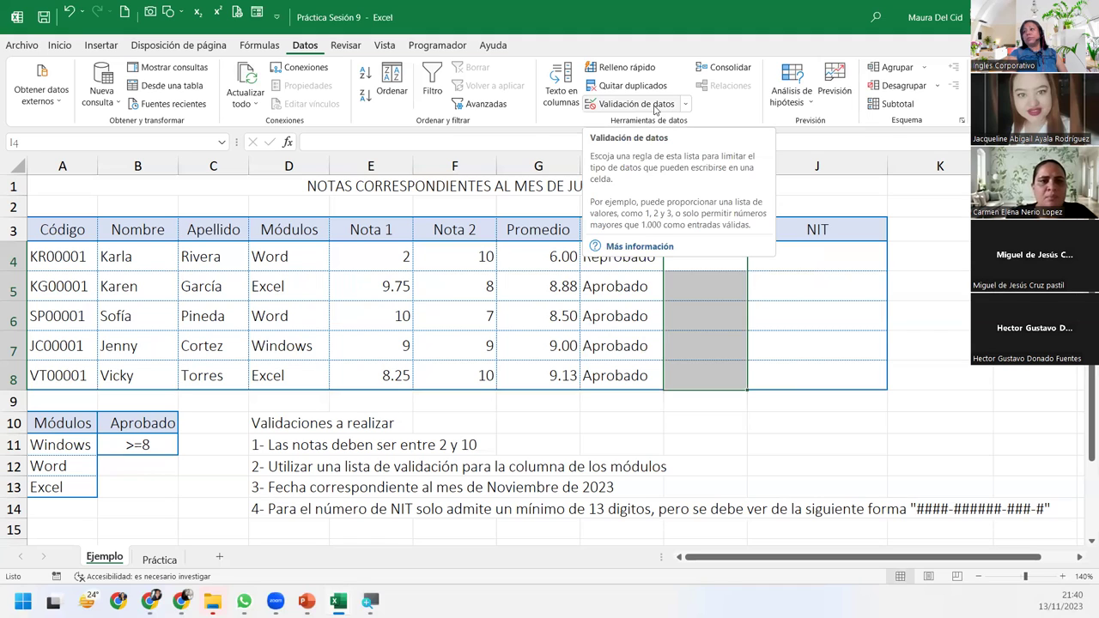
Open Validación de datos for the Fecha cells and restrict them to dates 'entre' two limits
click(654, 108)
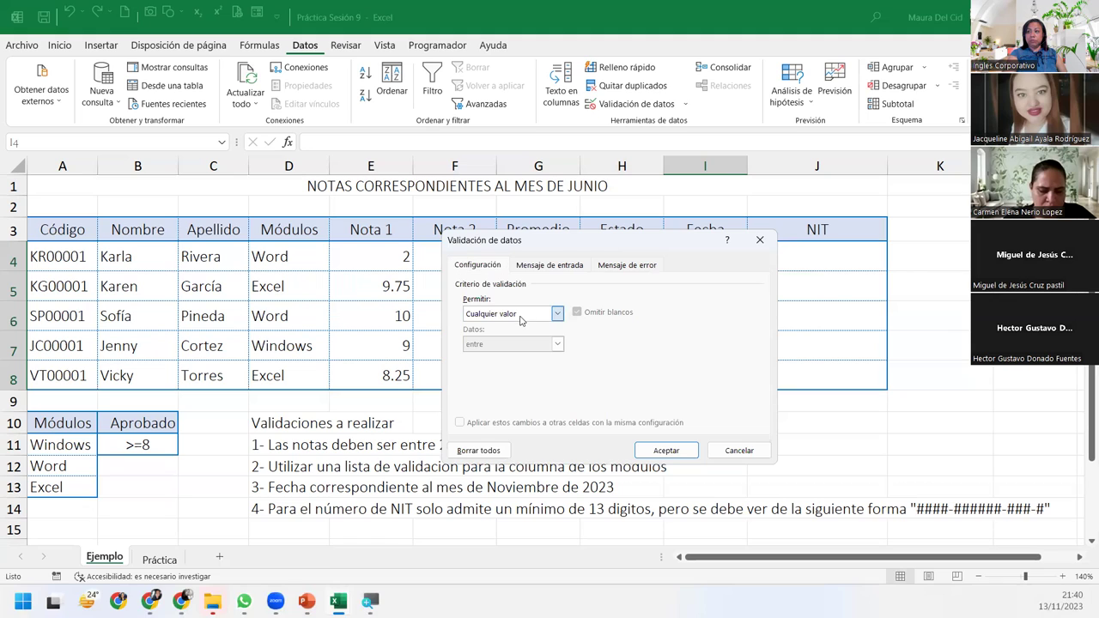
click(519, 320)
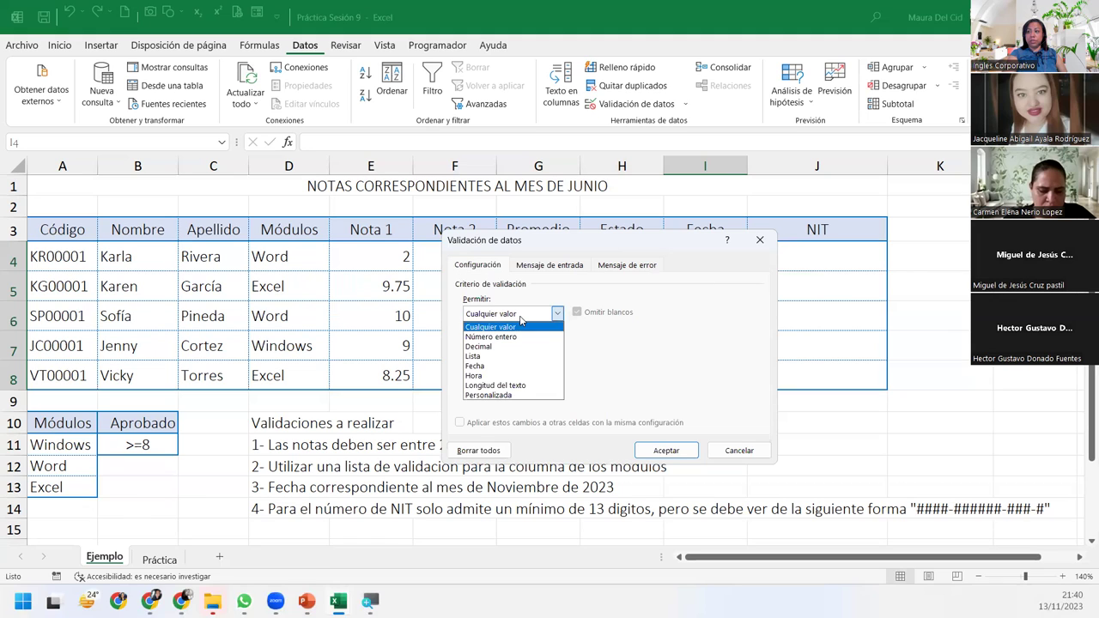
click(505, 366)
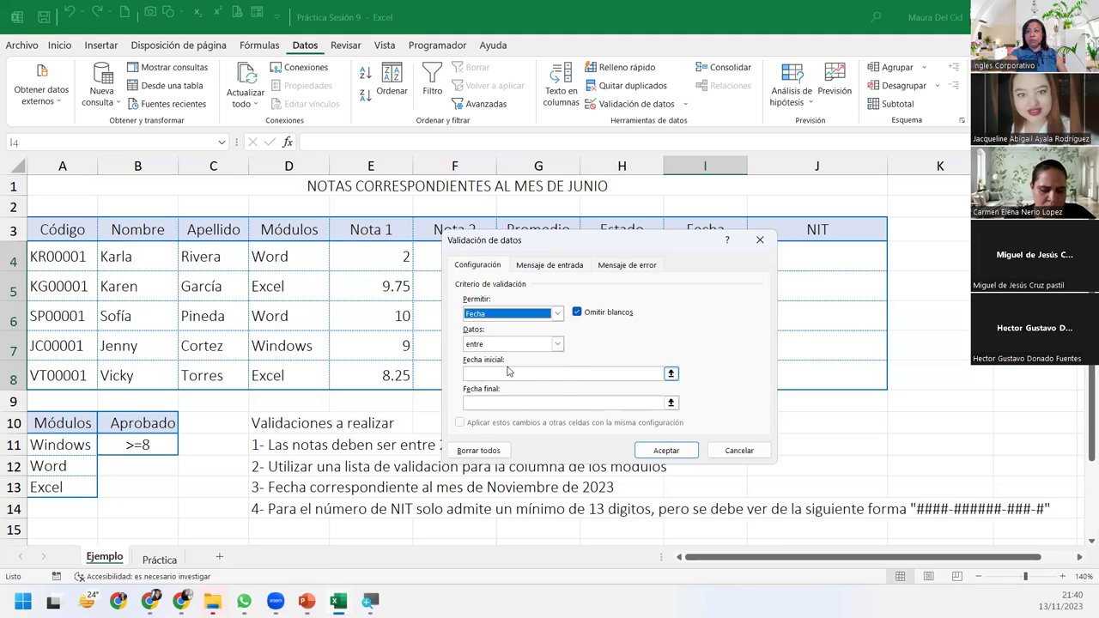
click(515, 372)
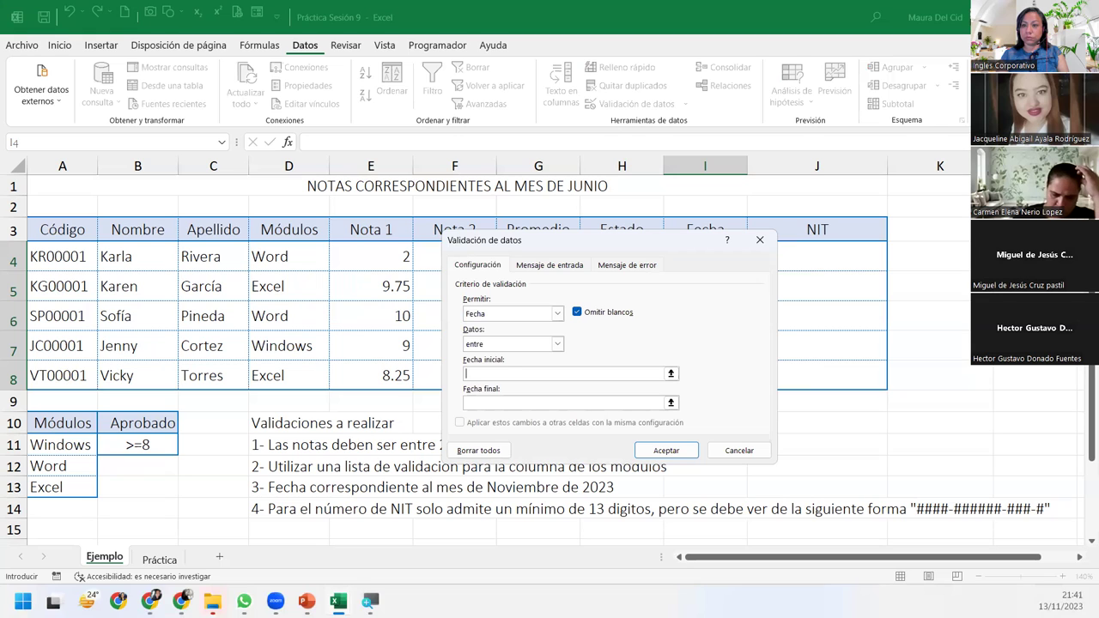
Set the date range 01/11/2023 to 30/11/2023, correcting the invalid end date 31/11/2023
click(332, 224)
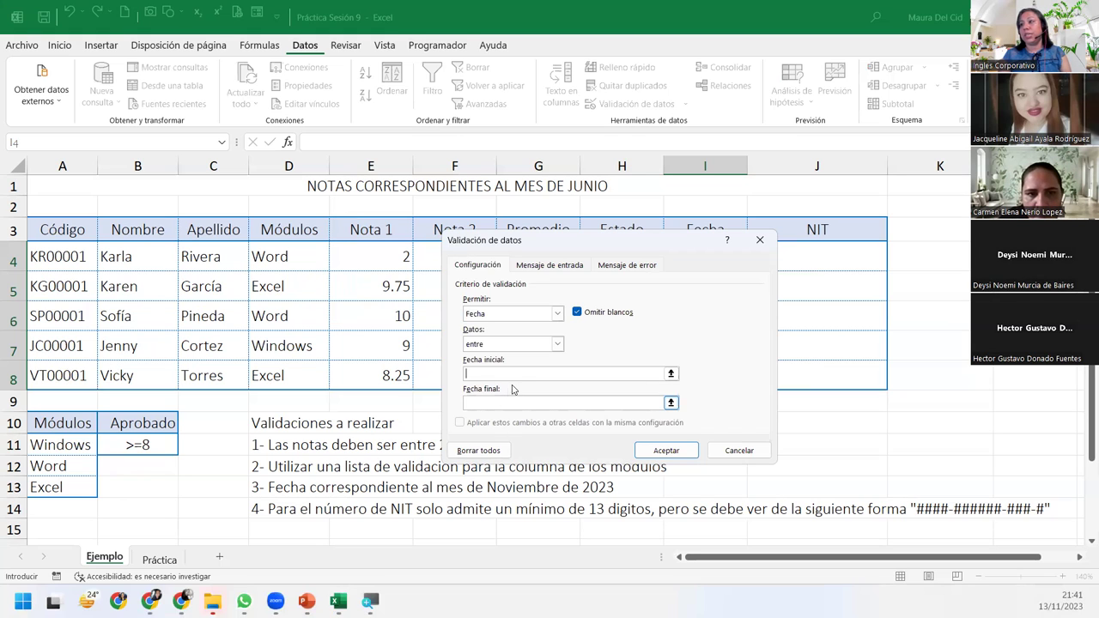
text(01/11/2023)
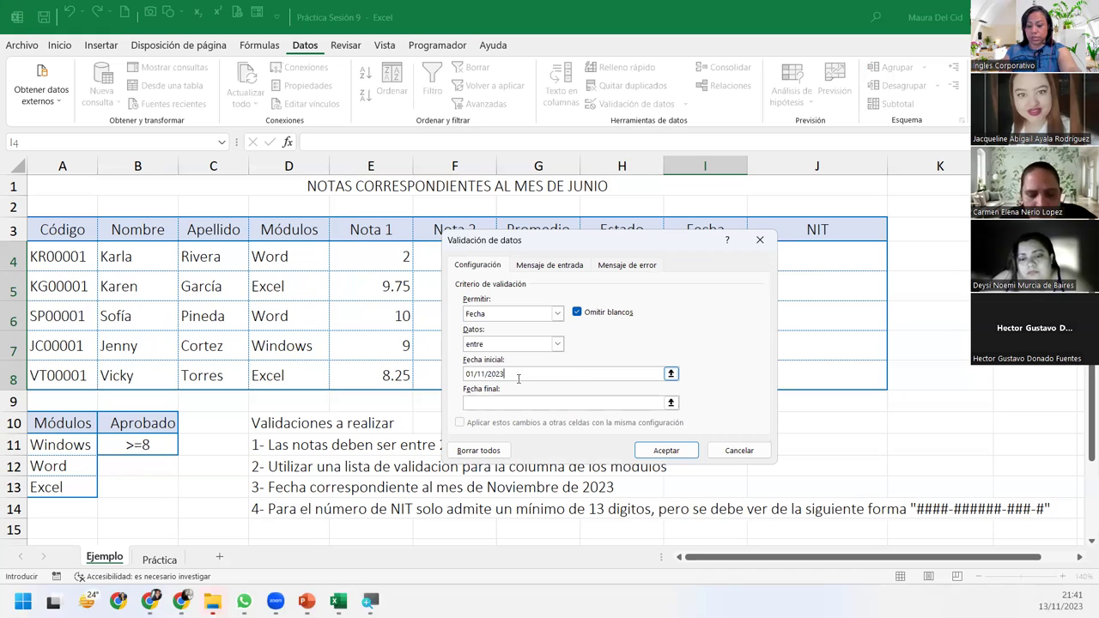
click(519, 400)
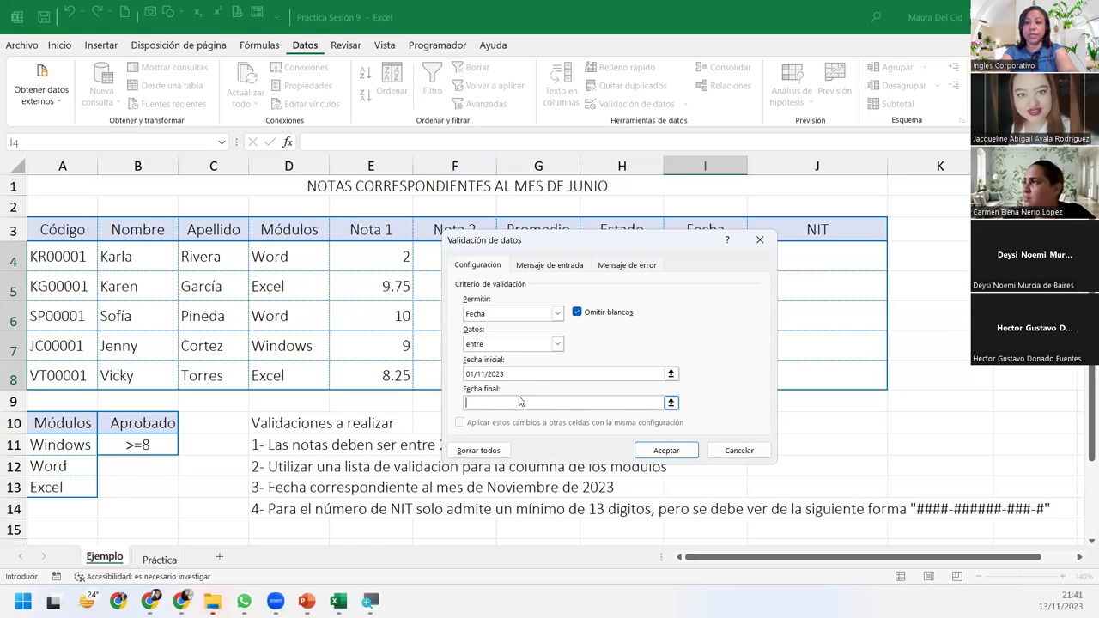
text(31/11/2023)
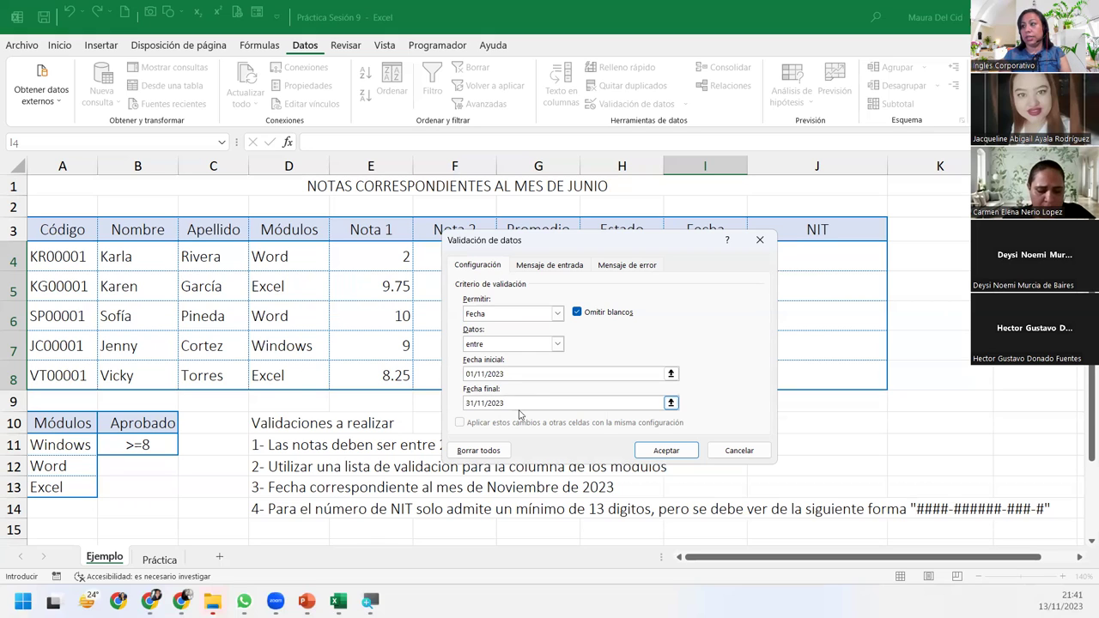
click(684, 460)
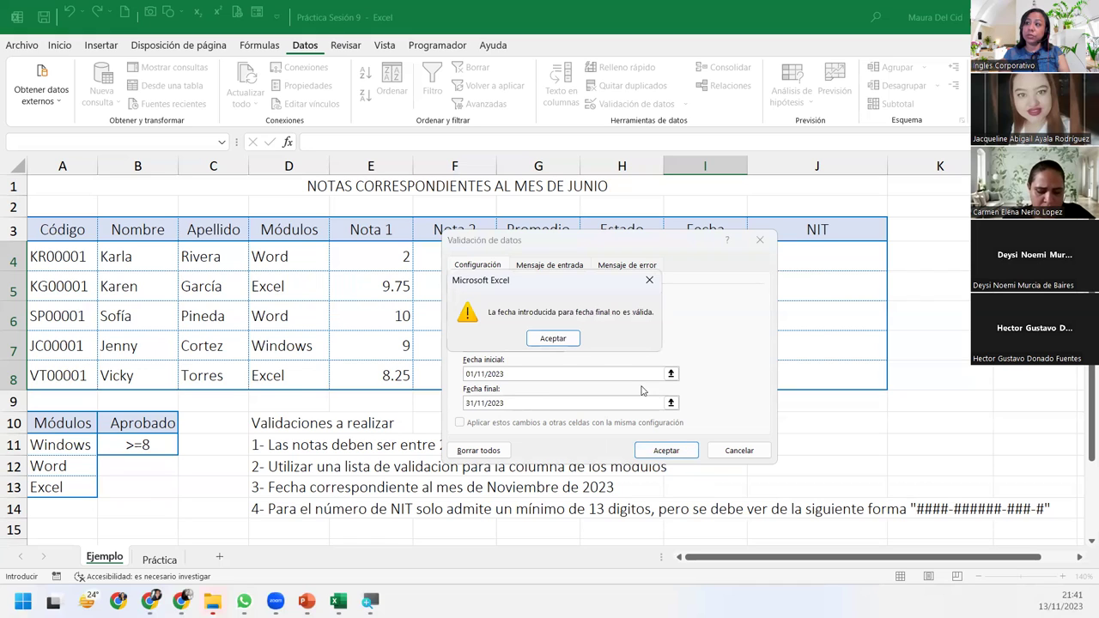
click(554, 339)
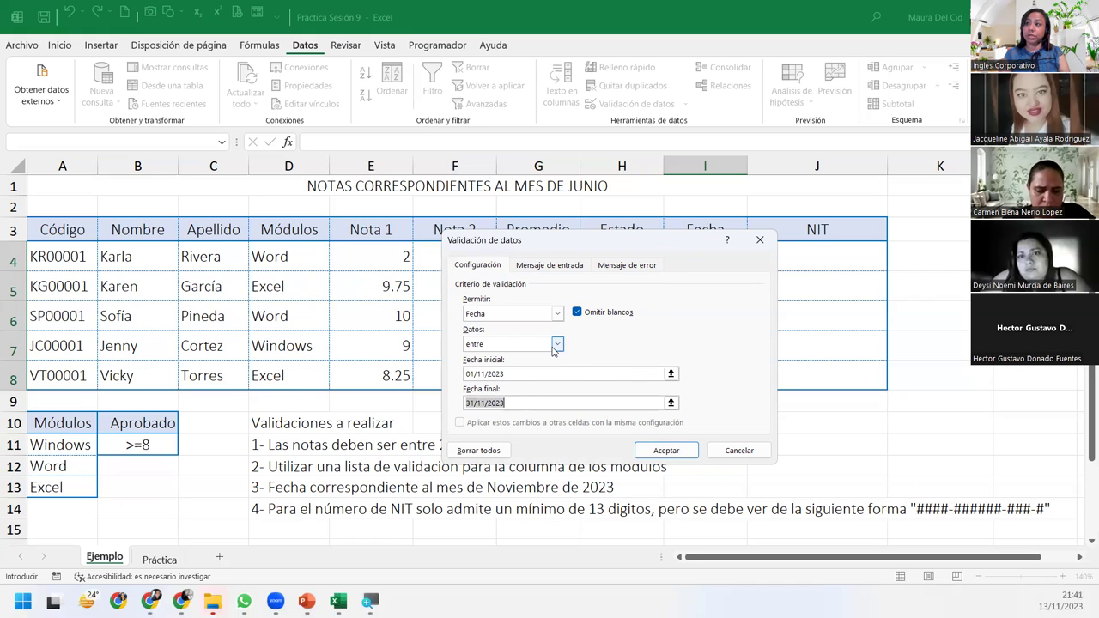
click(473, 402)
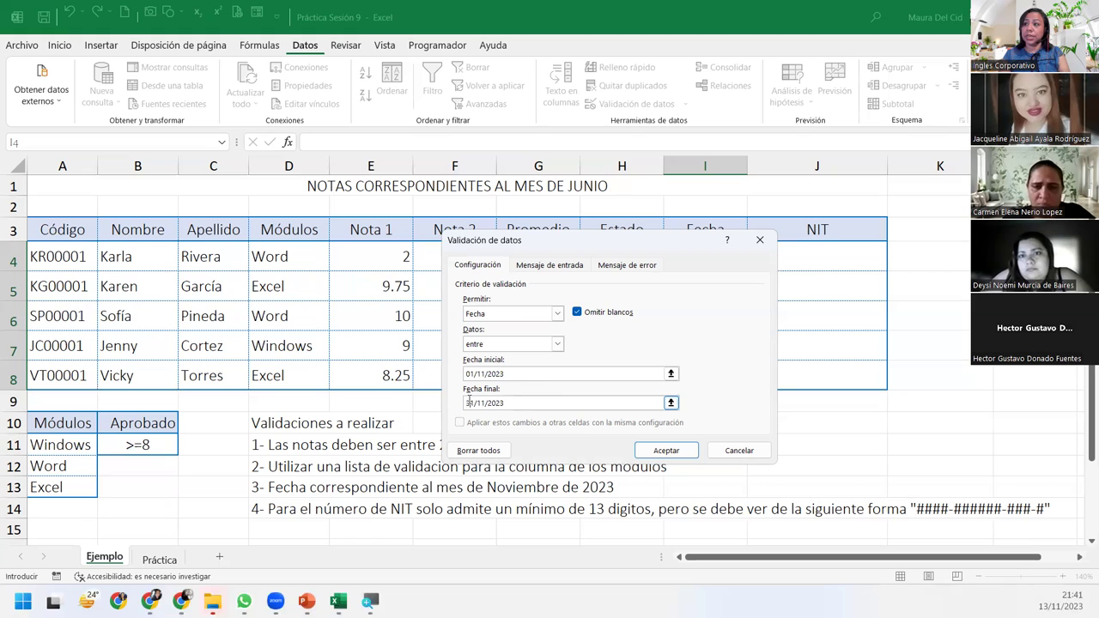
key(BackSpace)
text(0)
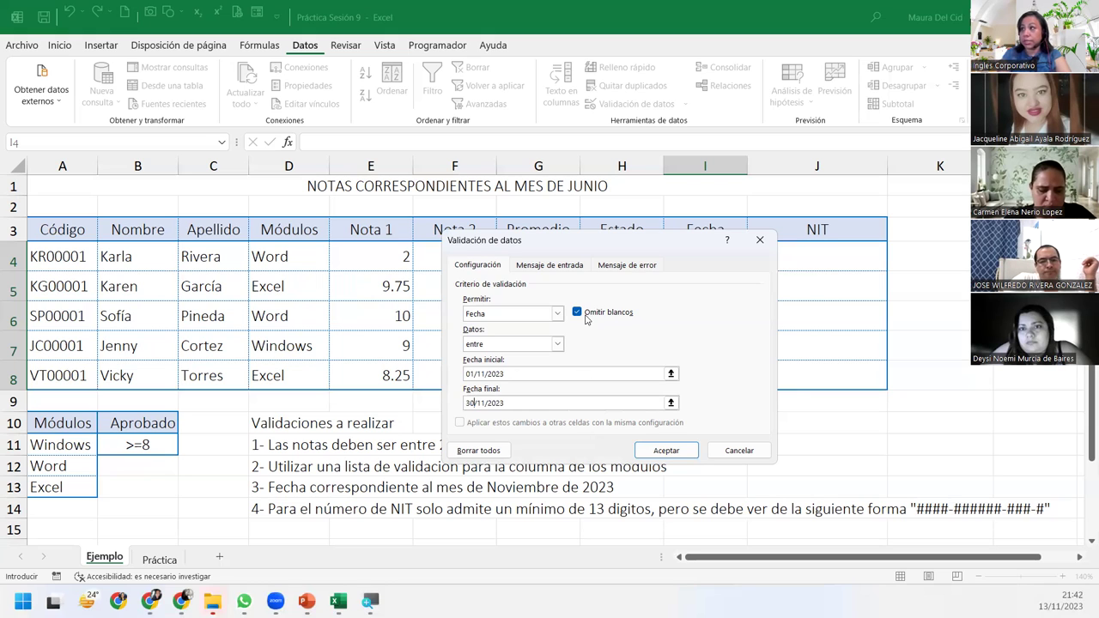
Write the input message 'La fecha a introducir debe tener el siguiente formato dd/mm/aaaa (01/11/2023)'
click(572, 270)
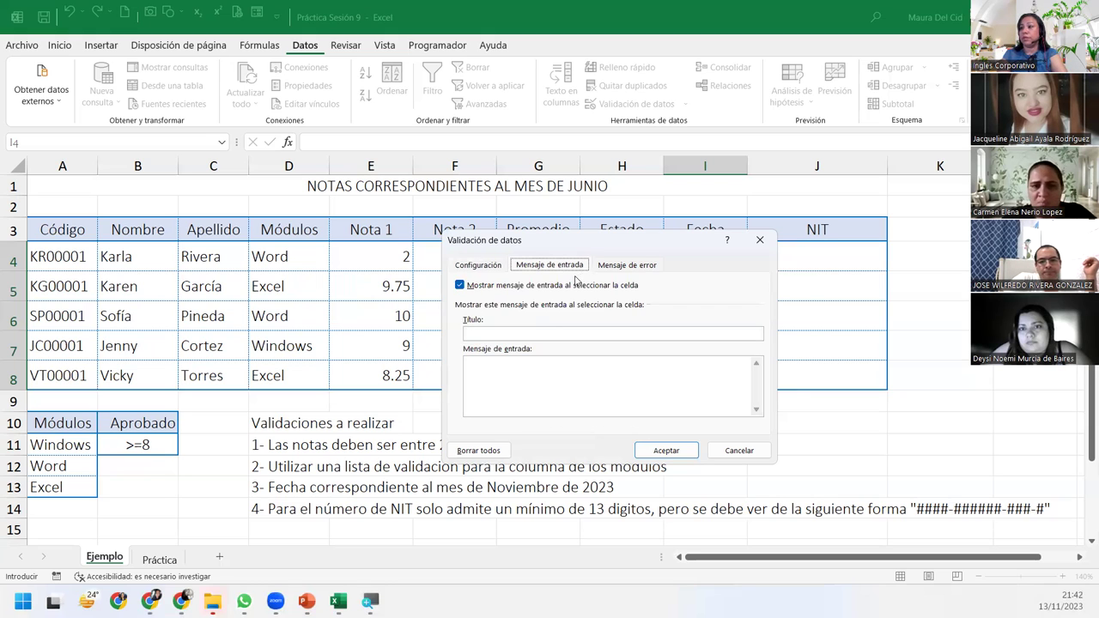
click(545, 376)
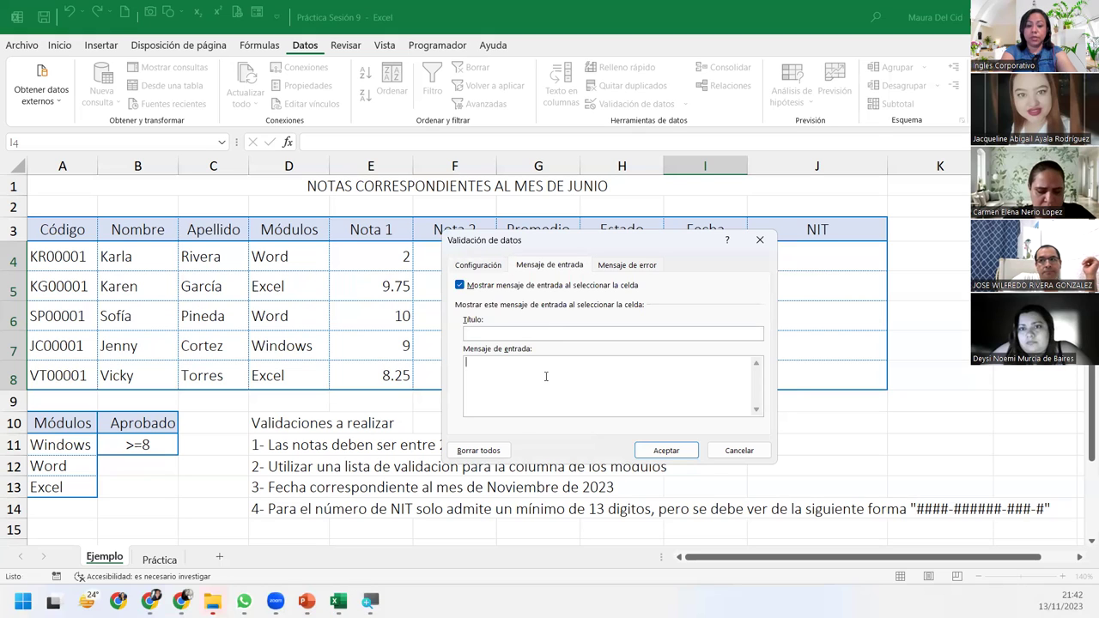
text(La fecha a introducir debe tener el siguiente form)
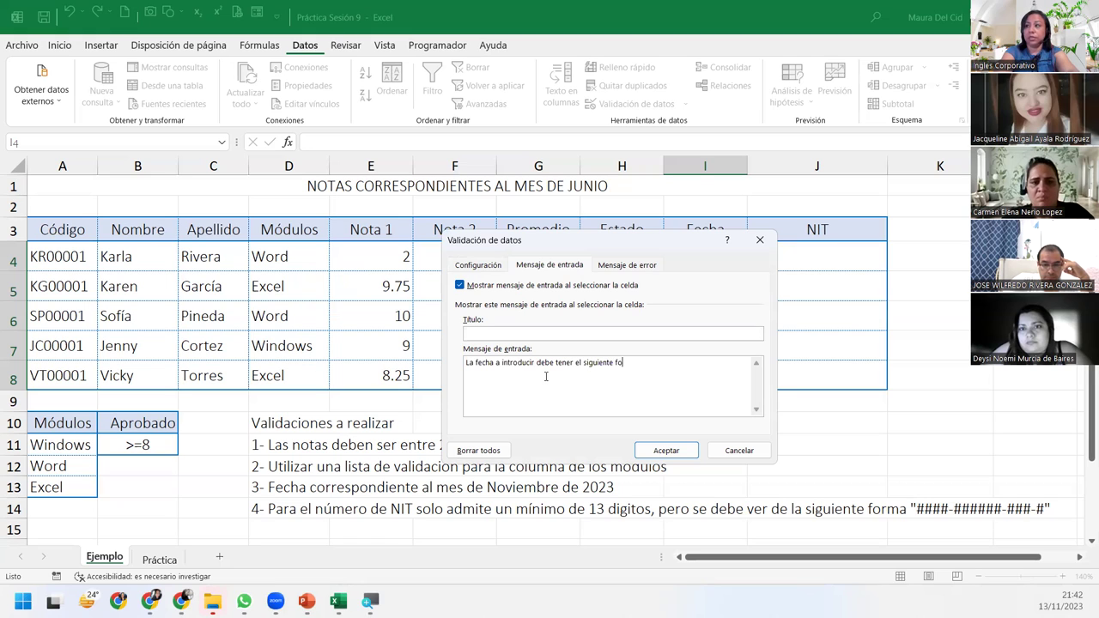
text(ato )
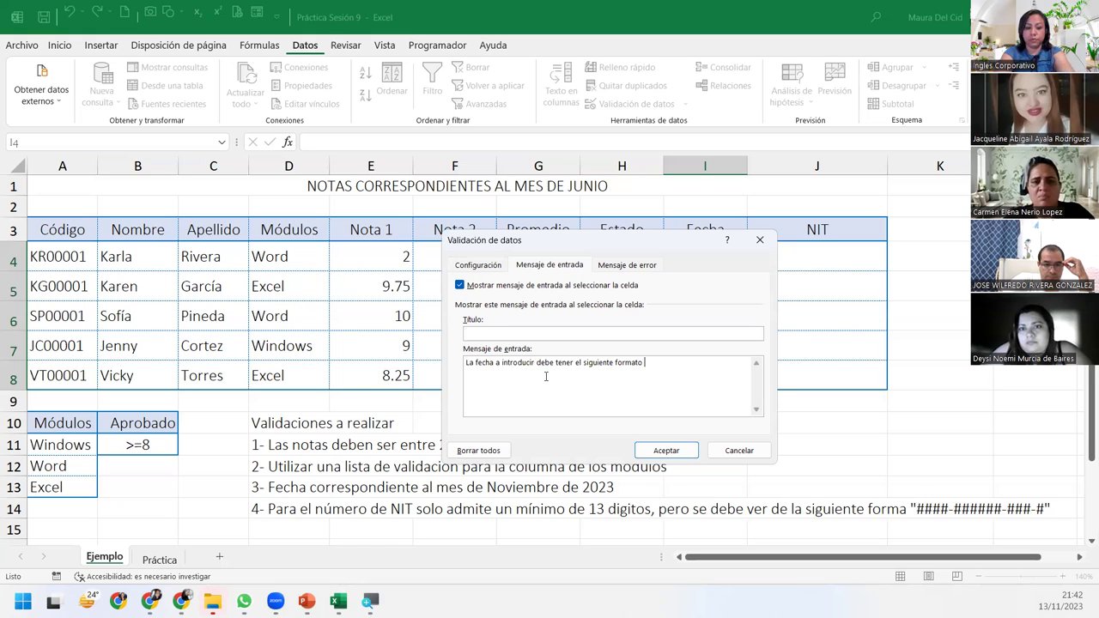
text(dd)
text(/)
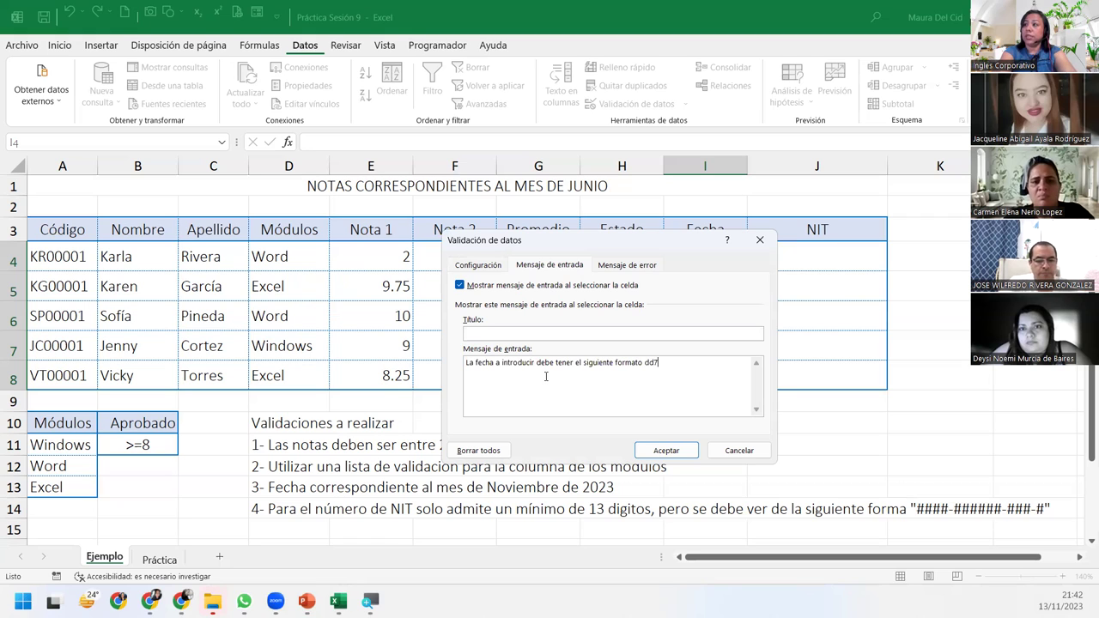
text(mm/)
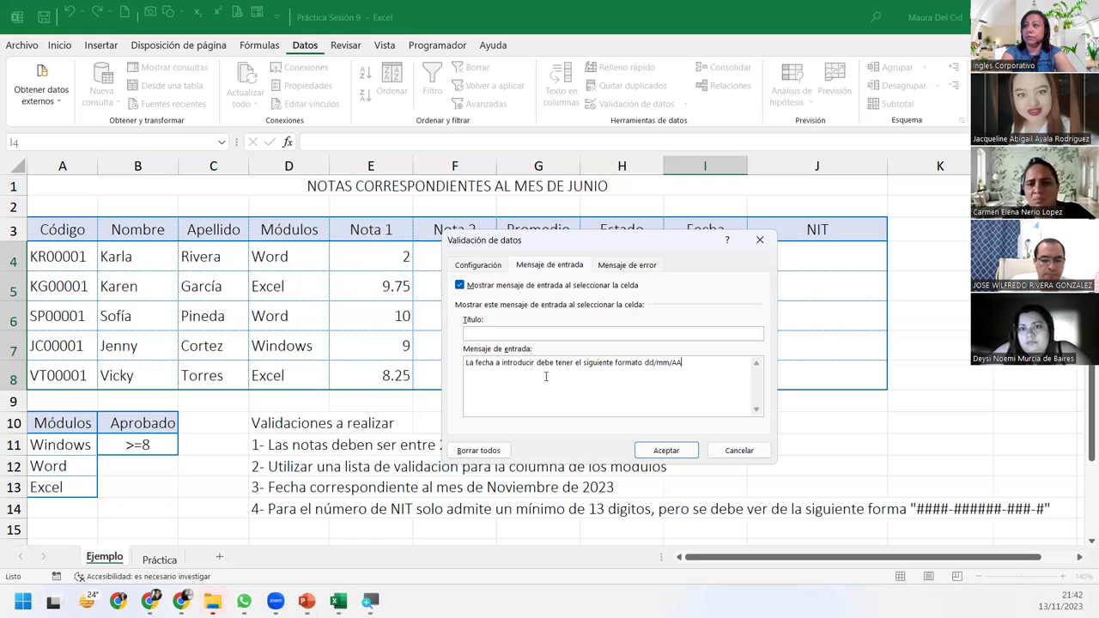
text(aaaa ()
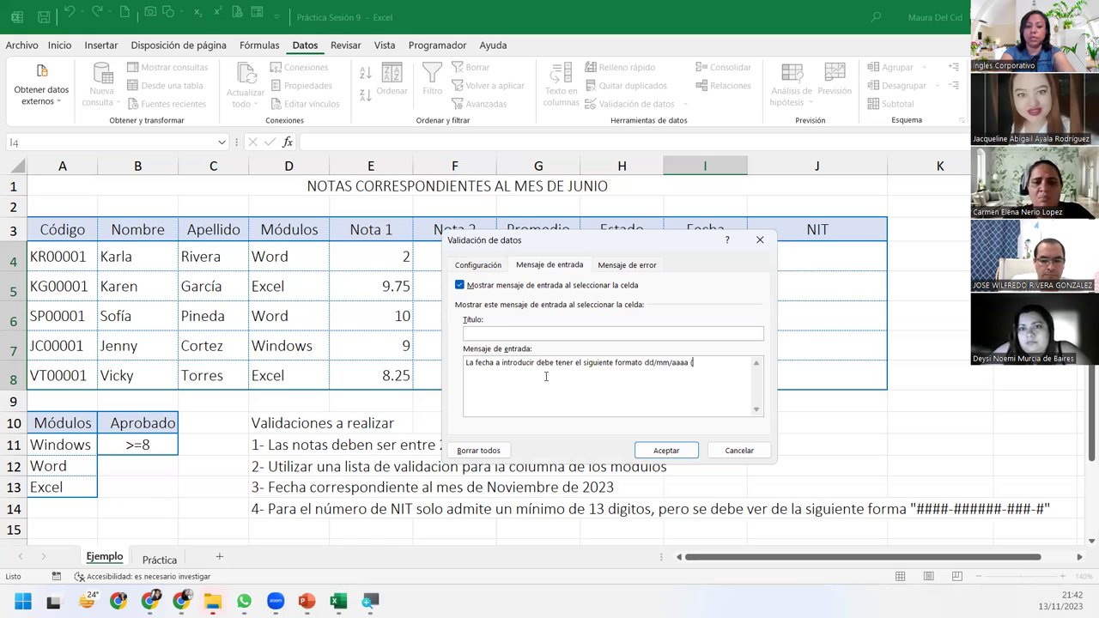
text(01)
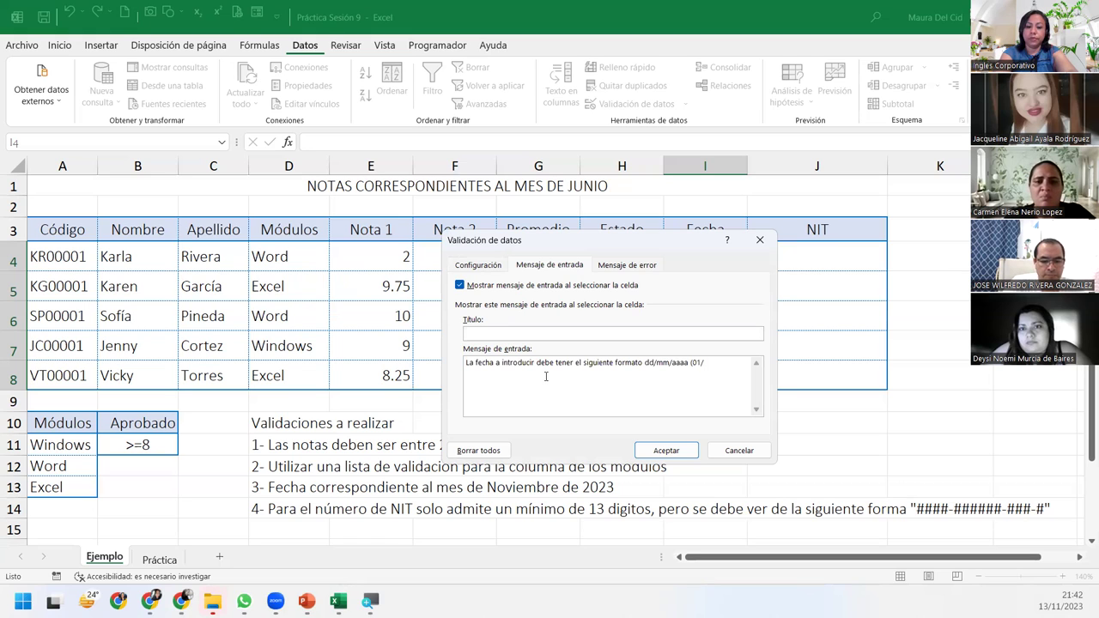
text(/11/2023)
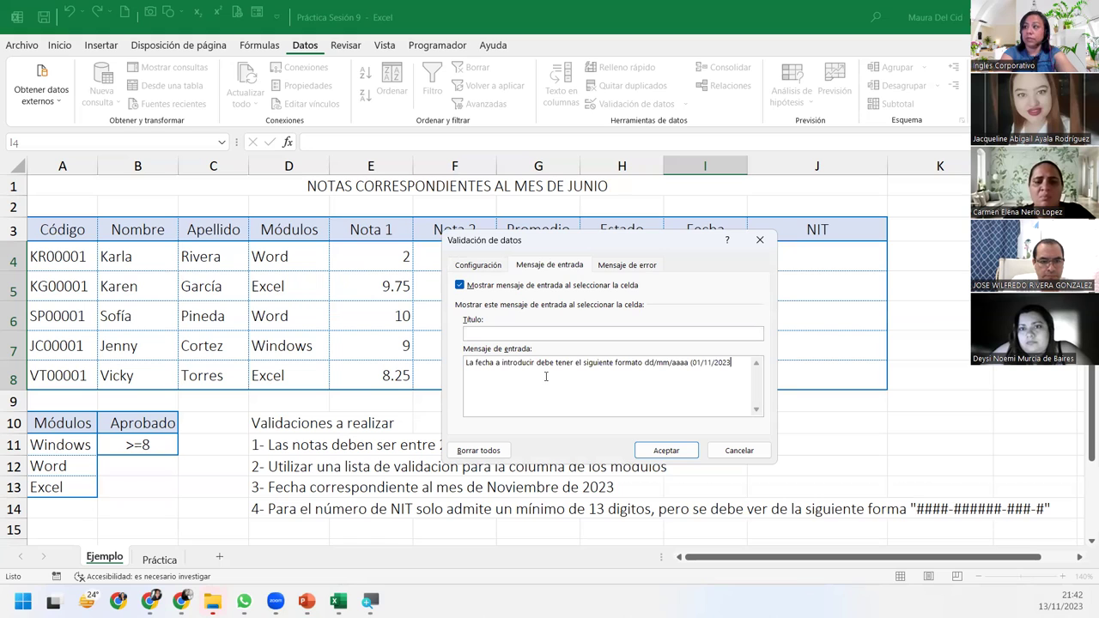
text())
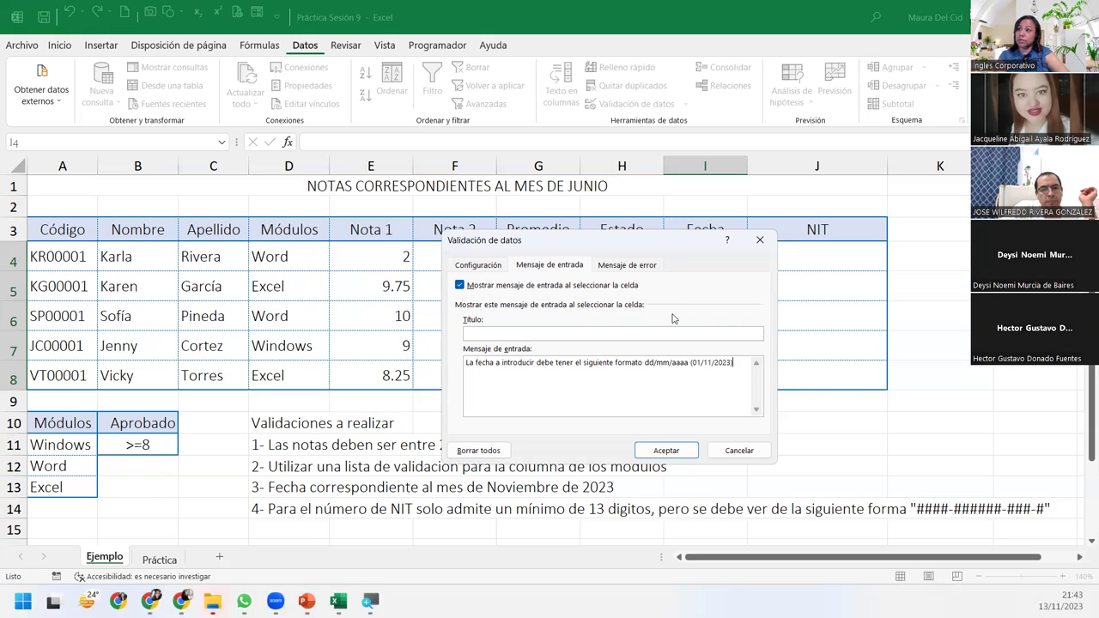
Enter the error title 'Fecha incorrecta', then discard the settings and reopen Data Validation
click(629, 265)
click(646, 332)
text(Fecha incorrecta)
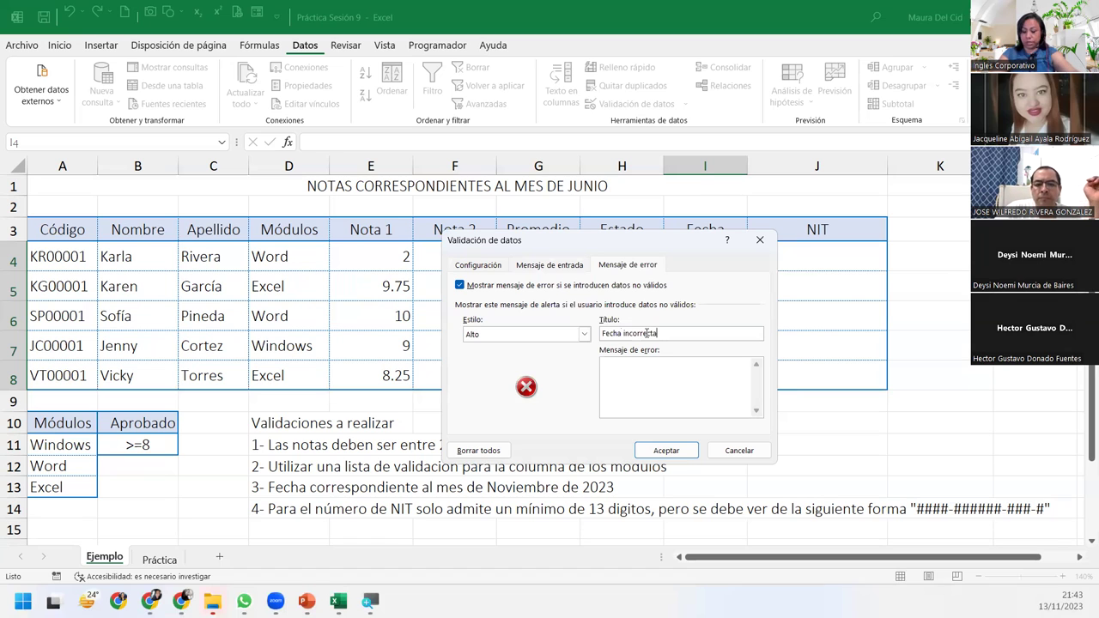
click(711, 448)
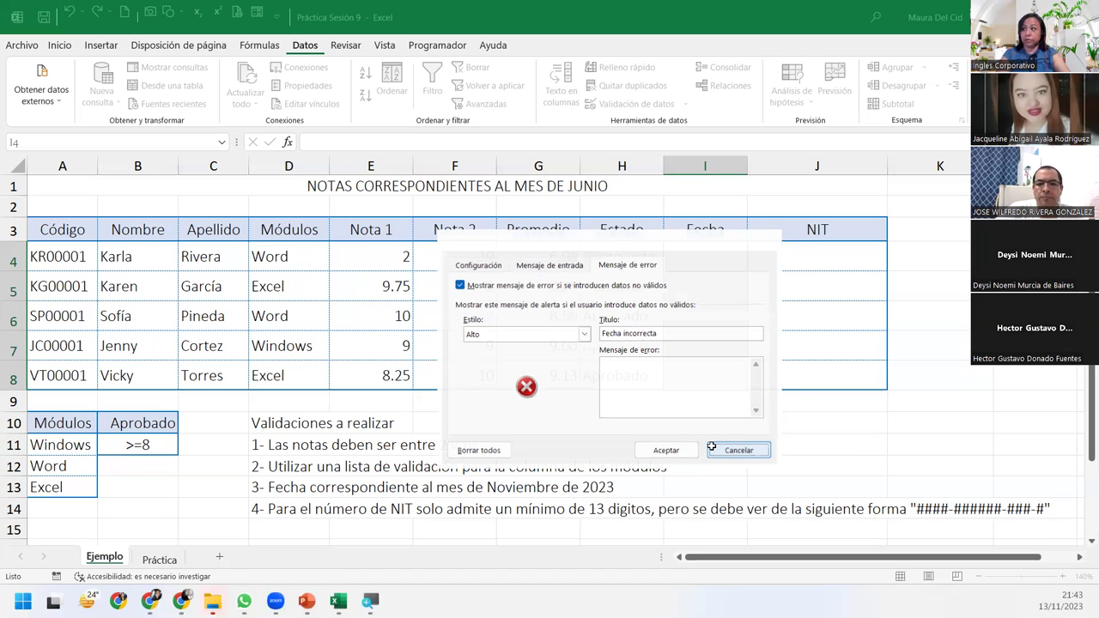
click(614, 104)
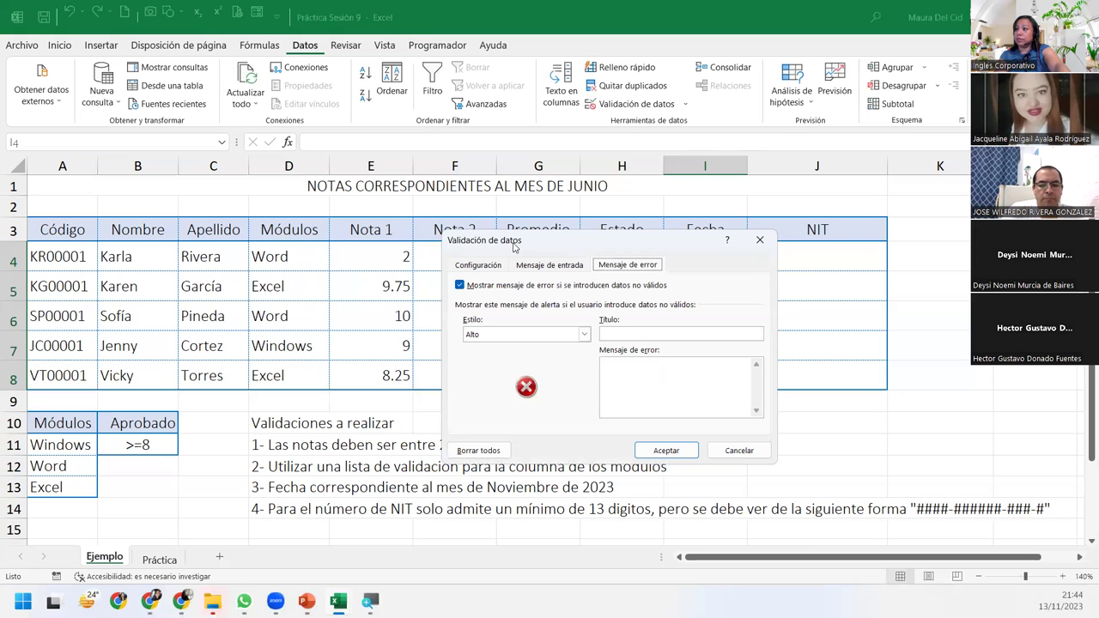
Restrict the Fecha cells again to dates between 01/11/2023 and 30/11/2023
click(499, 267)
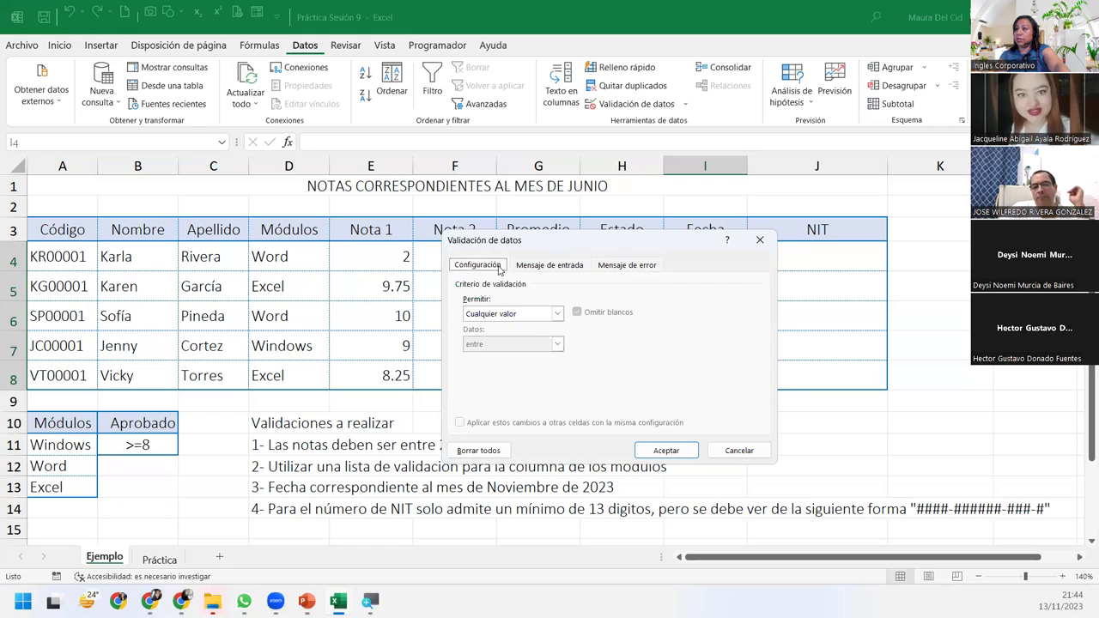
click(522, 313)
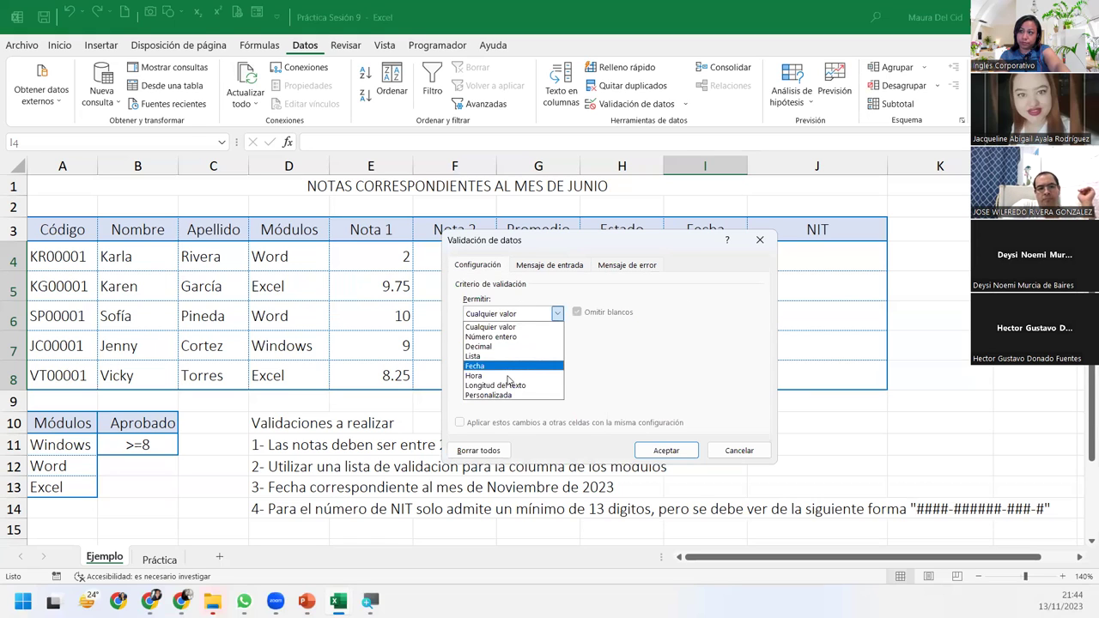
click(504, 367)
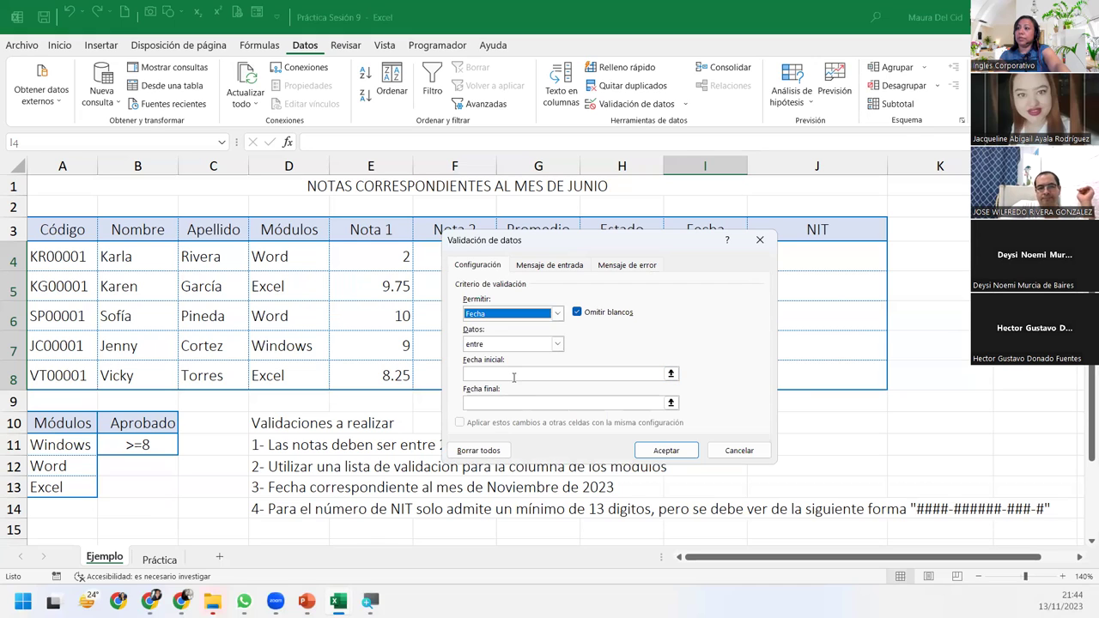
click(513, 375)
text(01/11/2023)
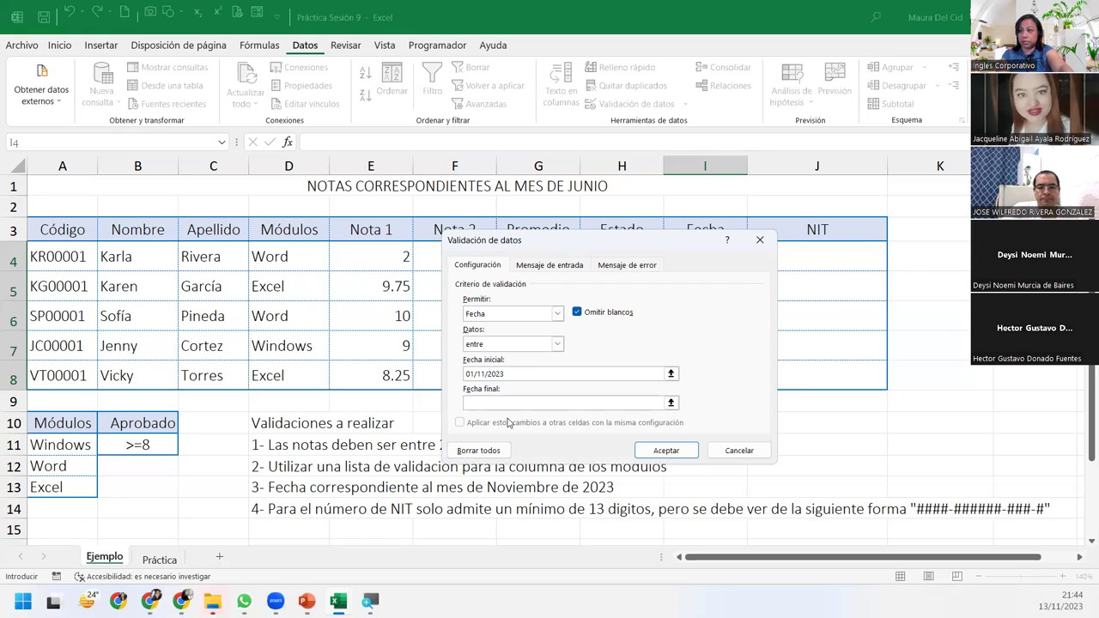
click(506, 407)
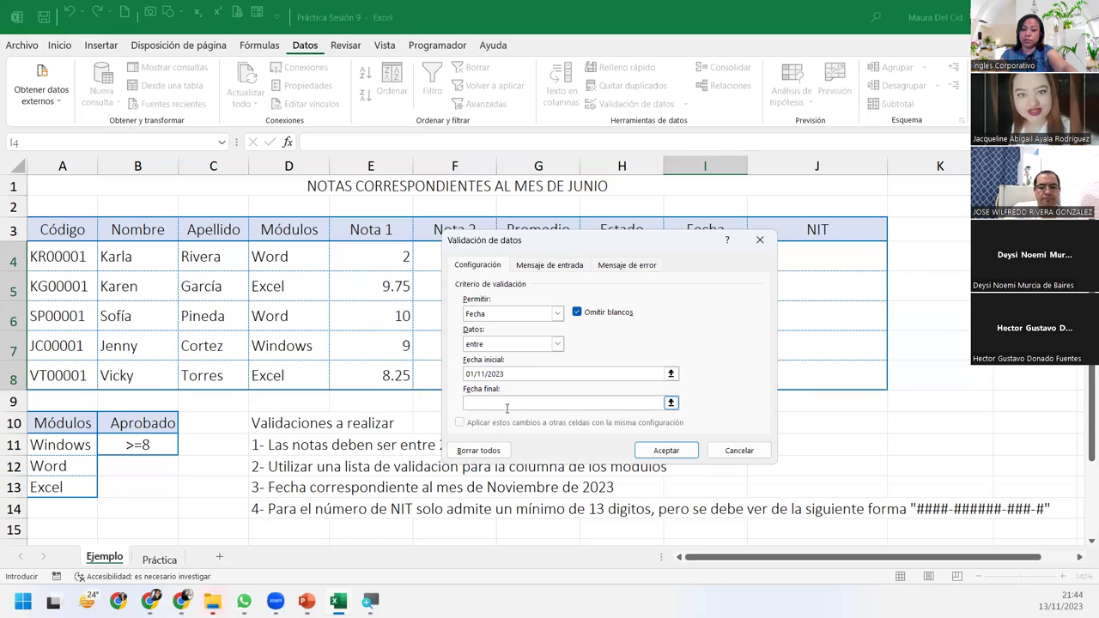
text(30/11/20)
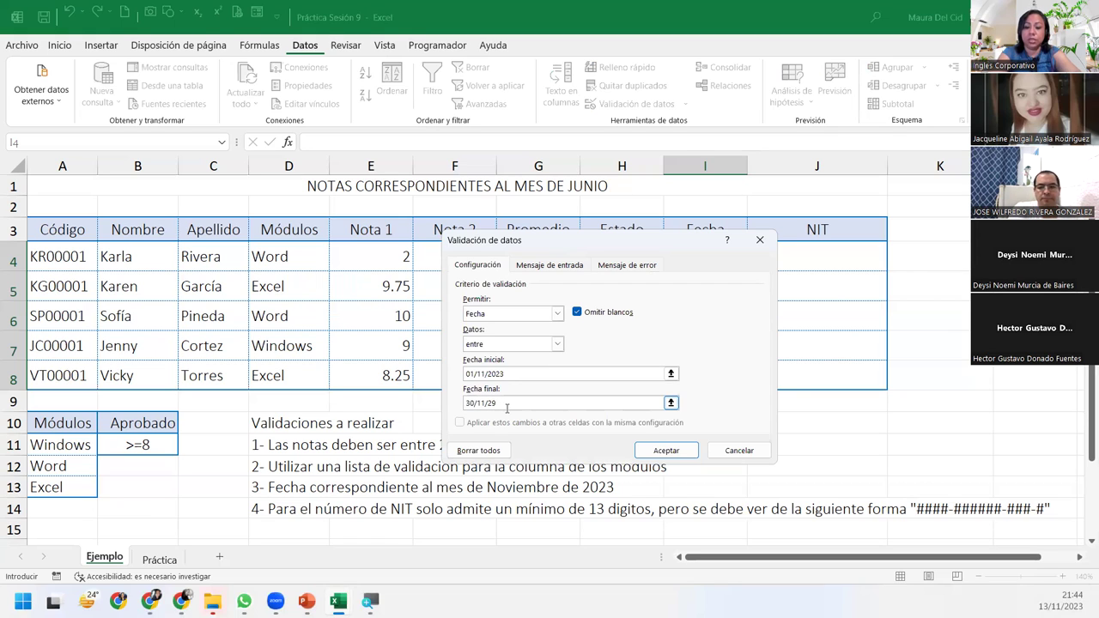
text(23)
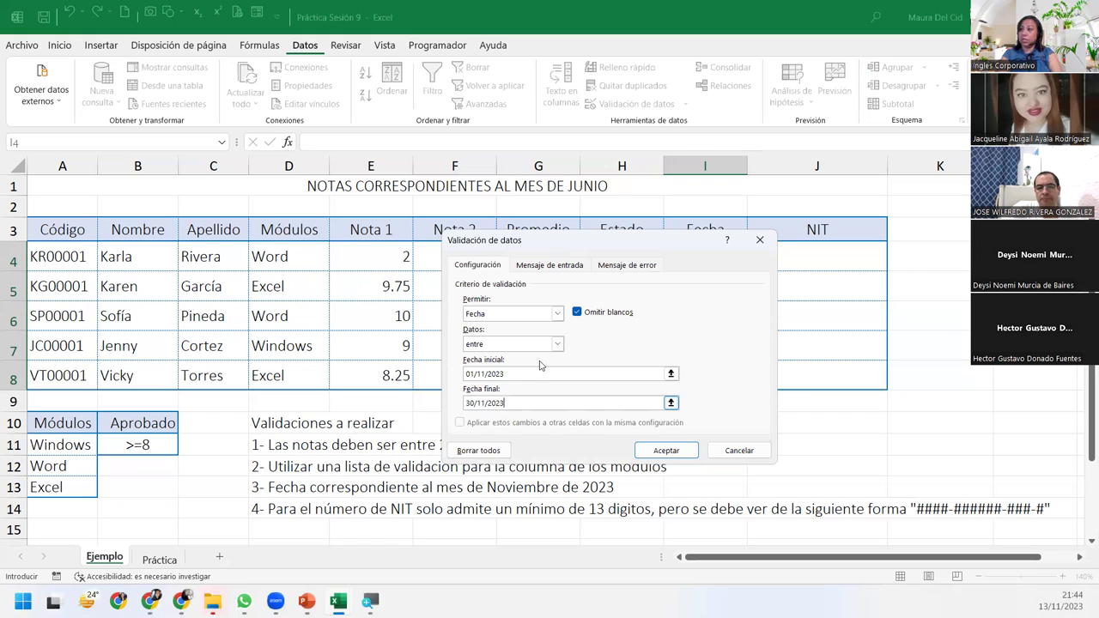
click(631, 270)
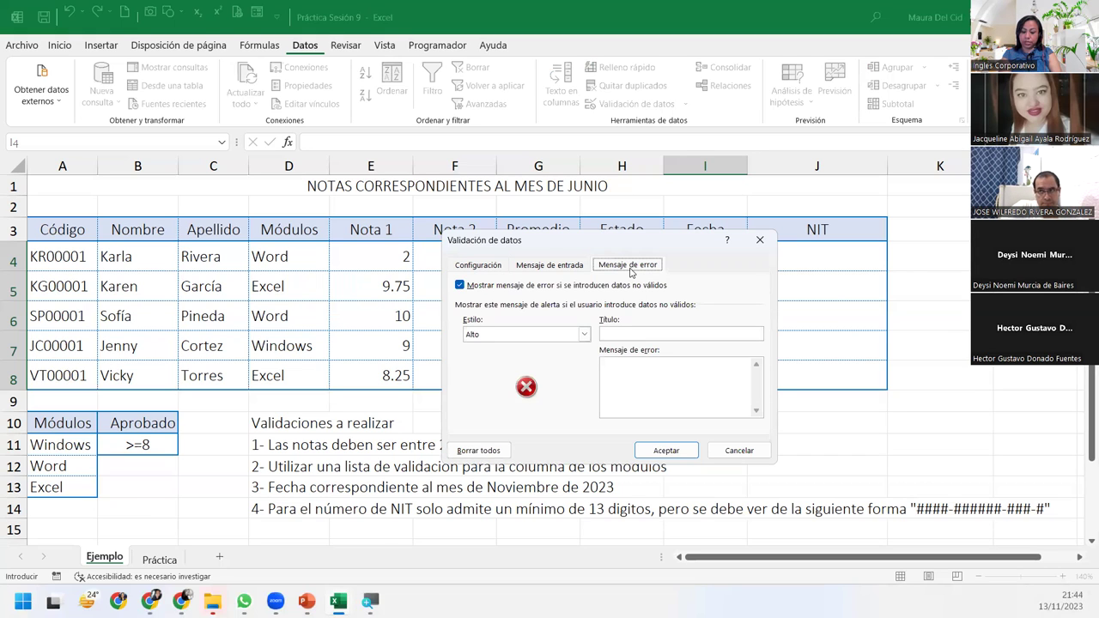
Title the date rule's error alert 'Fecha incorrecta' and apply it
click(636, 331)
text(Fecha inco)
text(recta)
key(Return)
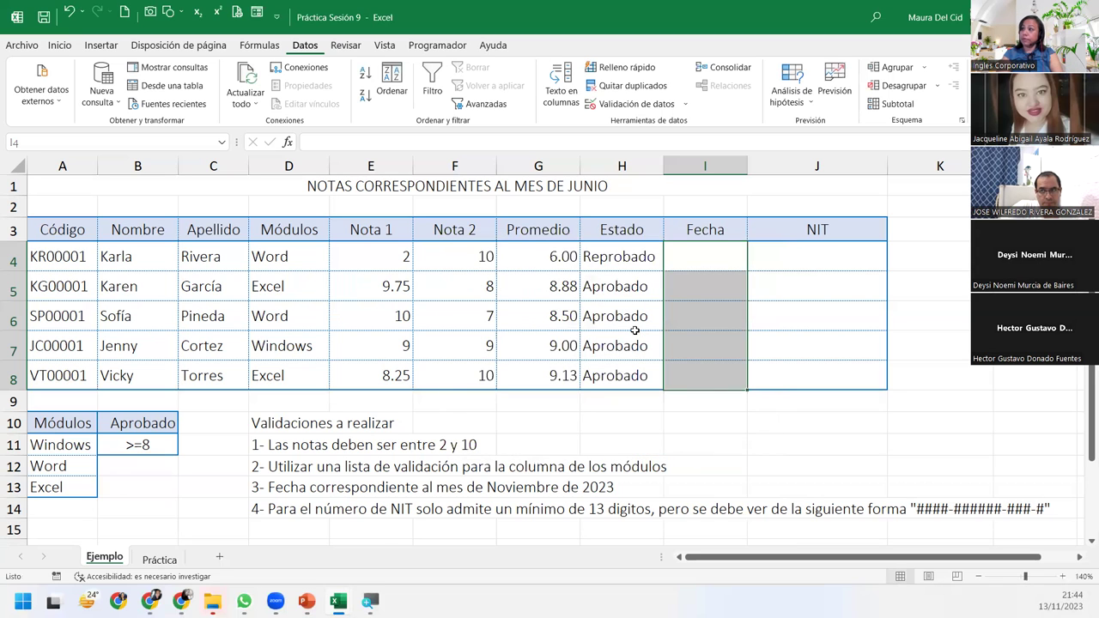
Write the error message saying dates must be November 2023 in dd/mm/aaaa format
click(654, 109)
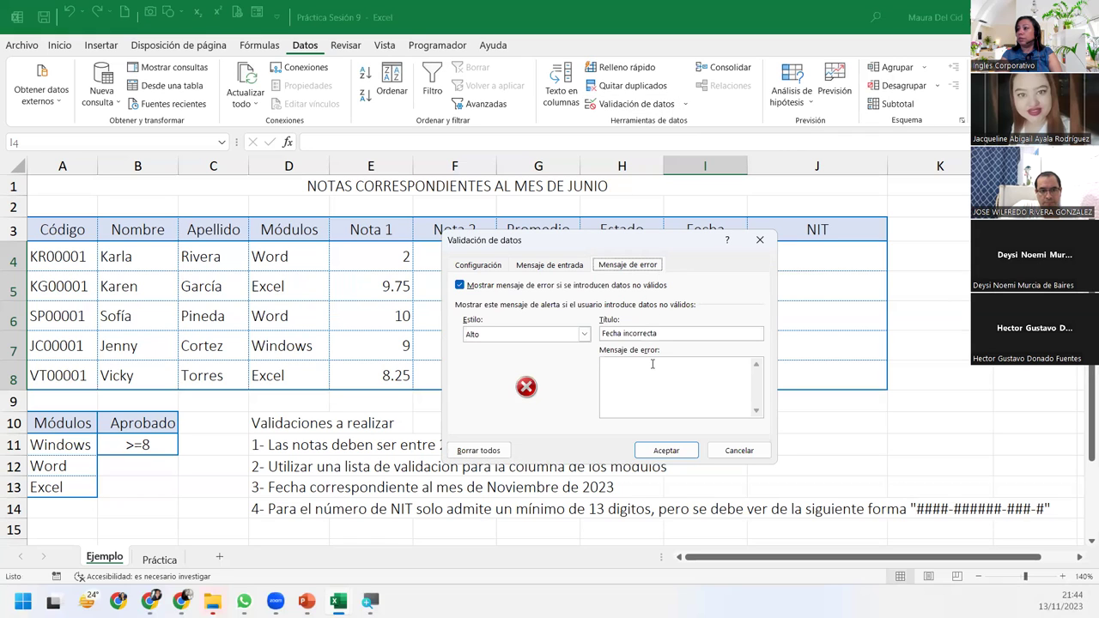
click(652, 364)
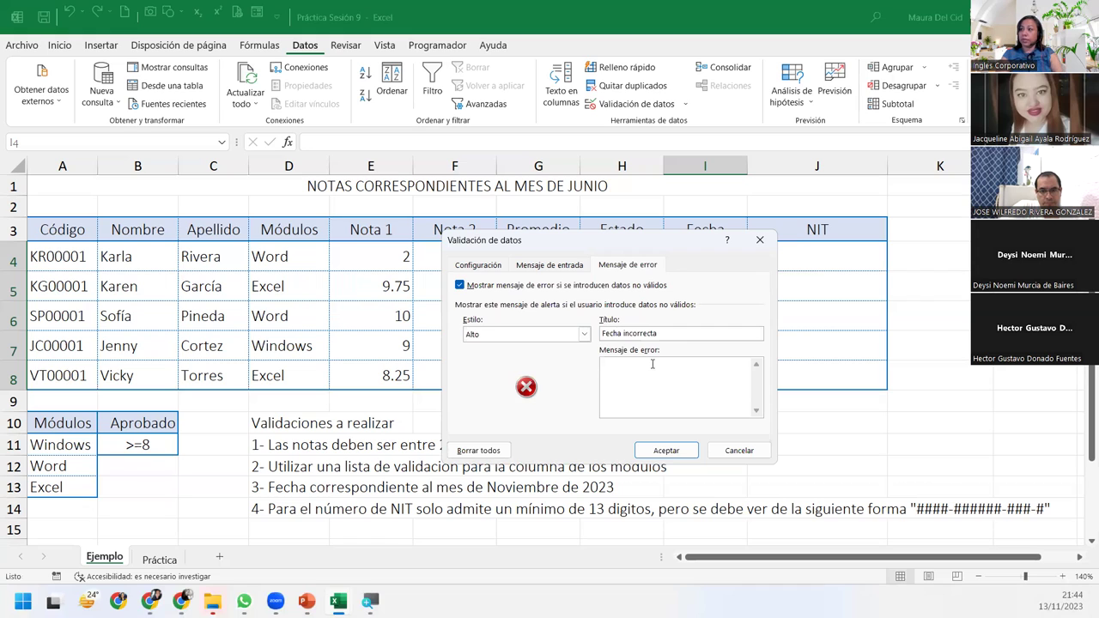
text(La fe)
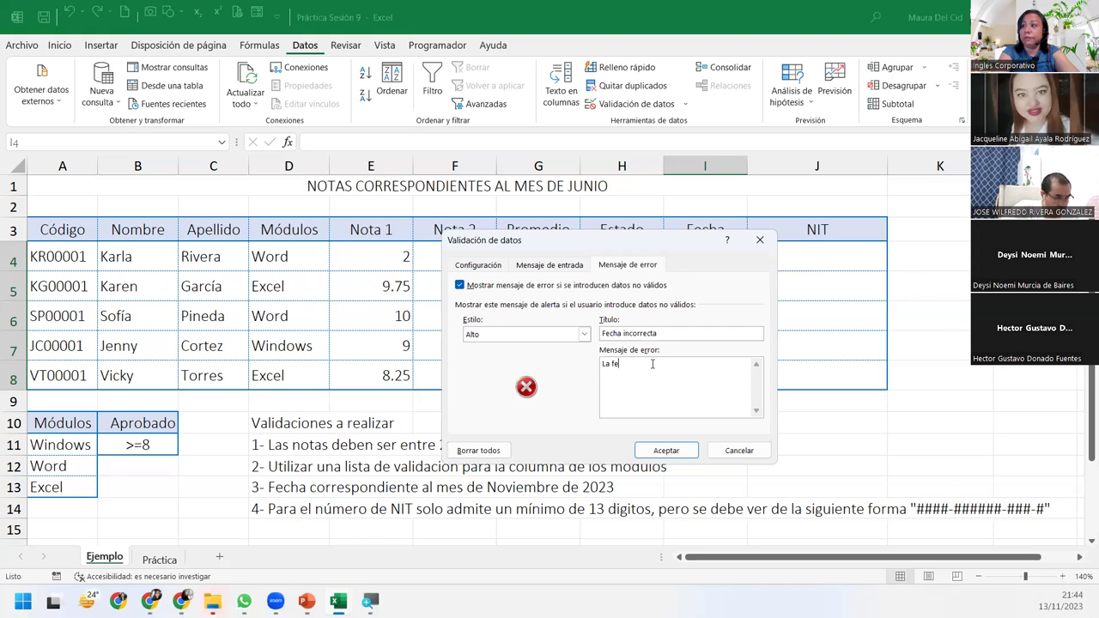
text( s fechas do)
text(respondenal mes de noviembre del año)
text(02)
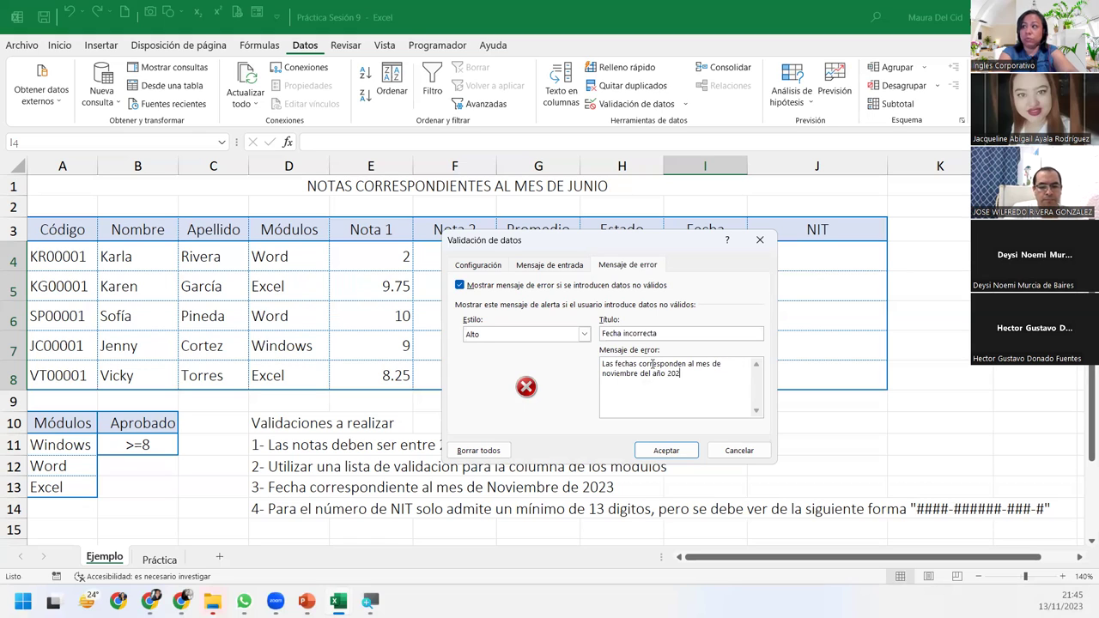
text( su)
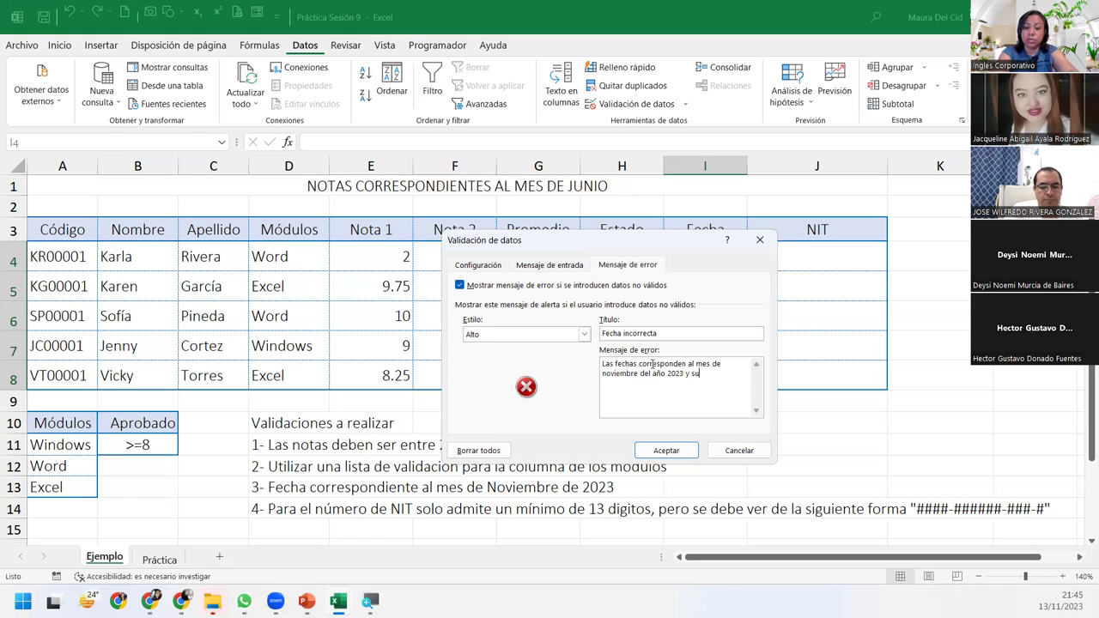
text(rmato deebe)
key(BackSpace)
key(BackSpace)
key(BackSpace)
text(be ser)
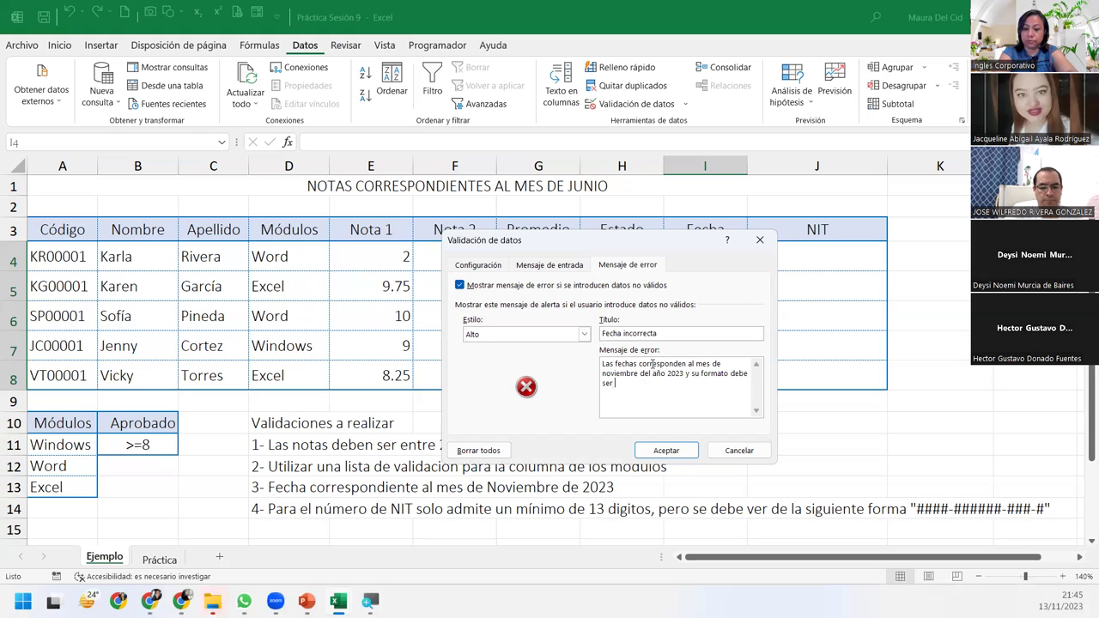
text( d)
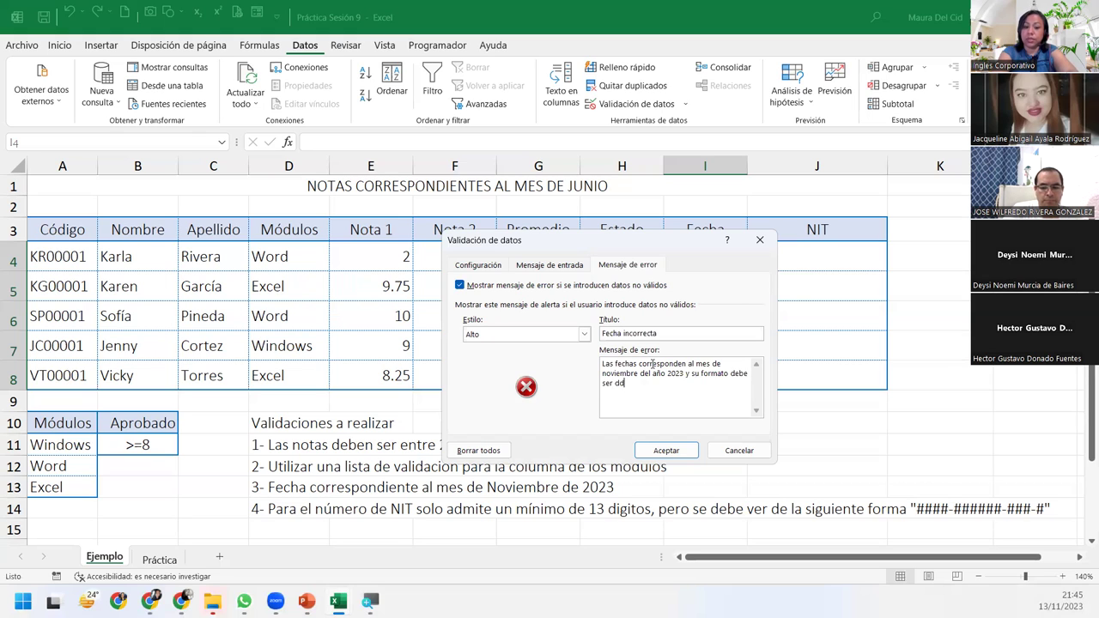
text(emm/)
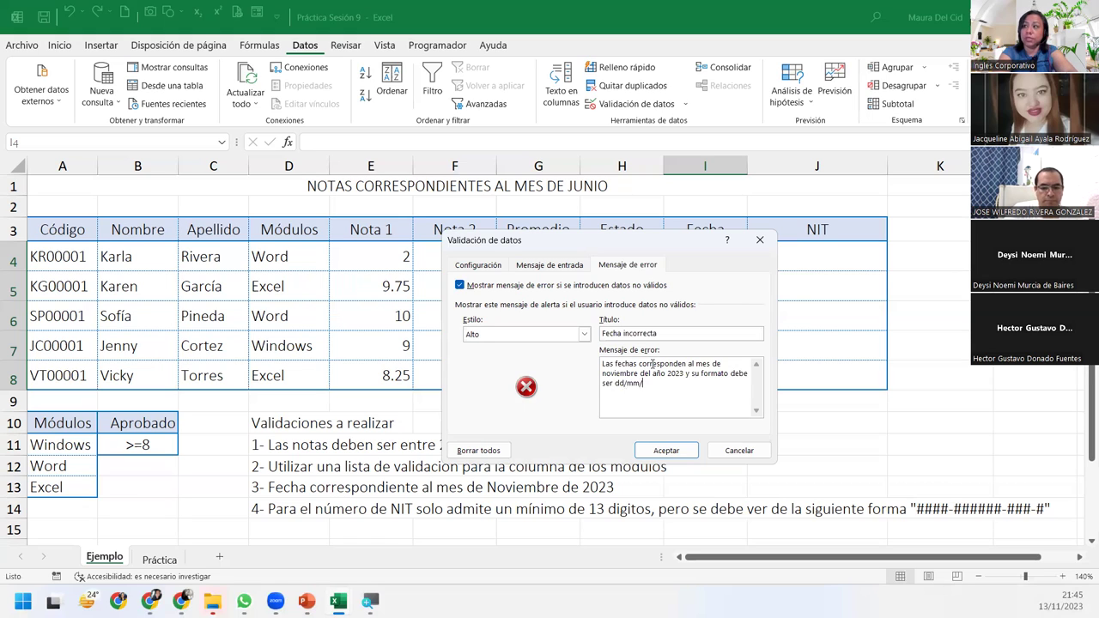
text(aa ()
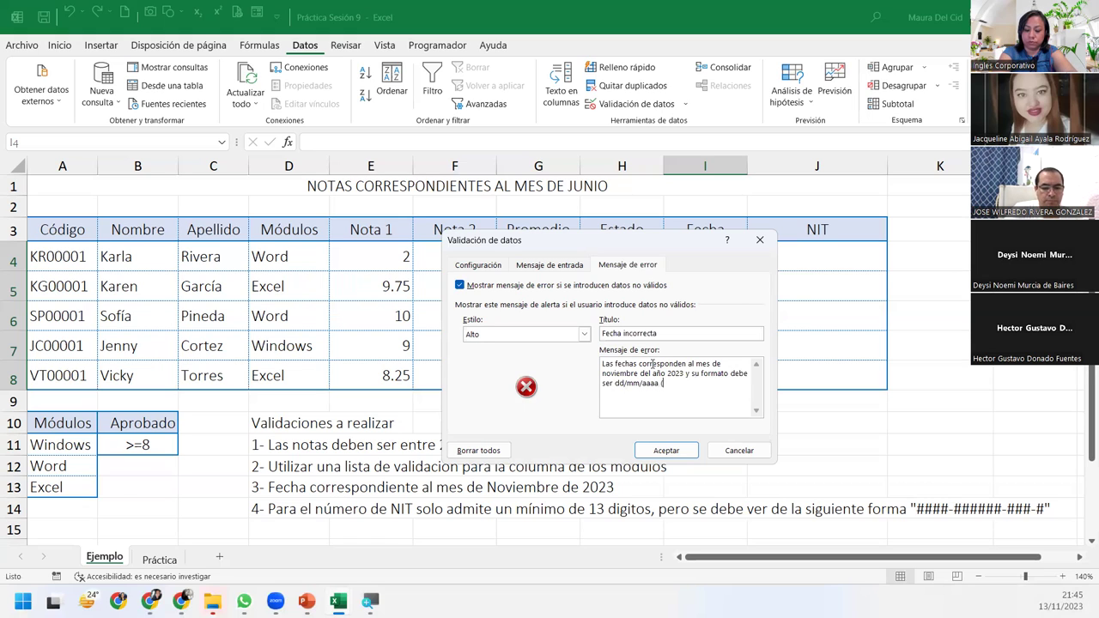
text(01/)
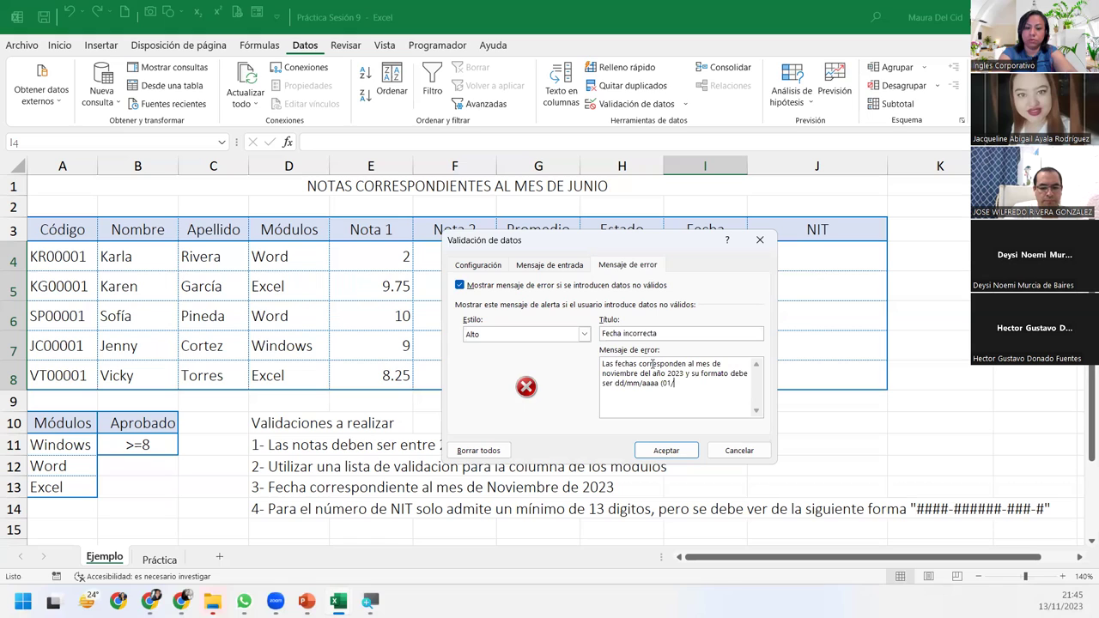
text(/2023))
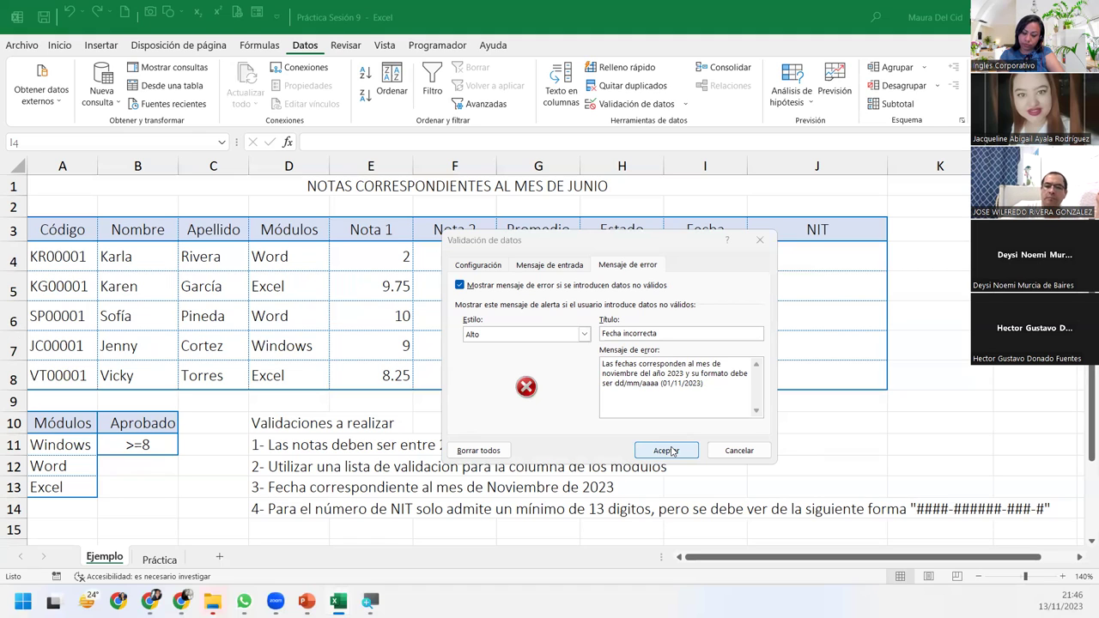
Confirm the November 2023 date rule with its error message, keeping I4 selected
click(673, 451)
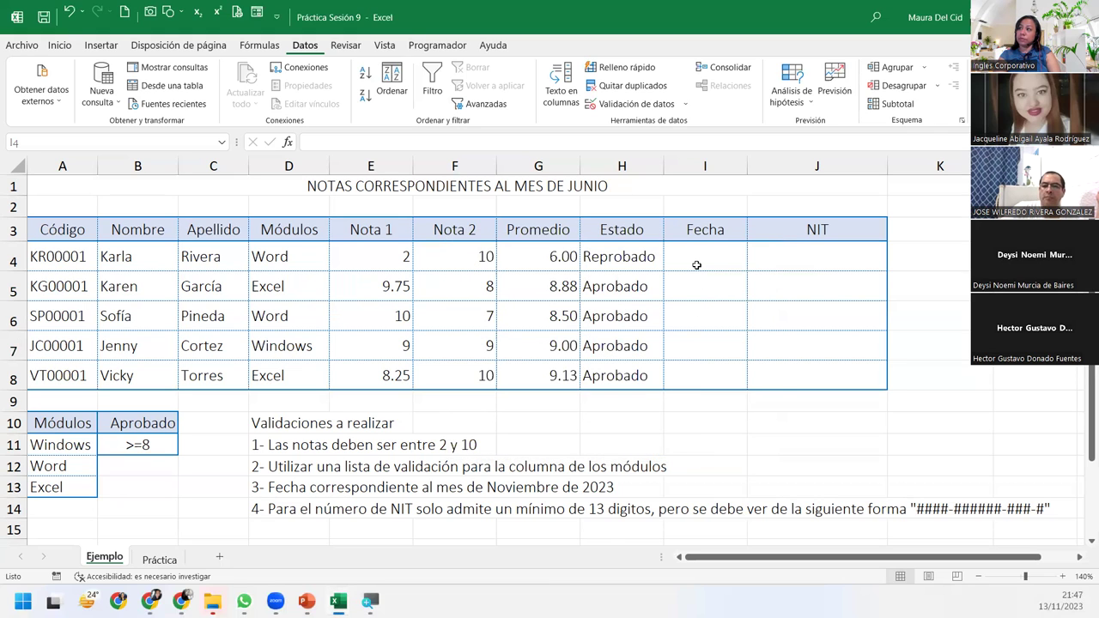
key(shift+Down)
key(shift+Down)
key(shift+Down)
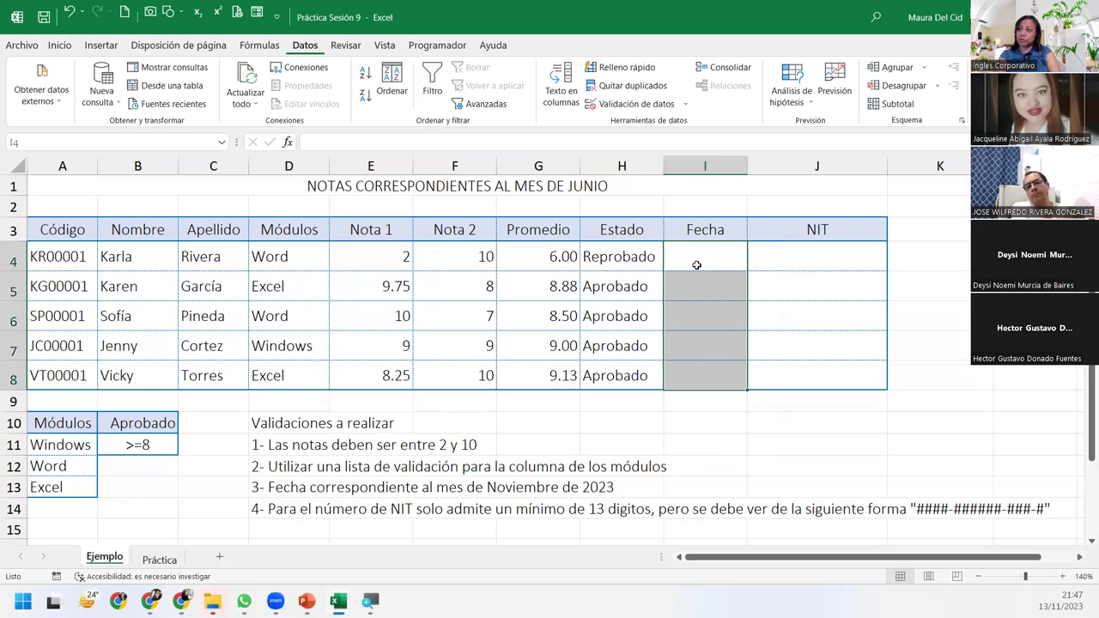
key(shift+Up)
key(shift+Up)
key(shift+Up)
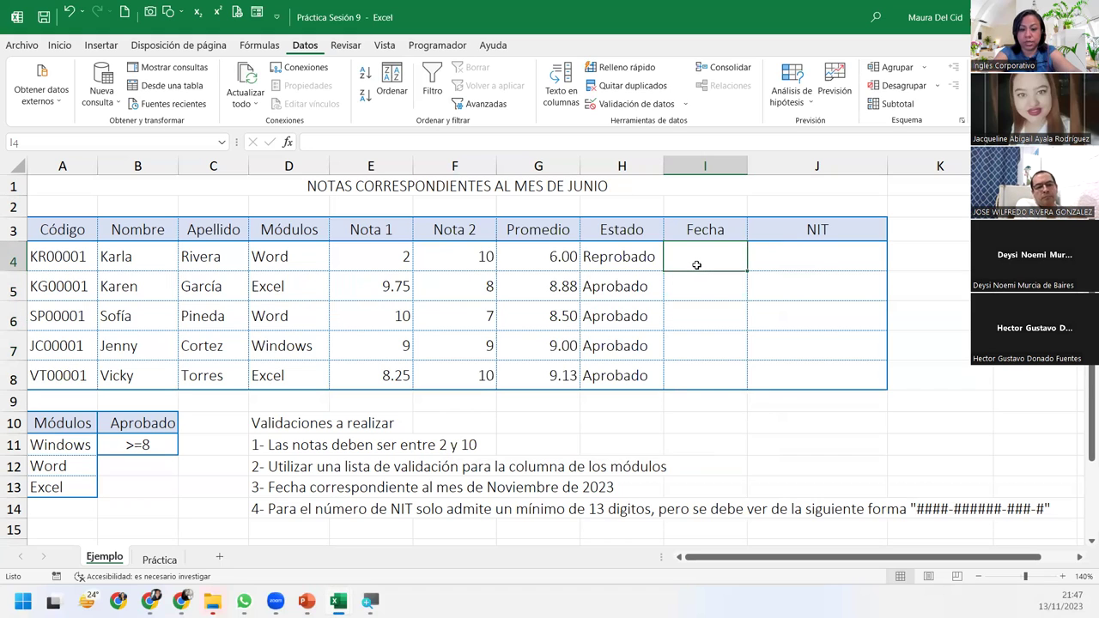
Enter 01/11/2023 in I4, then test the rule with 01/11/2022 in I5, which is rejected
text(01/11/2023)
key(Return)
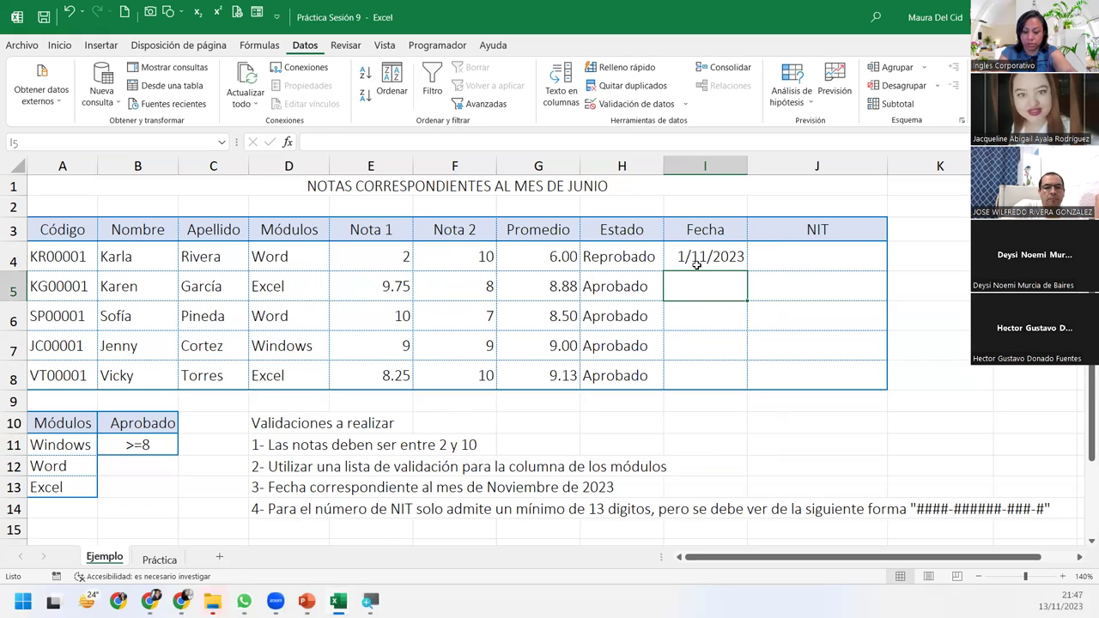
text(01/11/2022)
key(Return)
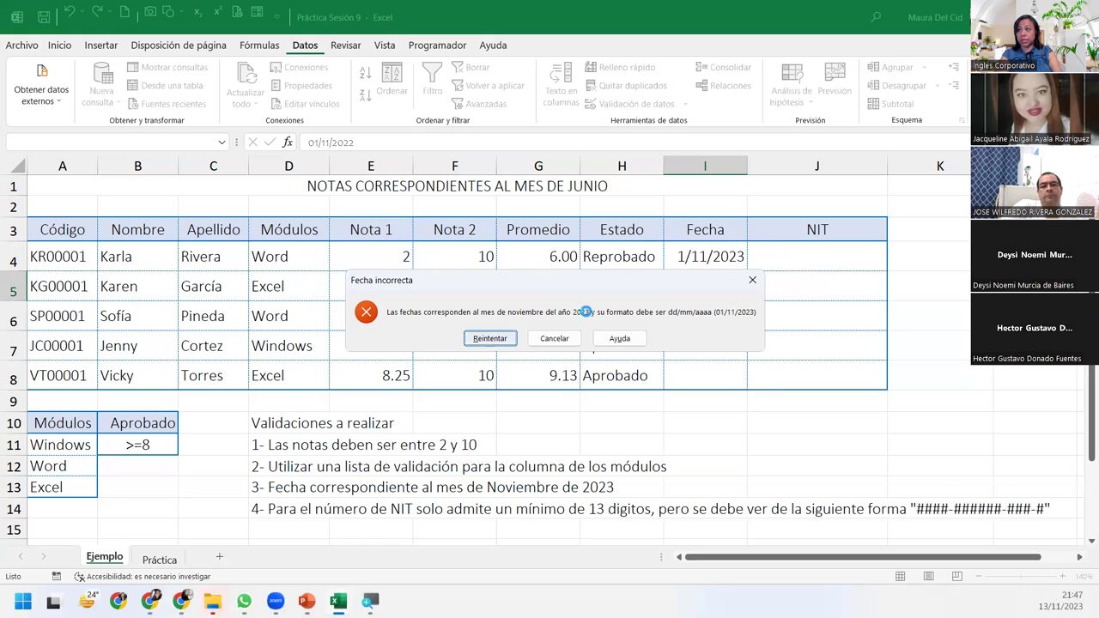
Retry and clear the rejected 2022 date from I5
click(489, 340)
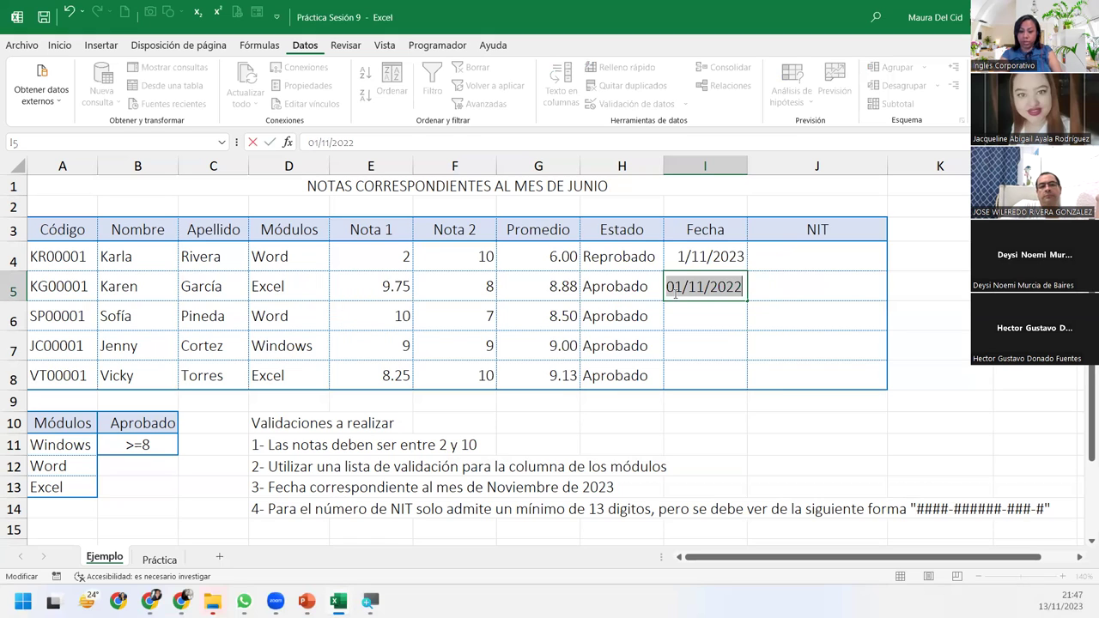
key(BackSpace)
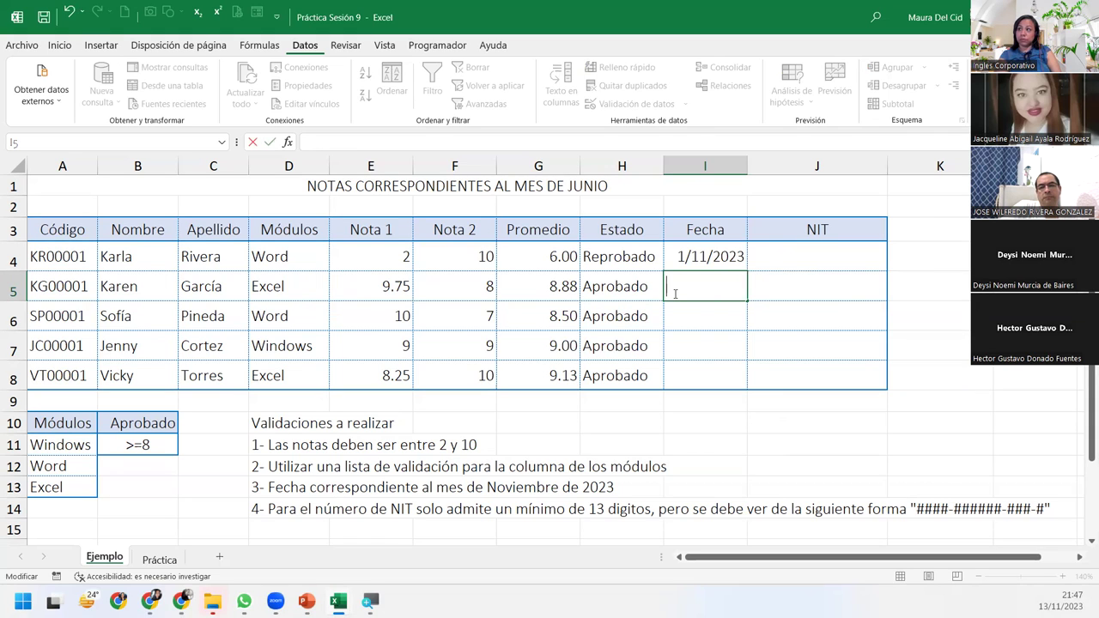
Fill I5:I8 with 15/11/2023, 30/11/2023, 21/11/2023 and 9/11/2023
text(15/11/2023)
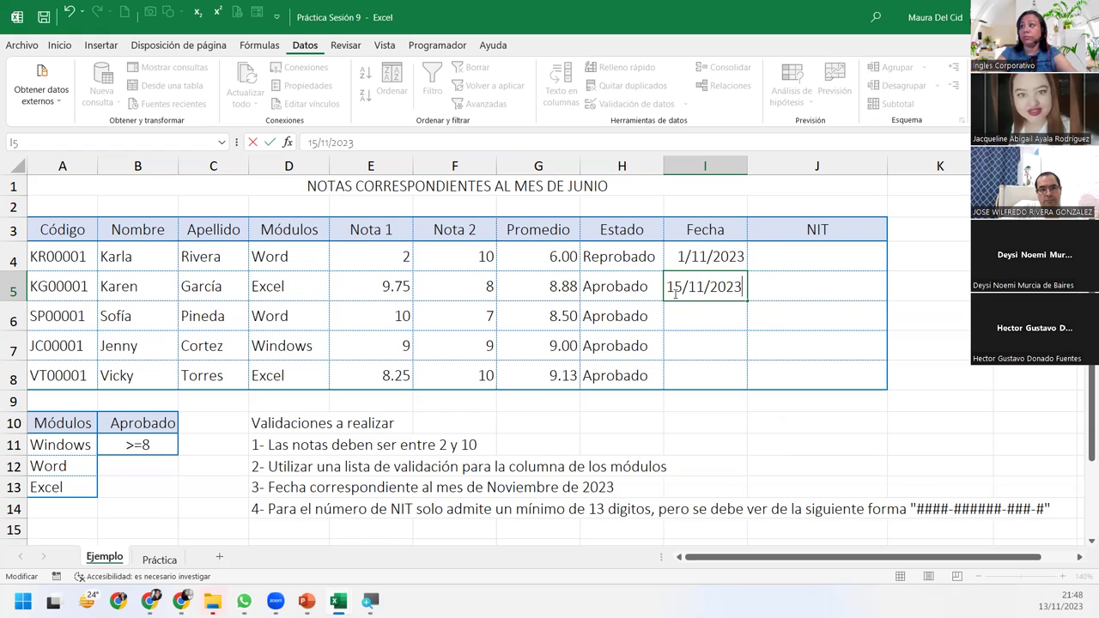
key(Return)
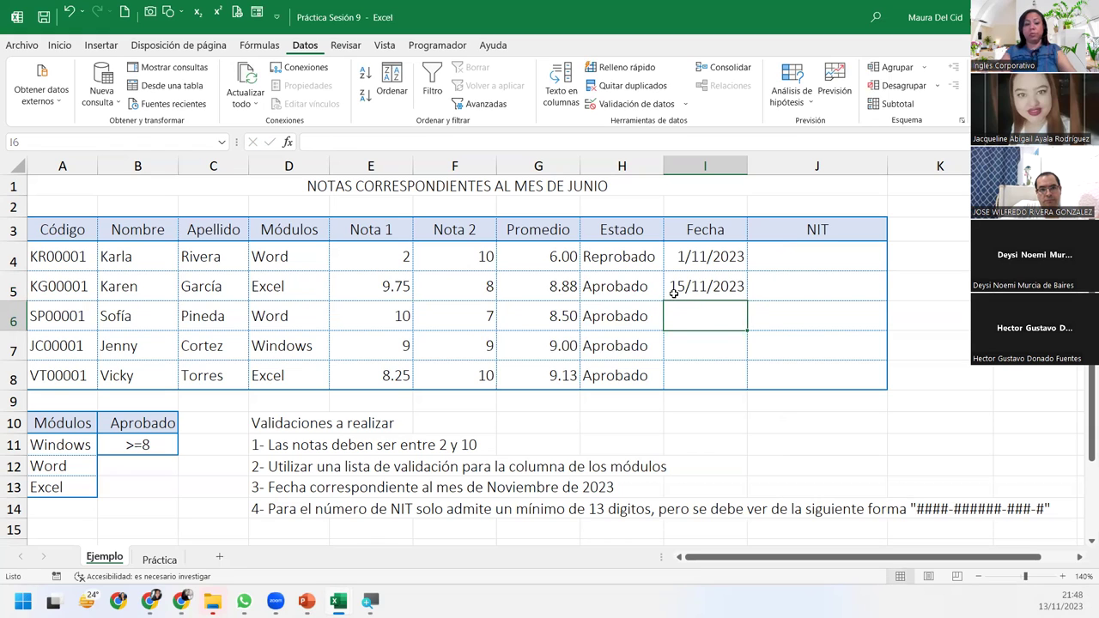
key(F2)
text(30/11/2023)
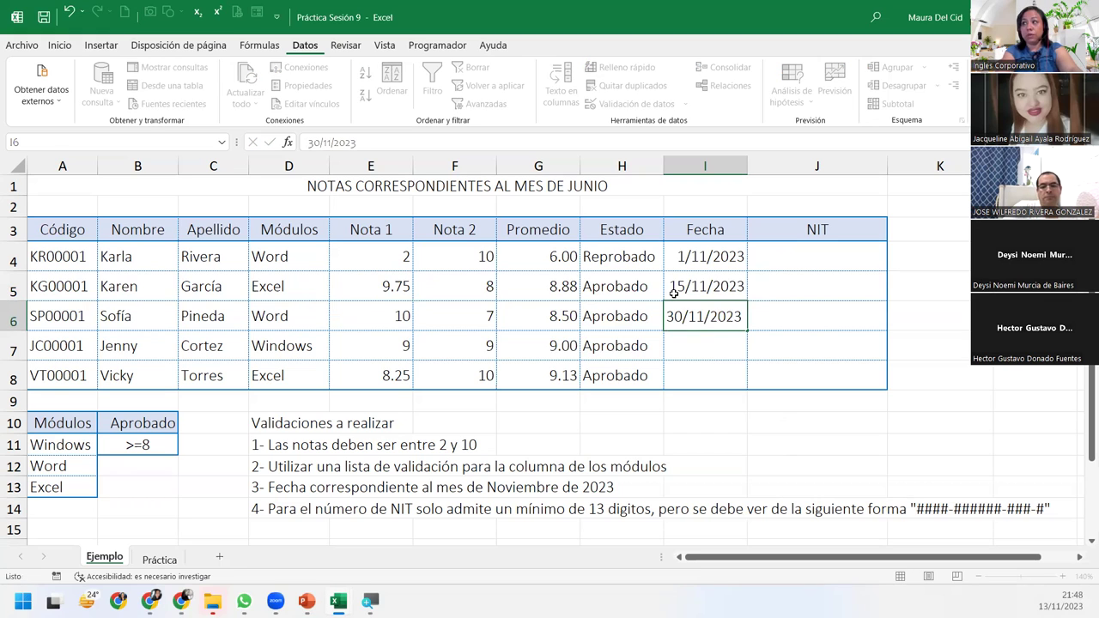
key(Return)
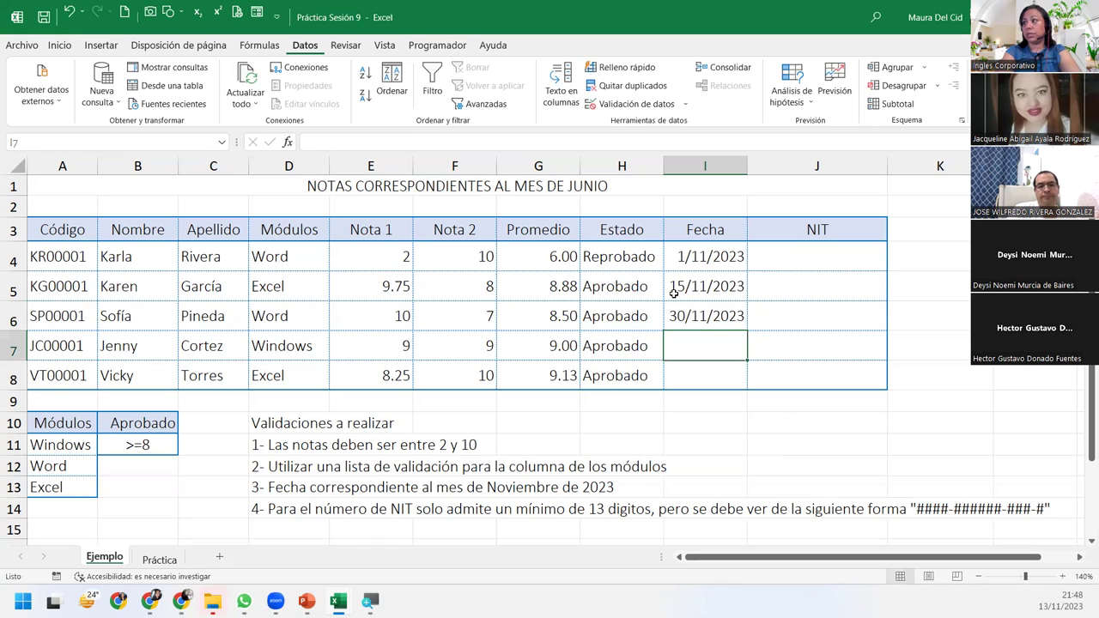
text(21)
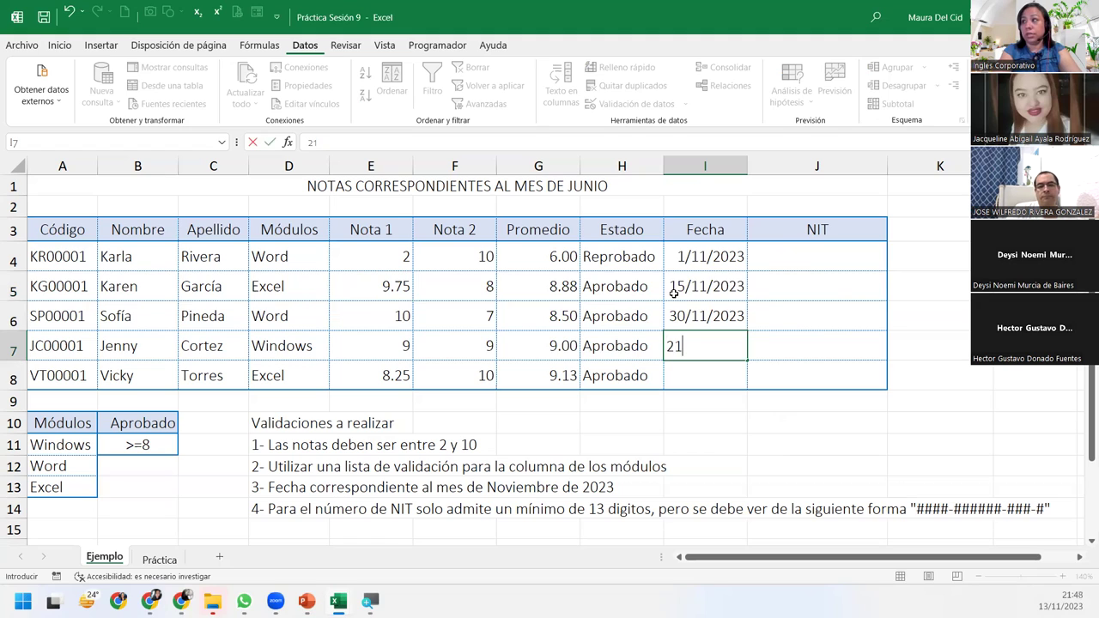
text(/11)
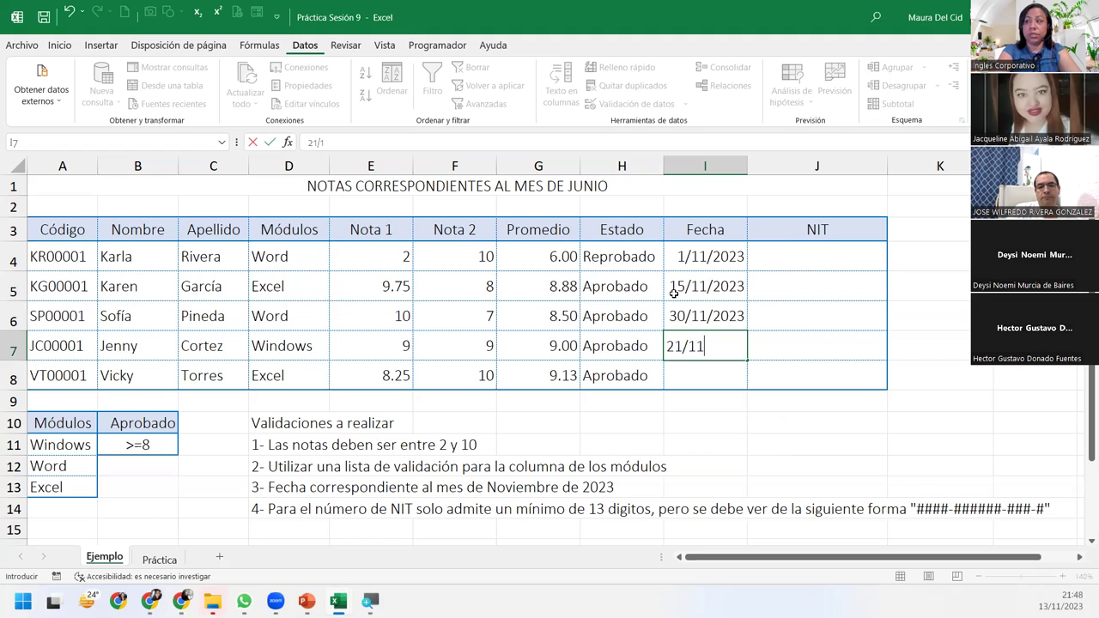
text(/2023)
key(Return)
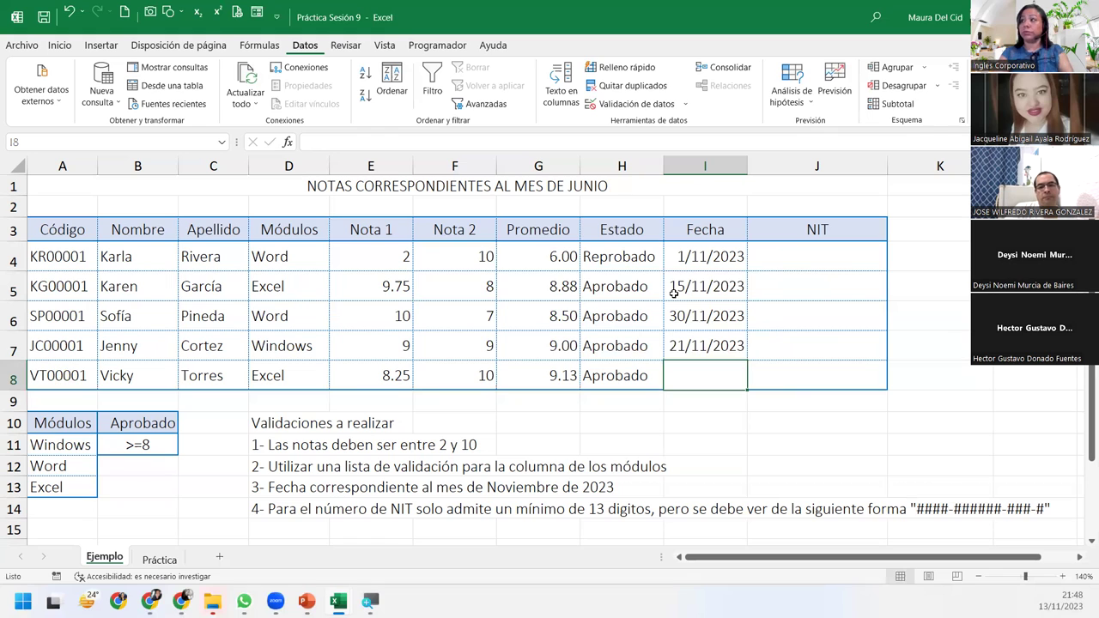
key(F2)
text(9/11/2023)
key(Return)
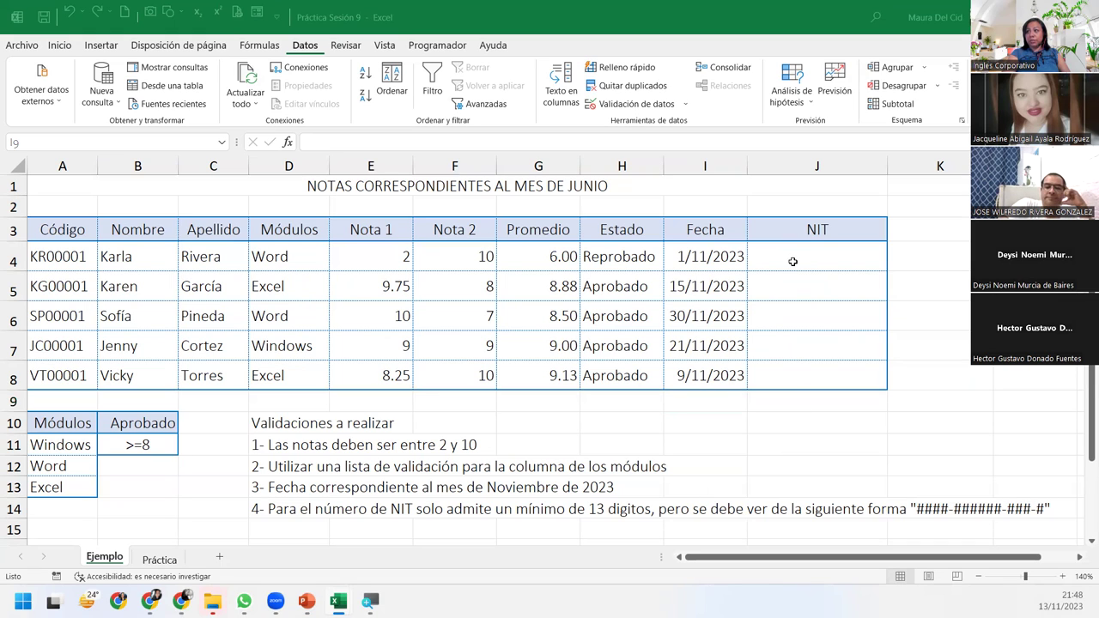
Select the NIT cells J4 through J8
drag(793, 266, 813, 372)
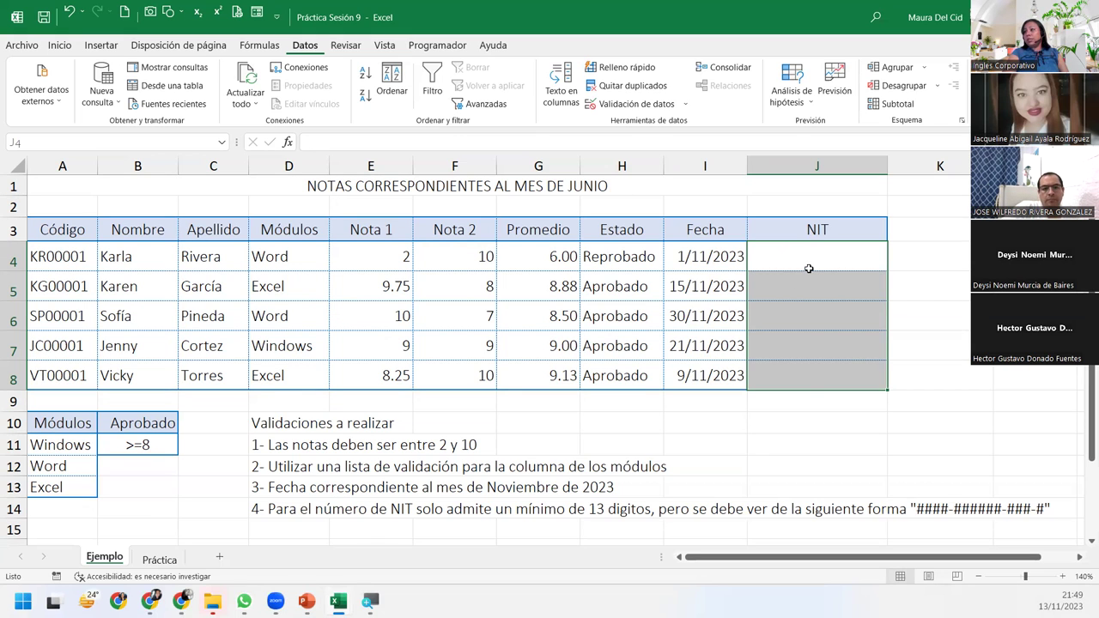
Enter the first NIT tax number in J4 using the dashed pattern
click(809, 271)
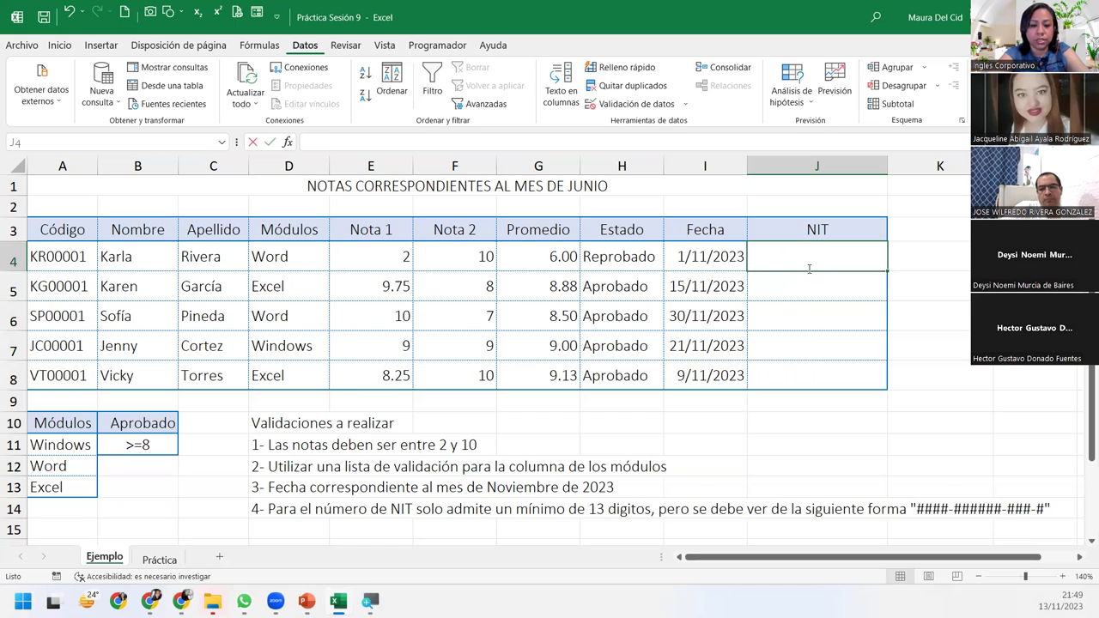
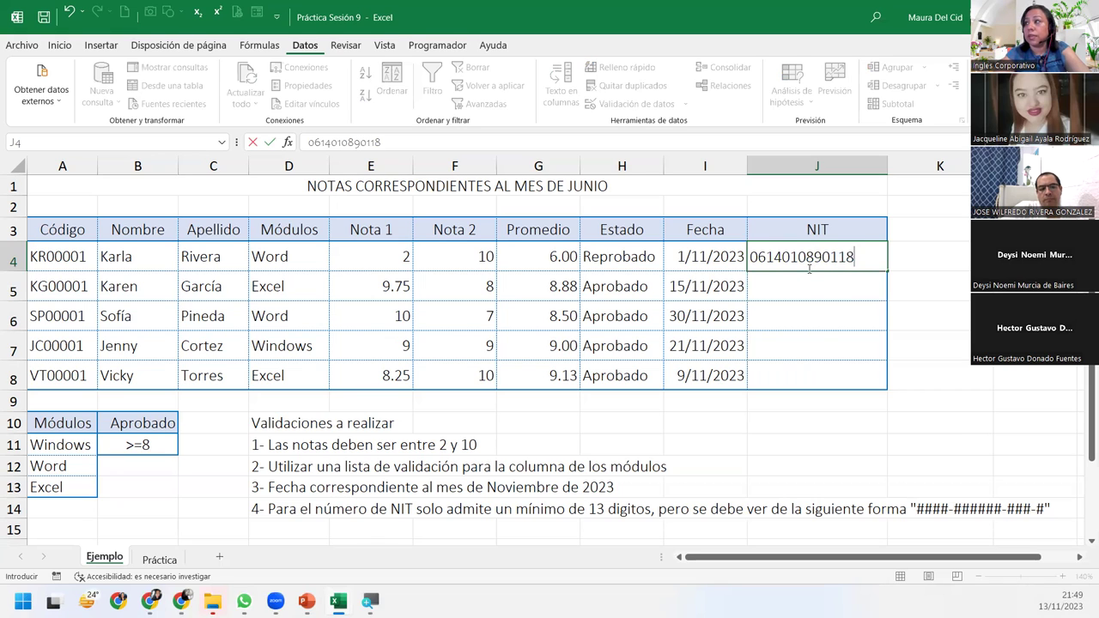
key(Return)
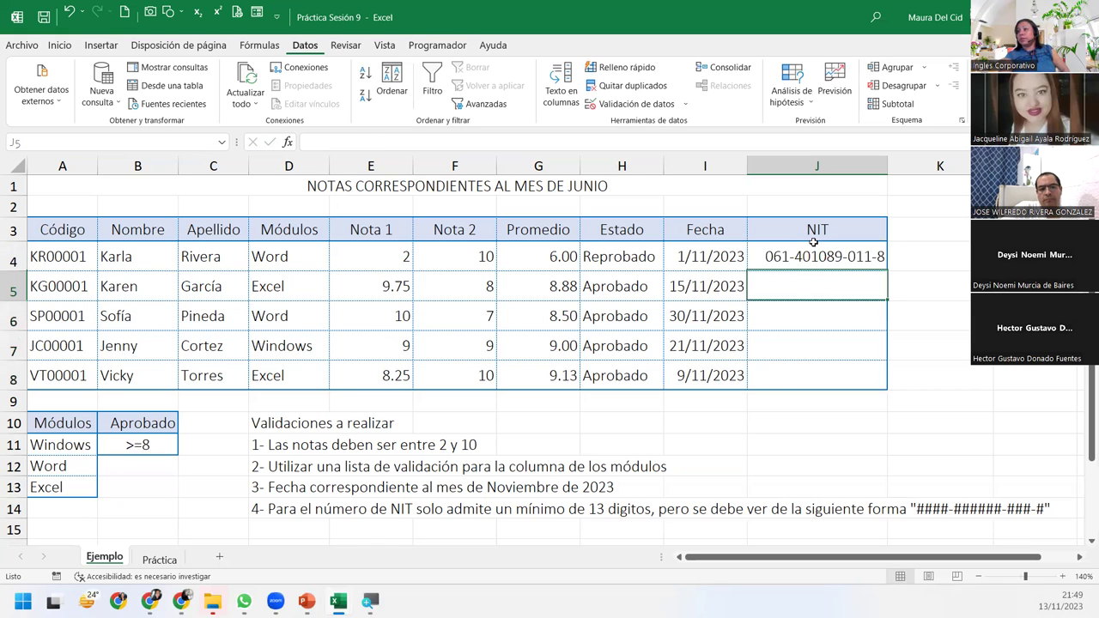
Add the missing digit so J4's NIT has 13 digits in ####-######-###-# format
click(816, 250)
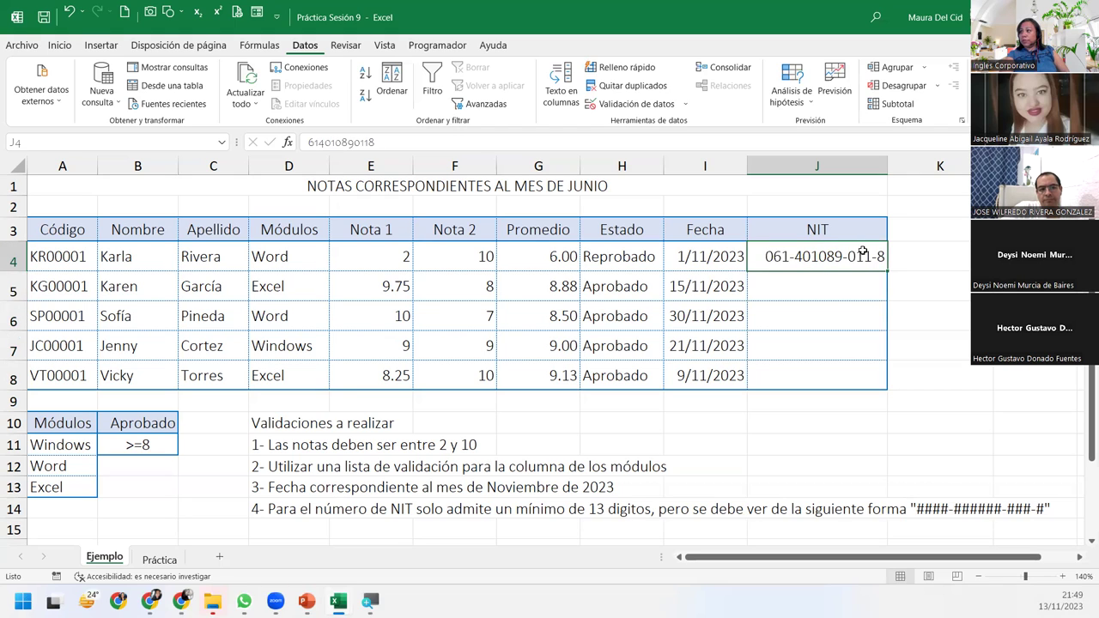
double_click(788, 256)
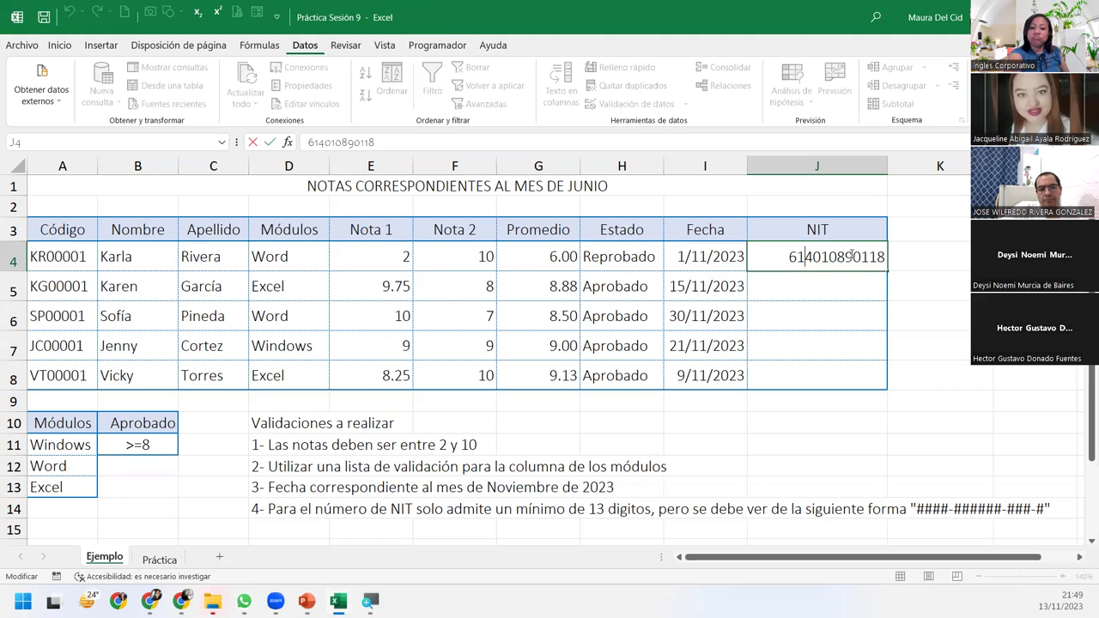
text(4)
key(Return)
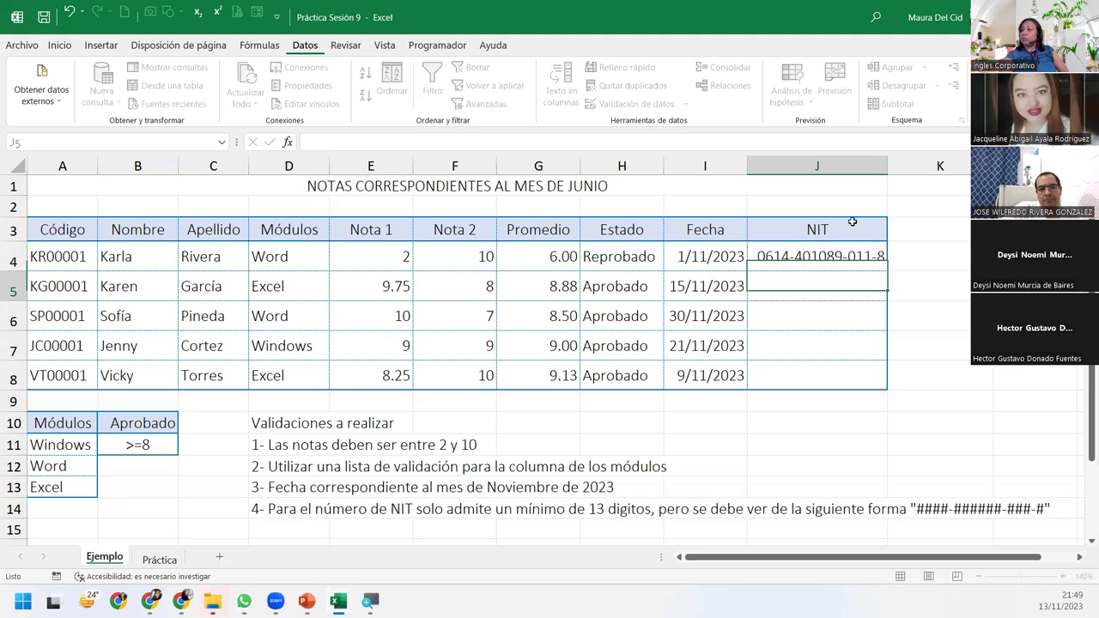
click(880, 252)
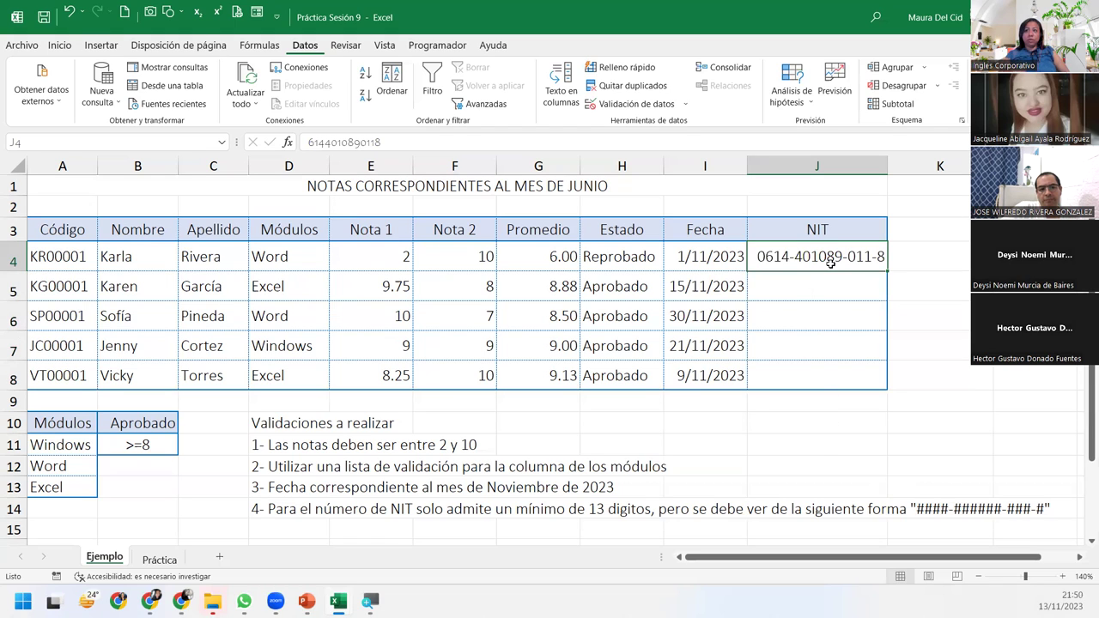
click(389, 144)
drag(367, 144, 381, 144)
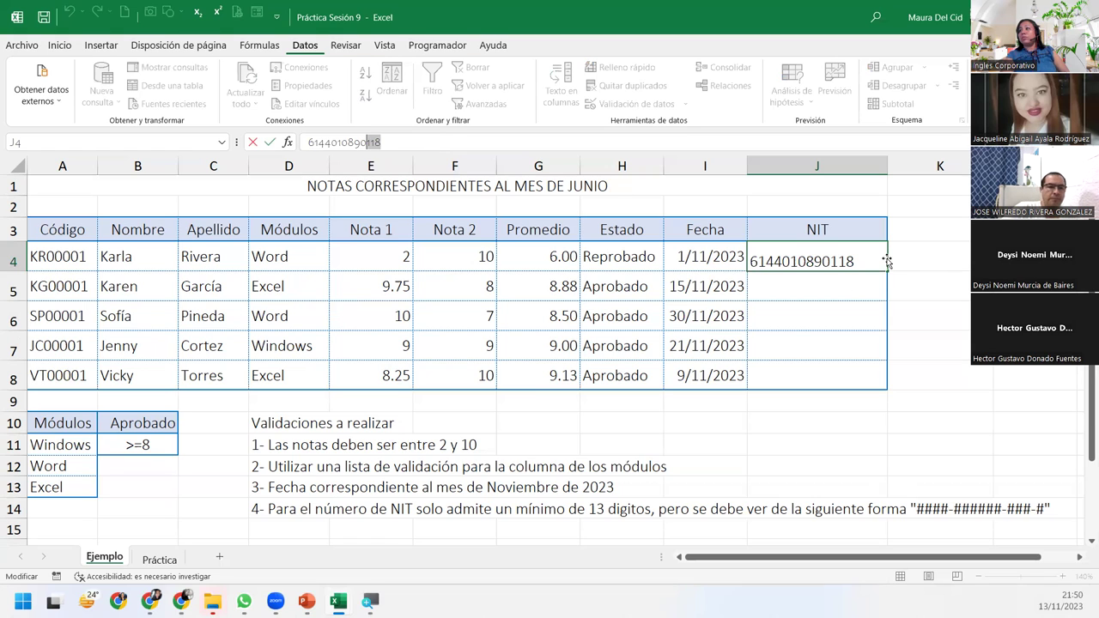
drag(854, 261, 748, 261)
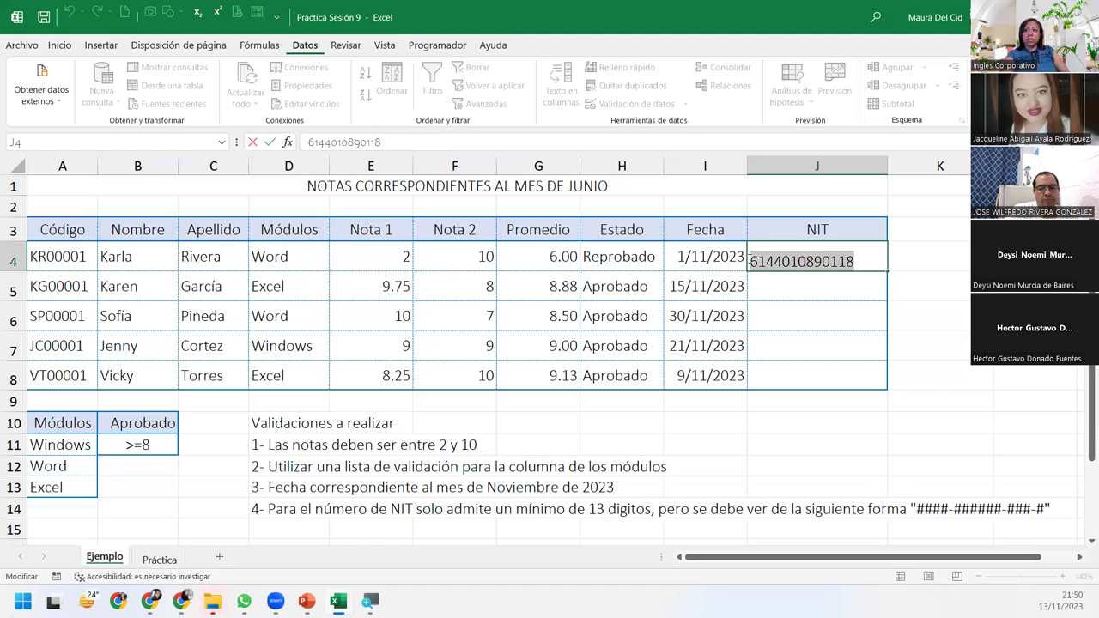
key(End)
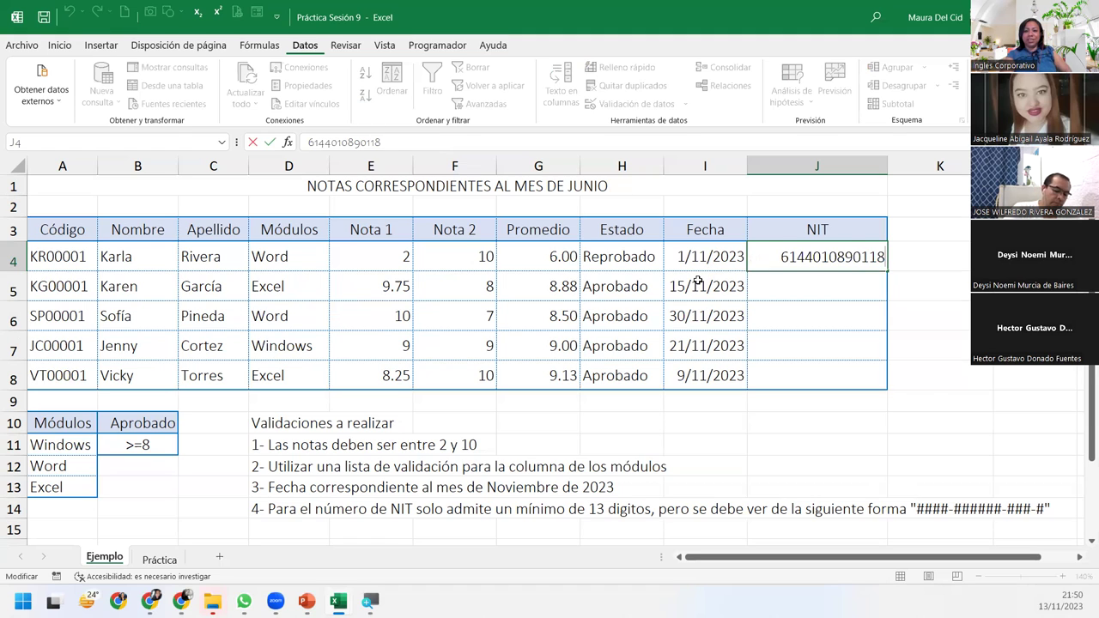
key(ctrl+Return)
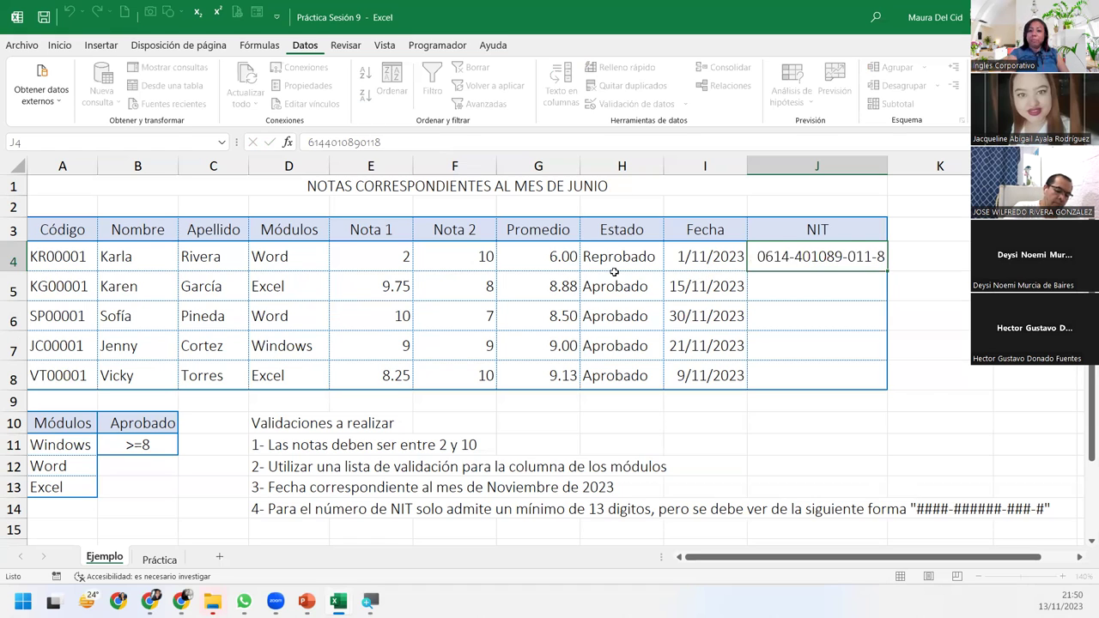
key(Return)
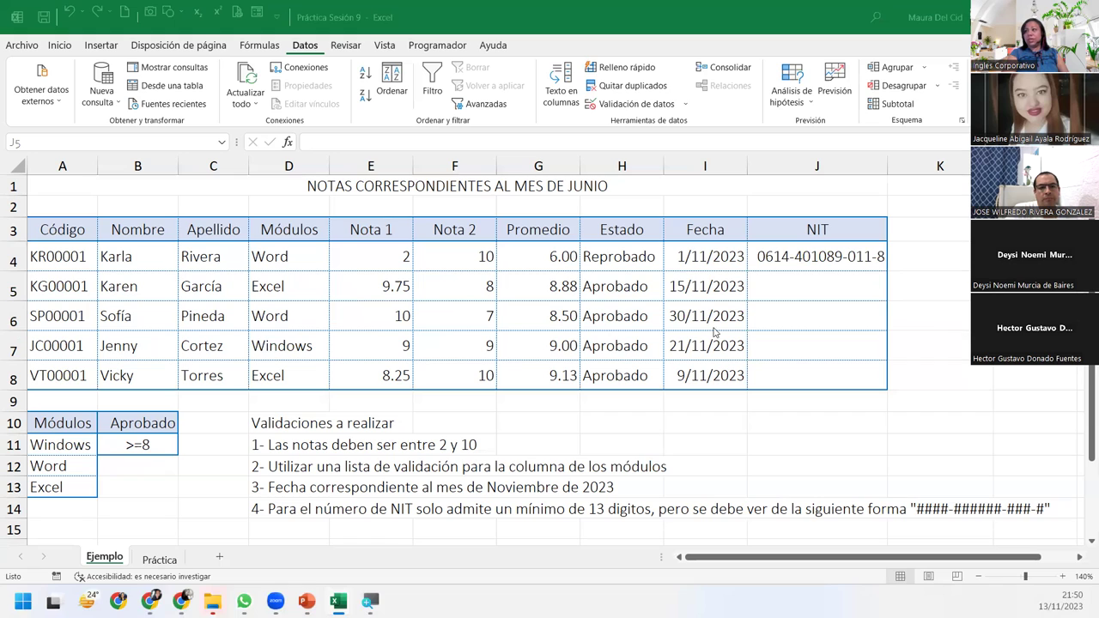
Open the validation criteria for J4:J8, moving the dialog off the table
click(792, 256)
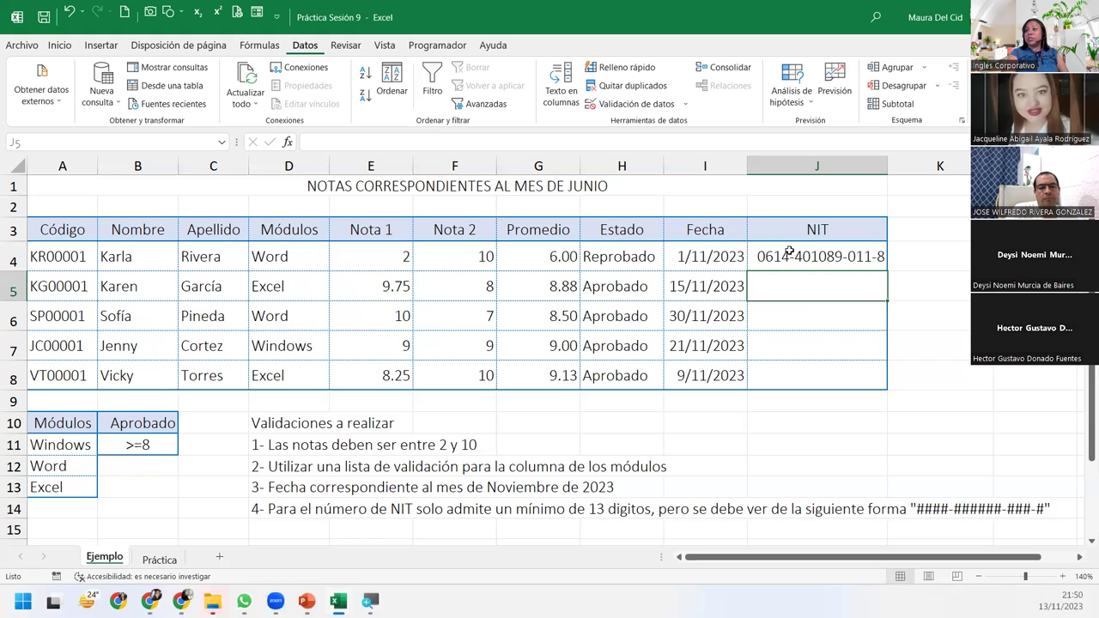
drag(810, 324, 819, 368)
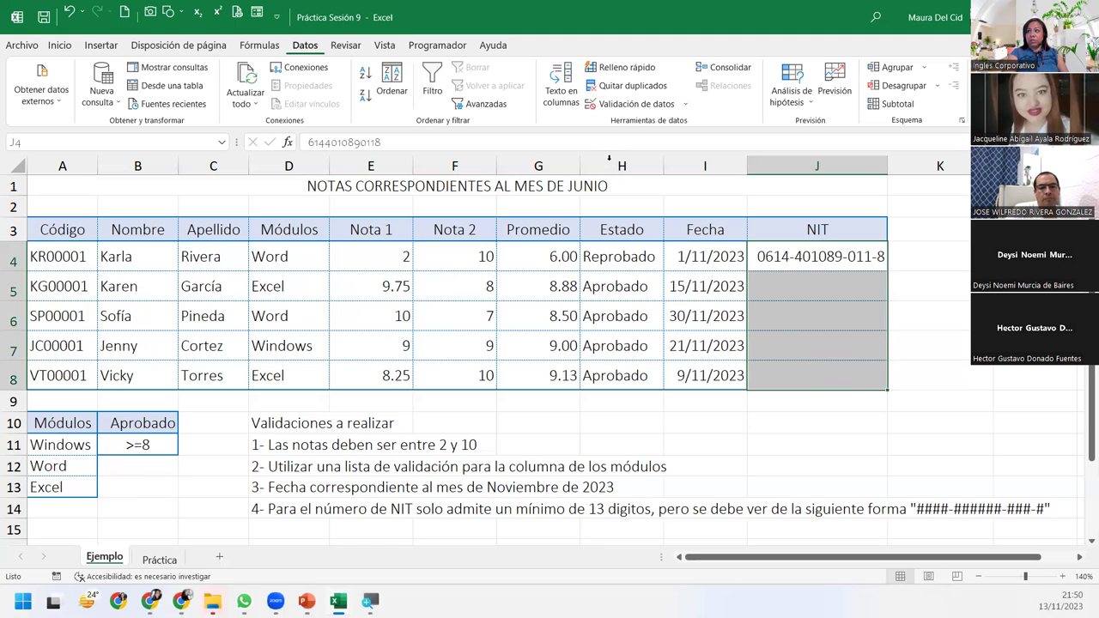
click(621, 101)
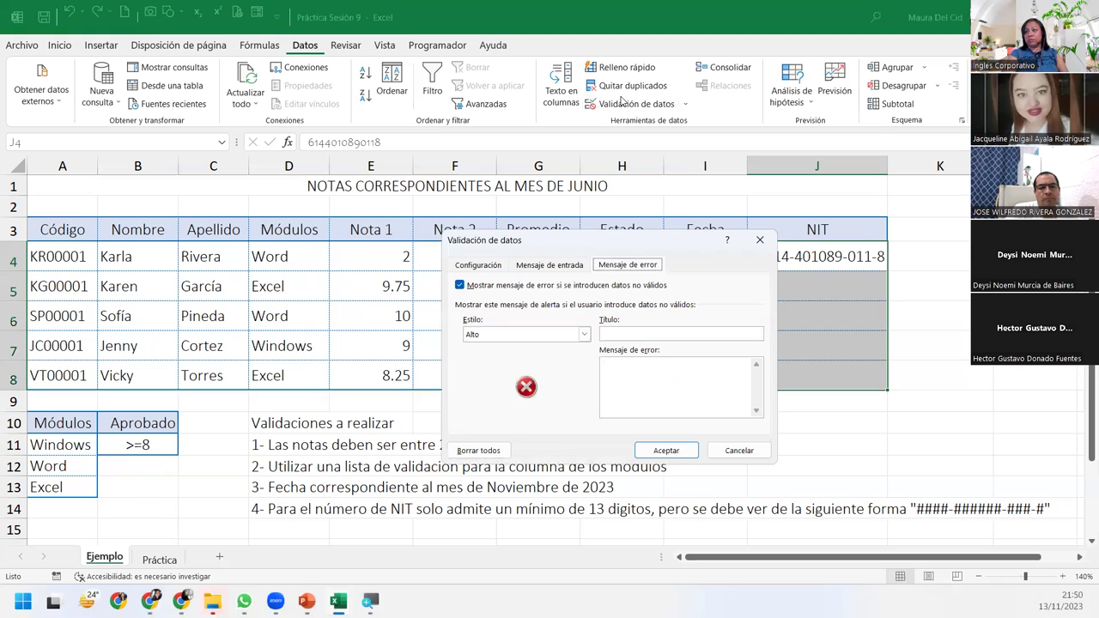
click(477, 265)
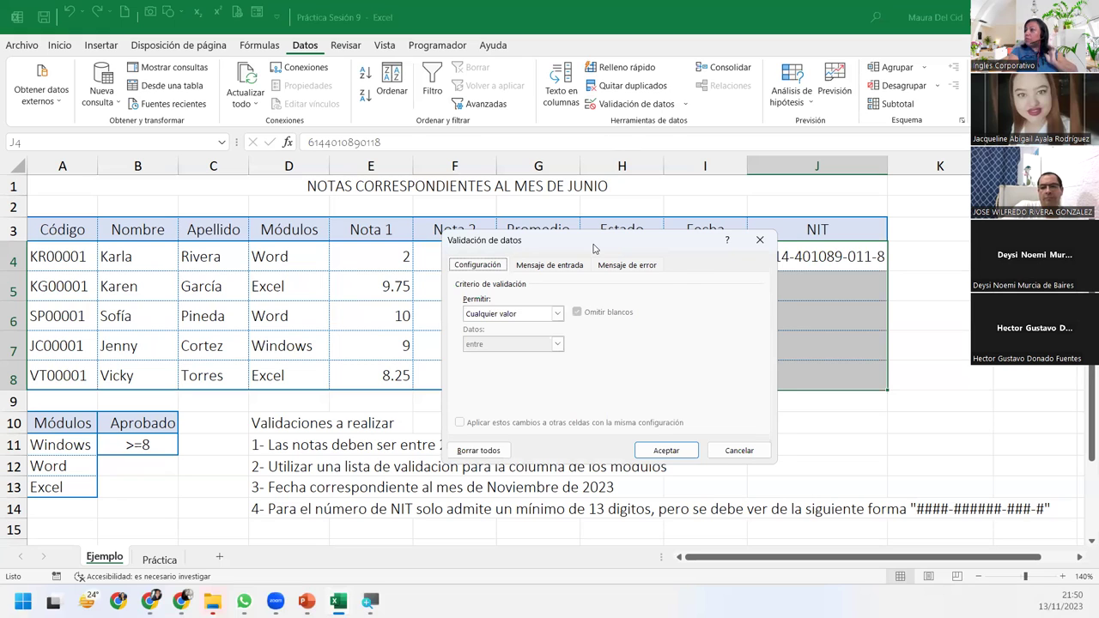
drag(592, 248, 465, 247)
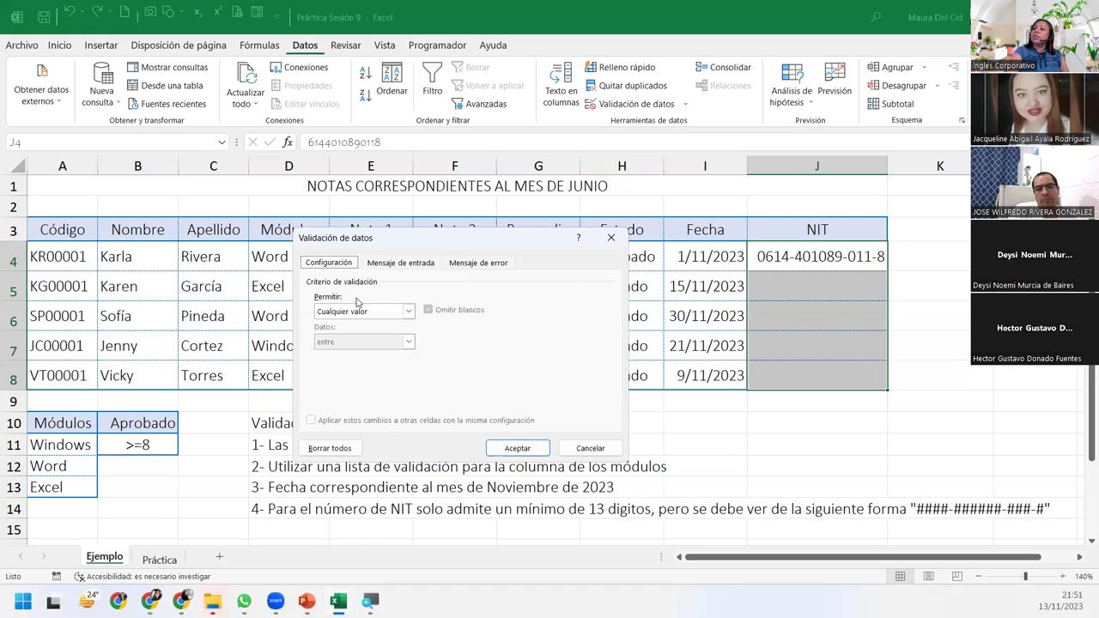
Set the NIT rule to Longitud del texto, igual a, with 16 entered as the length
click(328, 314)
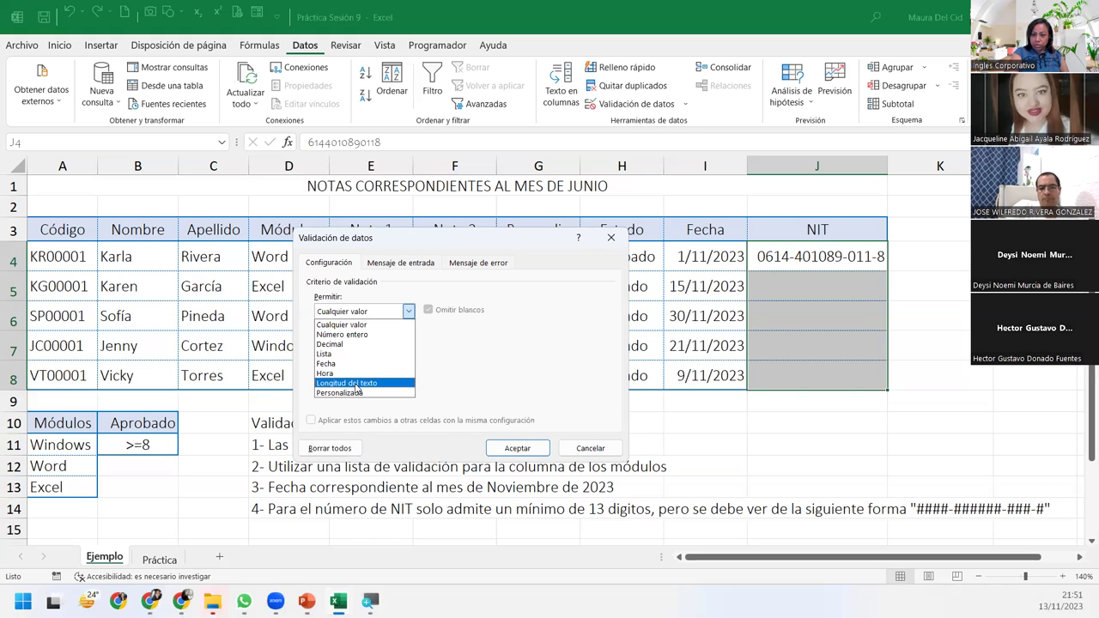
click(356, 384)
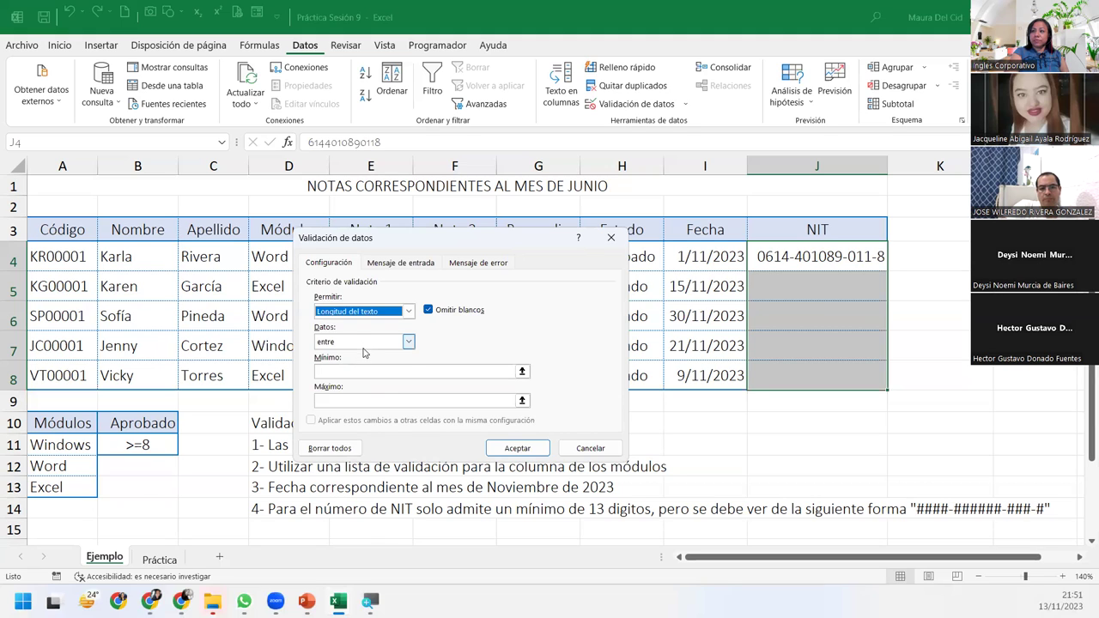
click(363, 343)
click(360, 371)
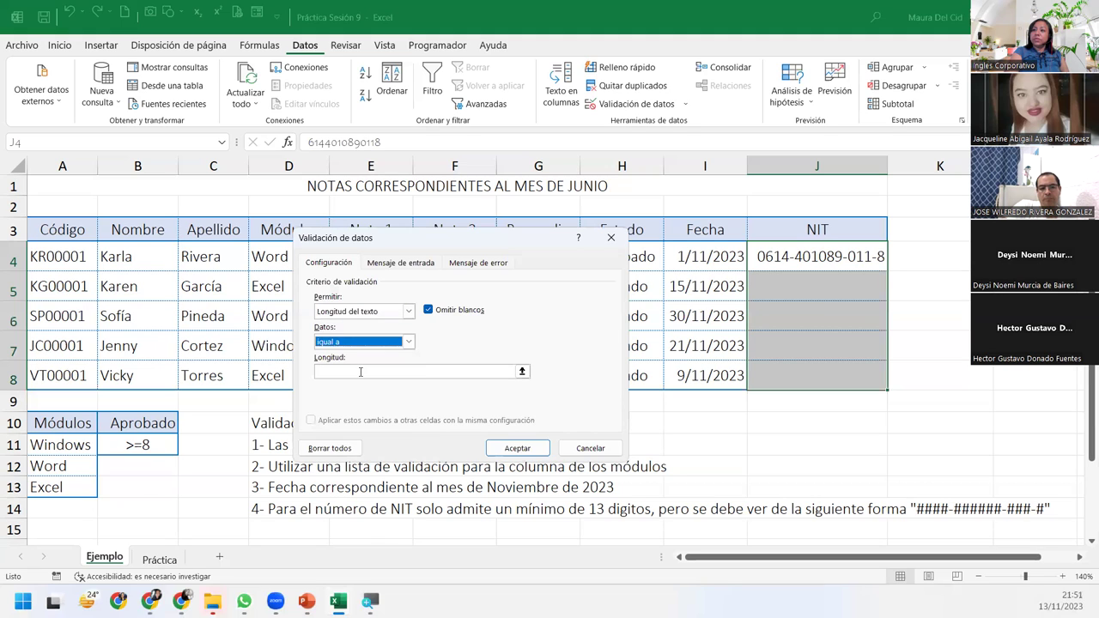
click(360, 370)
text(16)
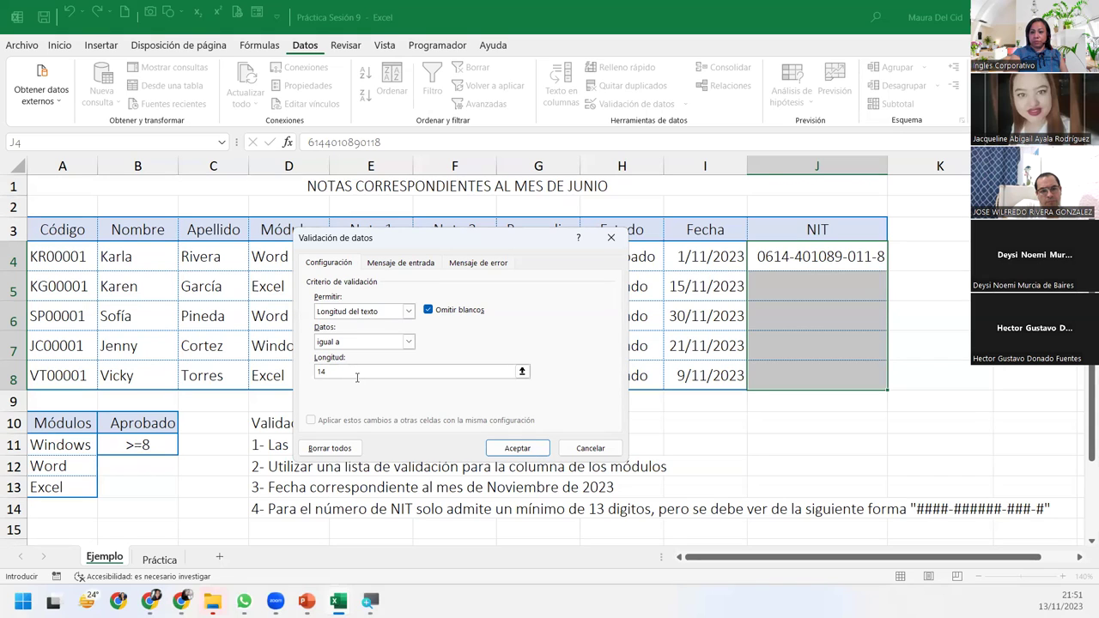
click(409, 265)
Write the input message 'Escriba el número sin espacios ni guiones', correcting the 'espcios' typo
click(407, 393)
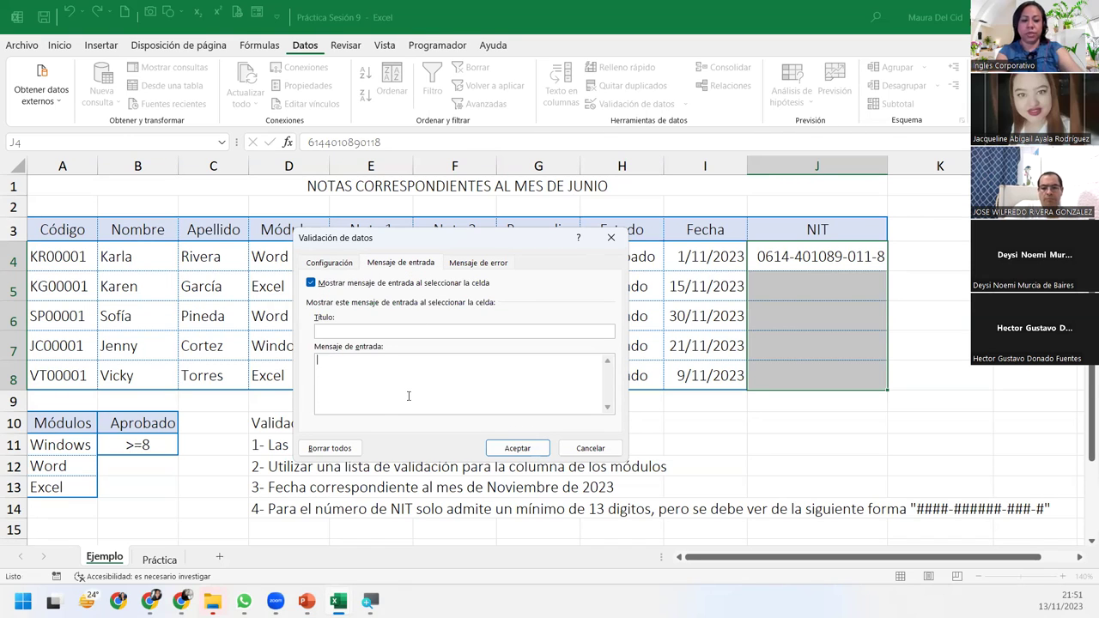
text(Escriba )
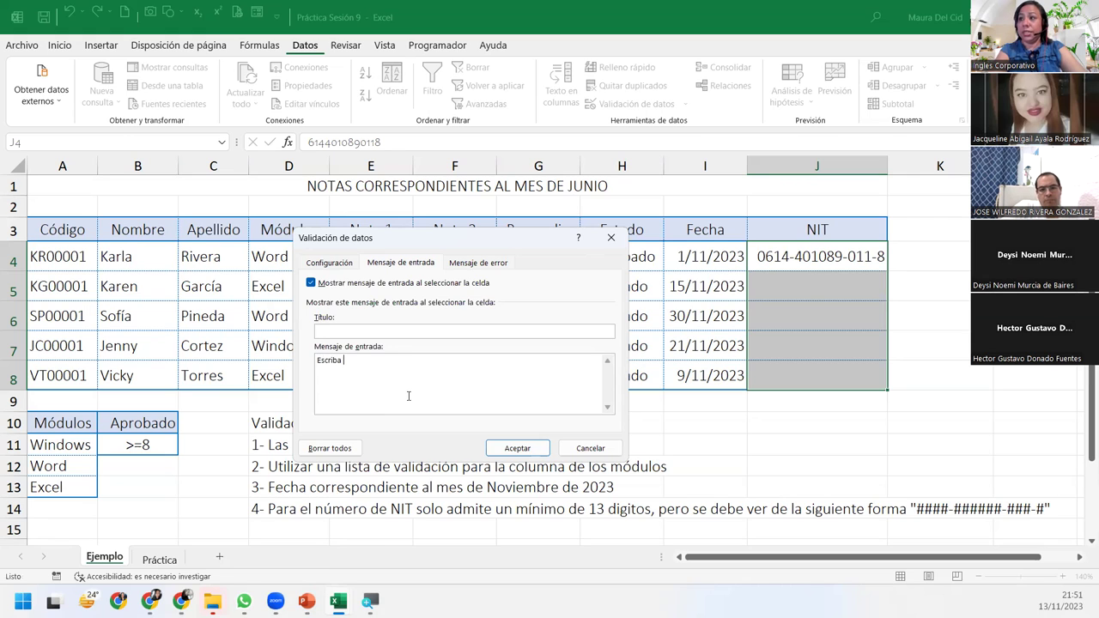
text(el númer)
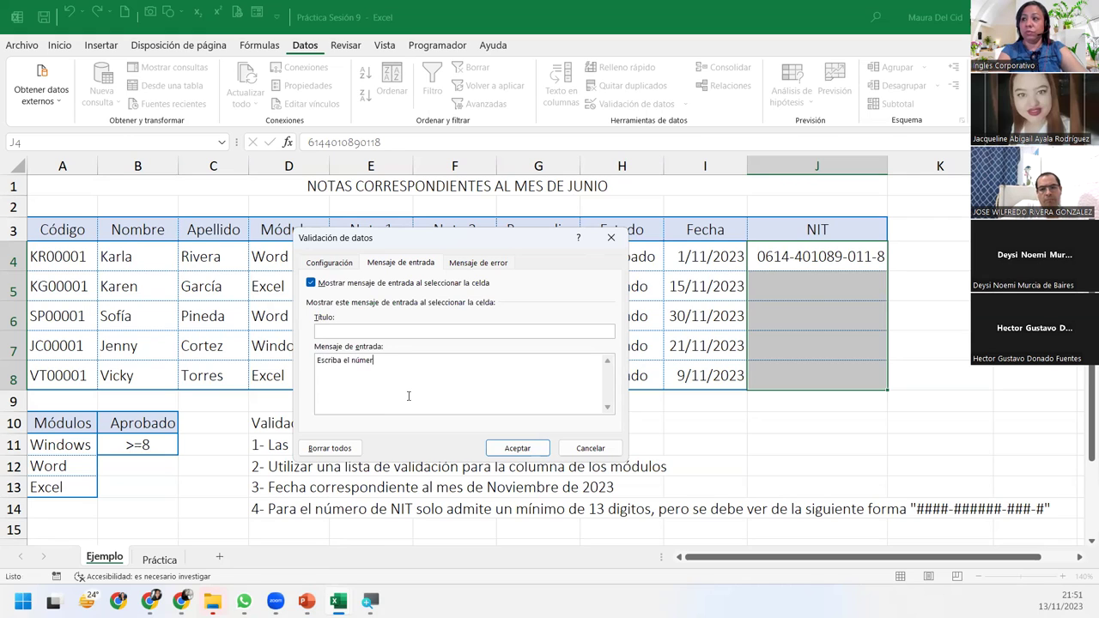
text(o sin espcios ni guiones)
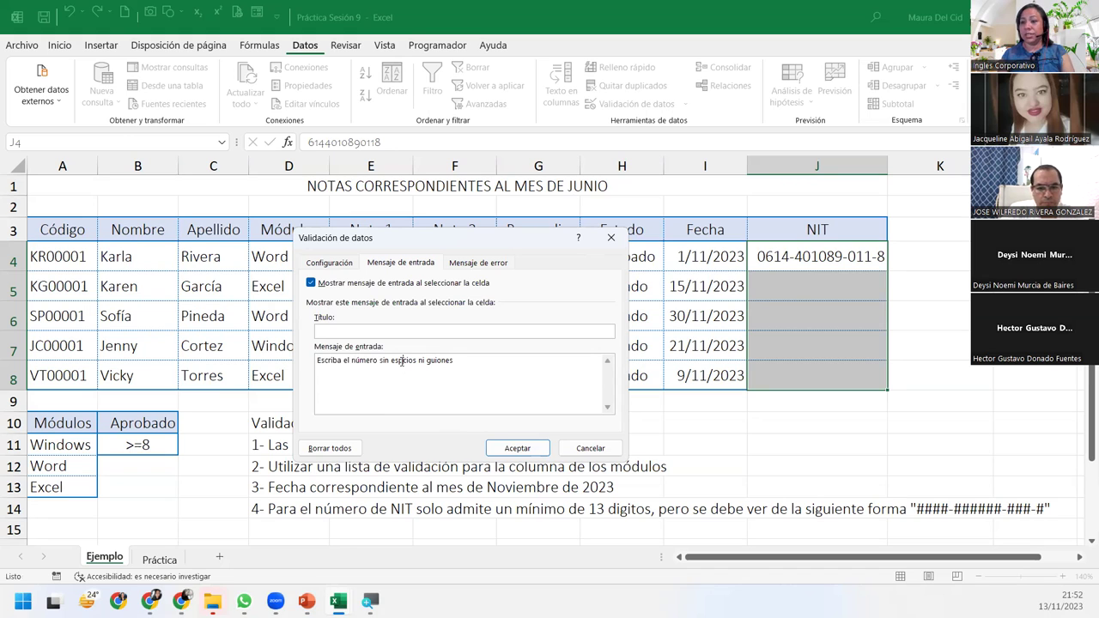
click(401, 361)
text(a)
click(460, 366)
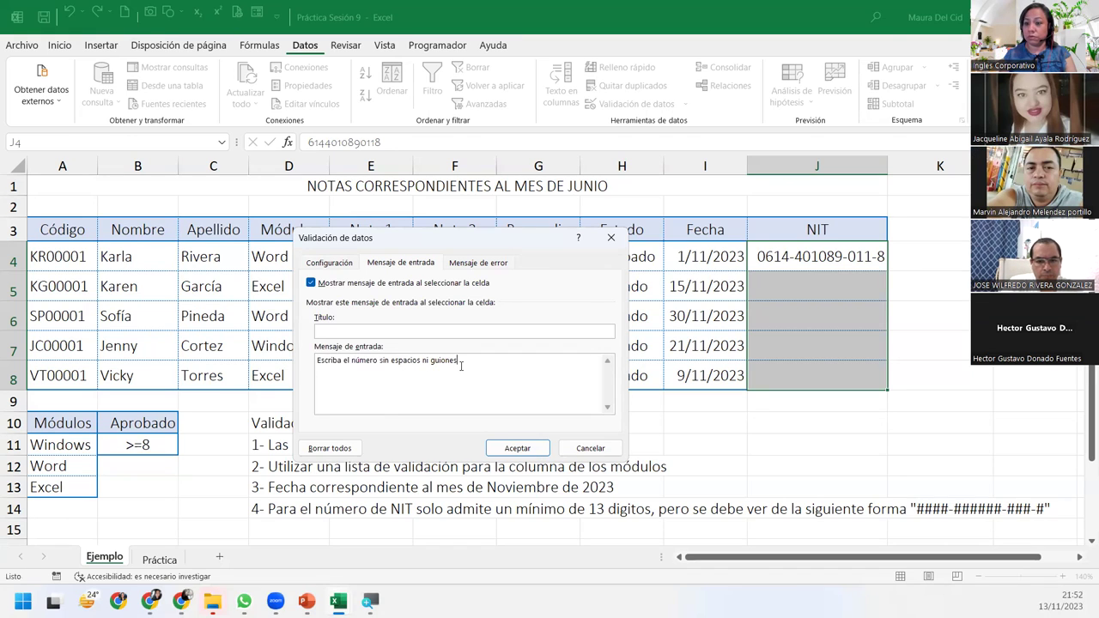
Correct the criteria to Longitud del texto igual a 14
click(329, 263)
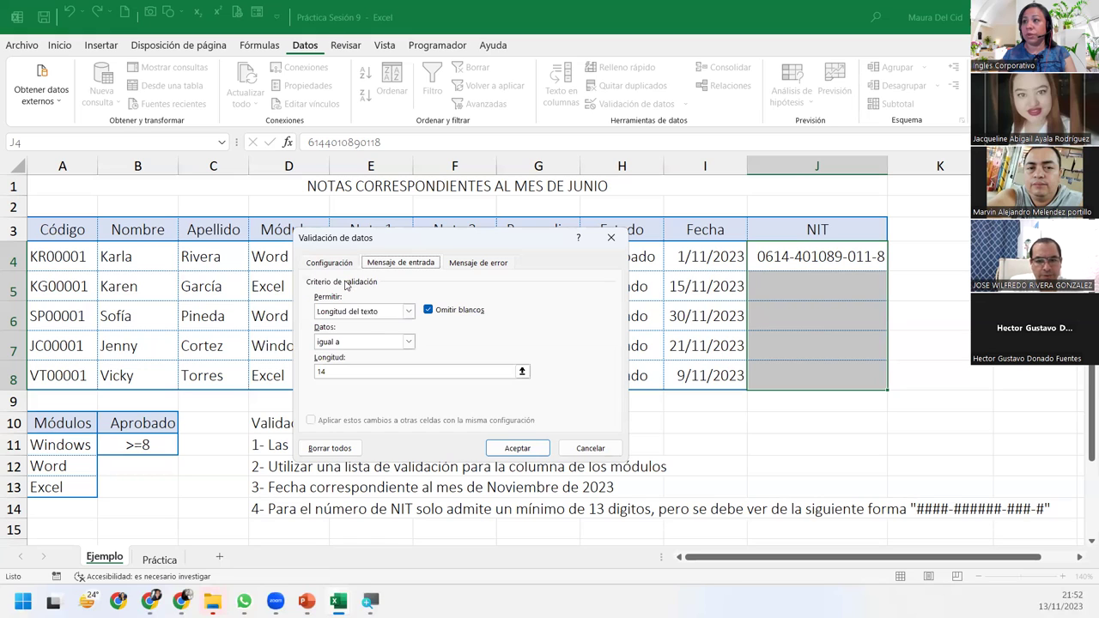
click(364, 342)
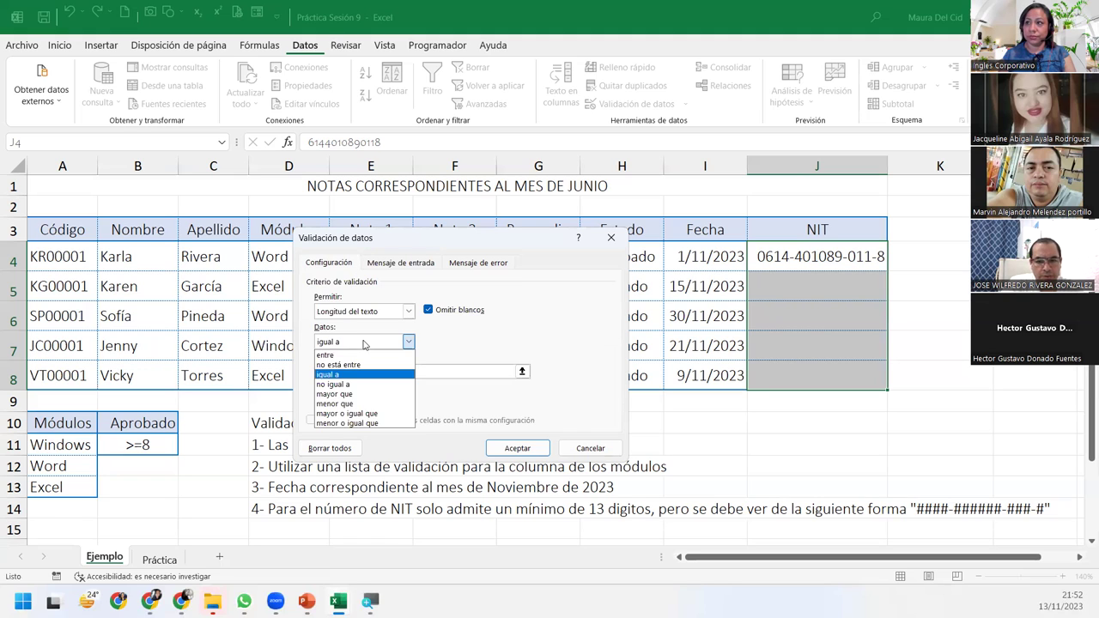
click(364, 343)
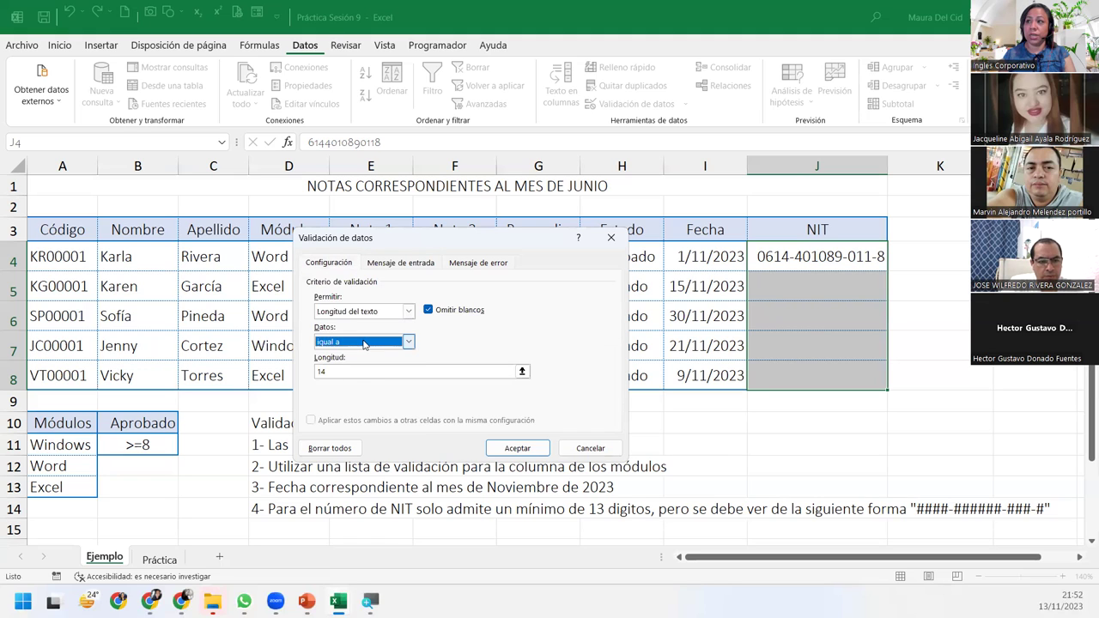
click(357, 371)
key(BackSpace)
text(4)
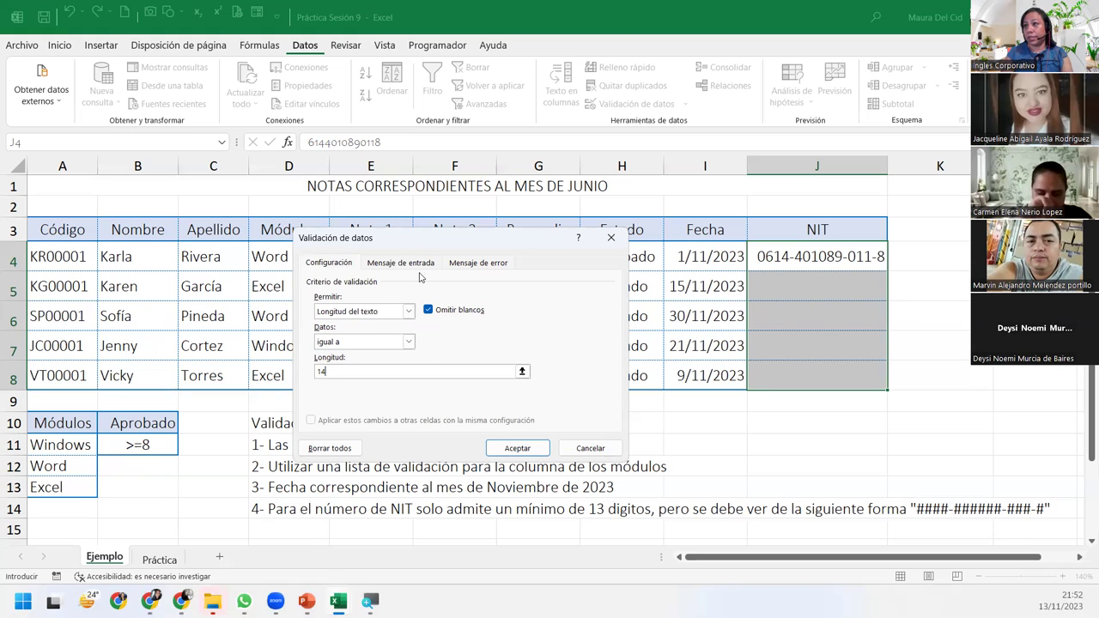
Review the input message and criteria settings, ending on the input message settings
click(421, 265)
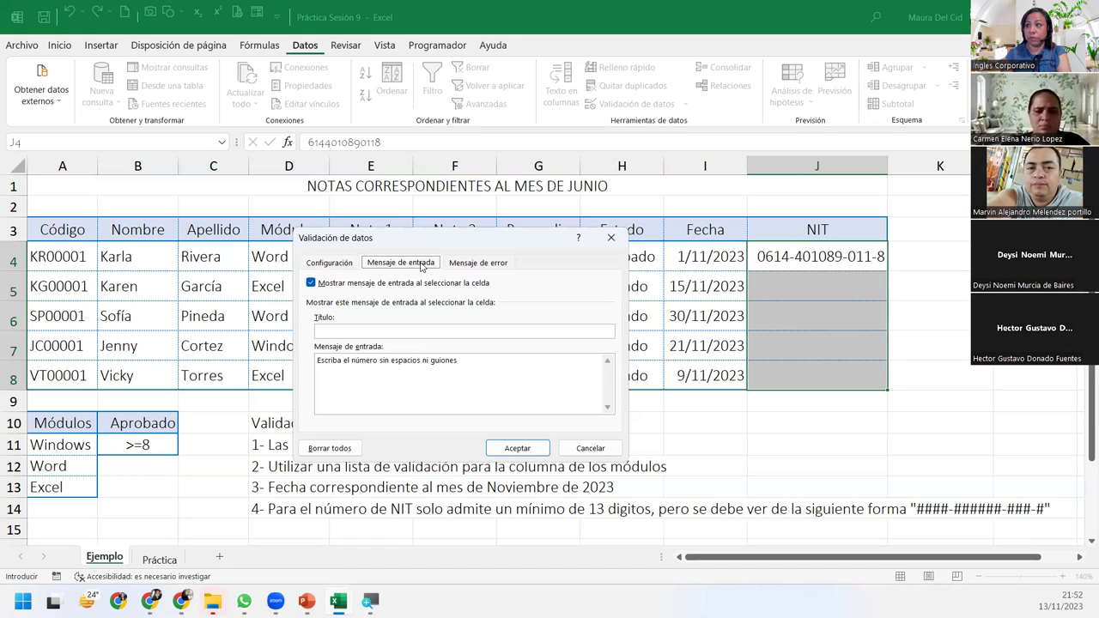
click(346, 265)
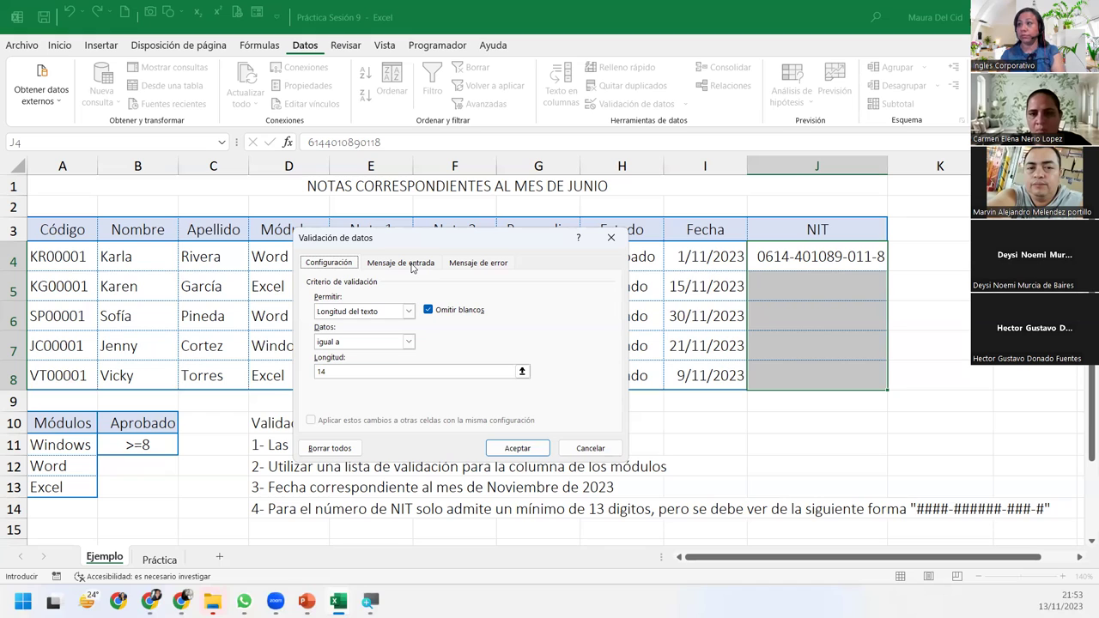
click(411, 266)
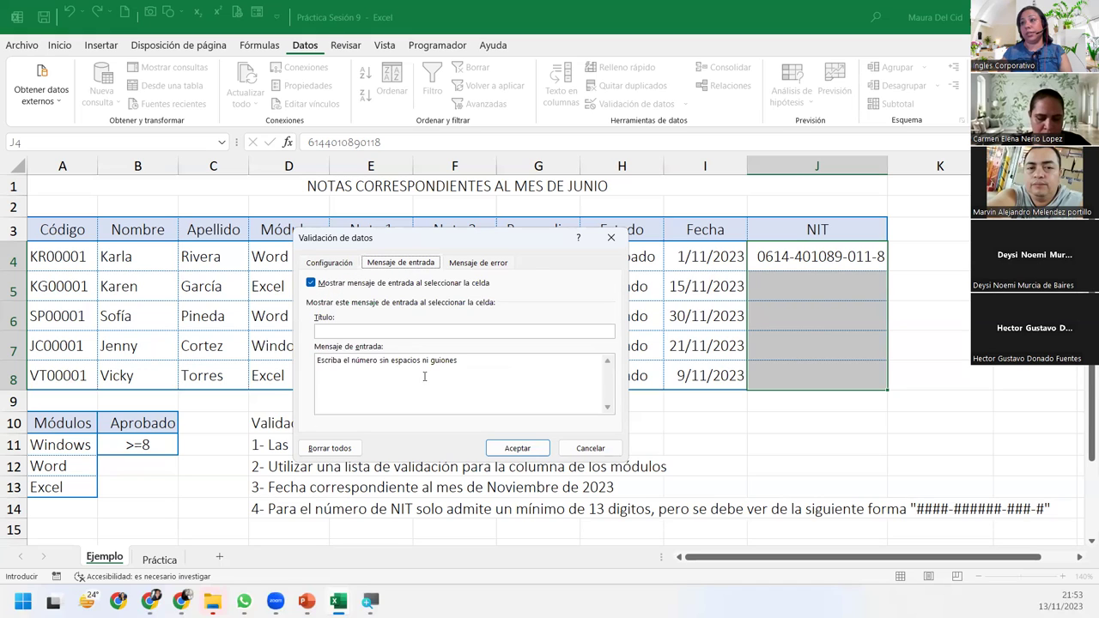
Move from the input message box to the Error Alert settings, style Alto with blank title and message
click(474, 365)
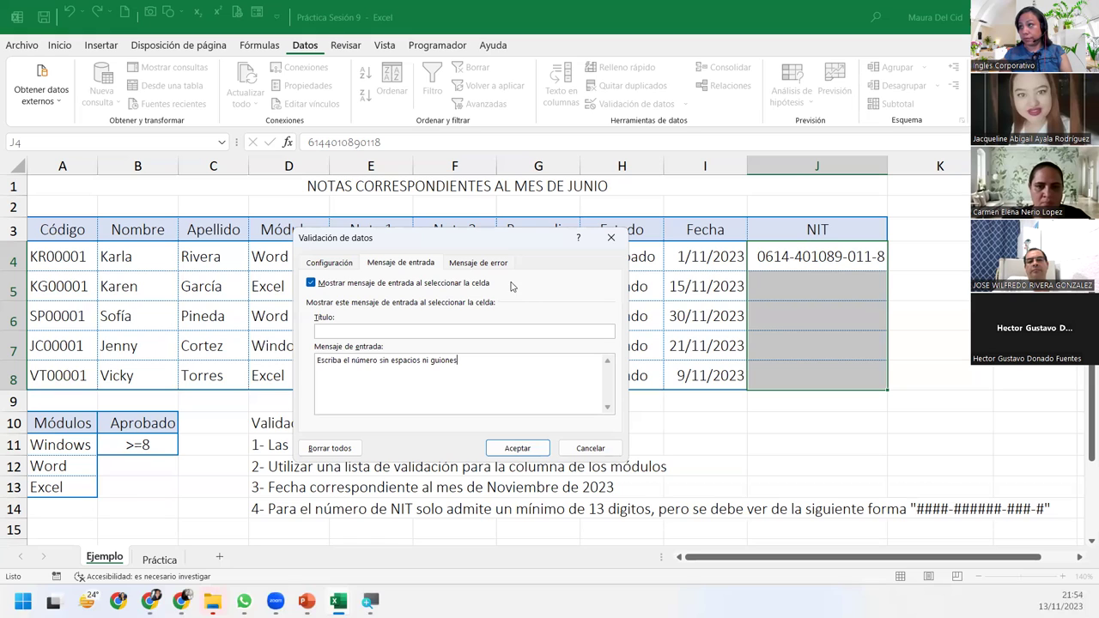
click(497, 269)
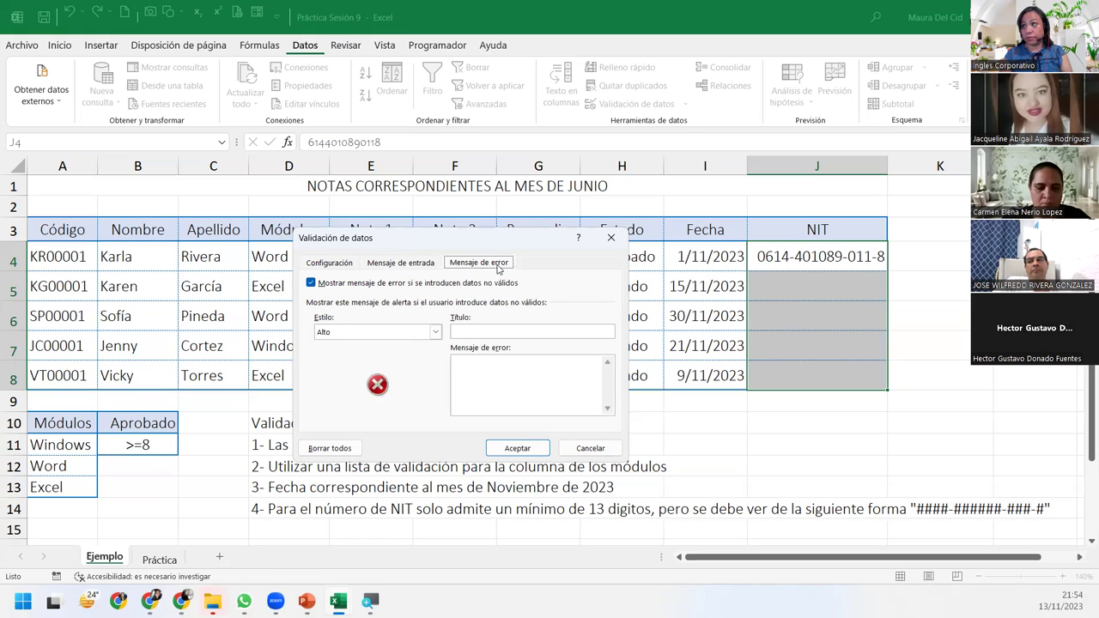
Title the error alert 'Dato no válido' and write a message demanding the complete number without spaces or hyphens
click(506, 332)
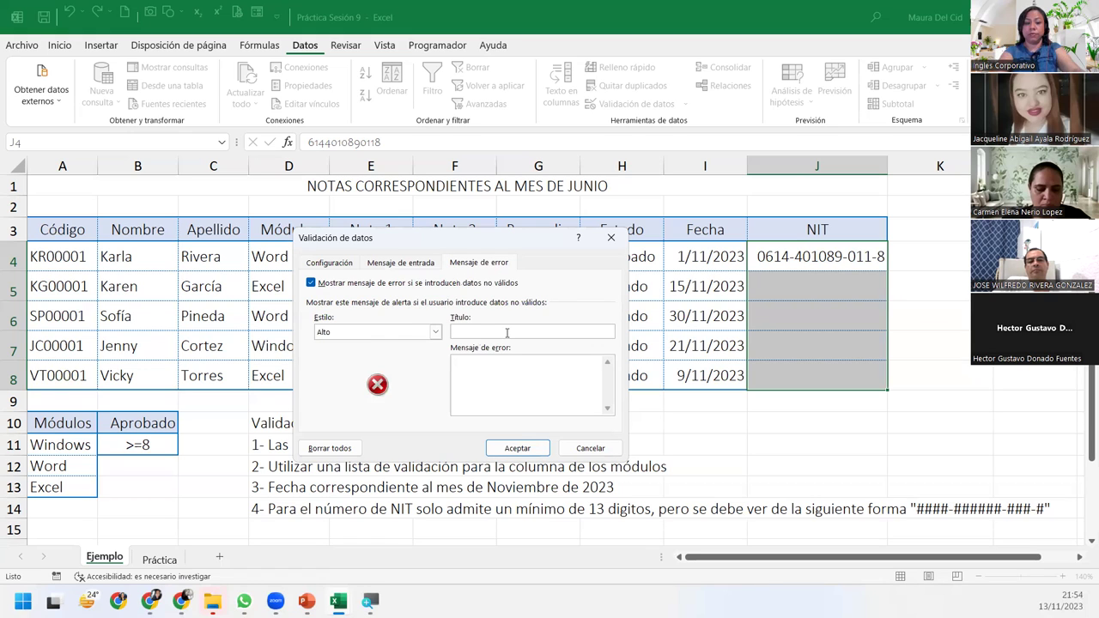
text(Dat)
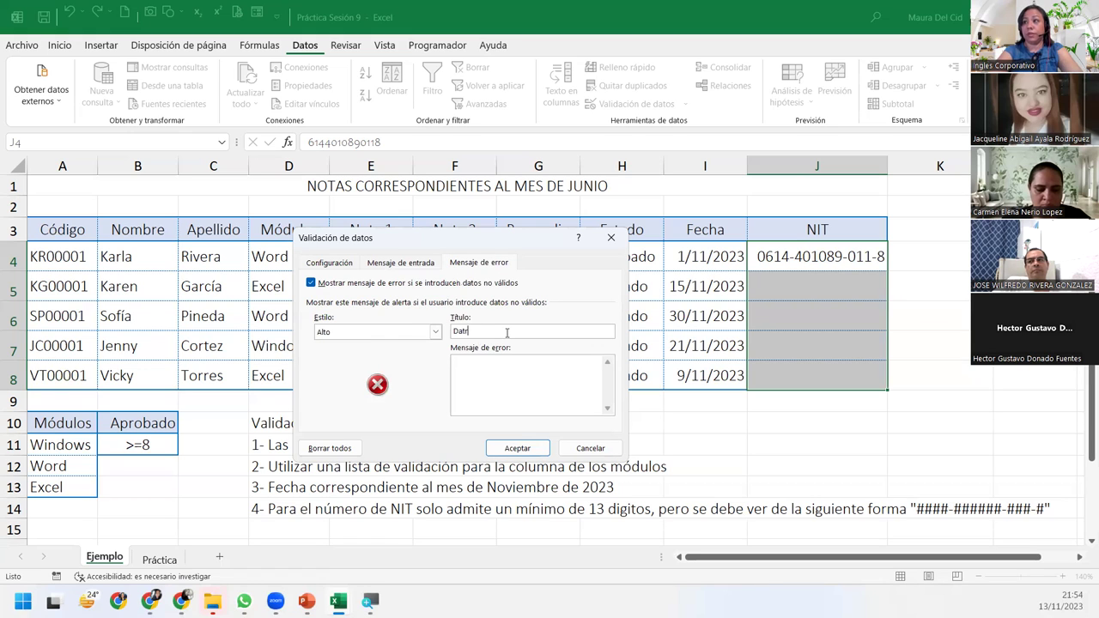
text(o no válido)
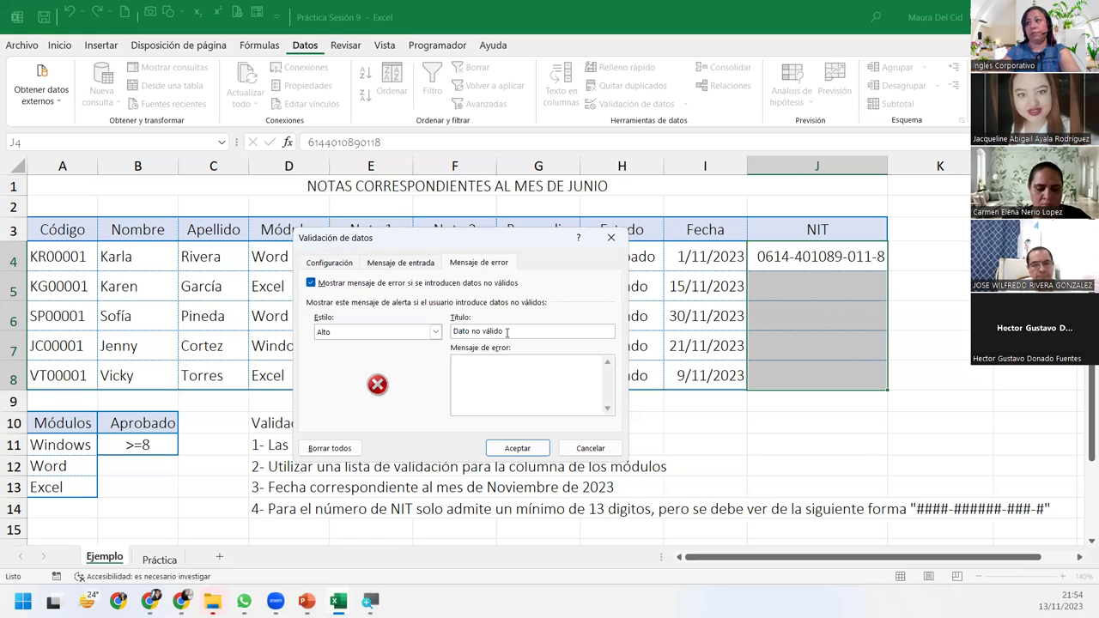
click(523, 371)
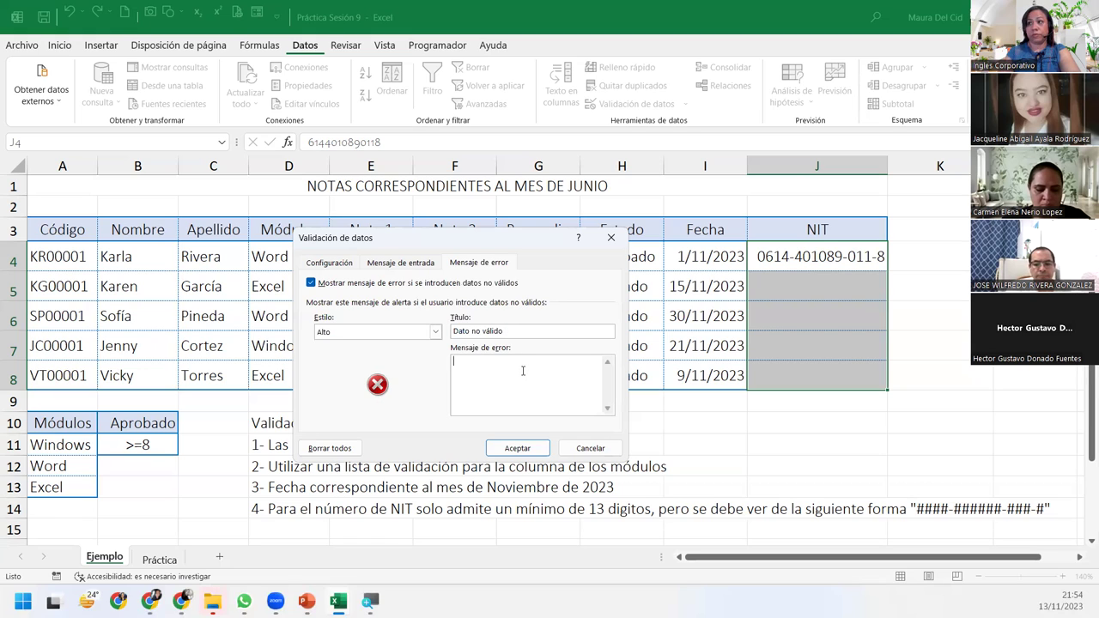
text(Se le recuerda que debe introduc)
key(BackSpace)
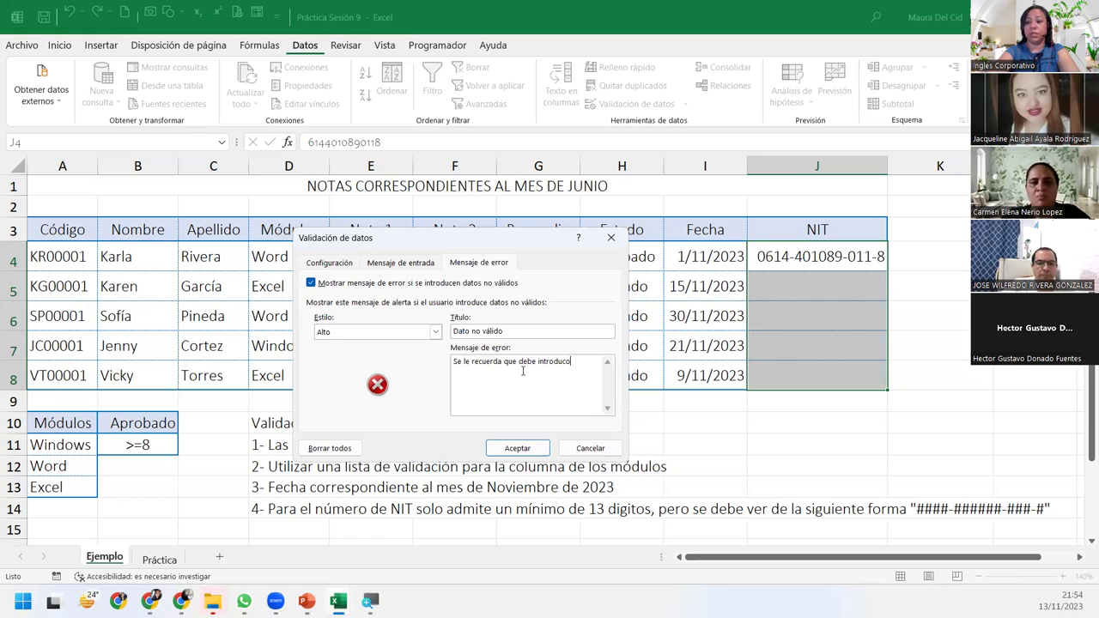
text(el)
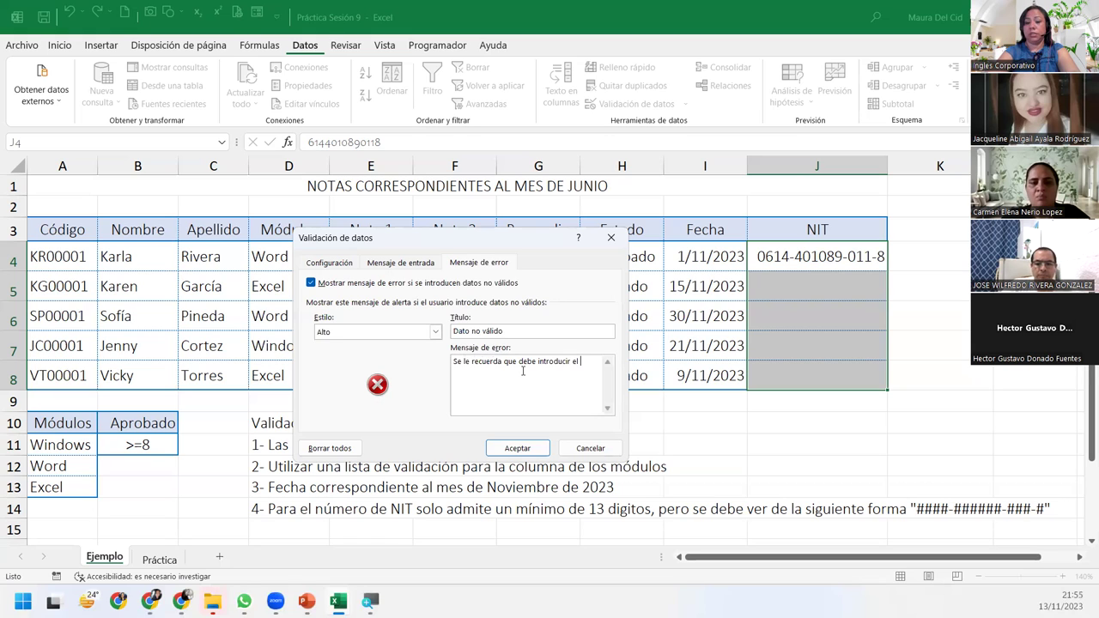
text( número completo sin espacios uy)
key(BackSpace)
key(BackSpace)
text(ni guiones)
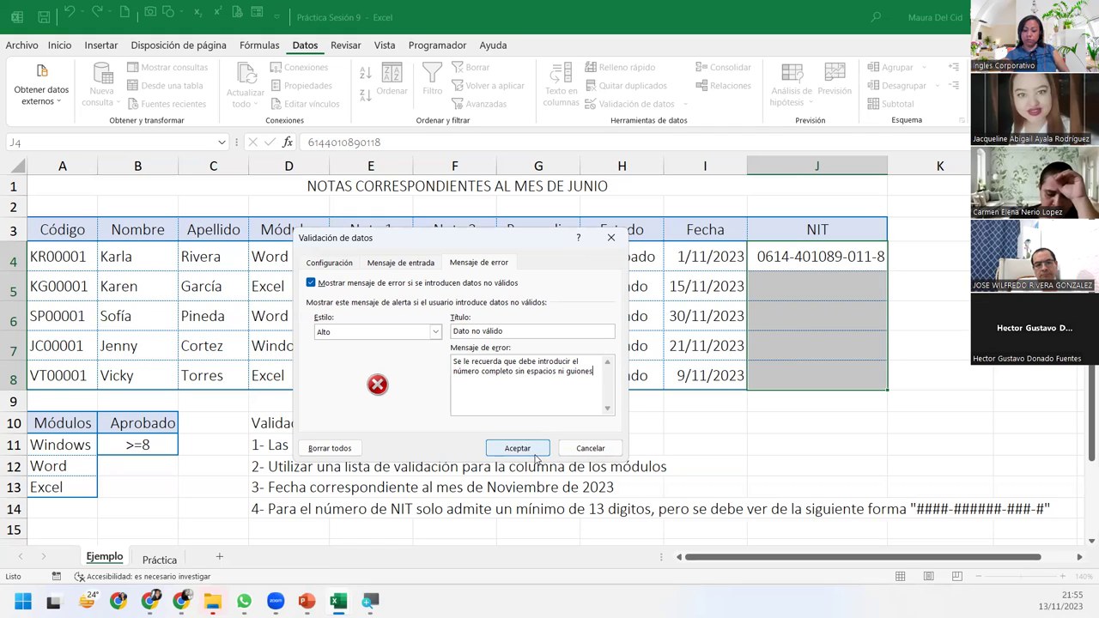
click(534, 454)
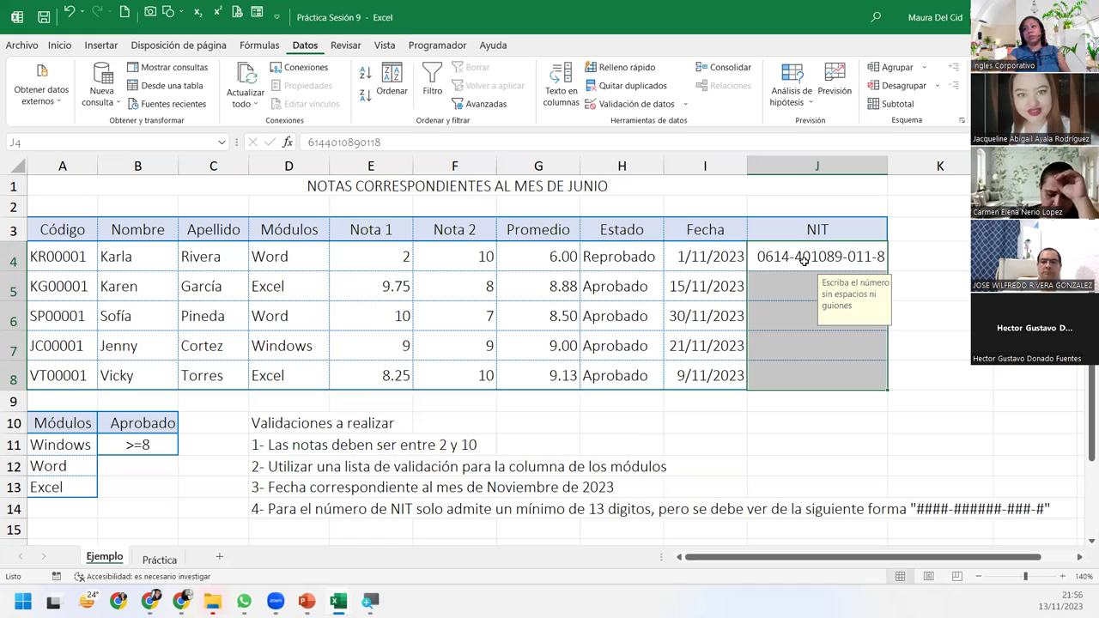
click(67, 50)
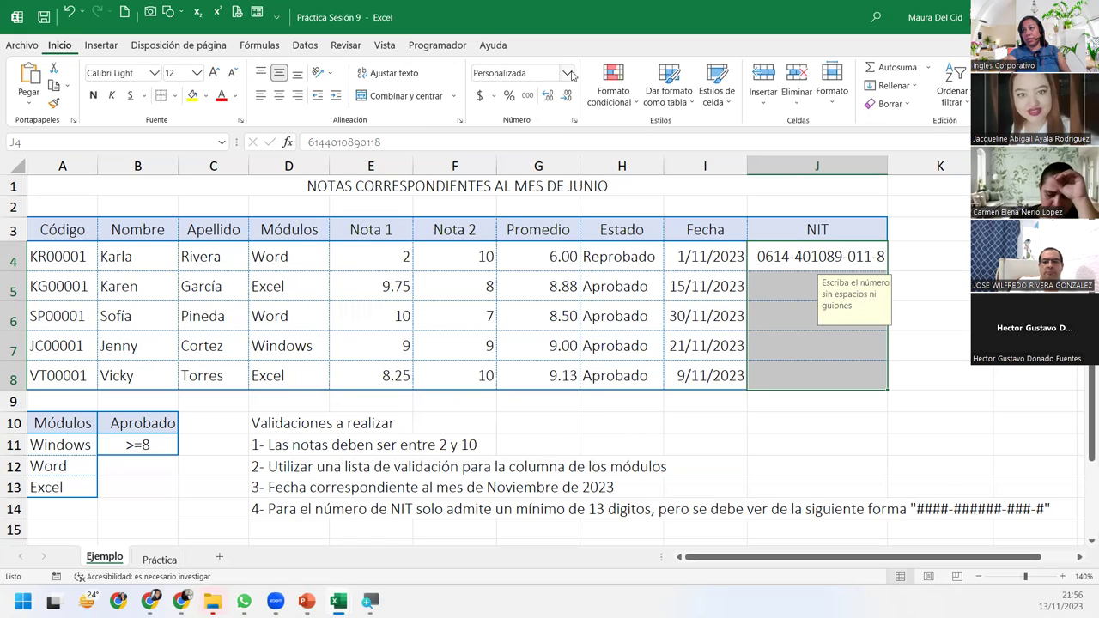
click(569, 73)
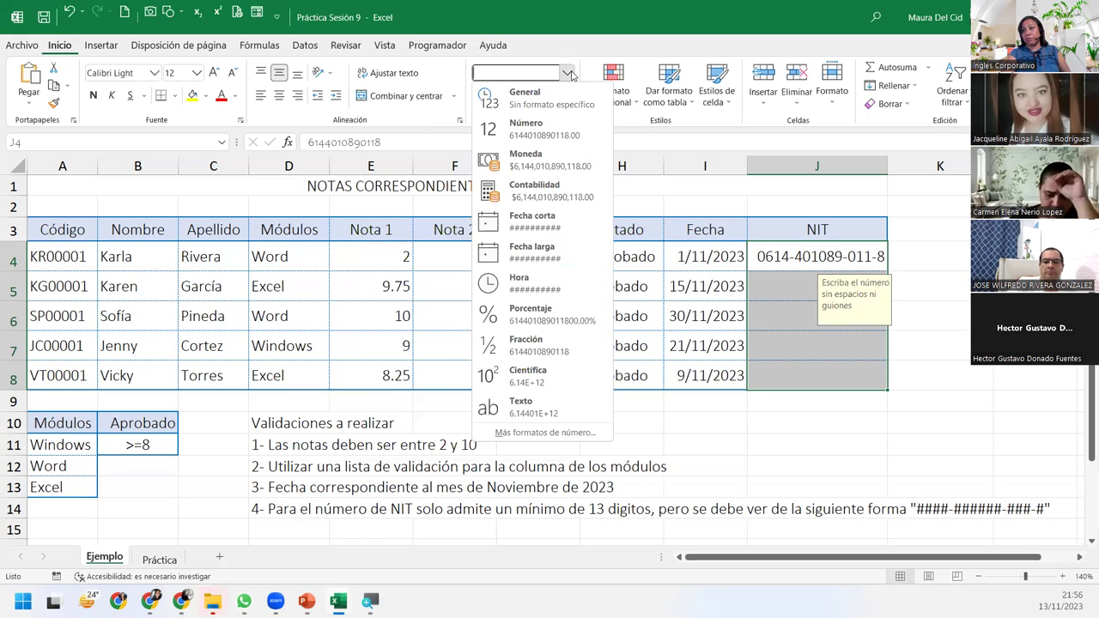
click(571, 120)
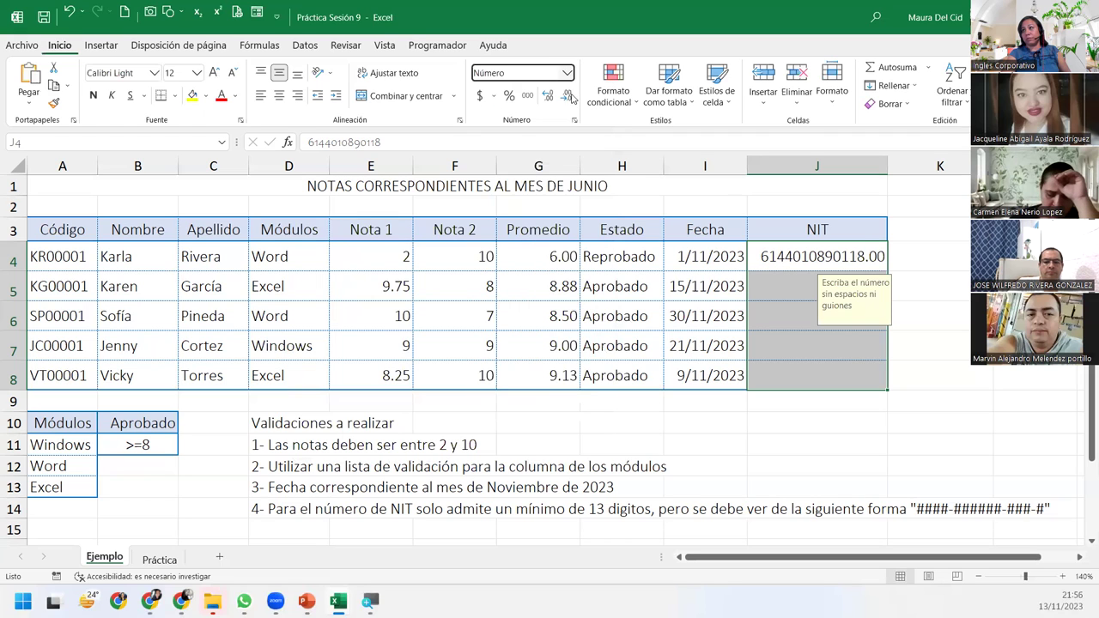
click(566, 95)
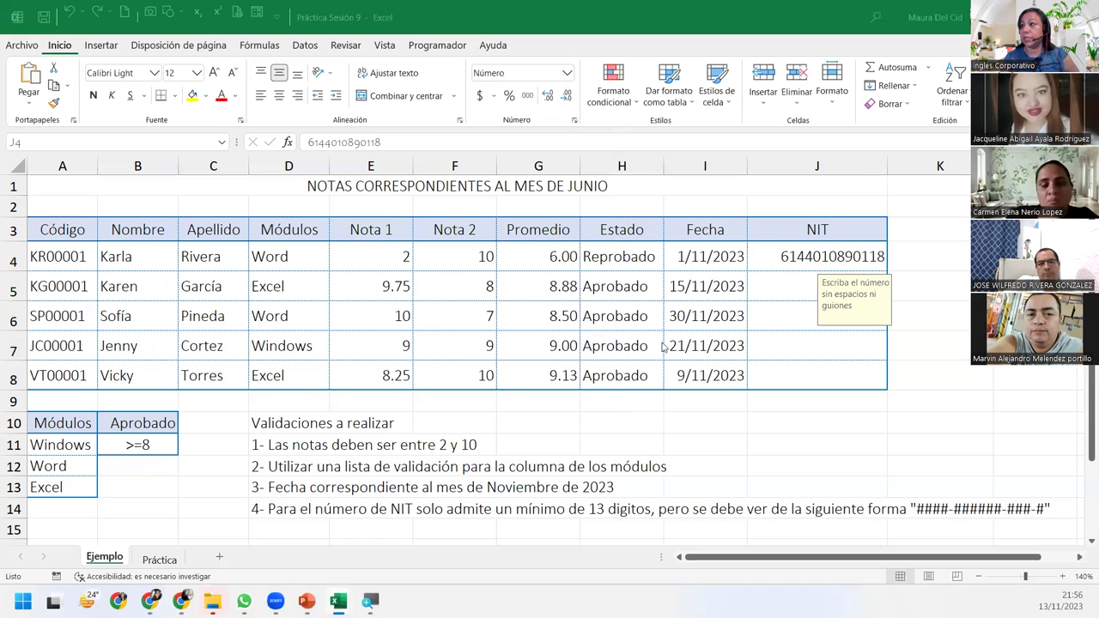
click(830, 260)
key(shift+Down)
key(shift+Down)
key(shift+Down)
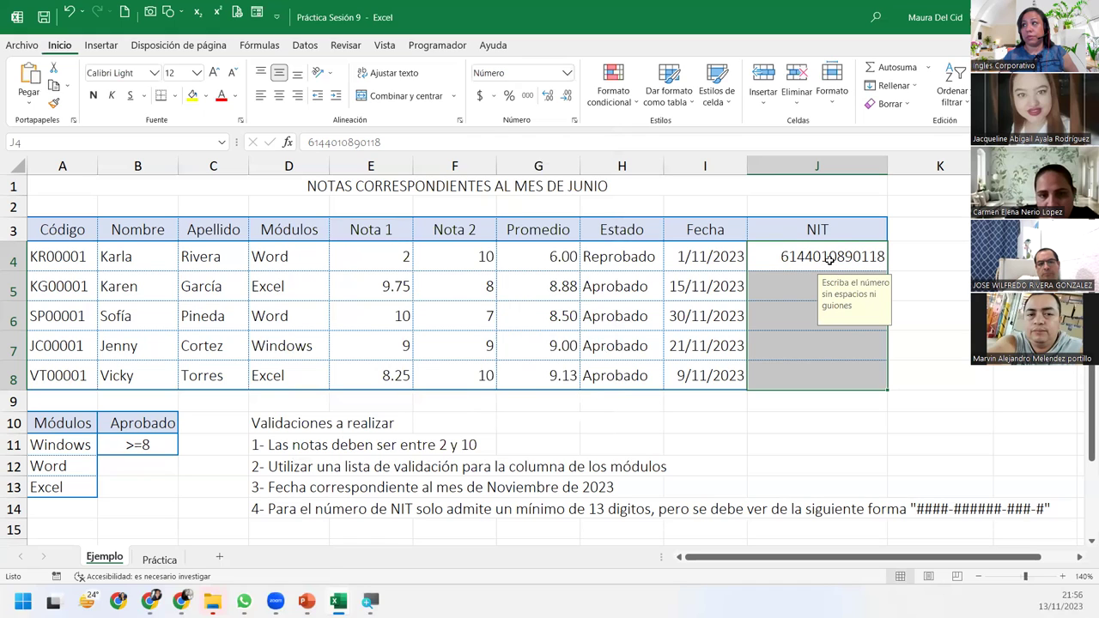
click(830, 260)
double_click(770, 255)
text(0)
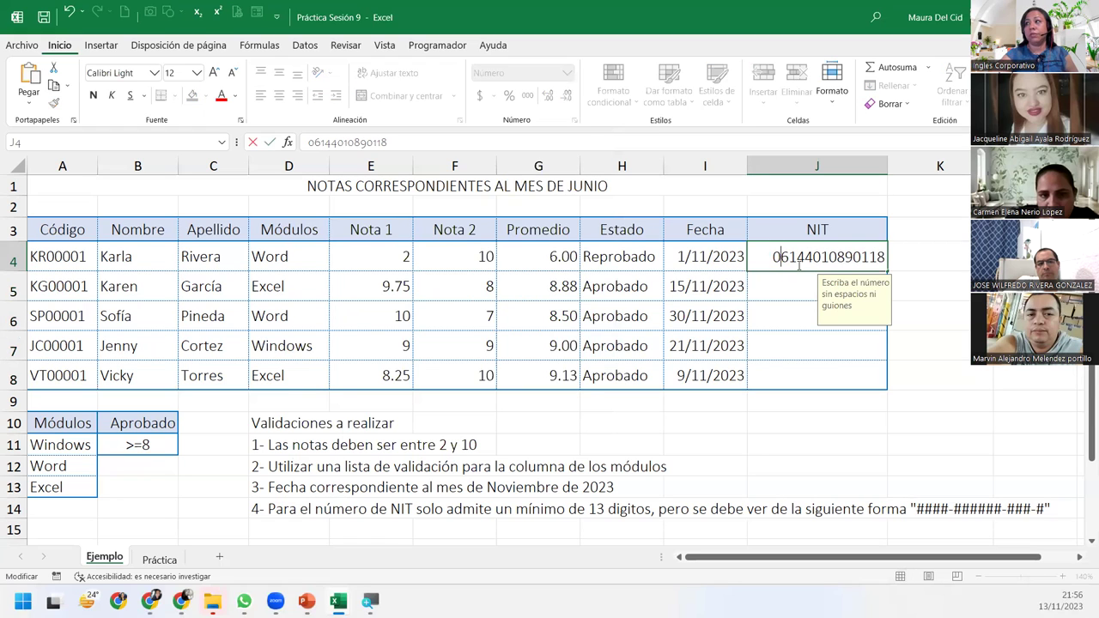
key(Return)
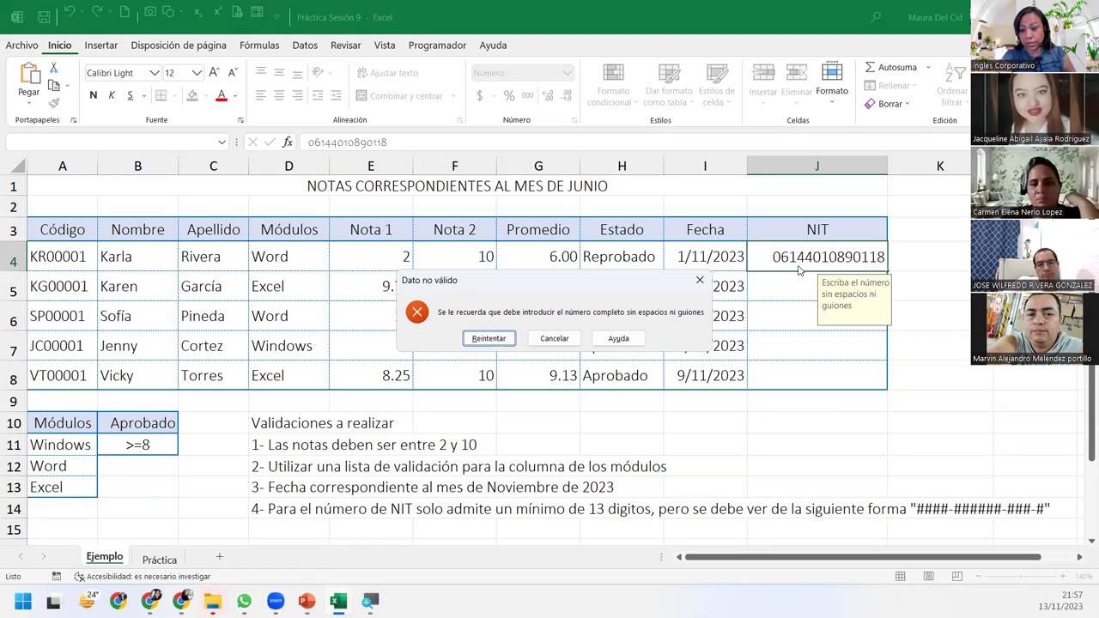
Retry the rejected J4 entry, resubmitting the number with its leading zero
key(Return)
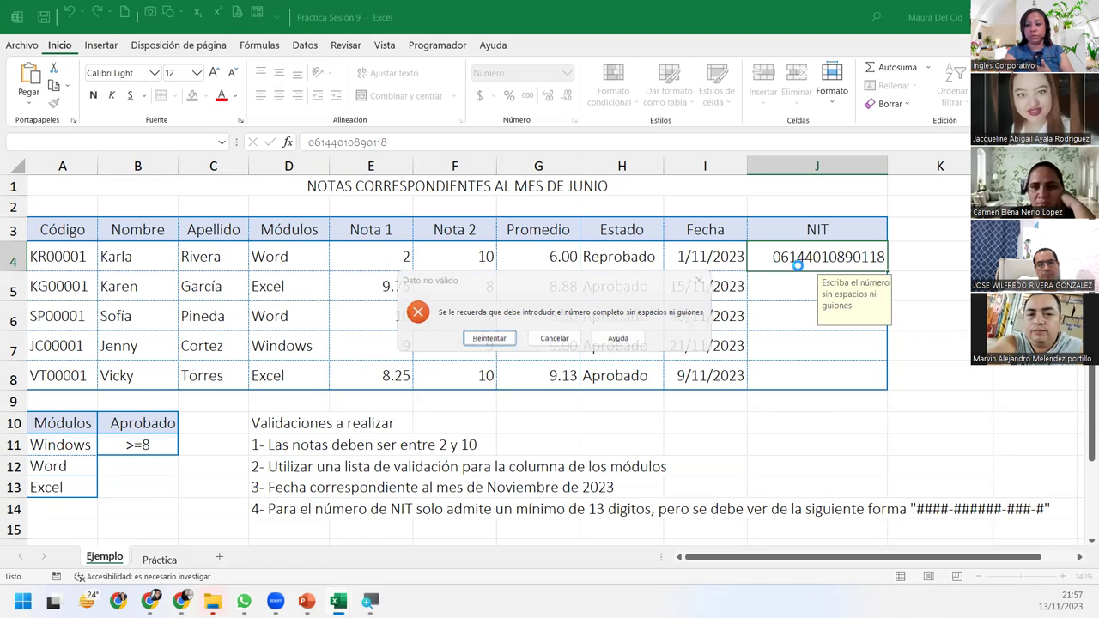
key(Home)
key(Delete)
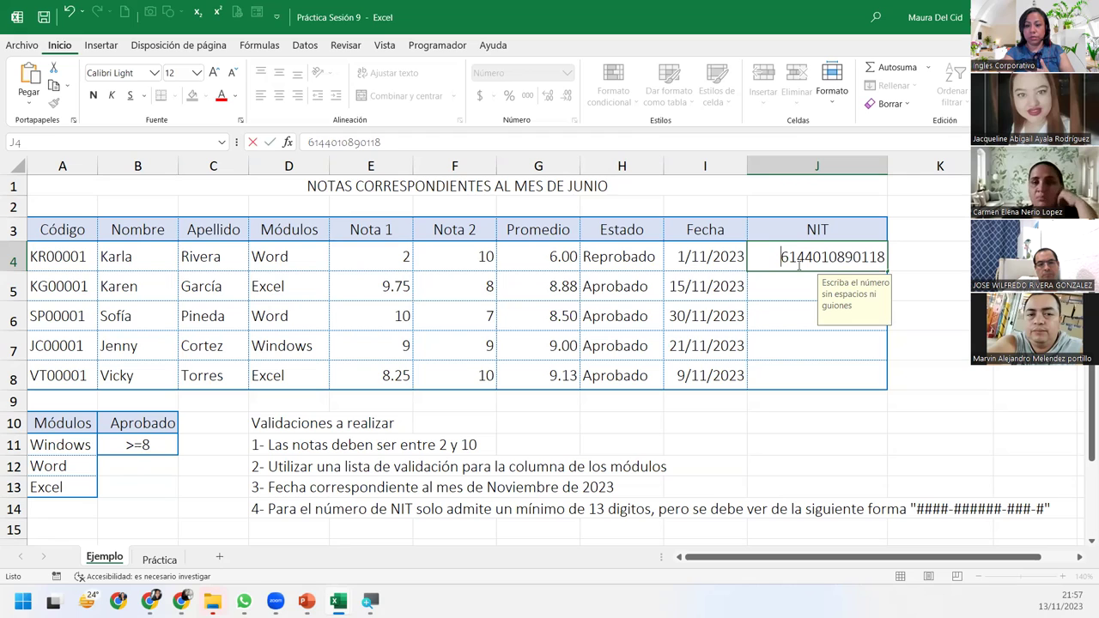
key(ctrl+z)
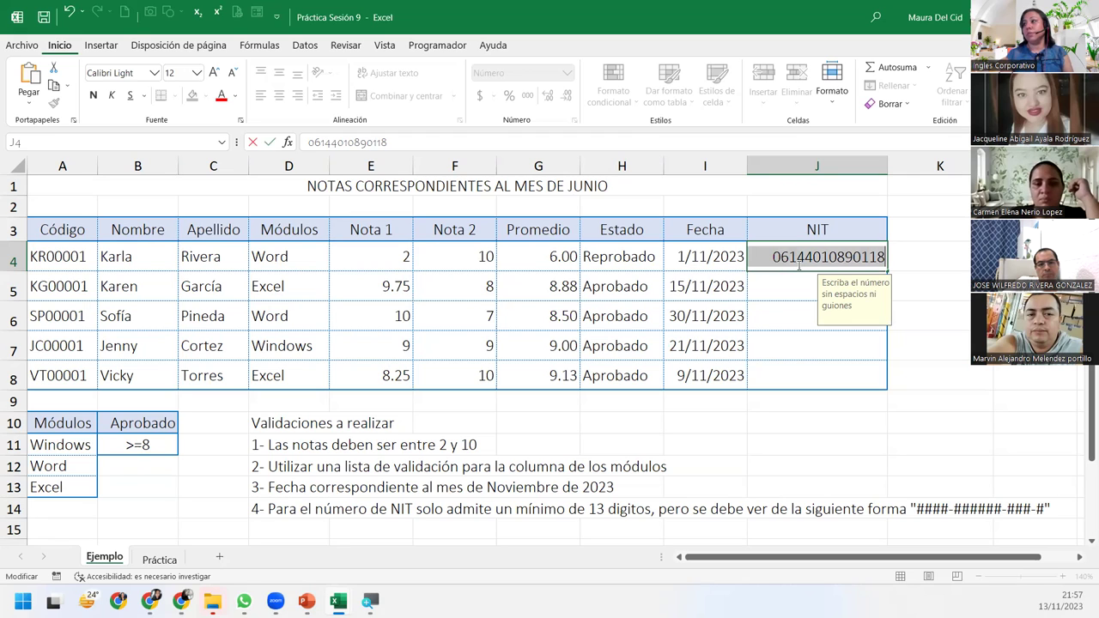
key(Return)
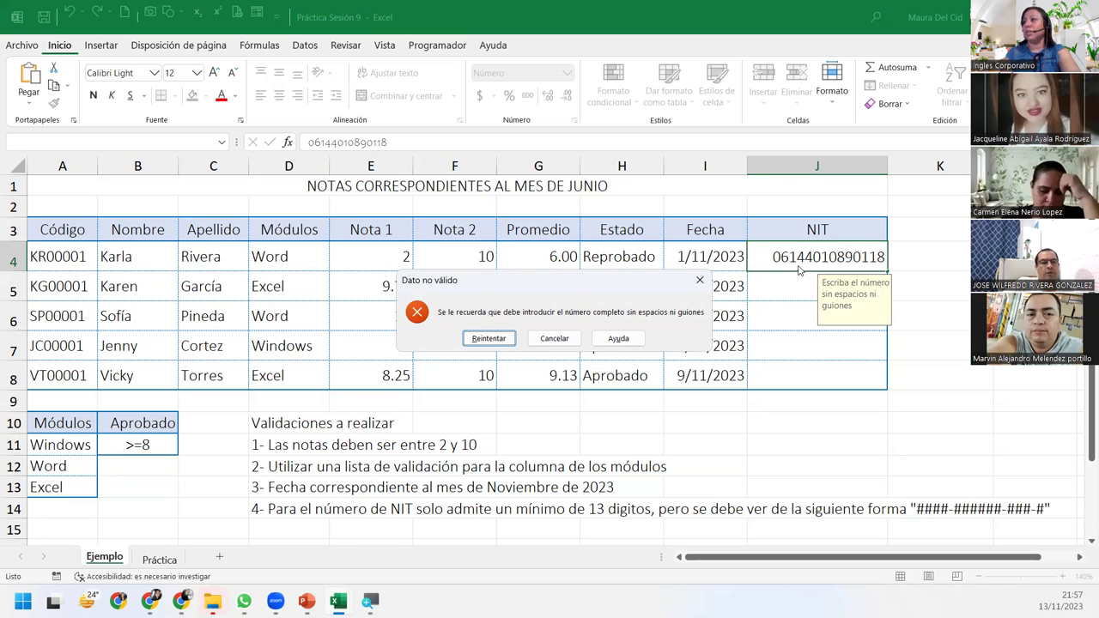
key(Return)
key(Home)
key(Delete)
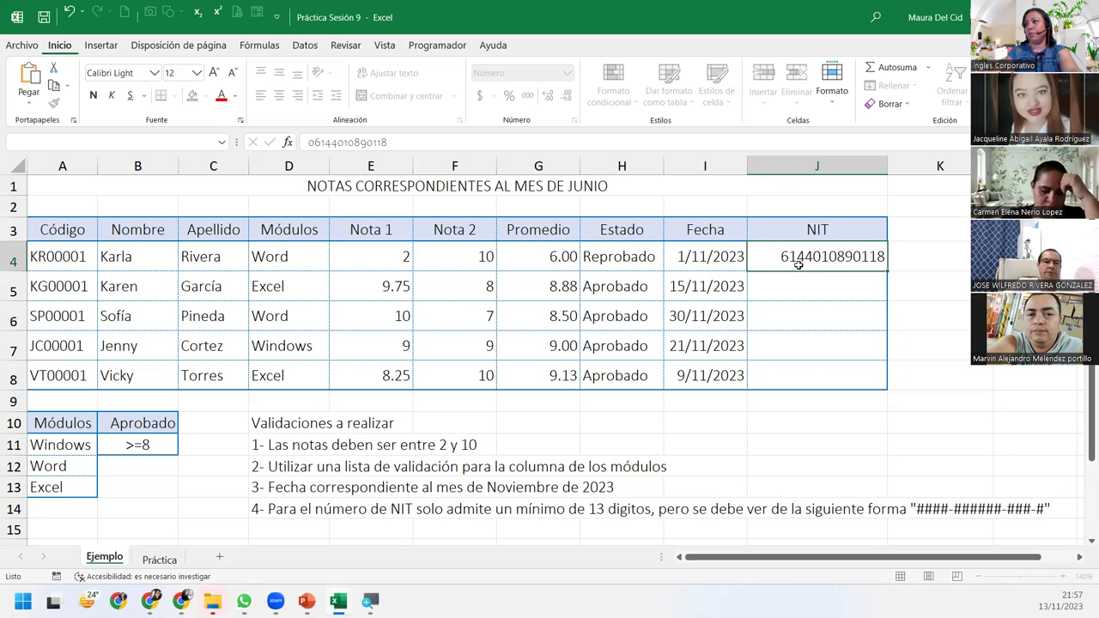
key(ctrl+Return)
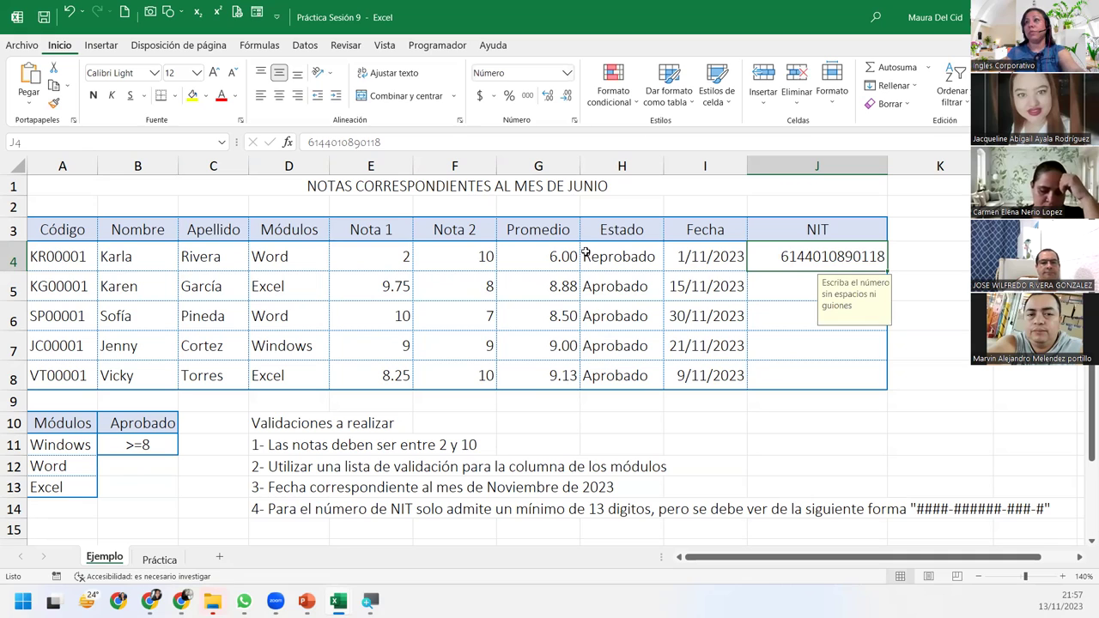
key(shift+Down)
key(shift+Down)
key(shift+Down)
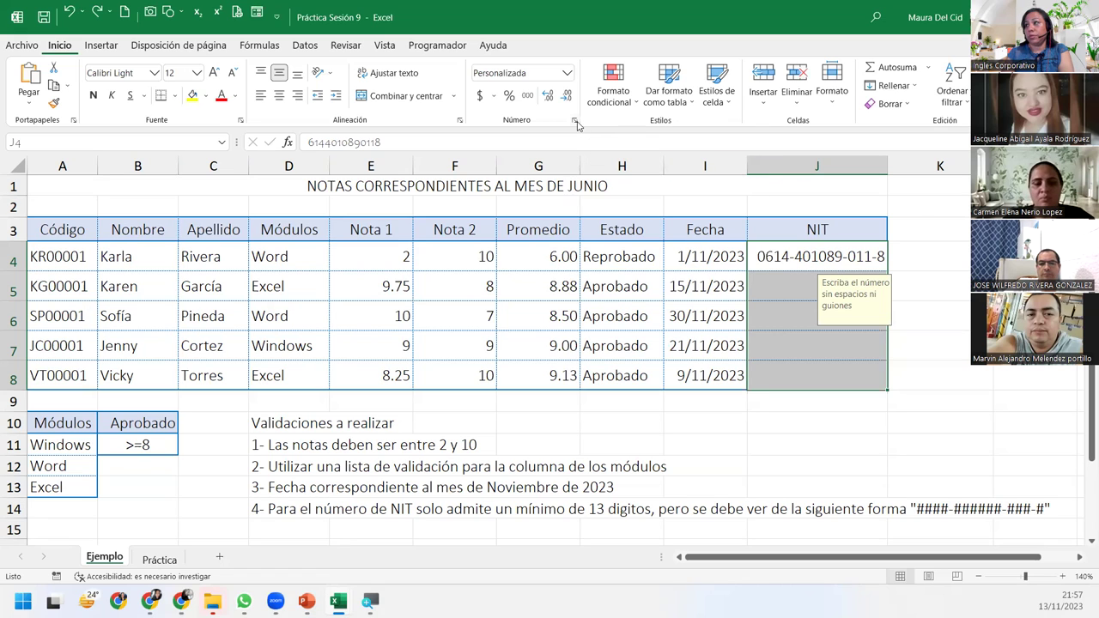
click(577, 123)
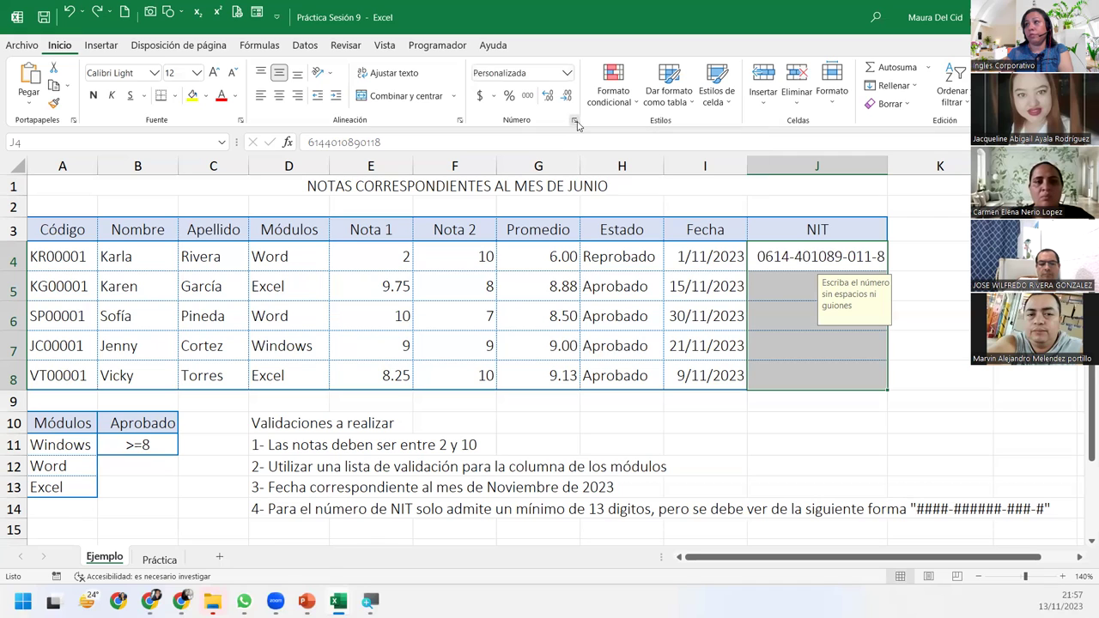
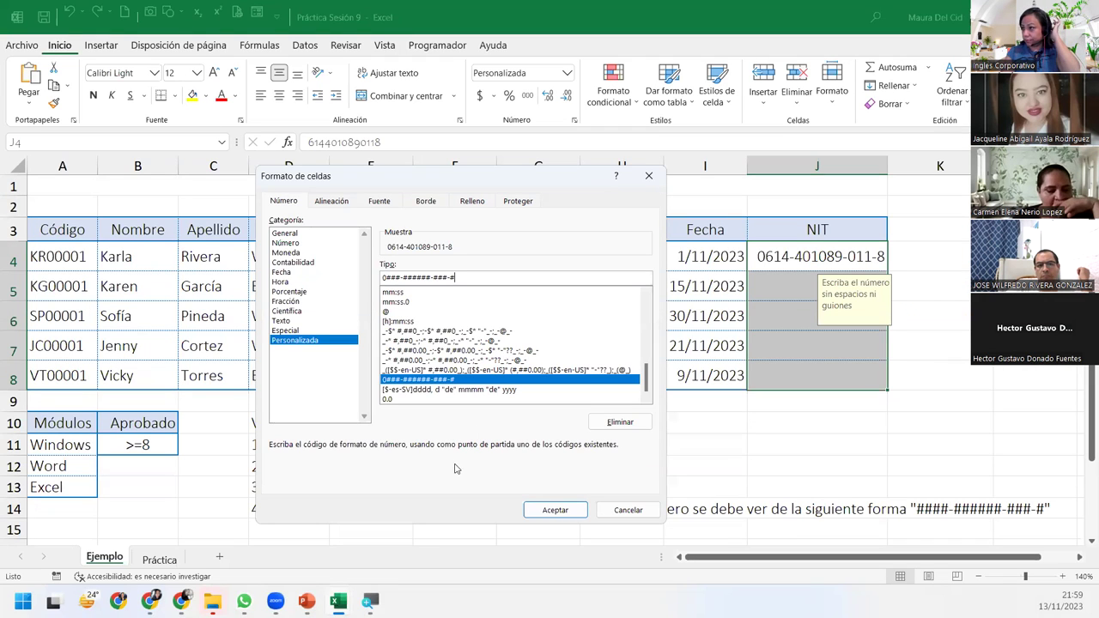
Apply the custom format 0###-######-###-# to the NIT cells J4:J8 and reselect them
click(534, 509)
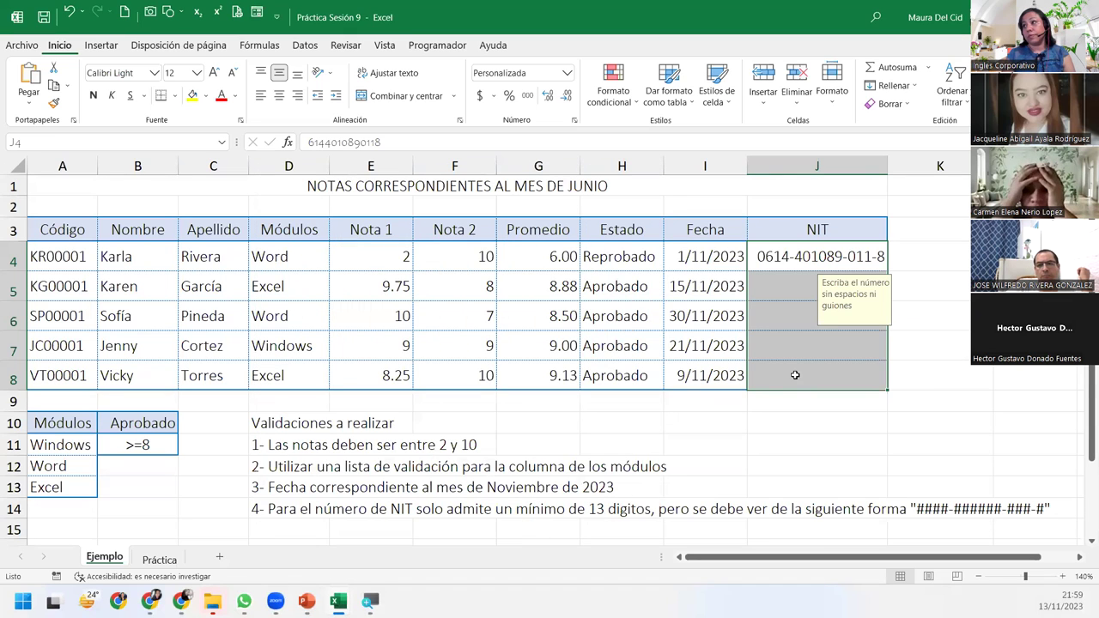
click(807, 264)
drag(807, 266, 813, 363)
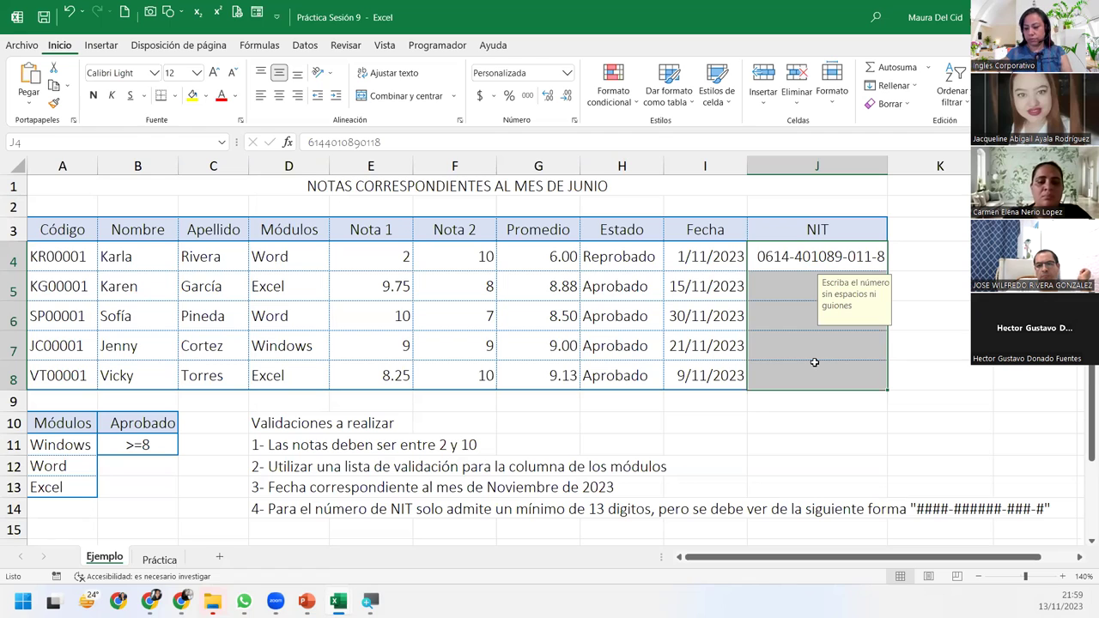
click(814, 362)
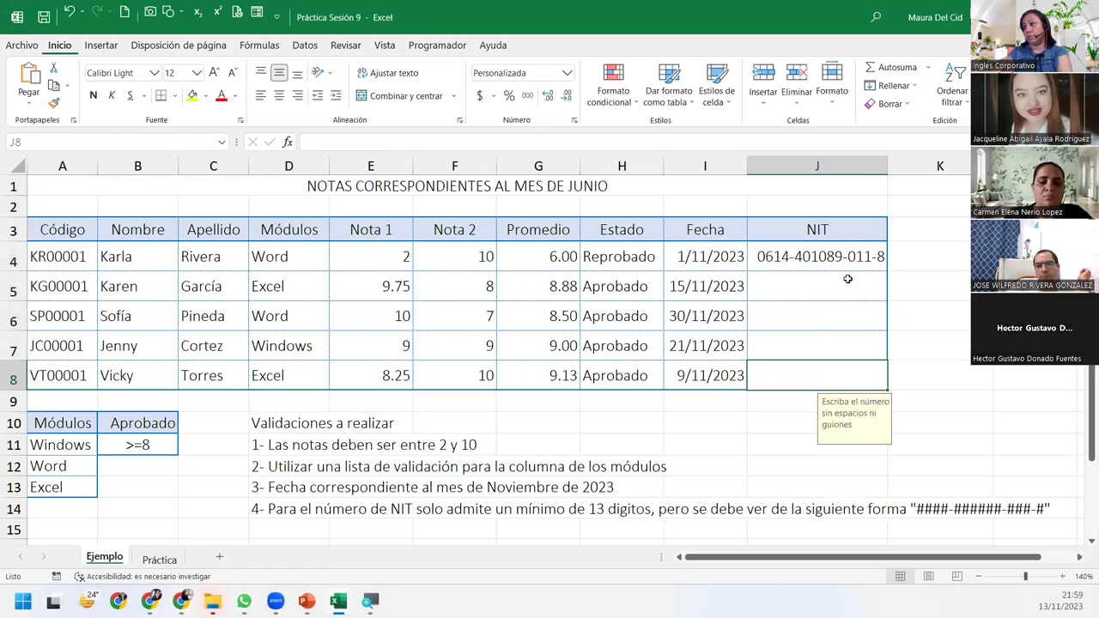
drag(849, 251, 860, 376)
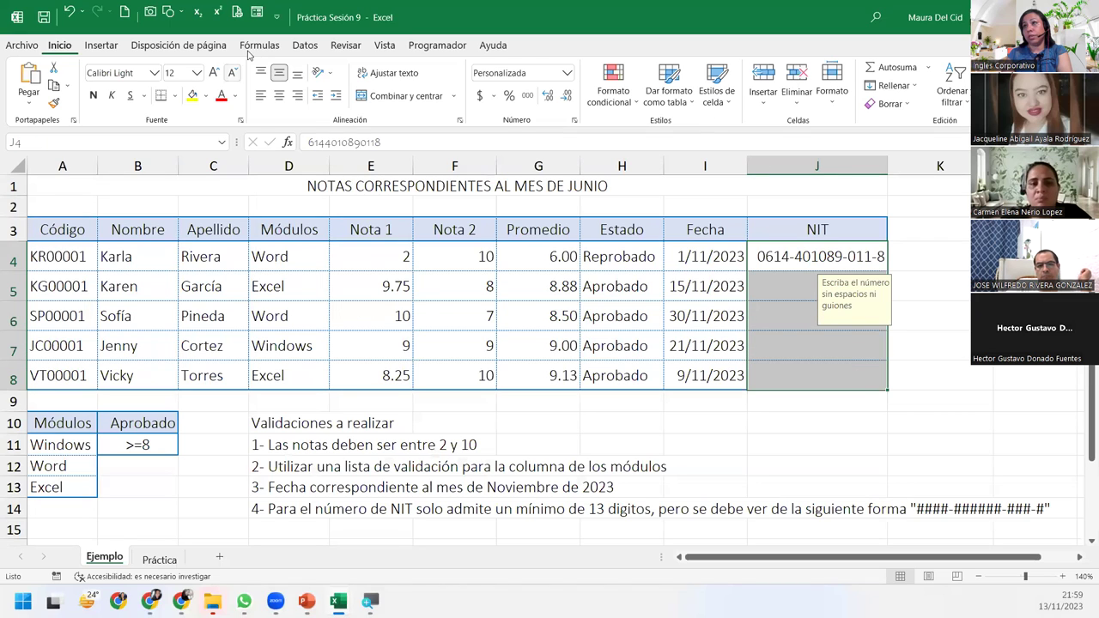
Confirm the NIT cells' validation rule of text length equal to 14
click(305, 48)
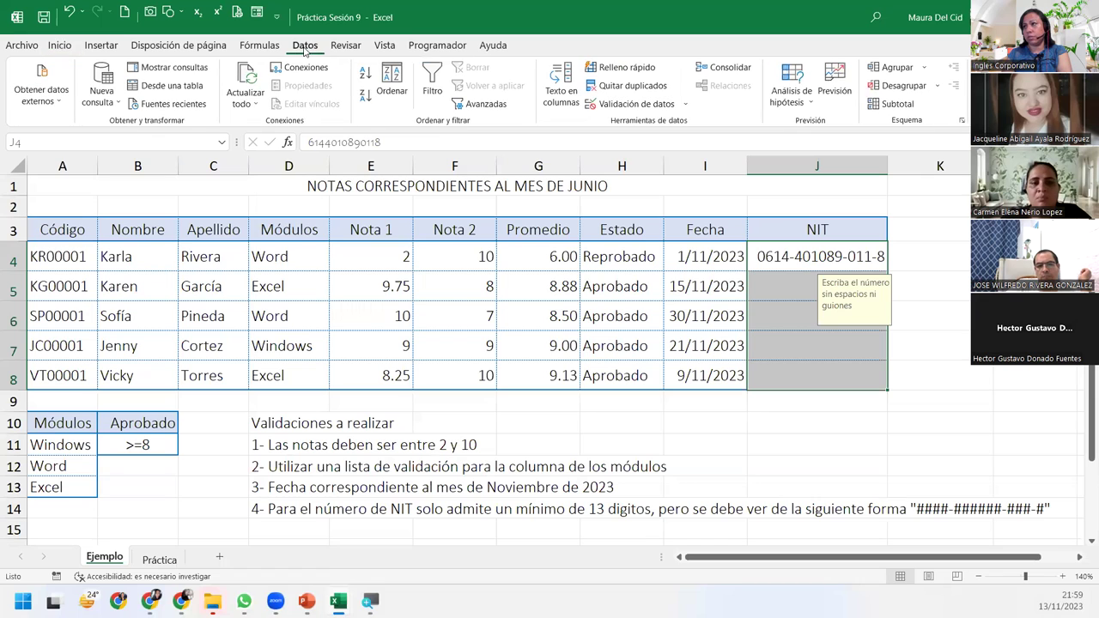
click(637, 94)
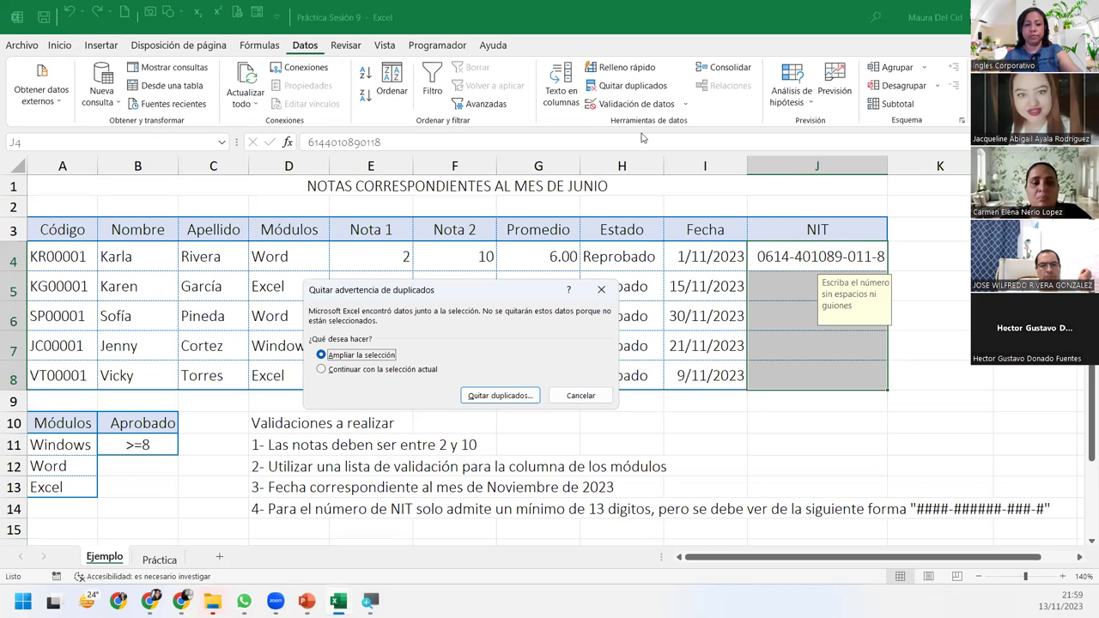
key(Escape)
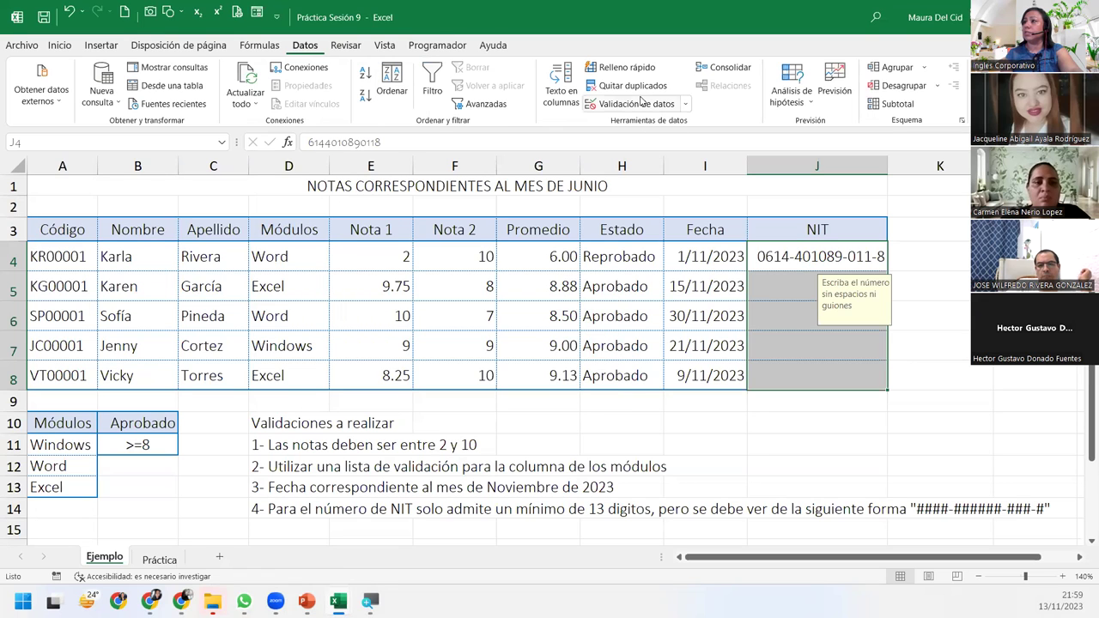
click(642, 102)
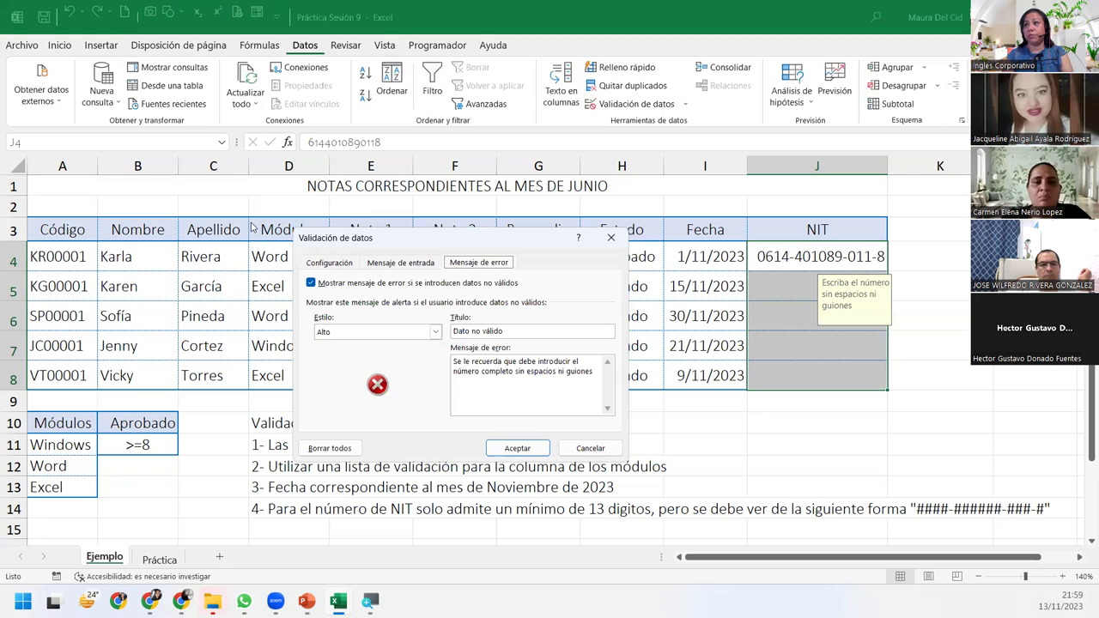
click(331, 263)
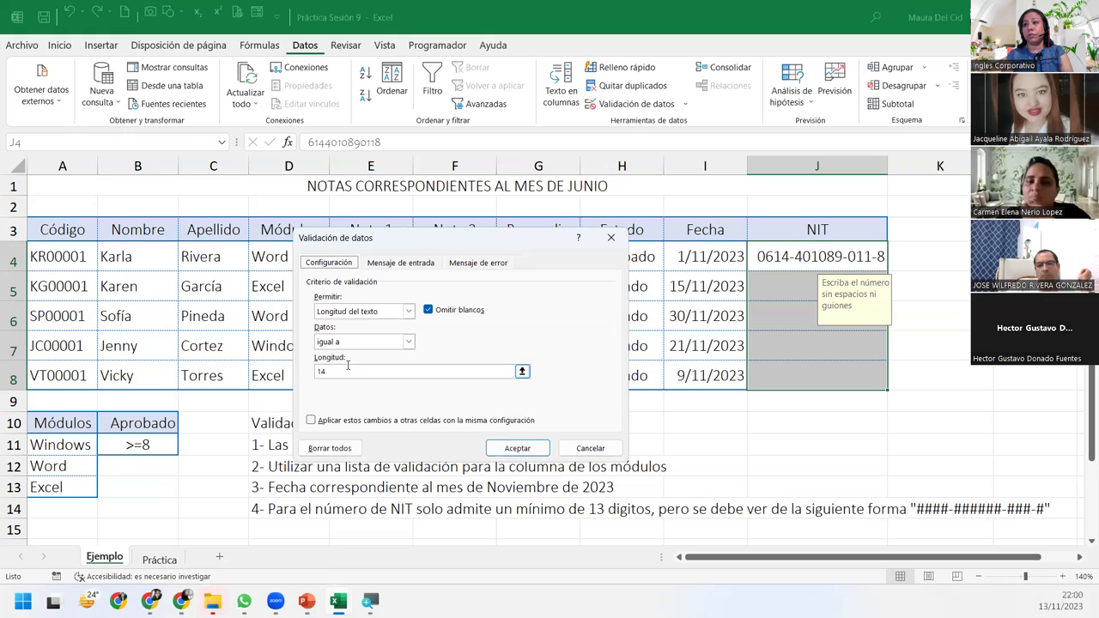
click(349, 372)
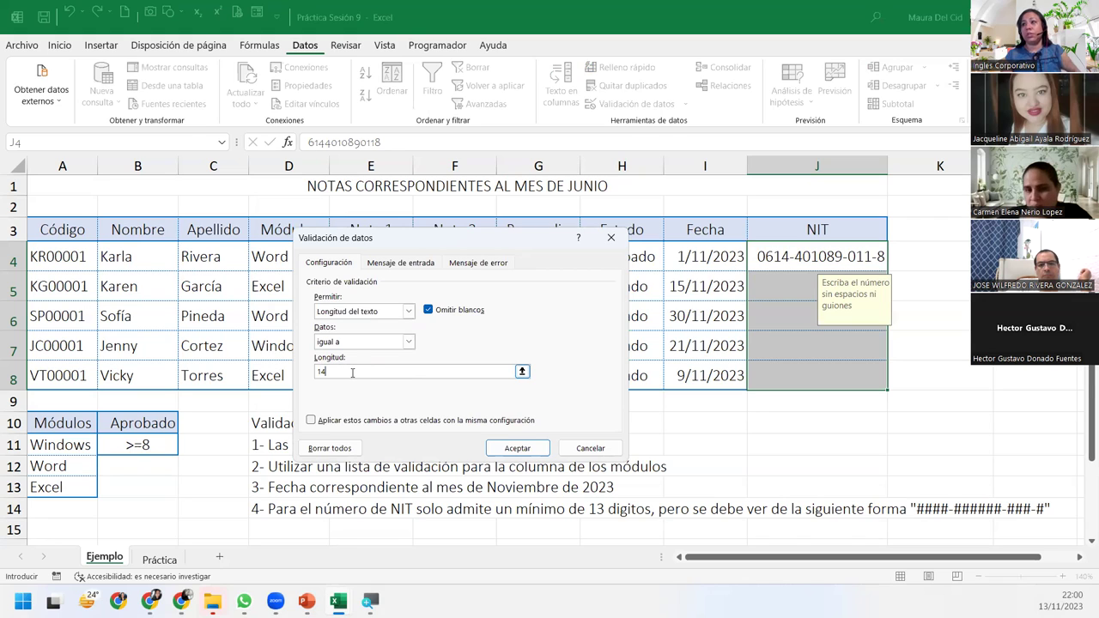
click(521, 449)
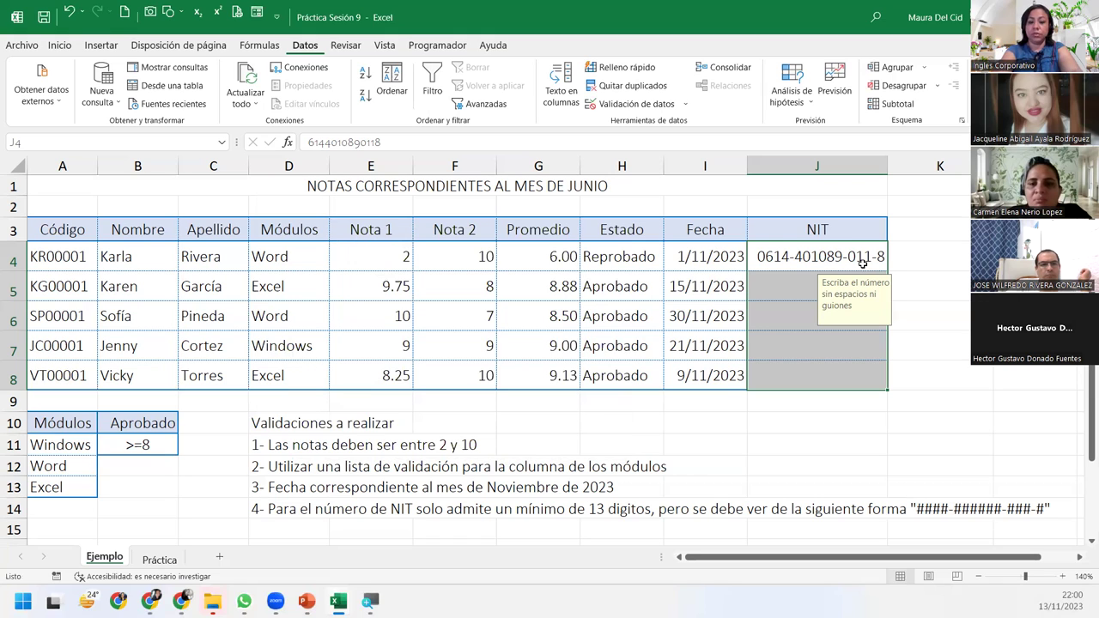
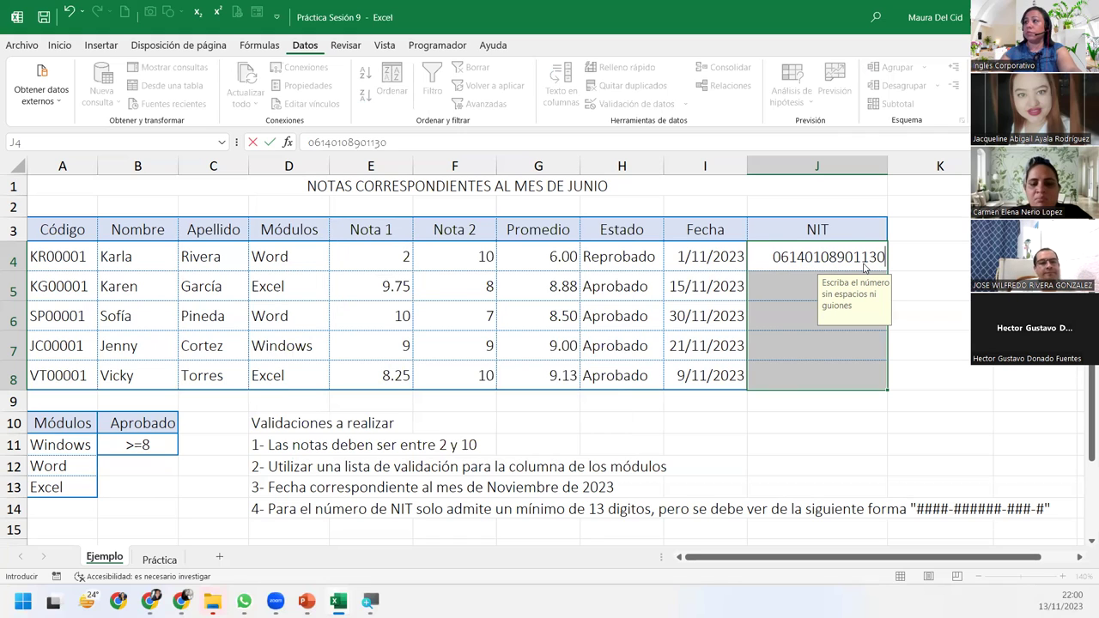
key(Return)
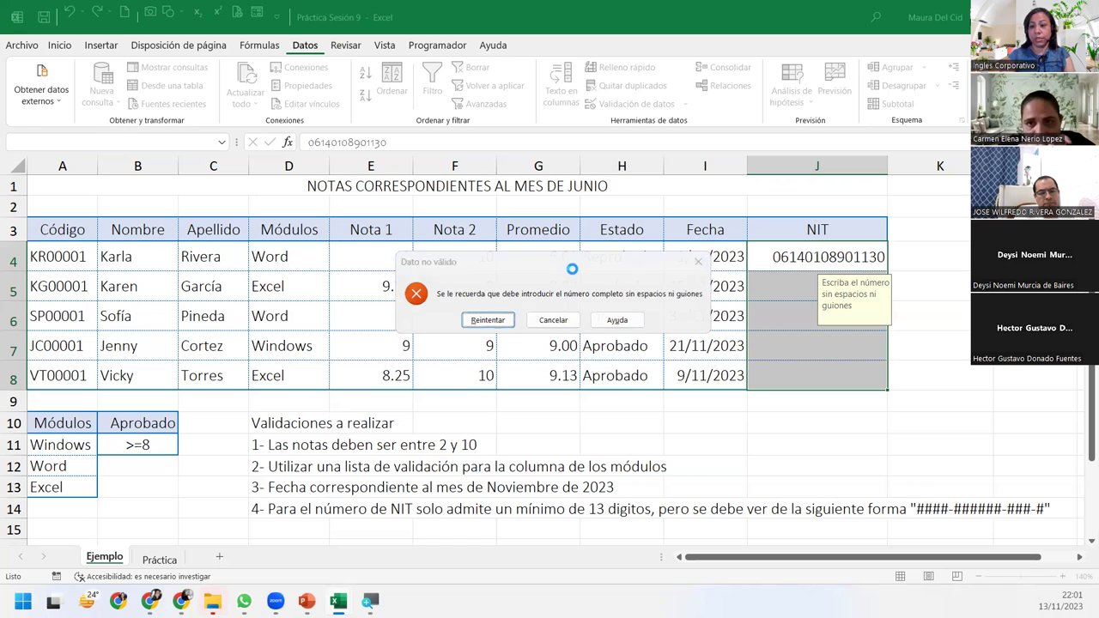
key(Return)
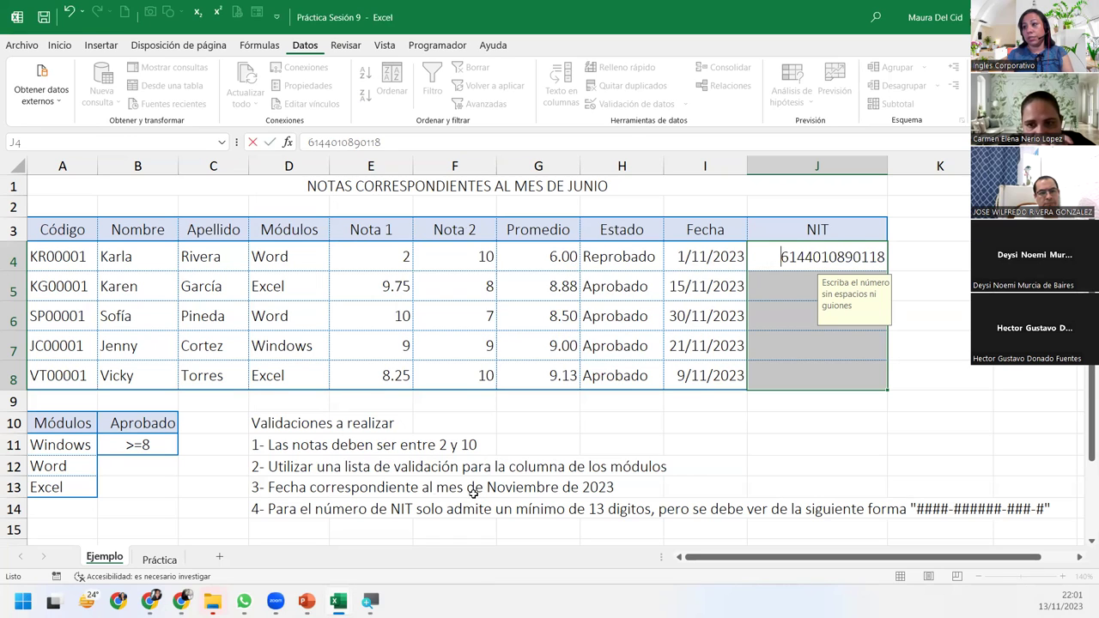
key(ctrl+v)
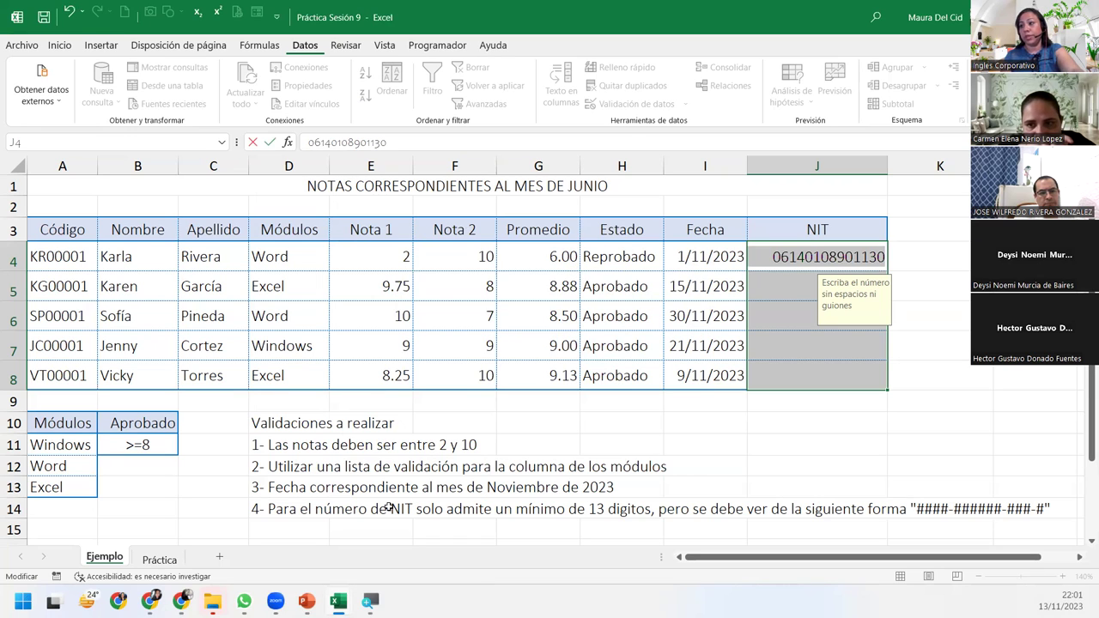
key(Return)
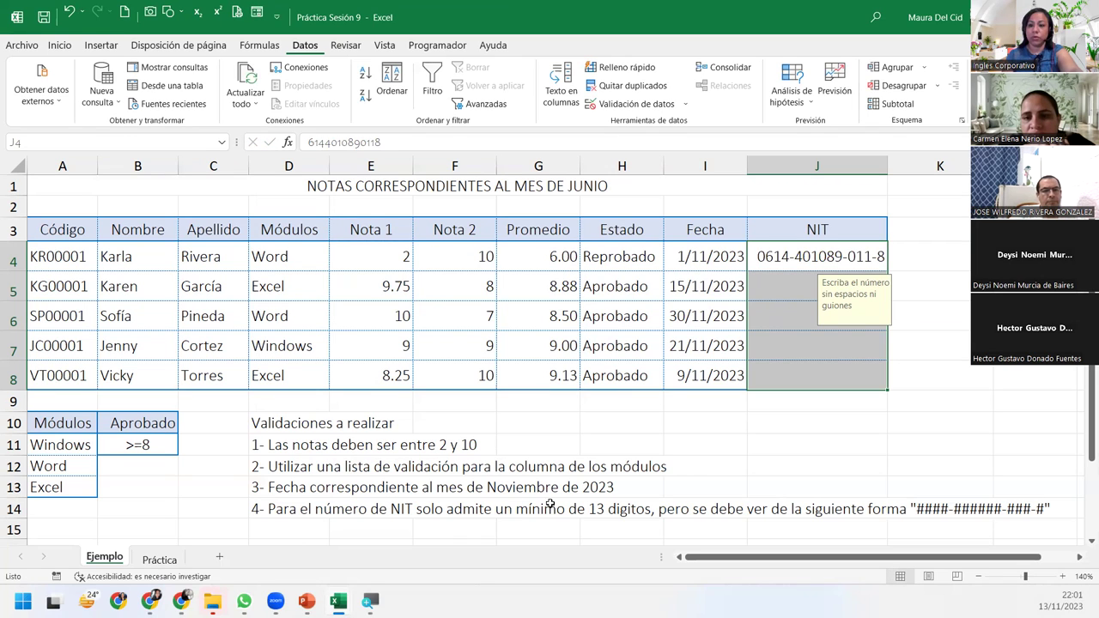
Change the NIT validation to text length greater than 12, then go to J5
click(605, 104)
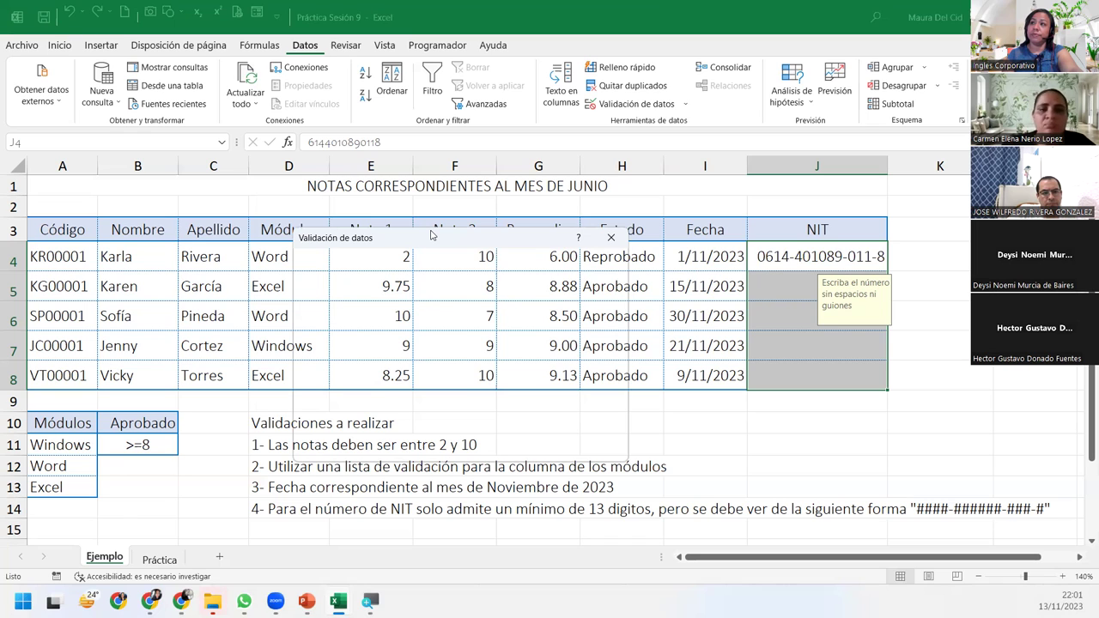
drag(431, 236, 436, 275)
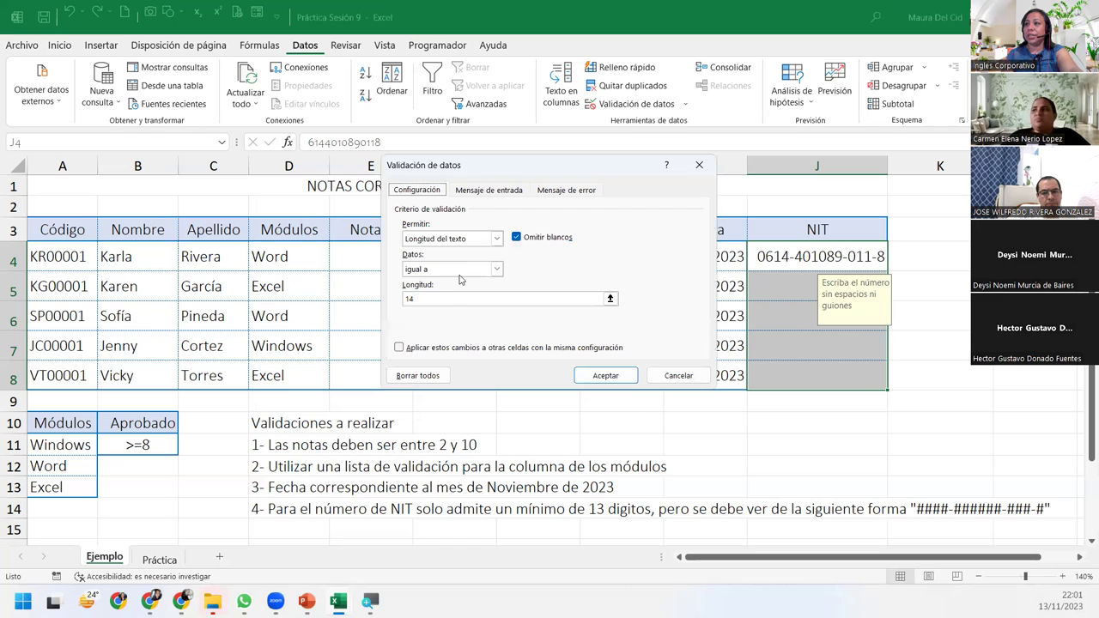
click(439, 269)
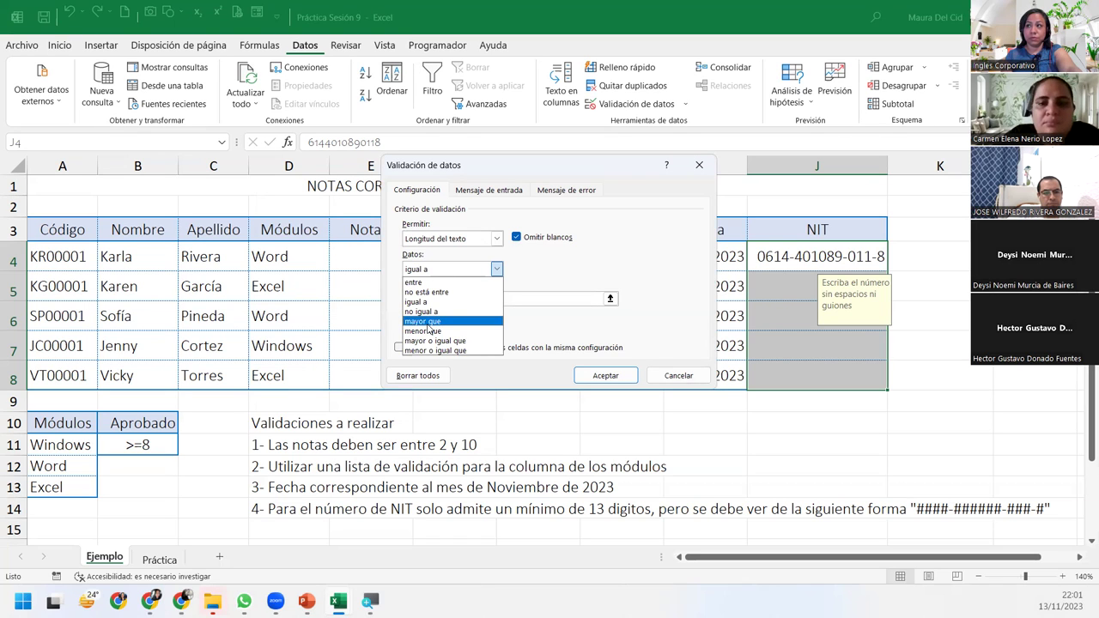
click(428, 327)
click(434, 297)
key(BackSpace)
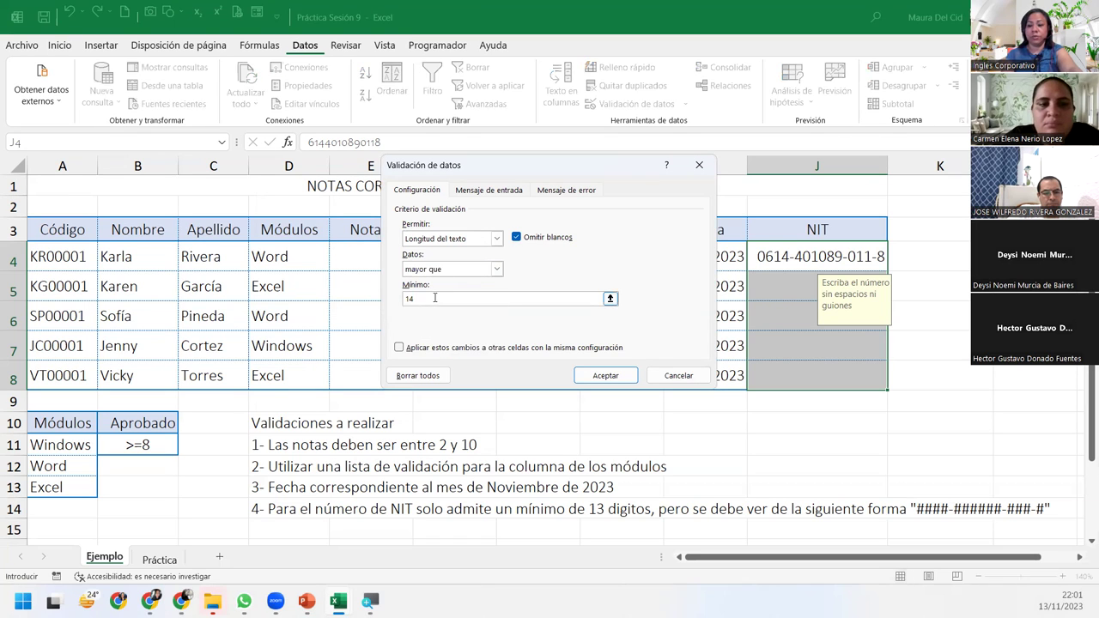
text(2)
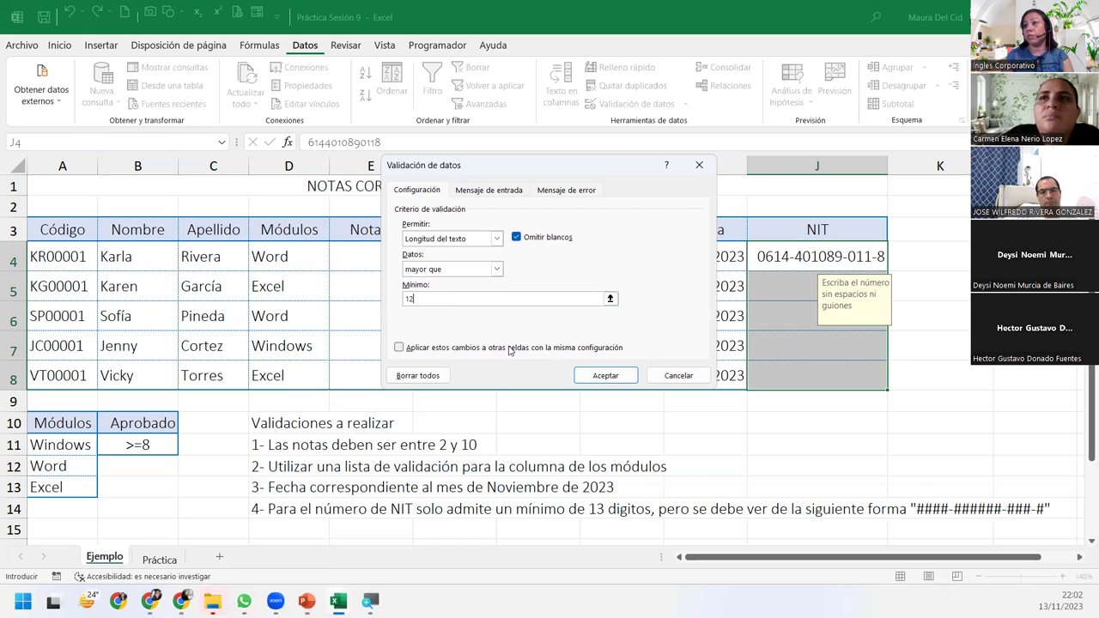
click(580, 380)
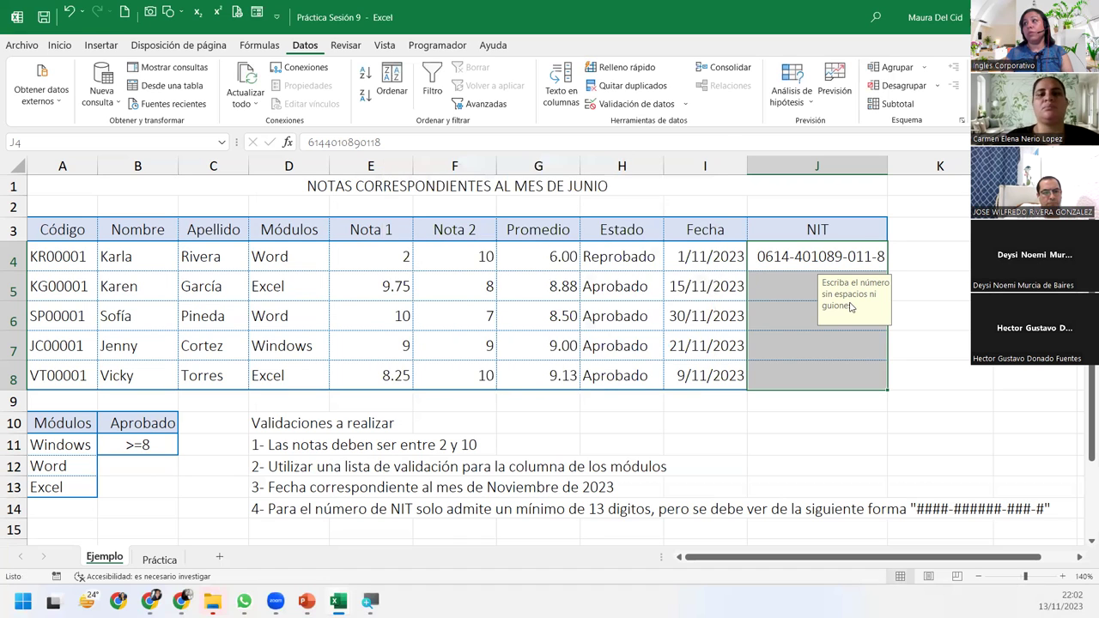
click(800, 288)
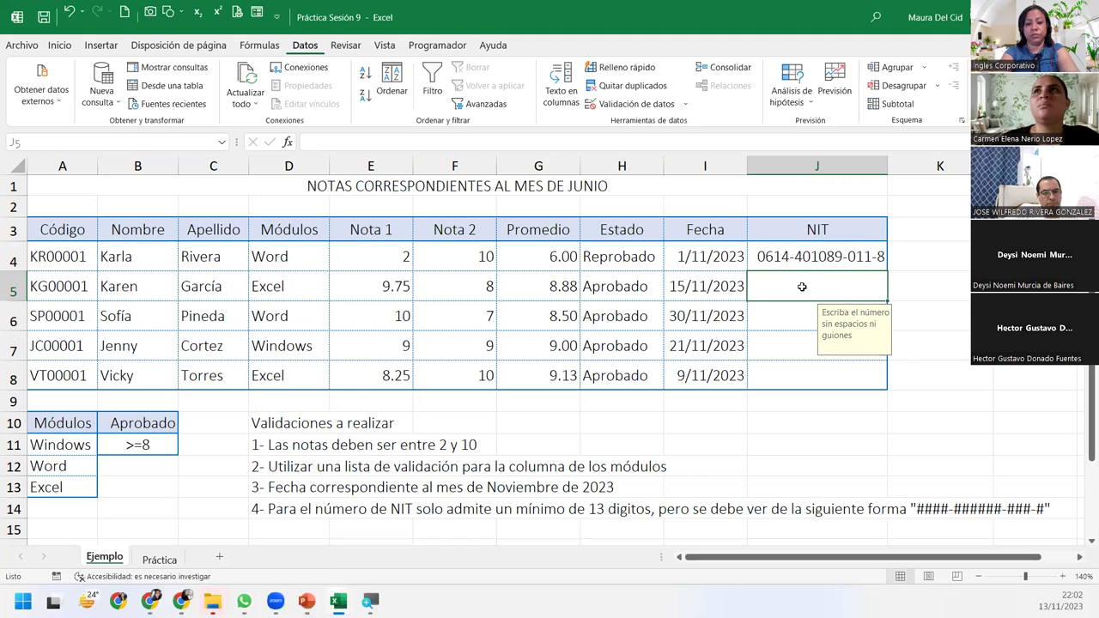
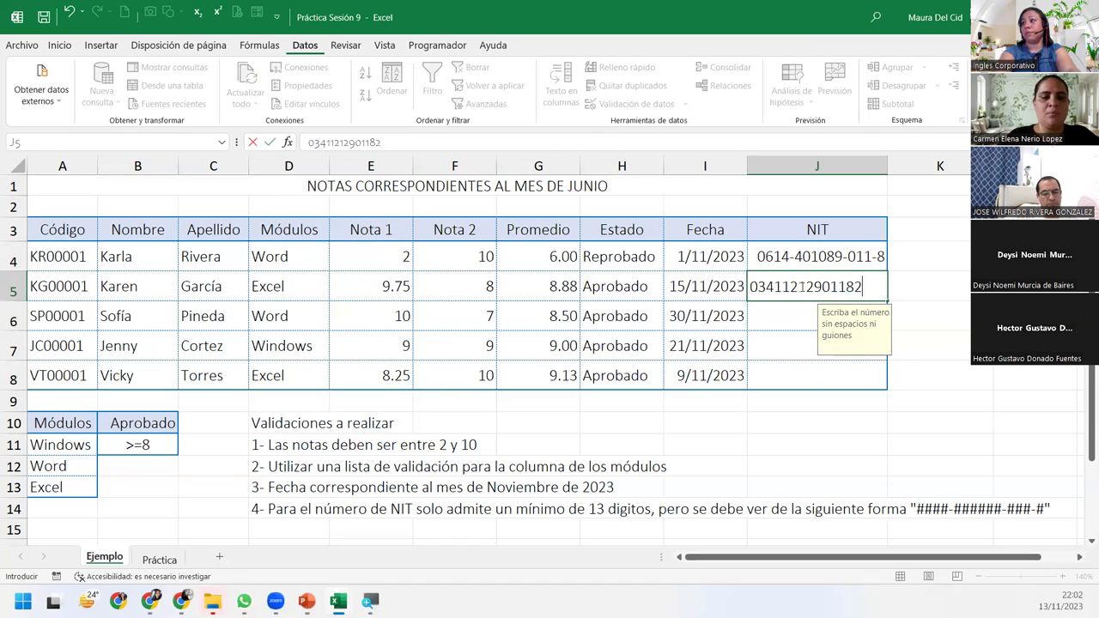
Enter the second NIT's 14 digits into J5 without dashes, fixing the last digits
key(Return)
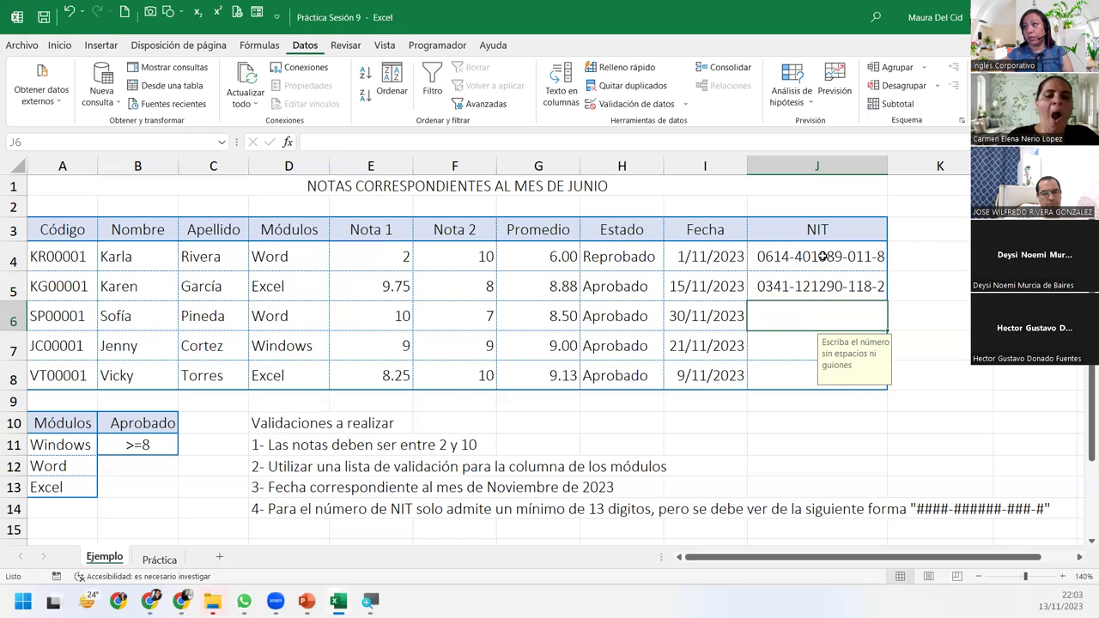
drag(822, 256, 833, 357)
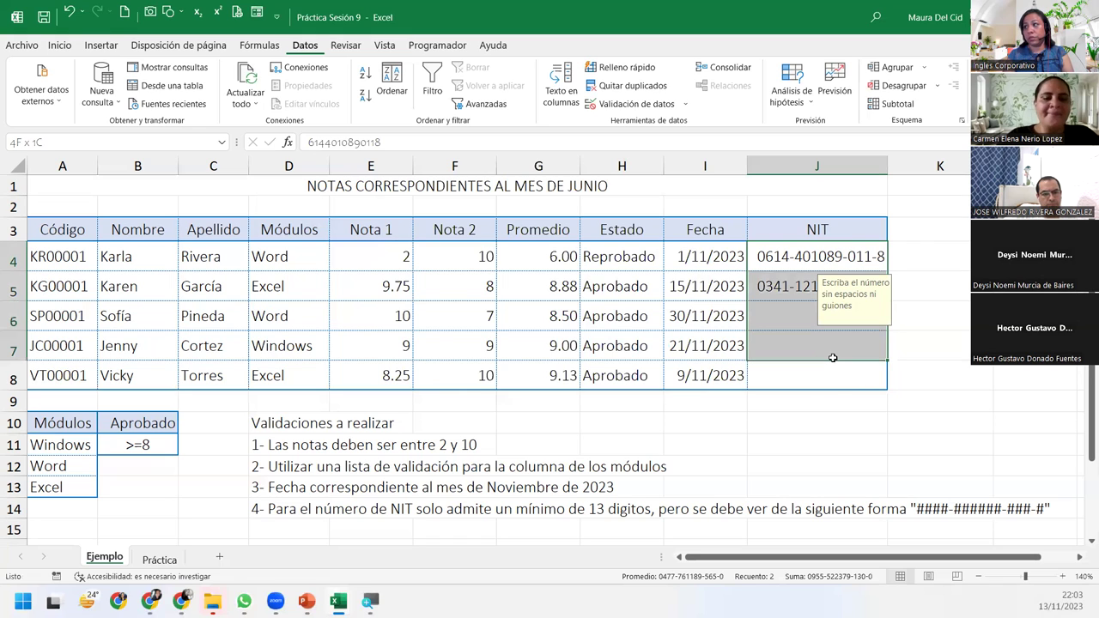
drag(833, 357, 859, 391)
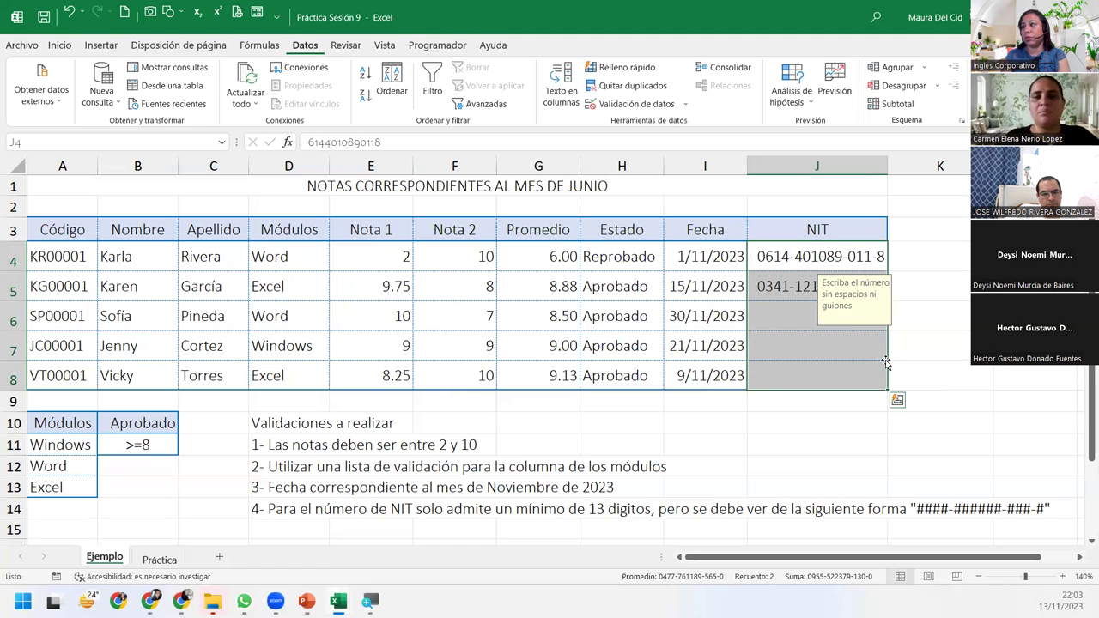
click(791, 269)
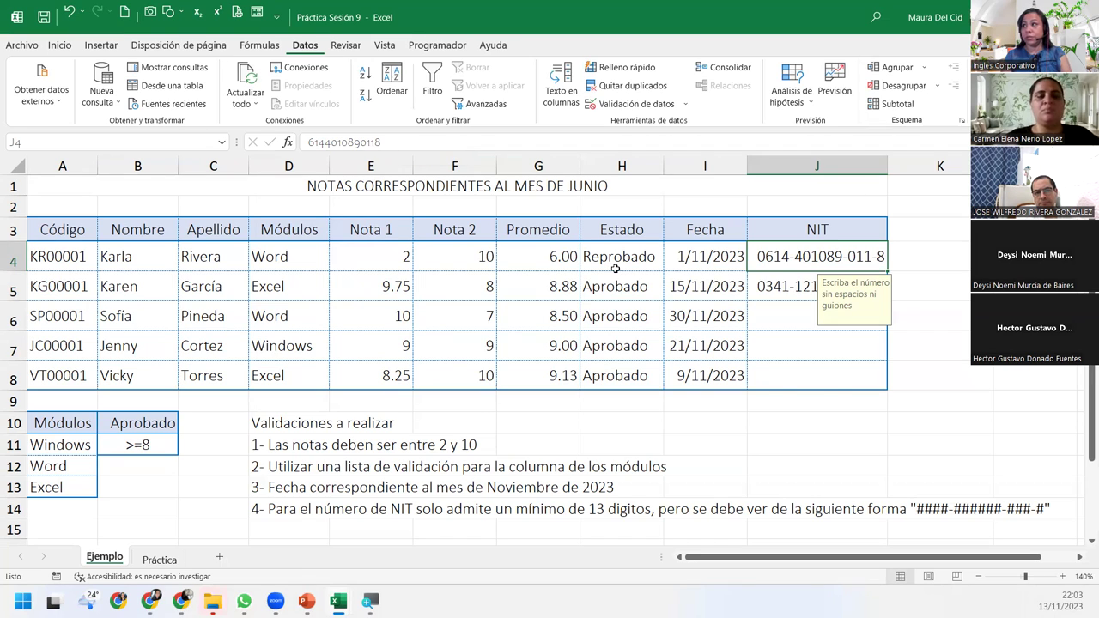
click(742, 311)
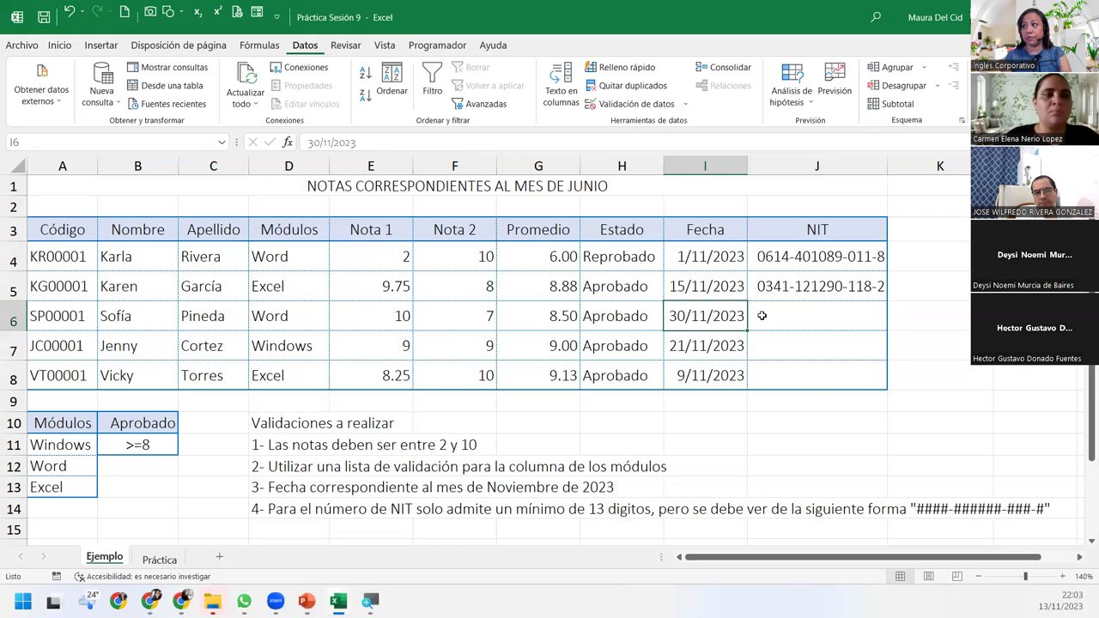
click(762, 315)
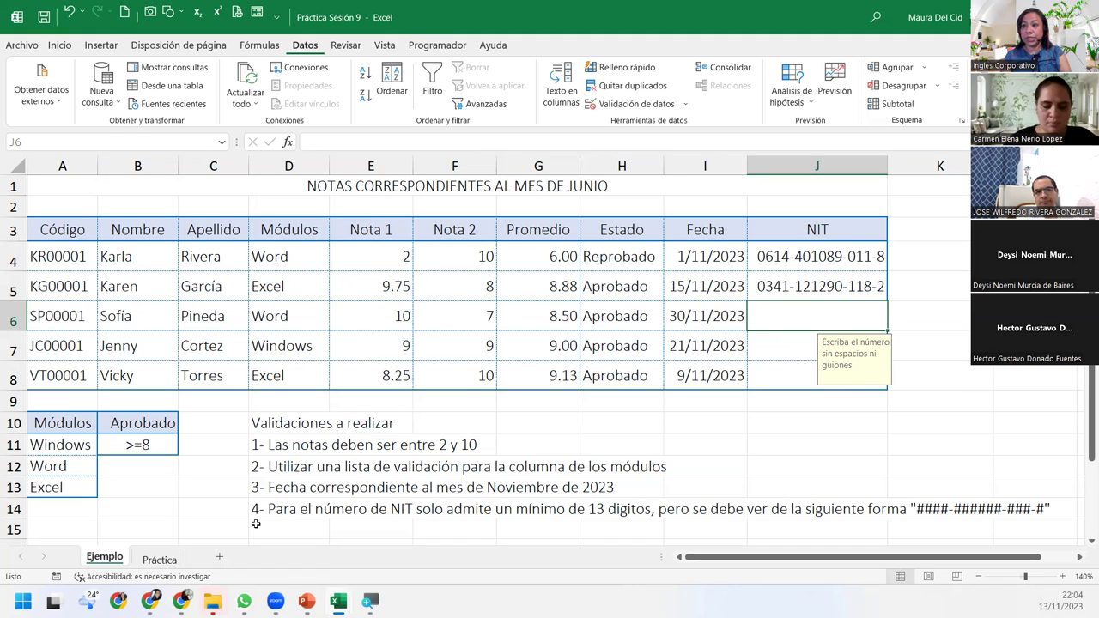
On the Práctica sheet, select the Marca Vehículo column D and the Tipo Cliente column I
click(179, 556)
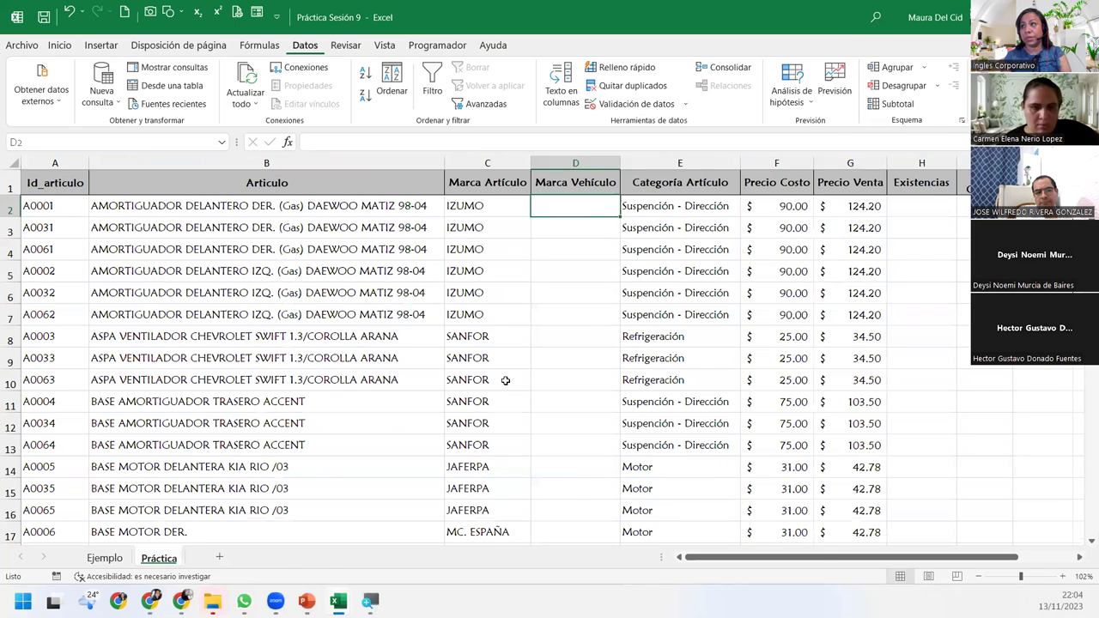
click(580, 157)
click(580, 157)
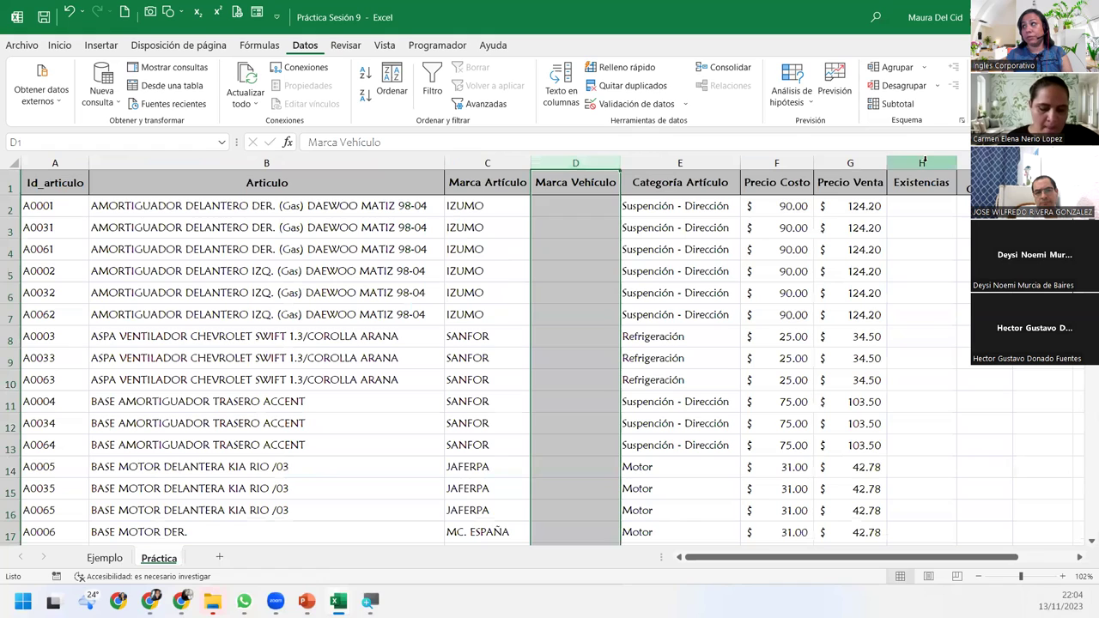
ctrl+click(966, 159)
click(966, 159)
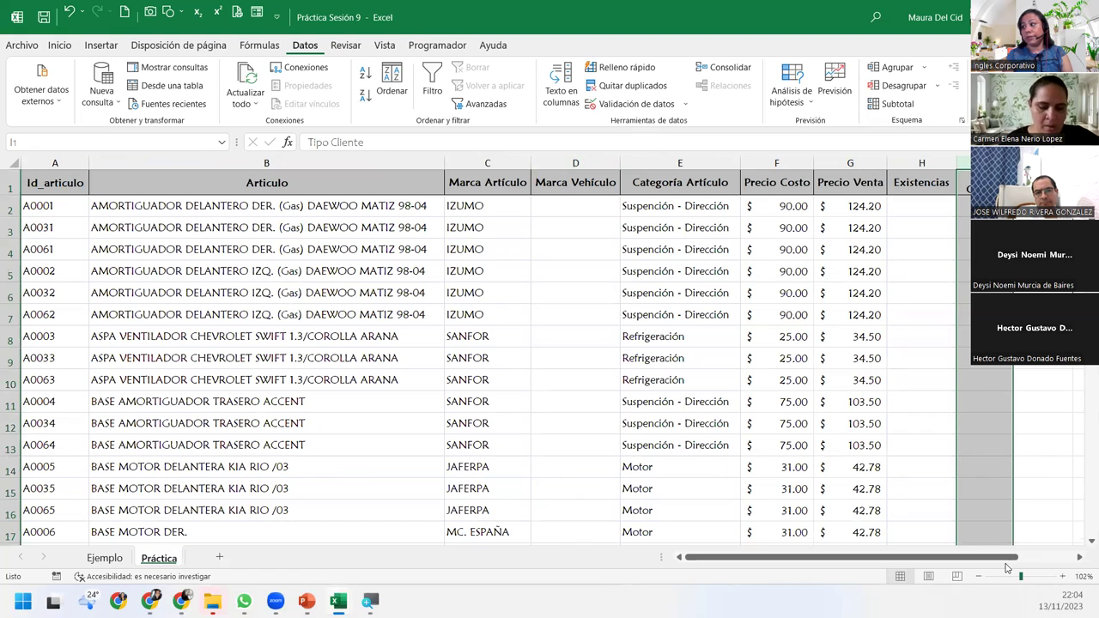
Scroll right to review columns K and L holding the Marcas lists
click(1079, 558)
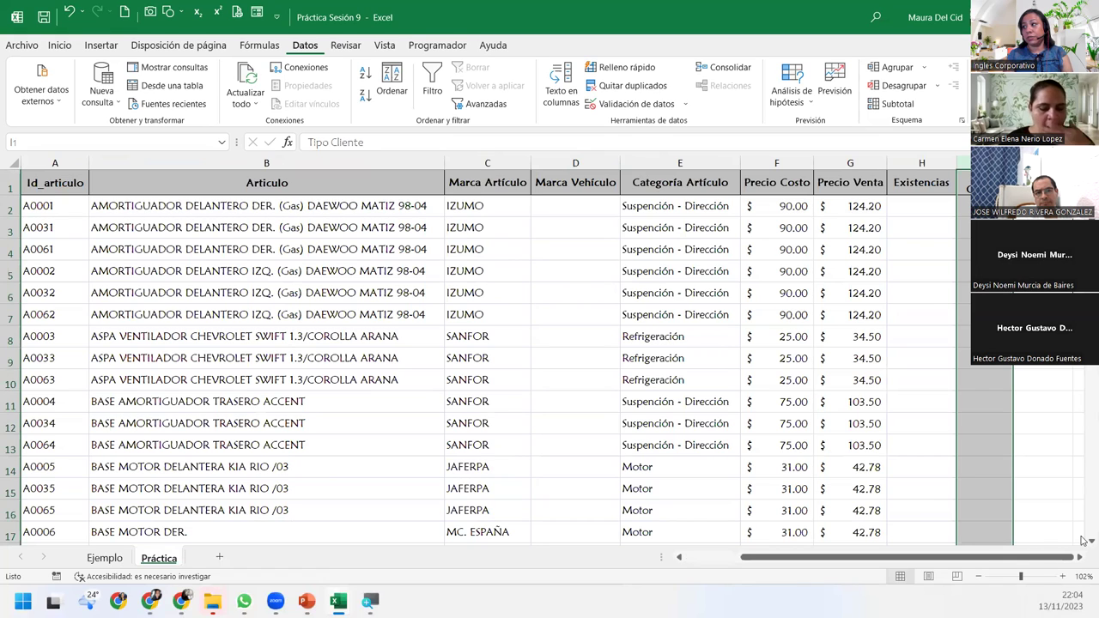
scroll(1075, 378, right, 5)
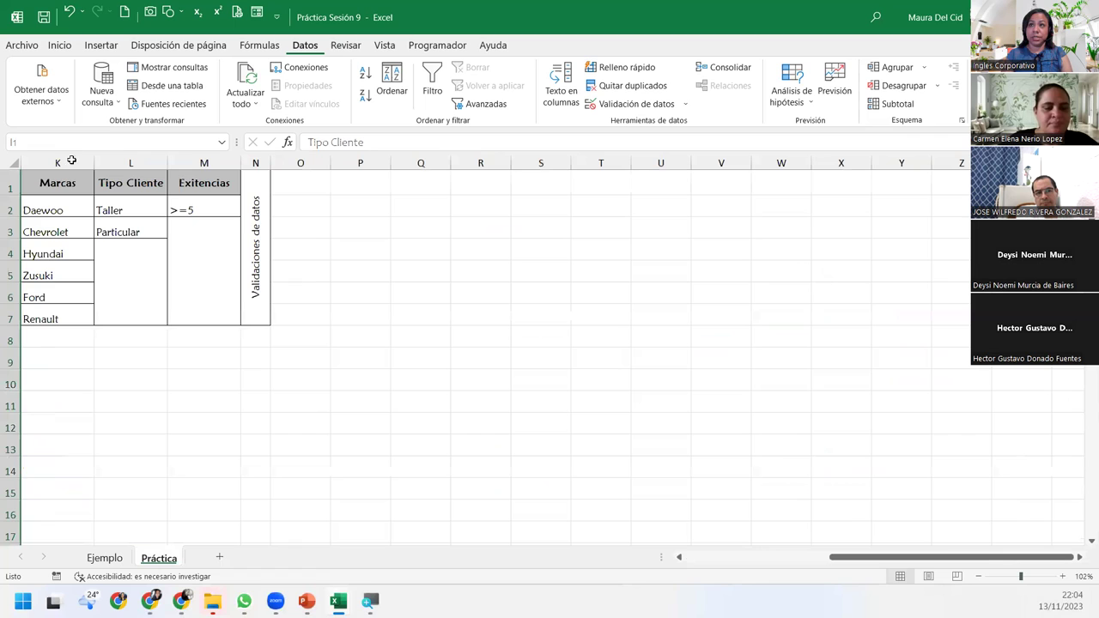
drag(76, 156, 102, 170)
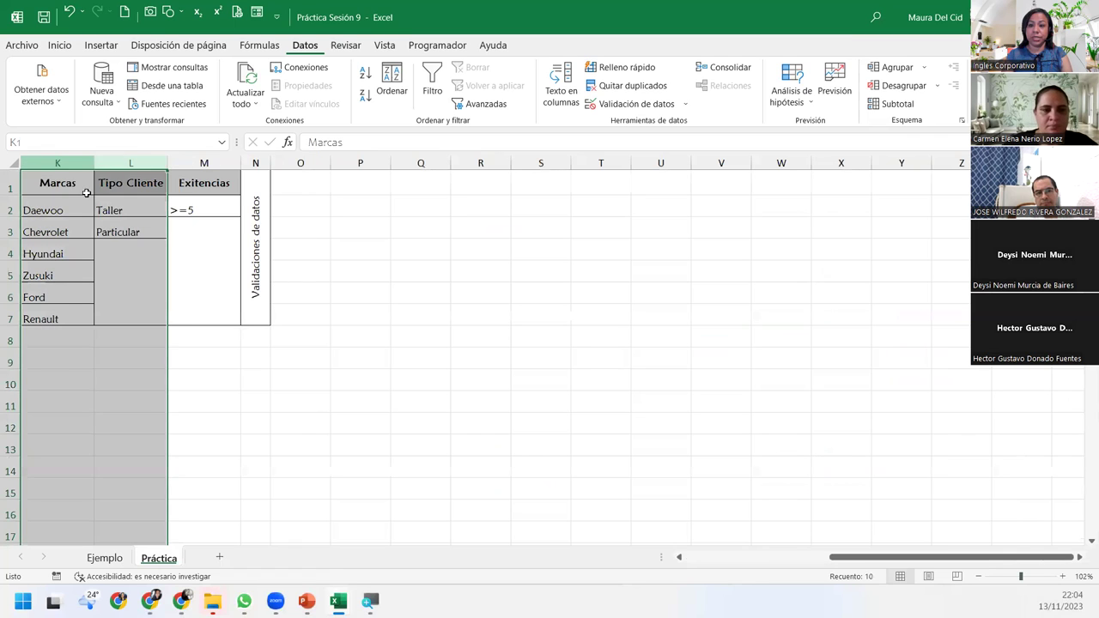
key(Escape)
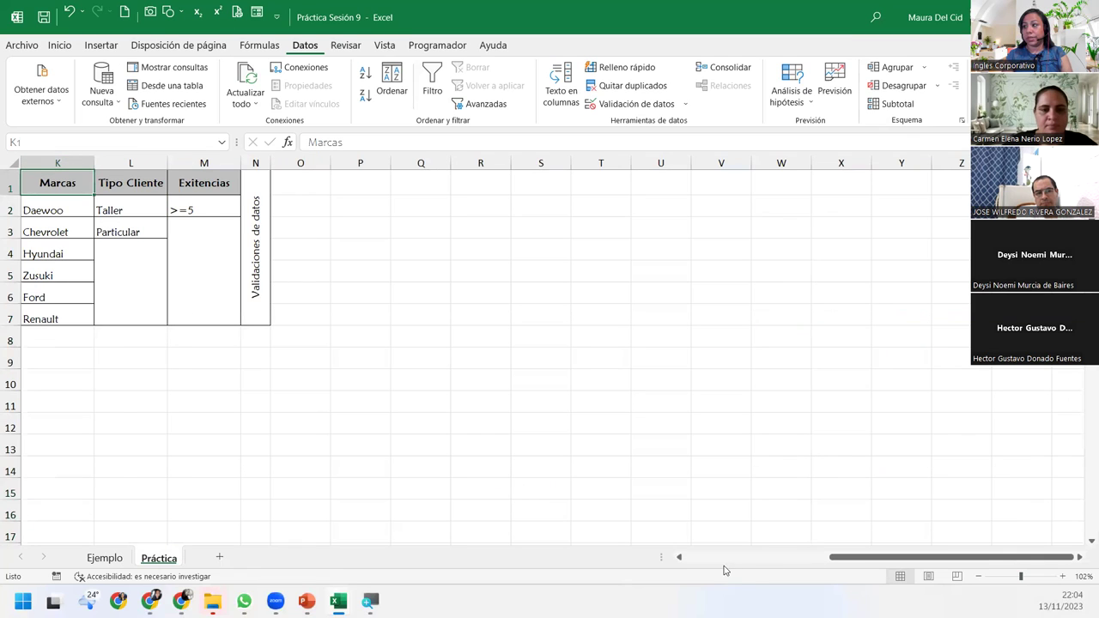
Return to cell H2 under Existencias, then advance to the CIERRE Y CONCLUSIONES slide
click(679, 558)
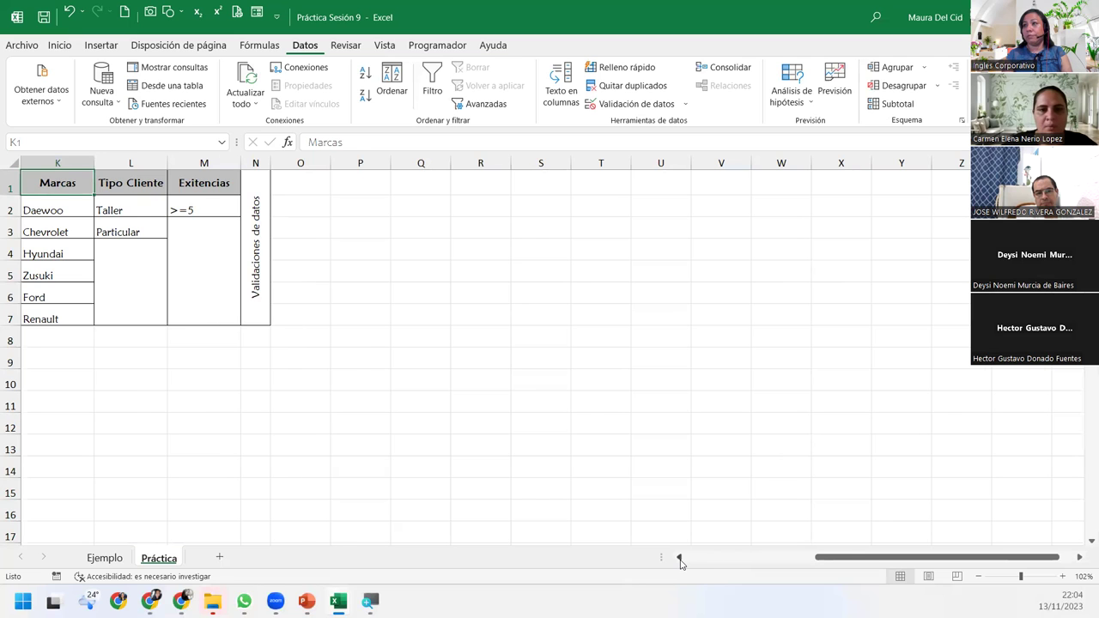
click(679, 558)
click(679, 558)
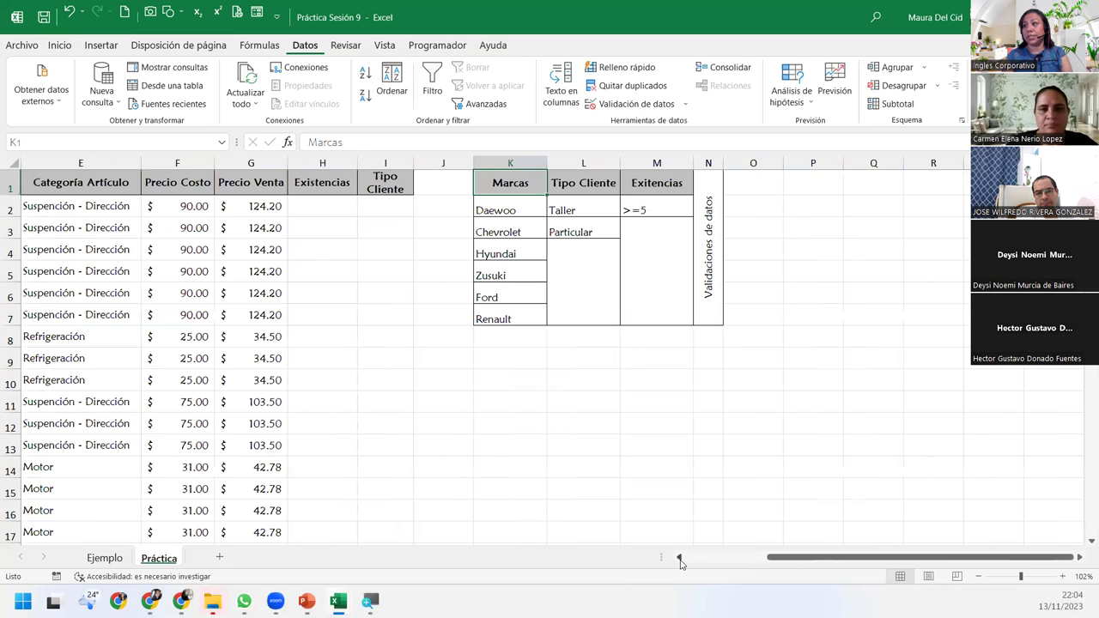
click(679, 557)
scroll(758, 297, left, 1)
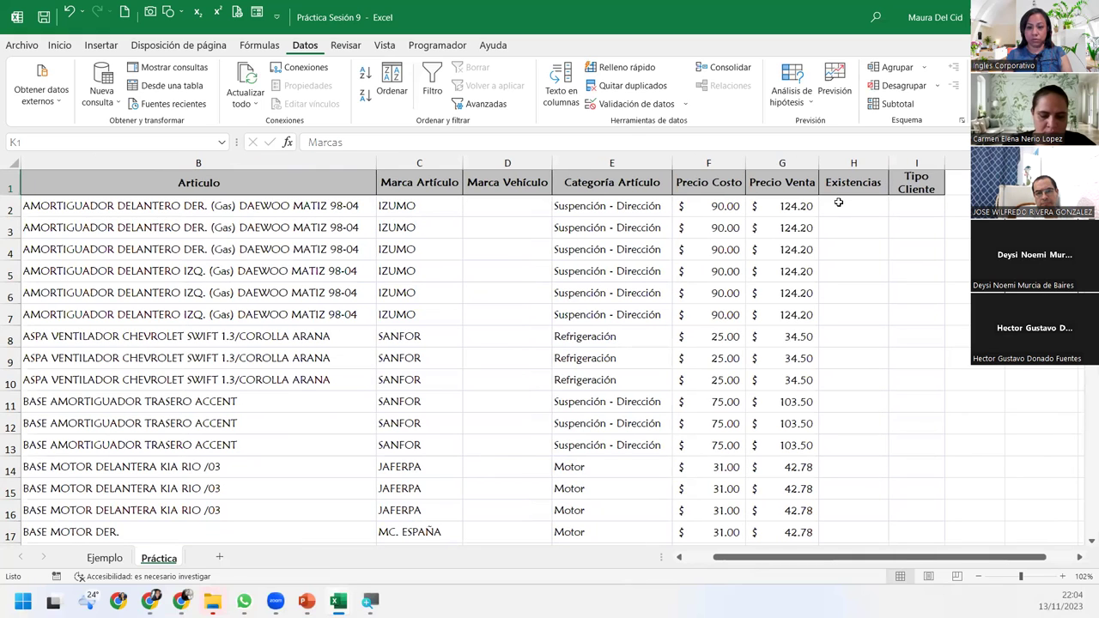
click(838, 202)
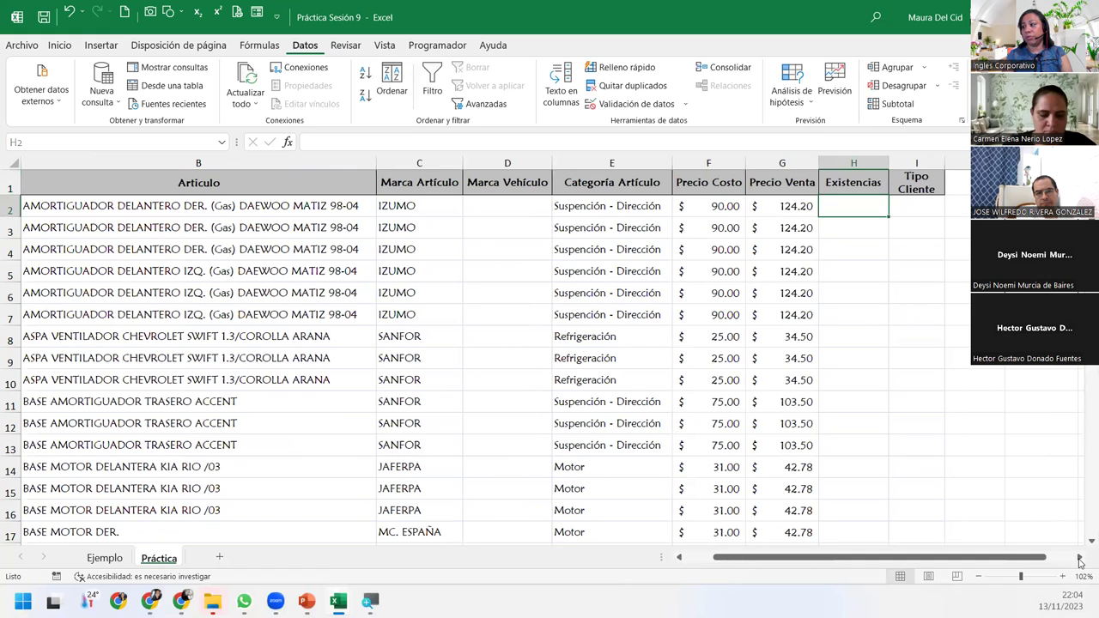
click(1080, 558)
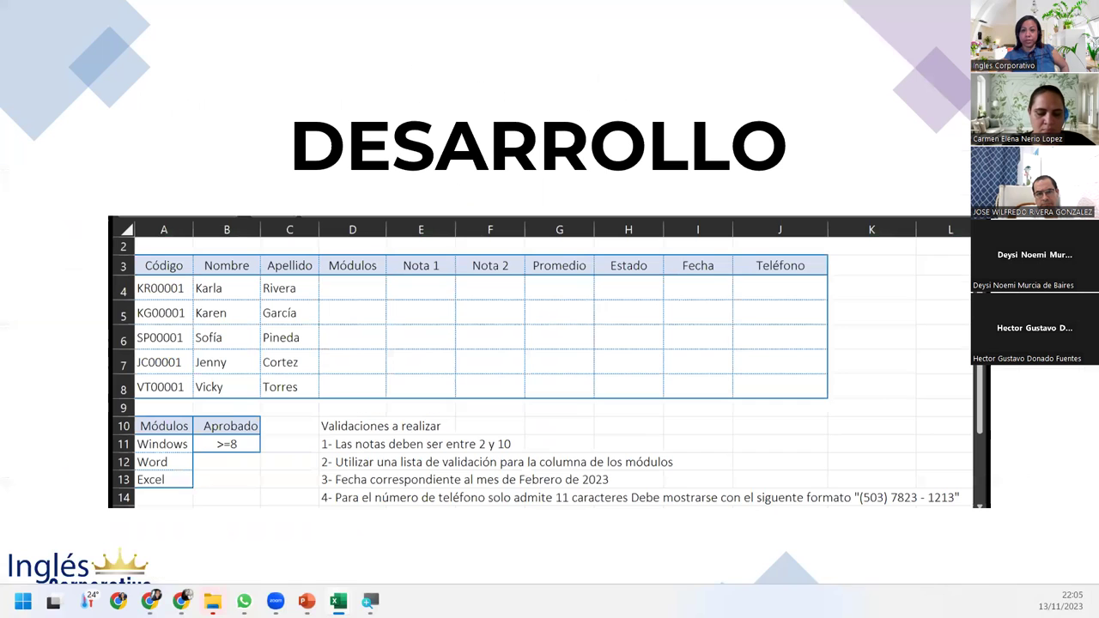
key(Right)
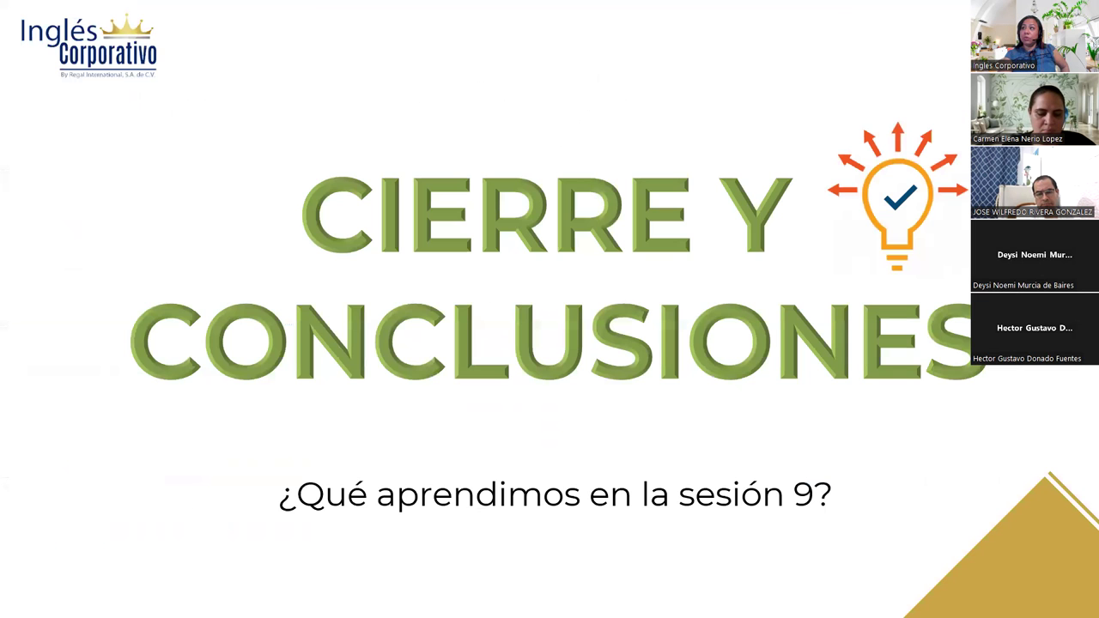